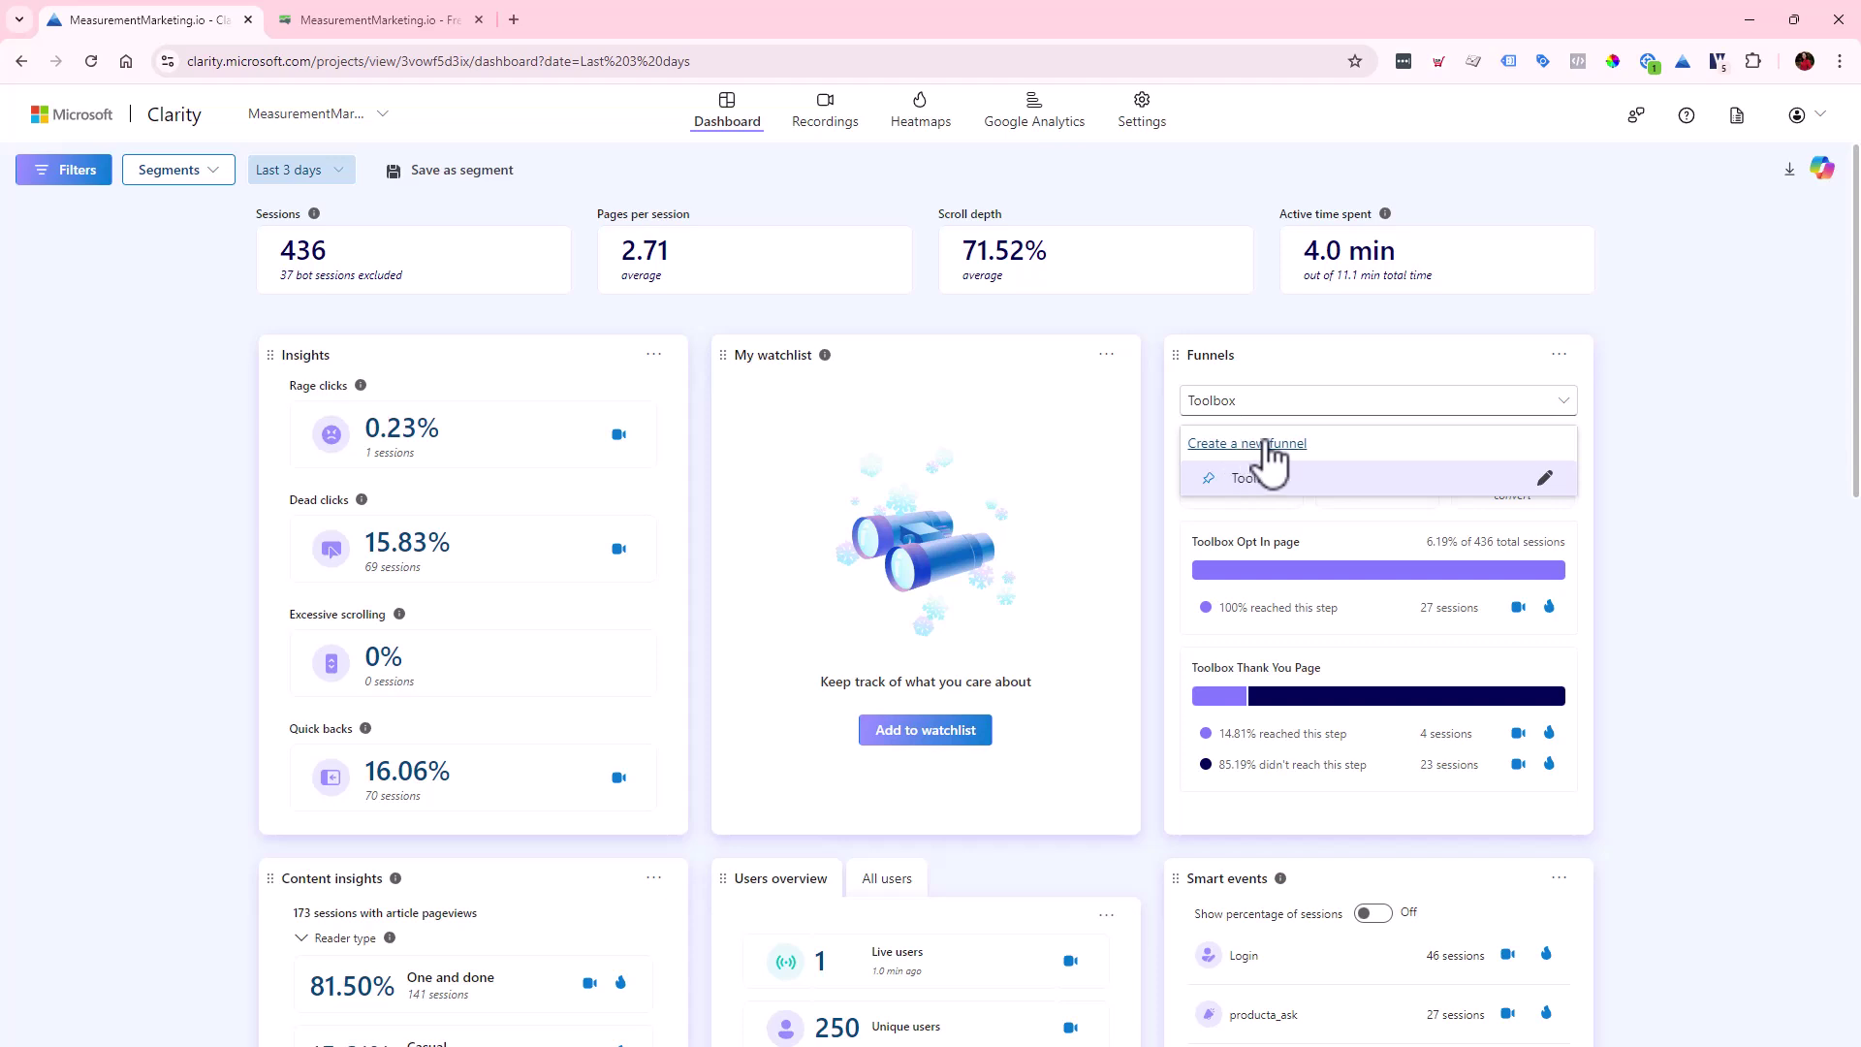
- Start a new funnel in the project's funnel settings and review the smart events available as funnel steps
click(1154, 119)
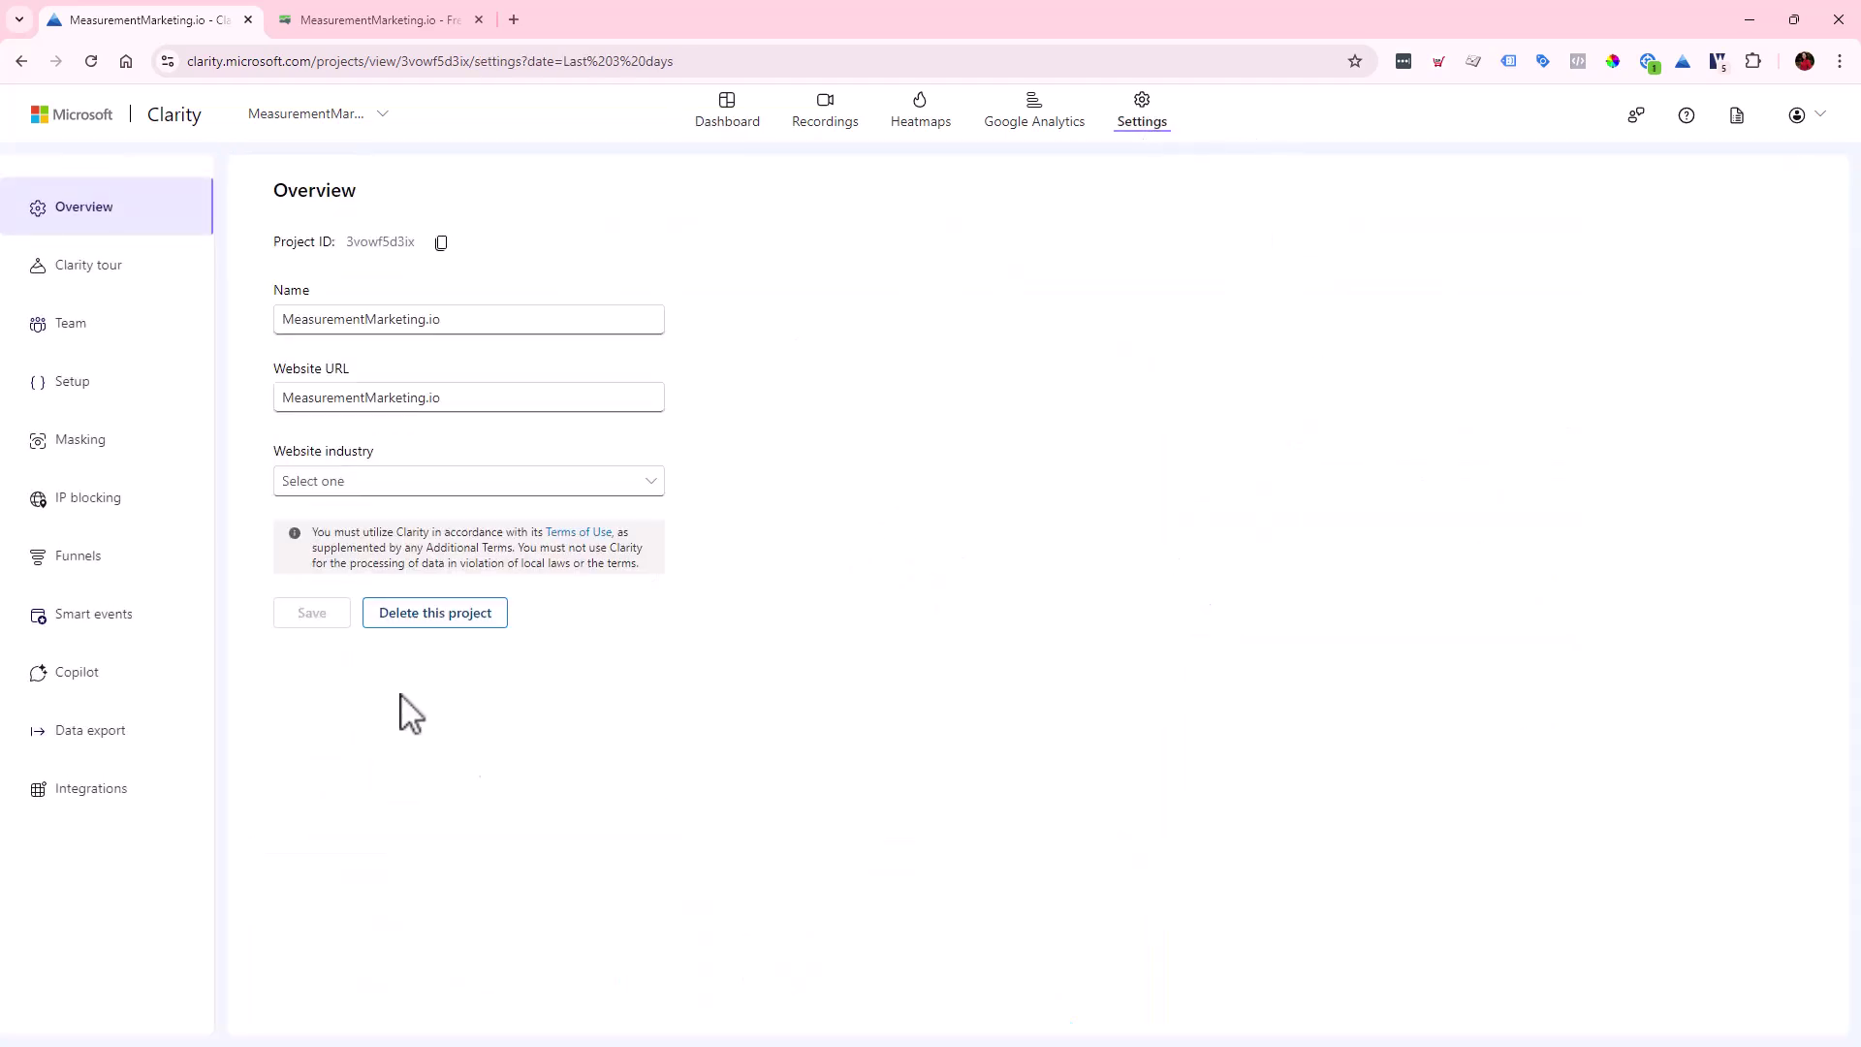
click(41, 572)
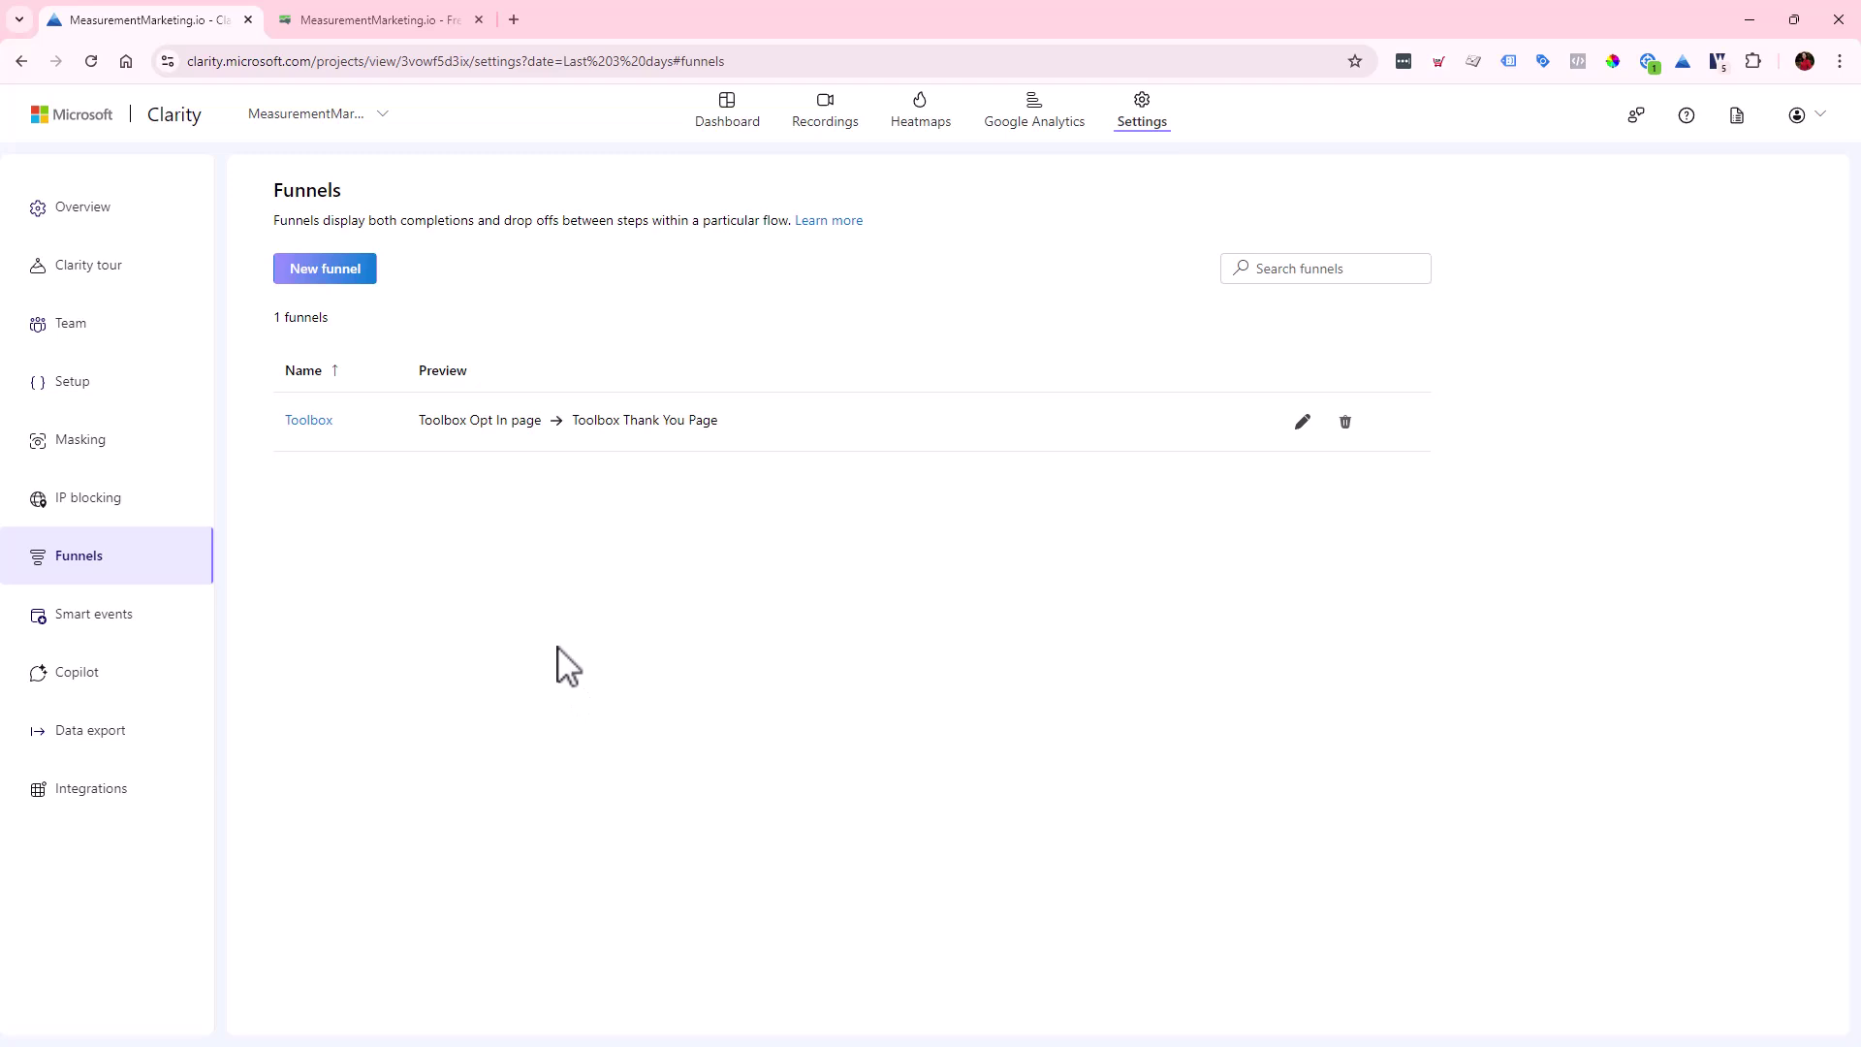
click(340, 276)
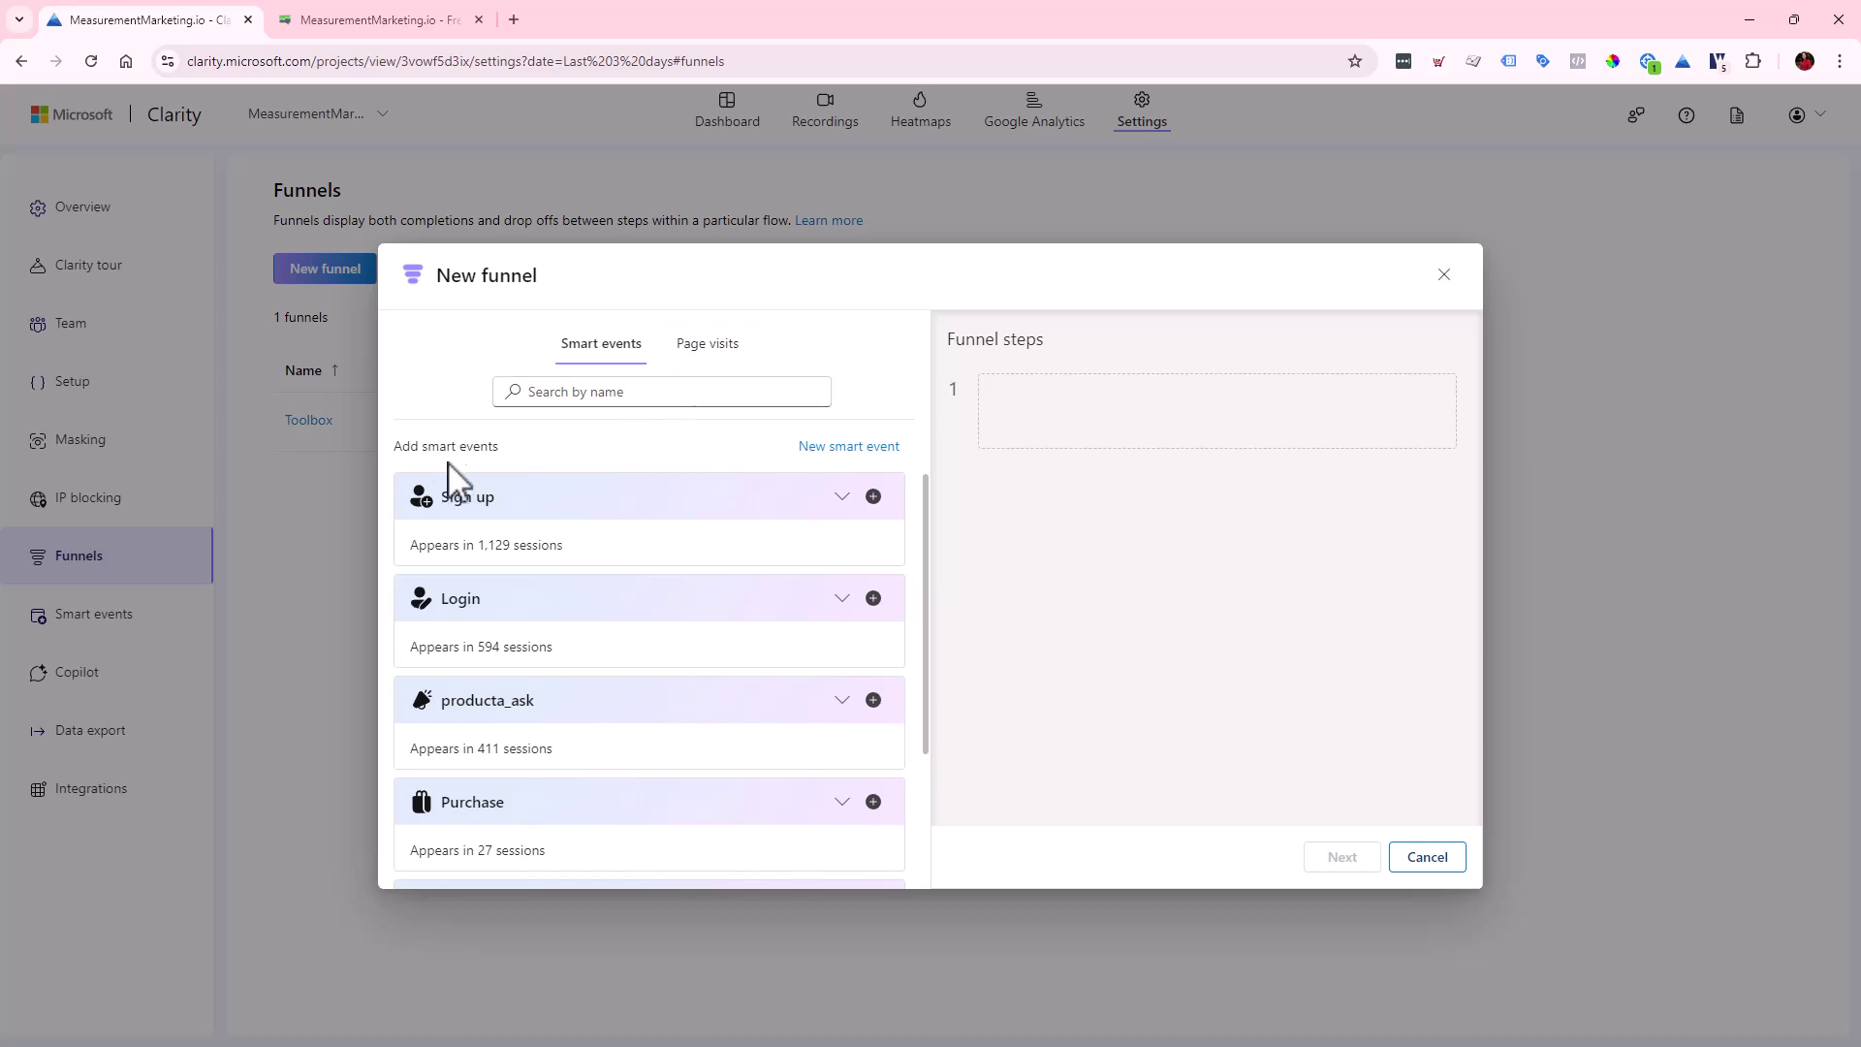
drag(426, 446, 478, 446)
scroll(573, 490, down, 2)
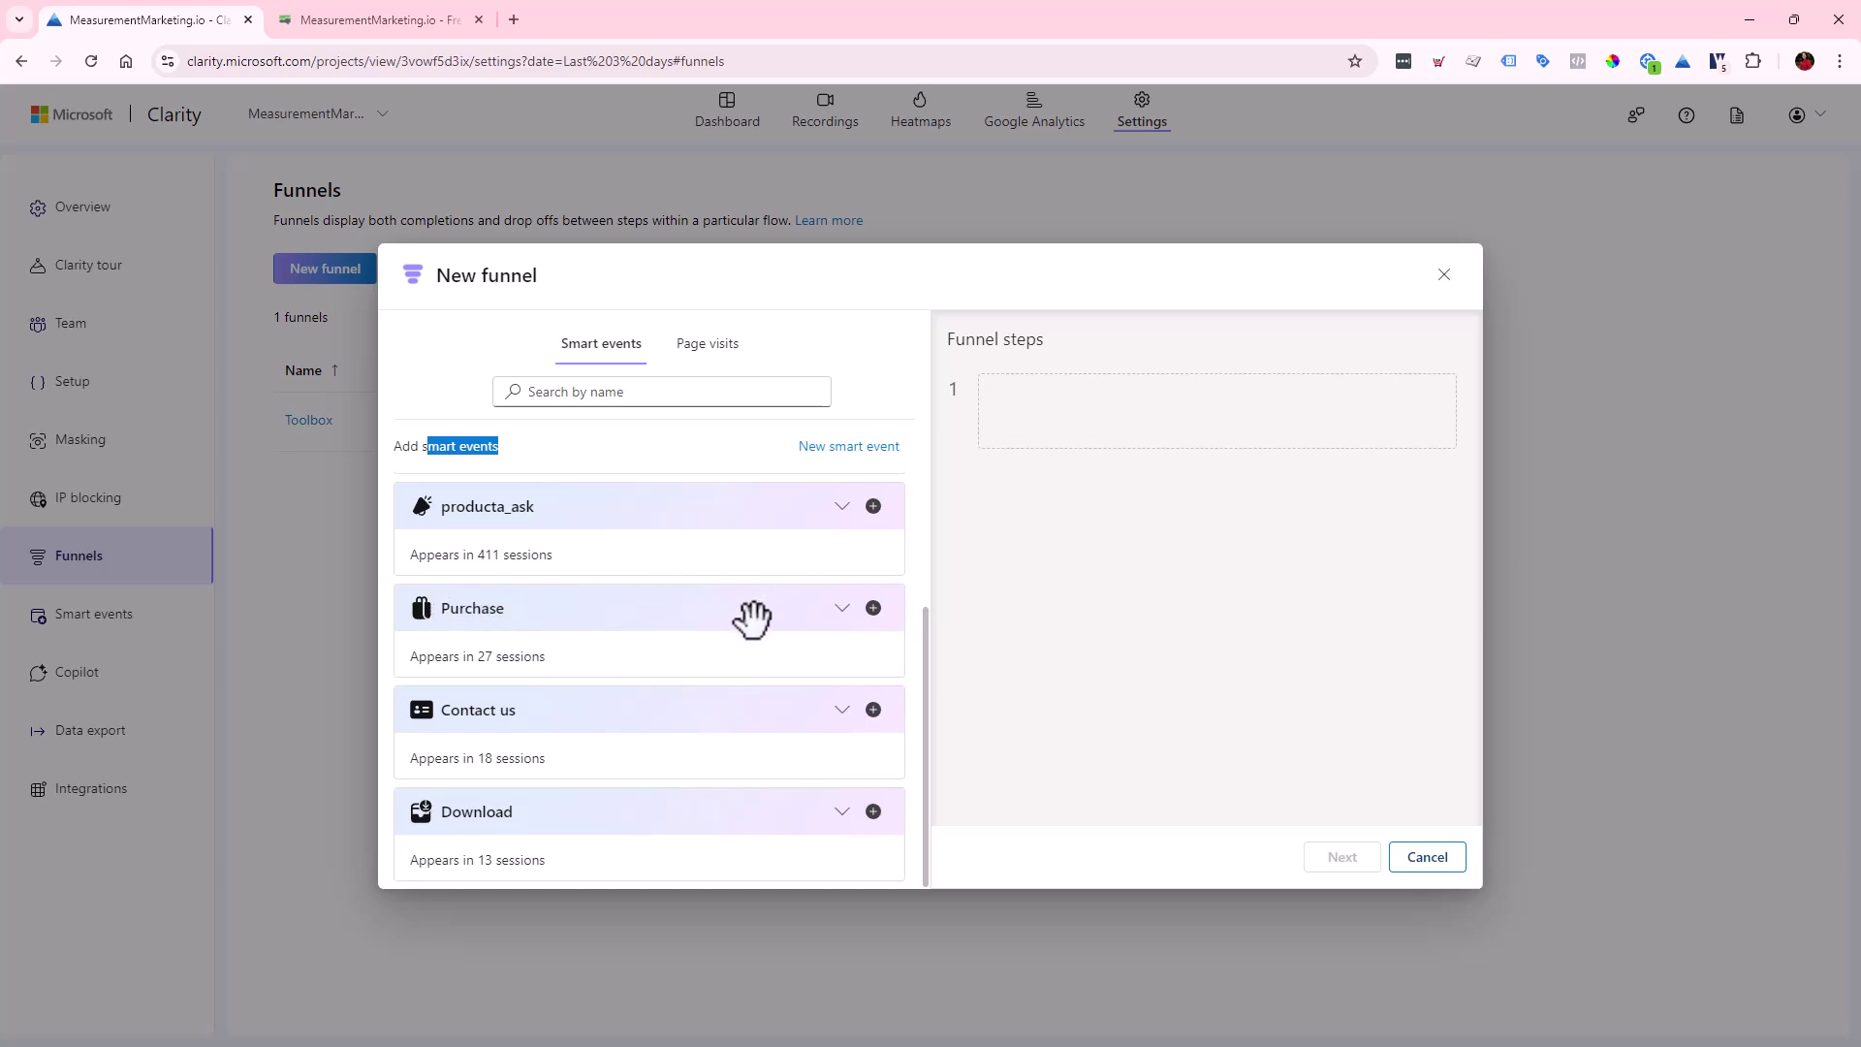
scroll(752, 615, up, 2)
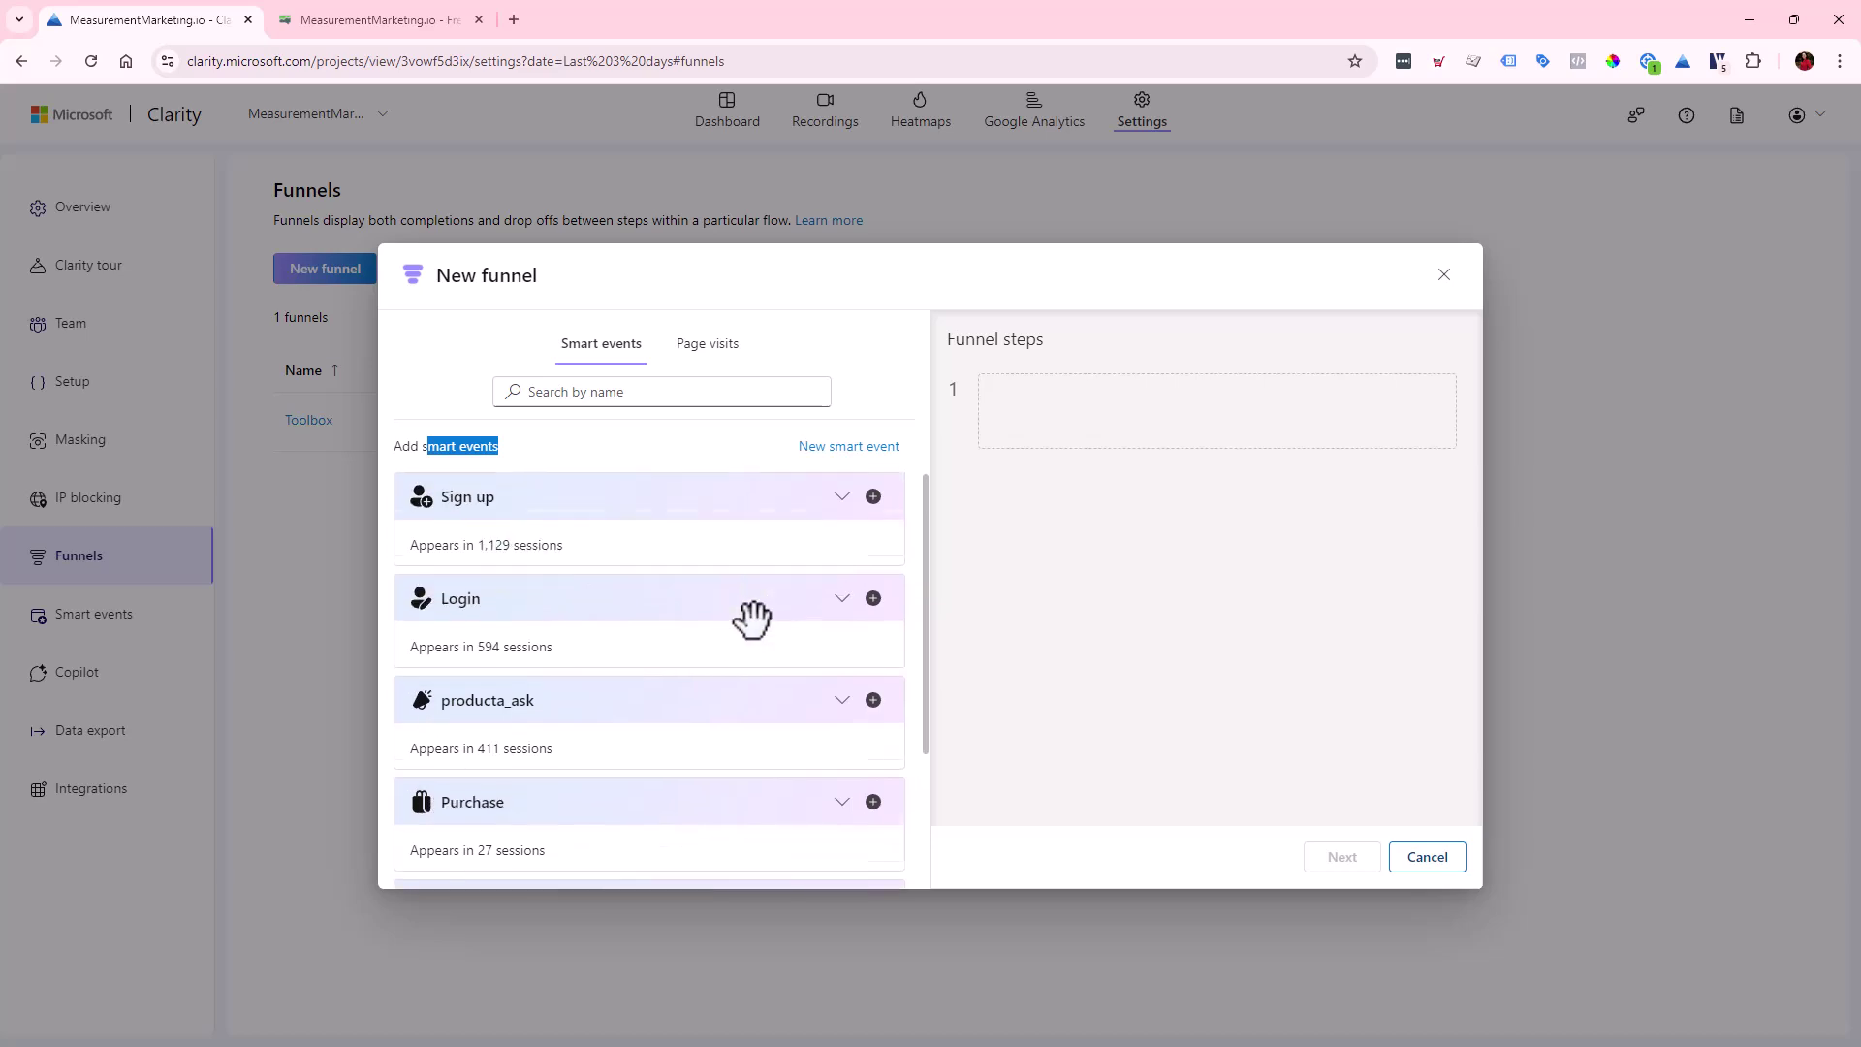
click(694, 347)
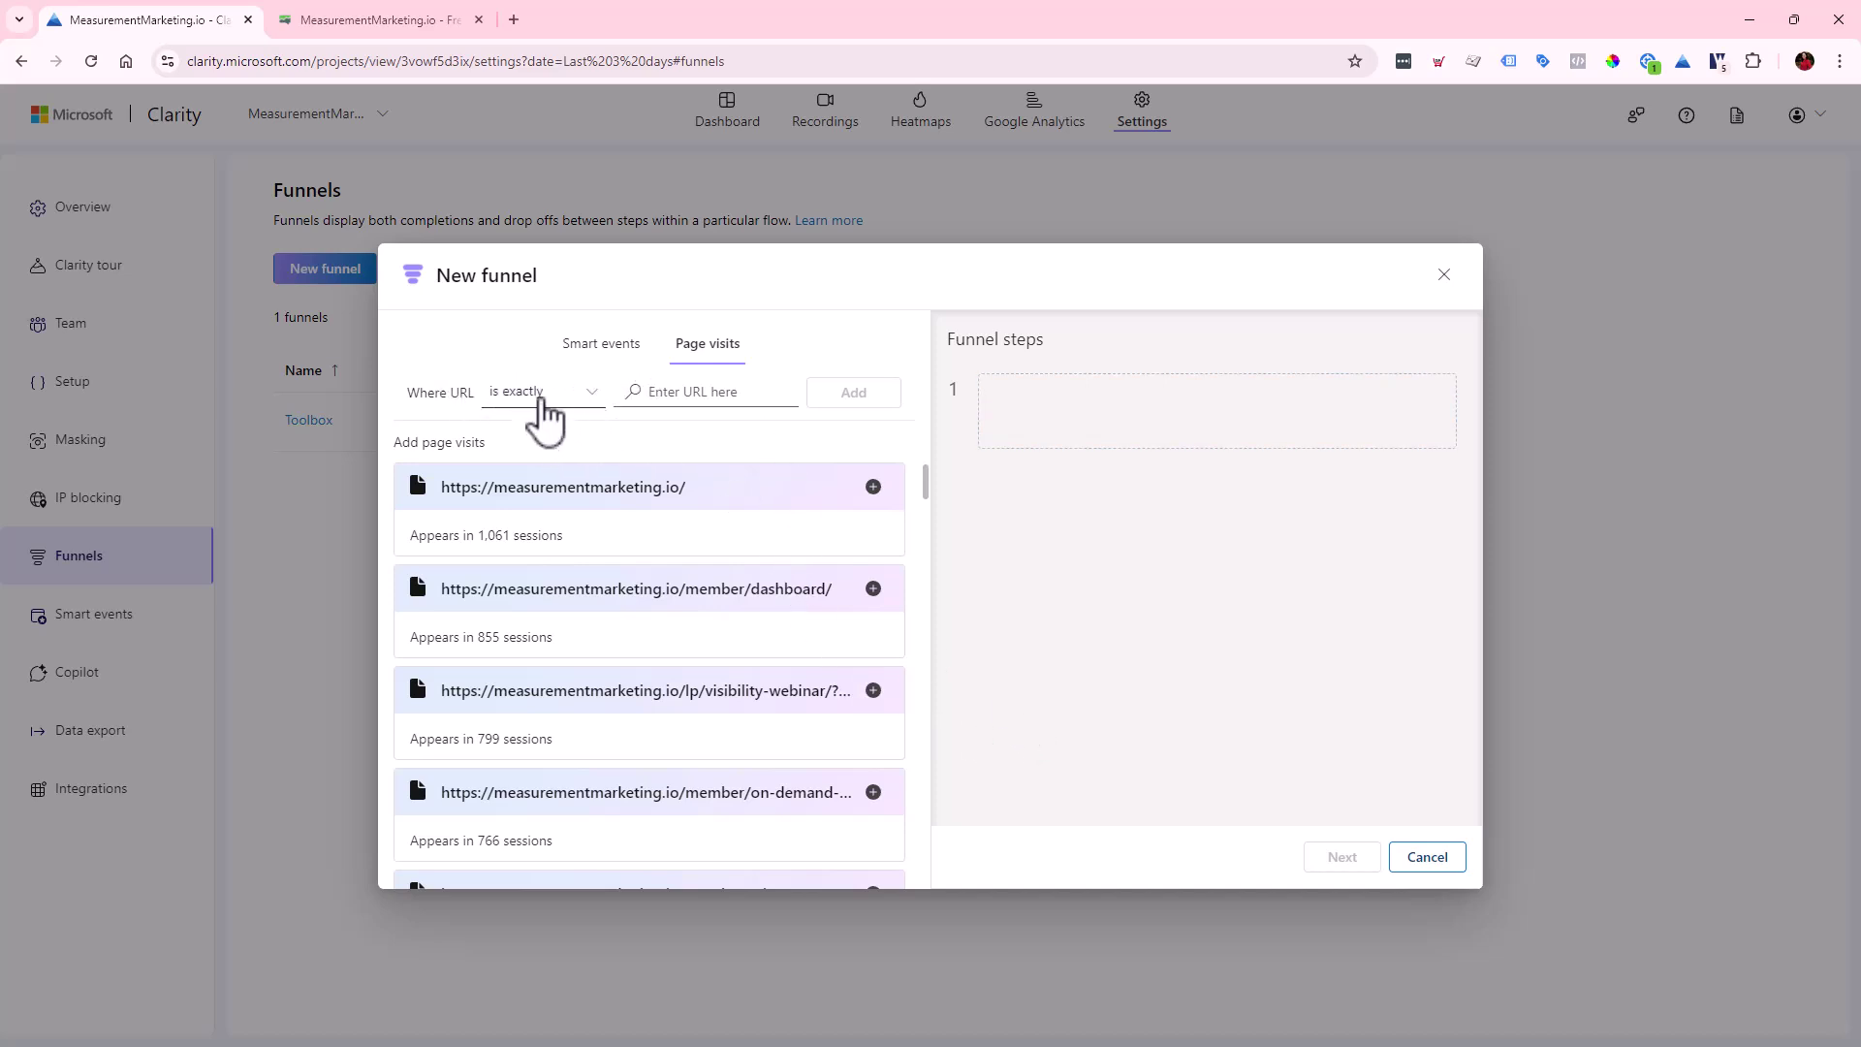
click(539, 396)
click(651, 427)
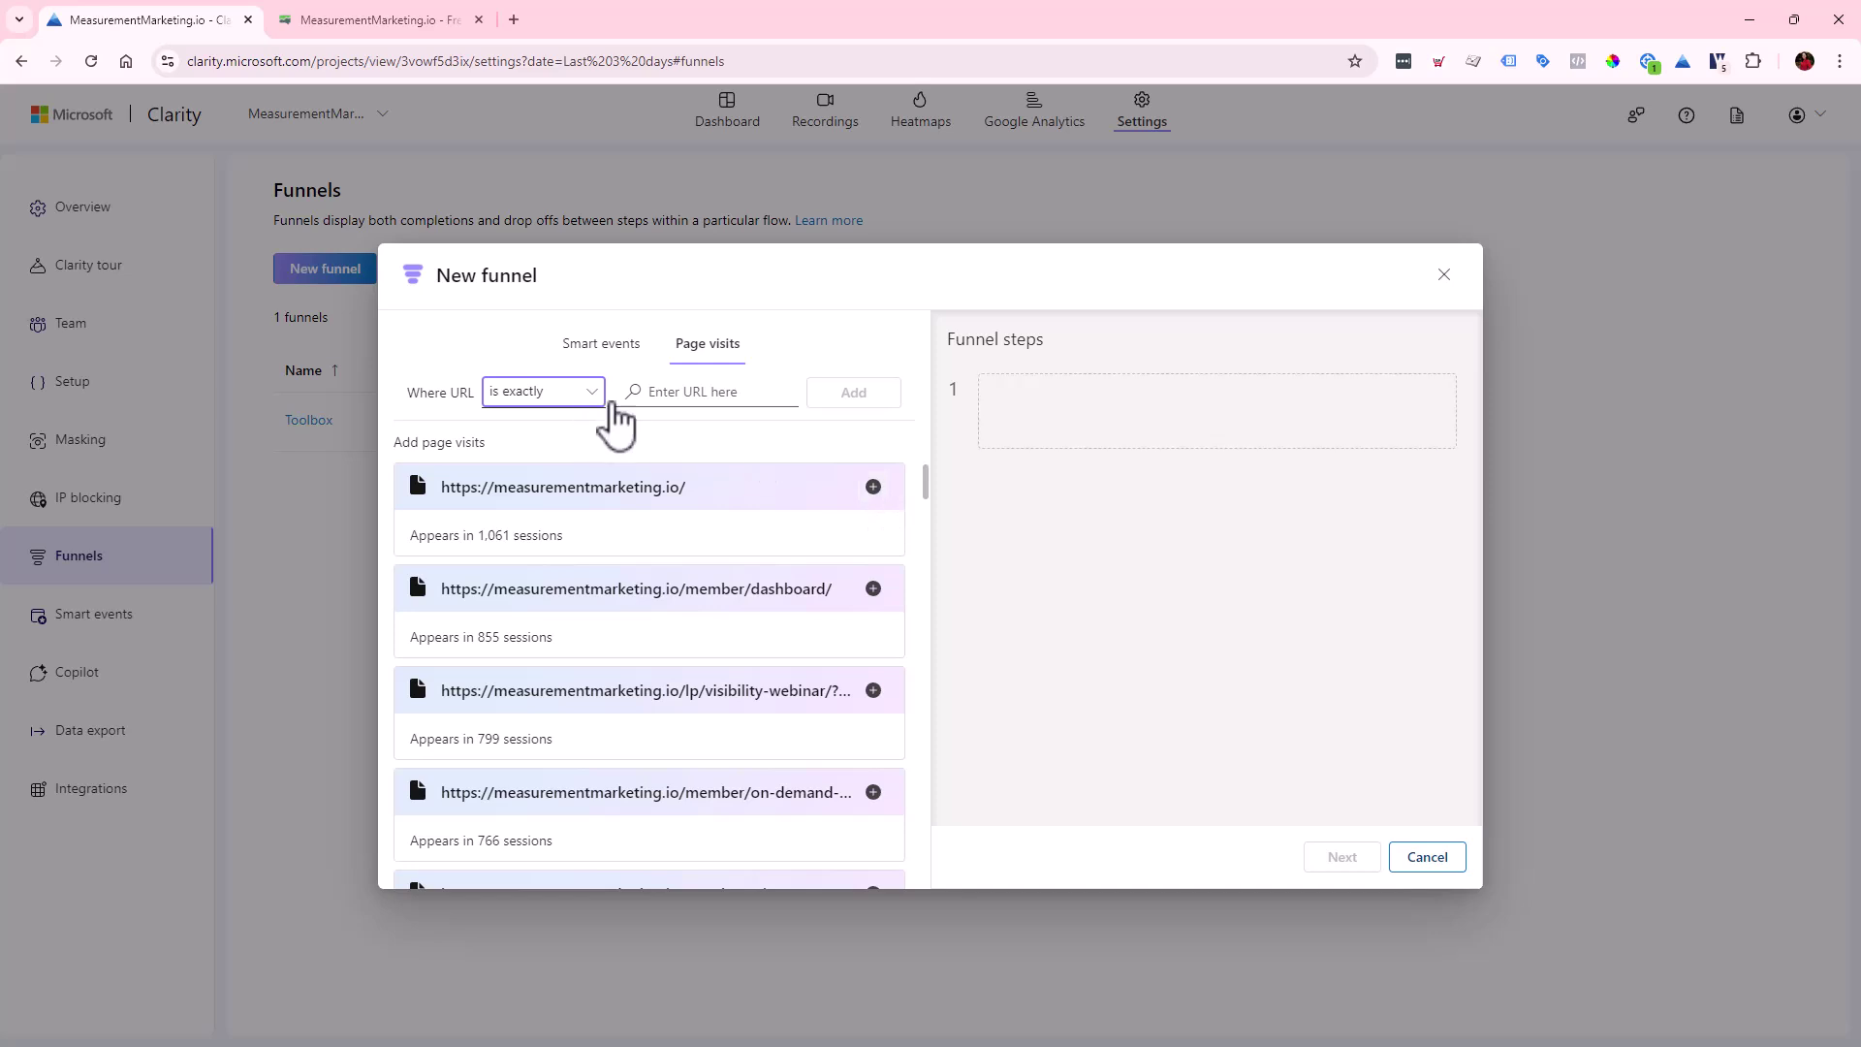
click(873, 487)
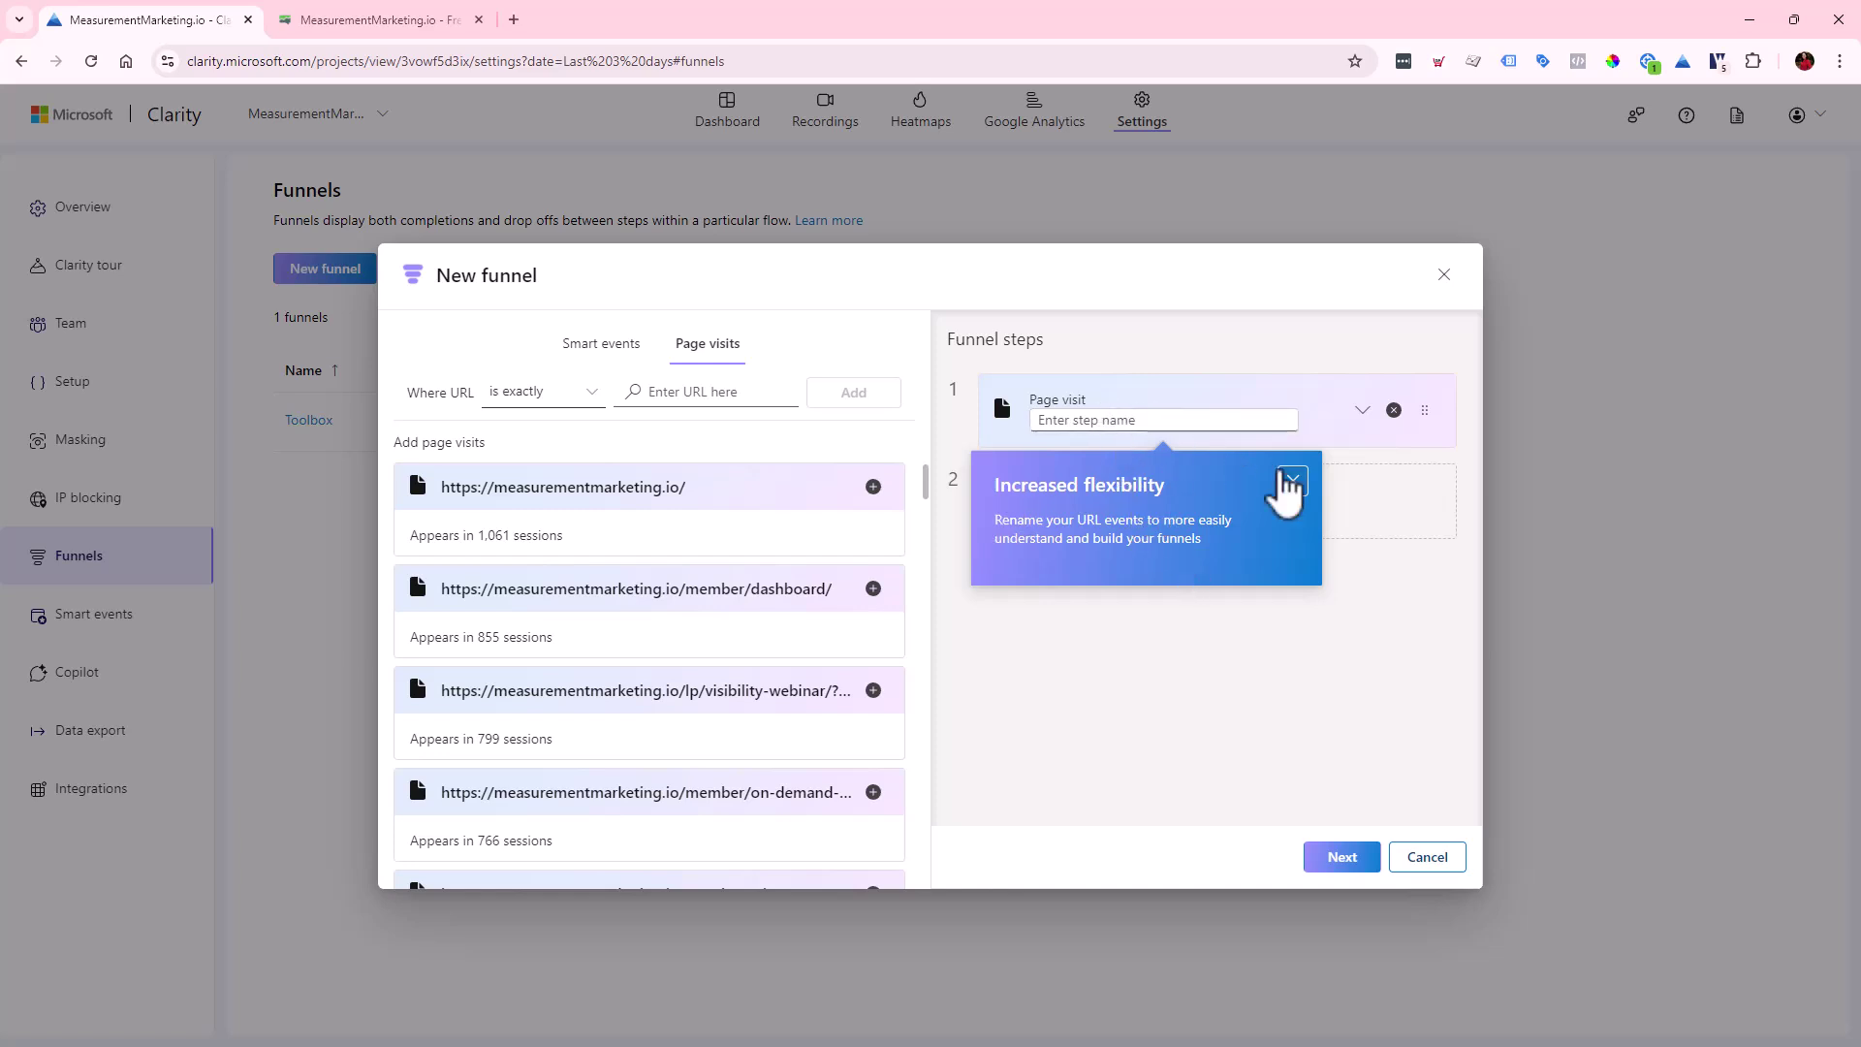
click(1291, 482)
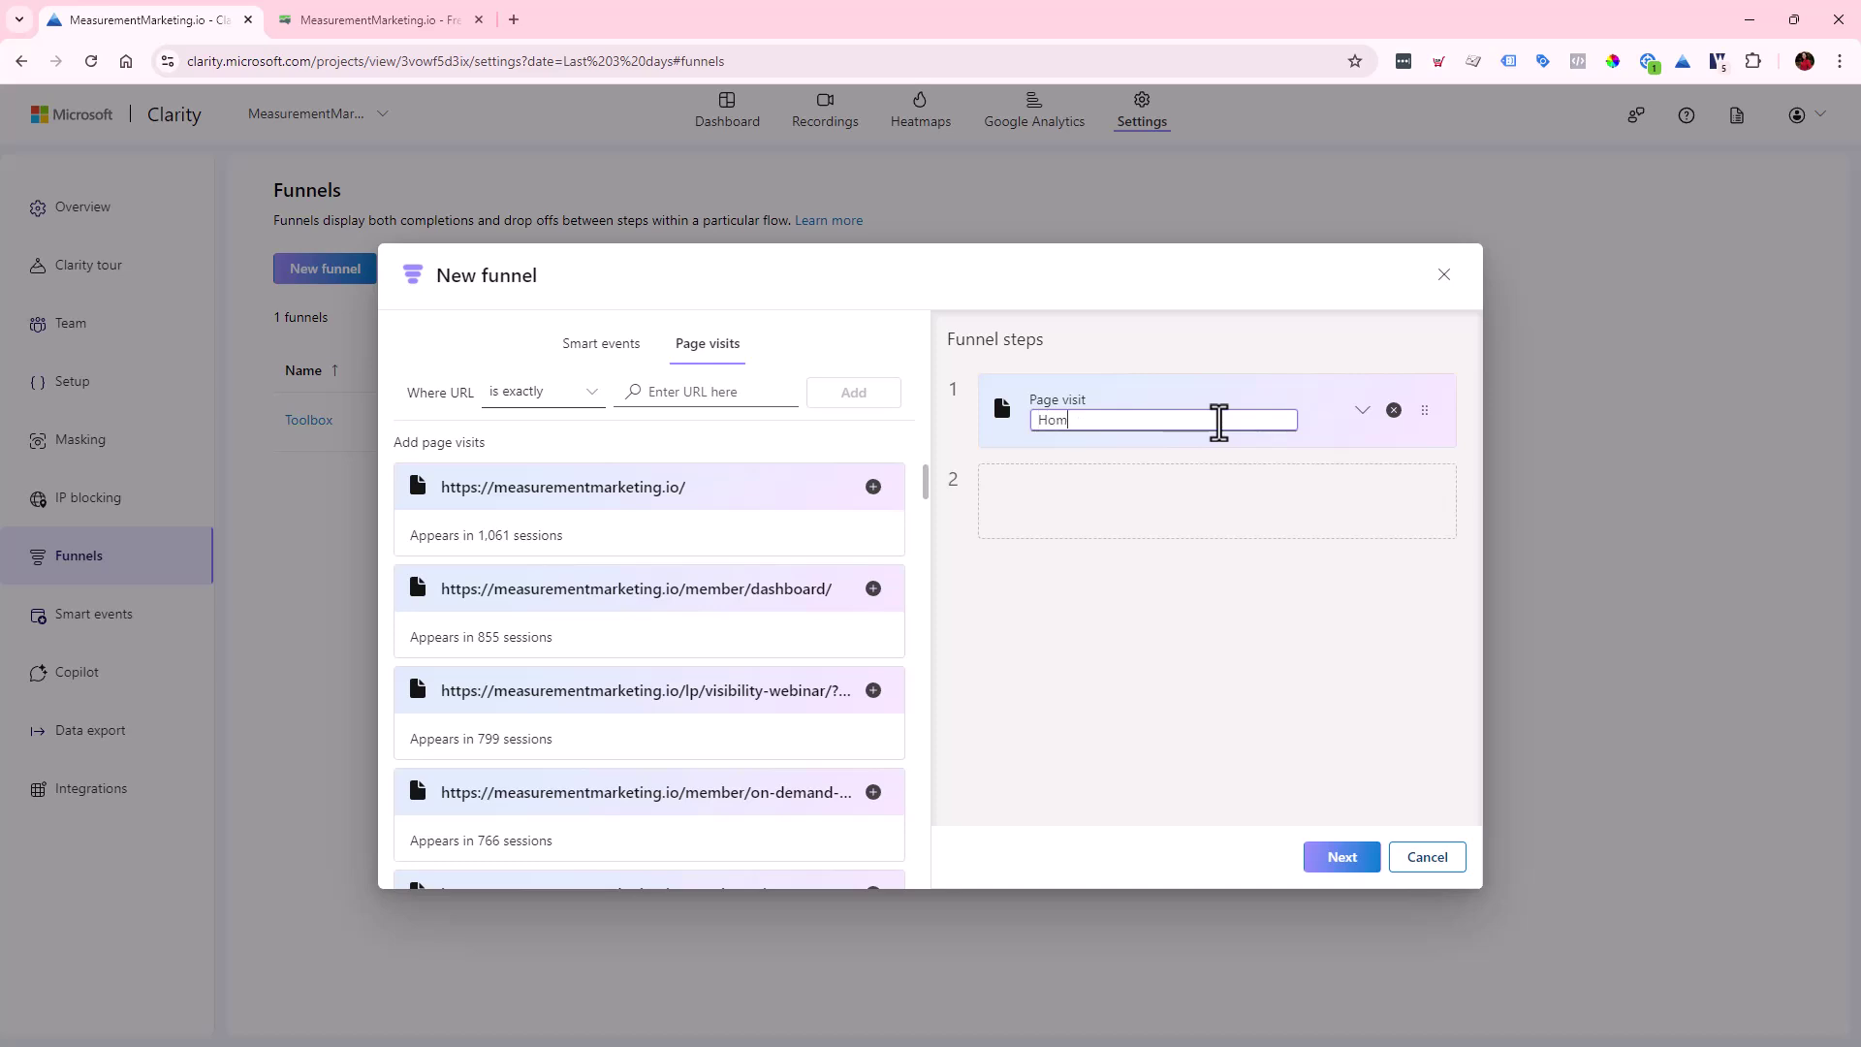
key(Return)
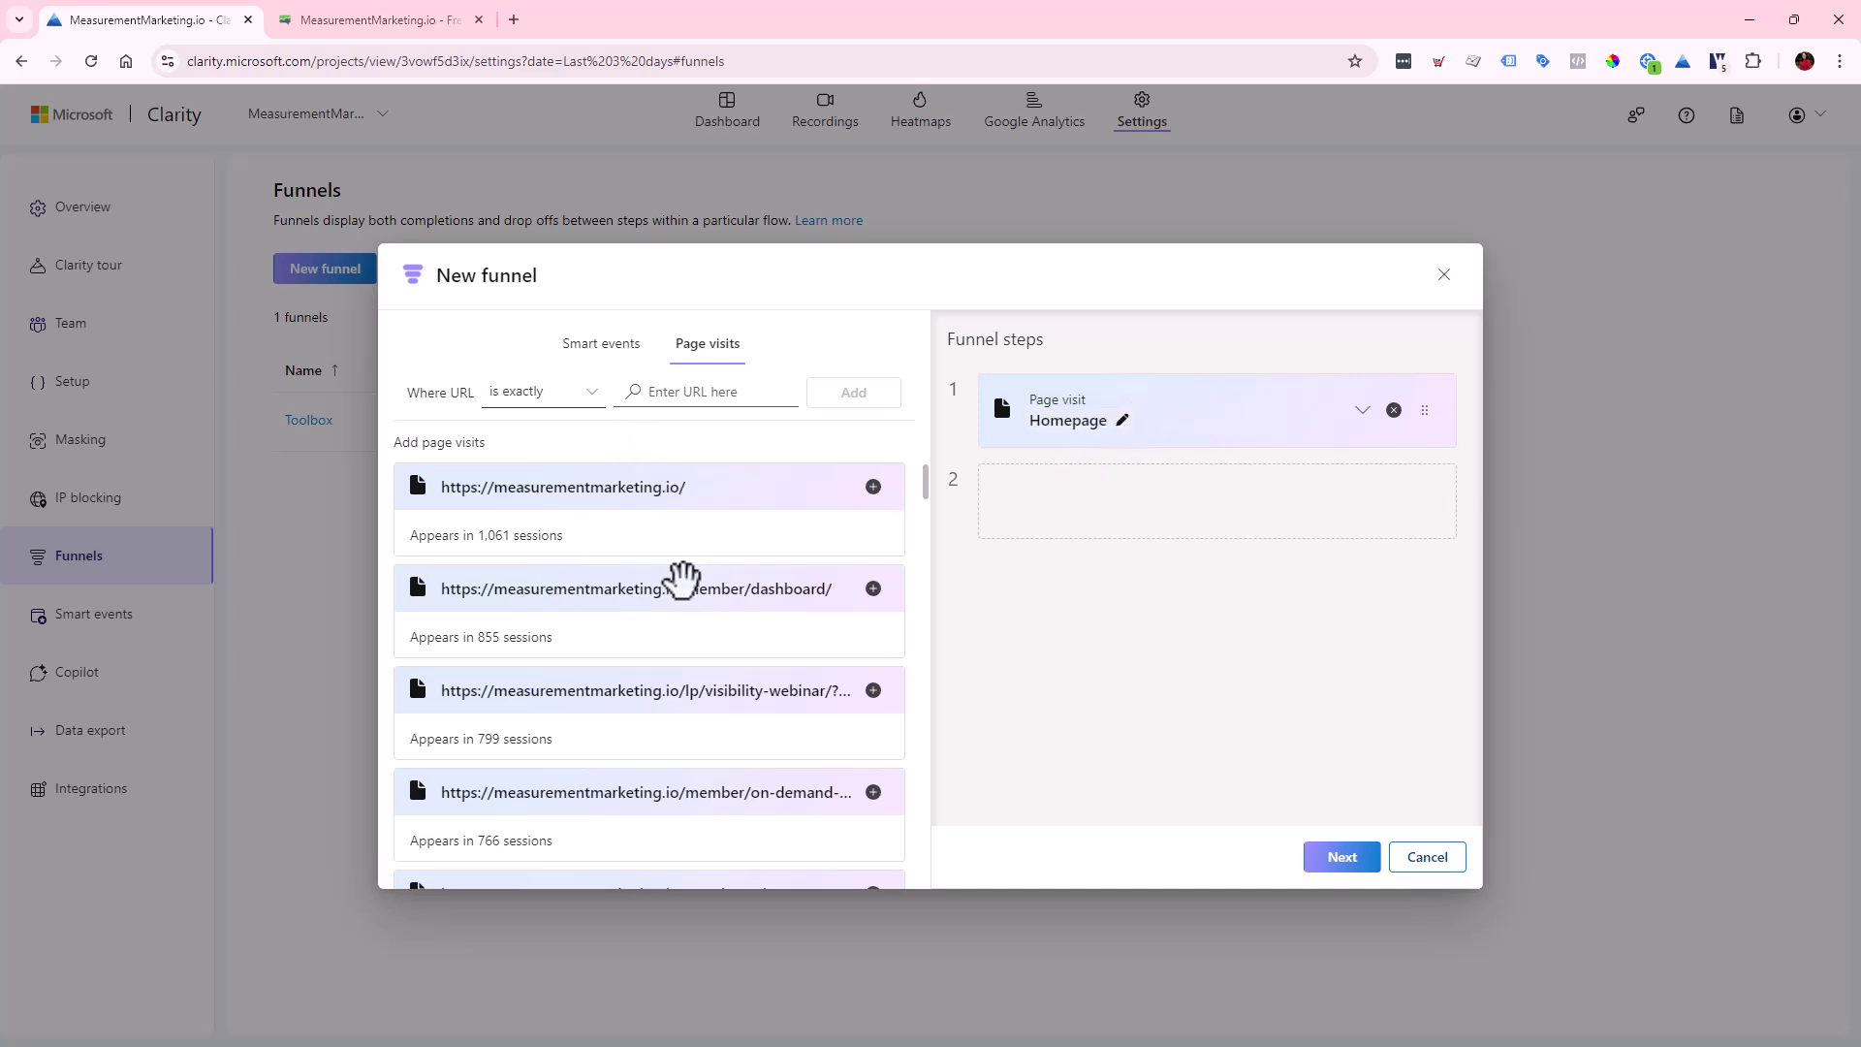
- Add the listed measurementmarketing.io/lp/membership page visit as the second funnel step and name it "Academy Offer Page"
scroll(698, 582, down, 2)
scroll(761, 683, down, 2)
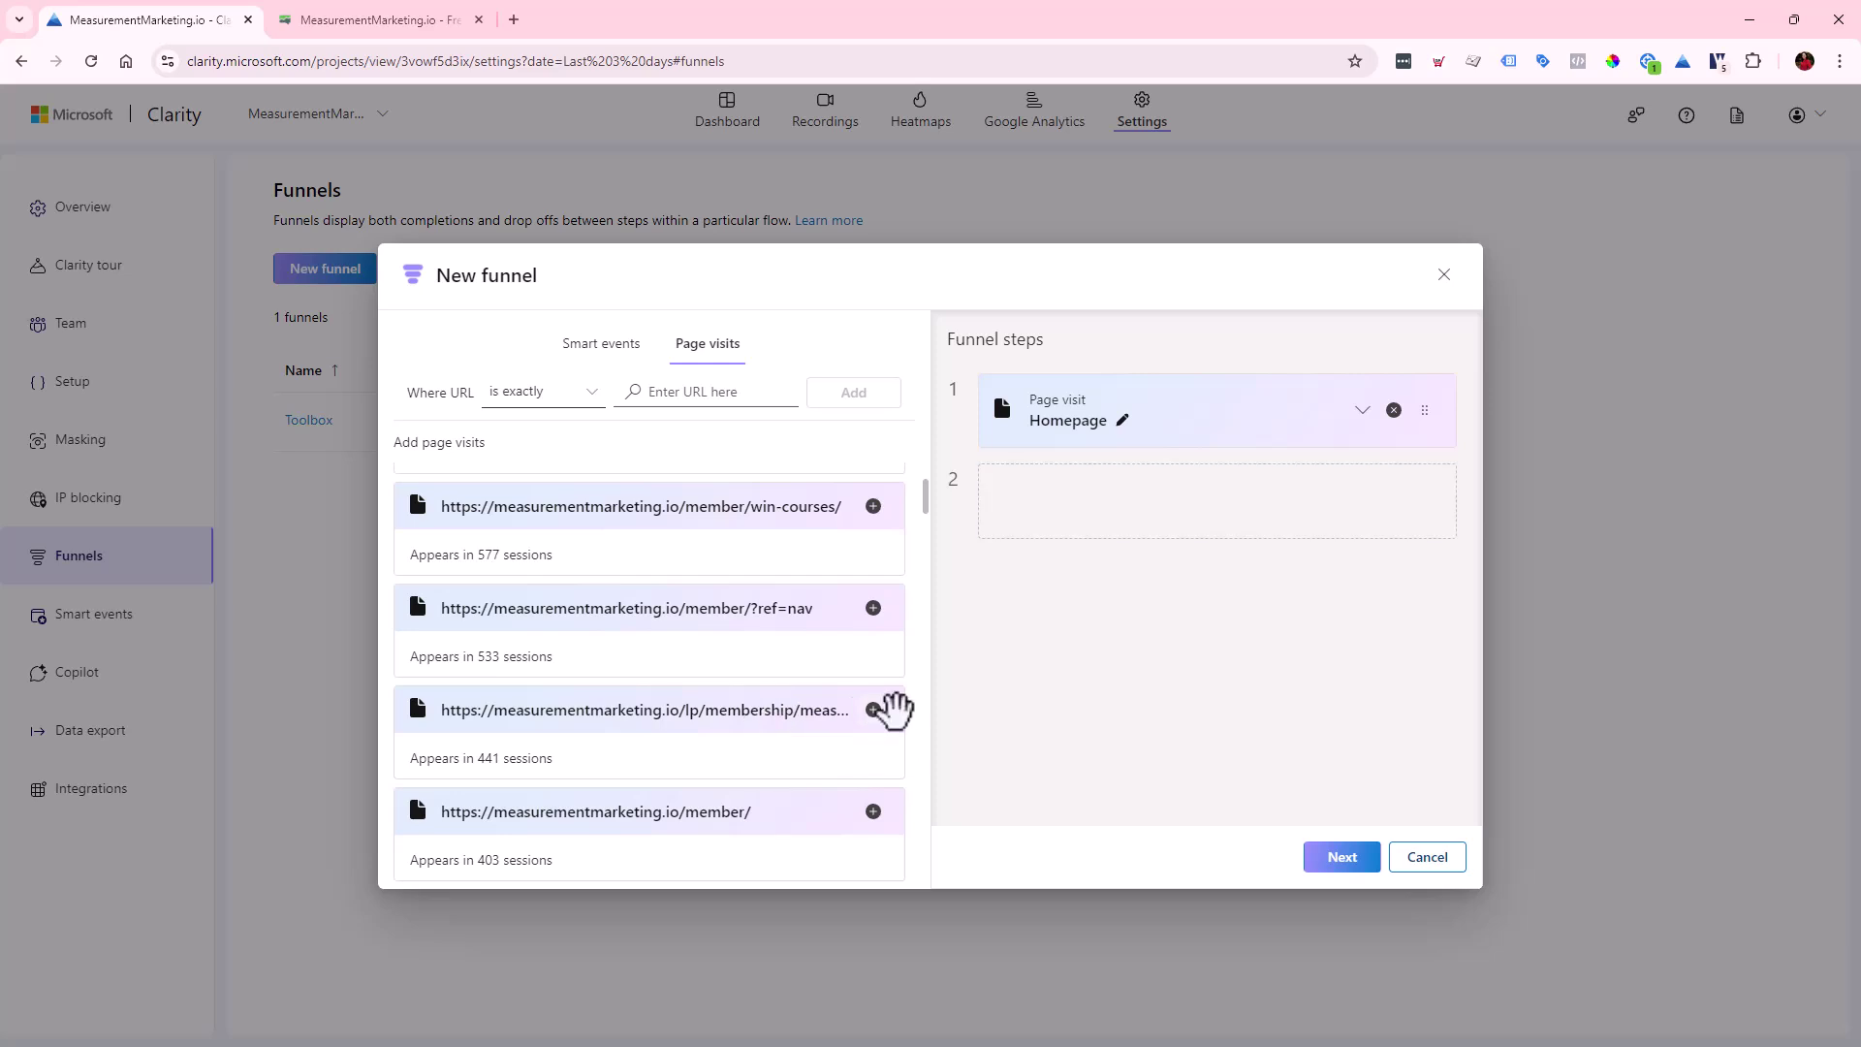
click(874, 712)
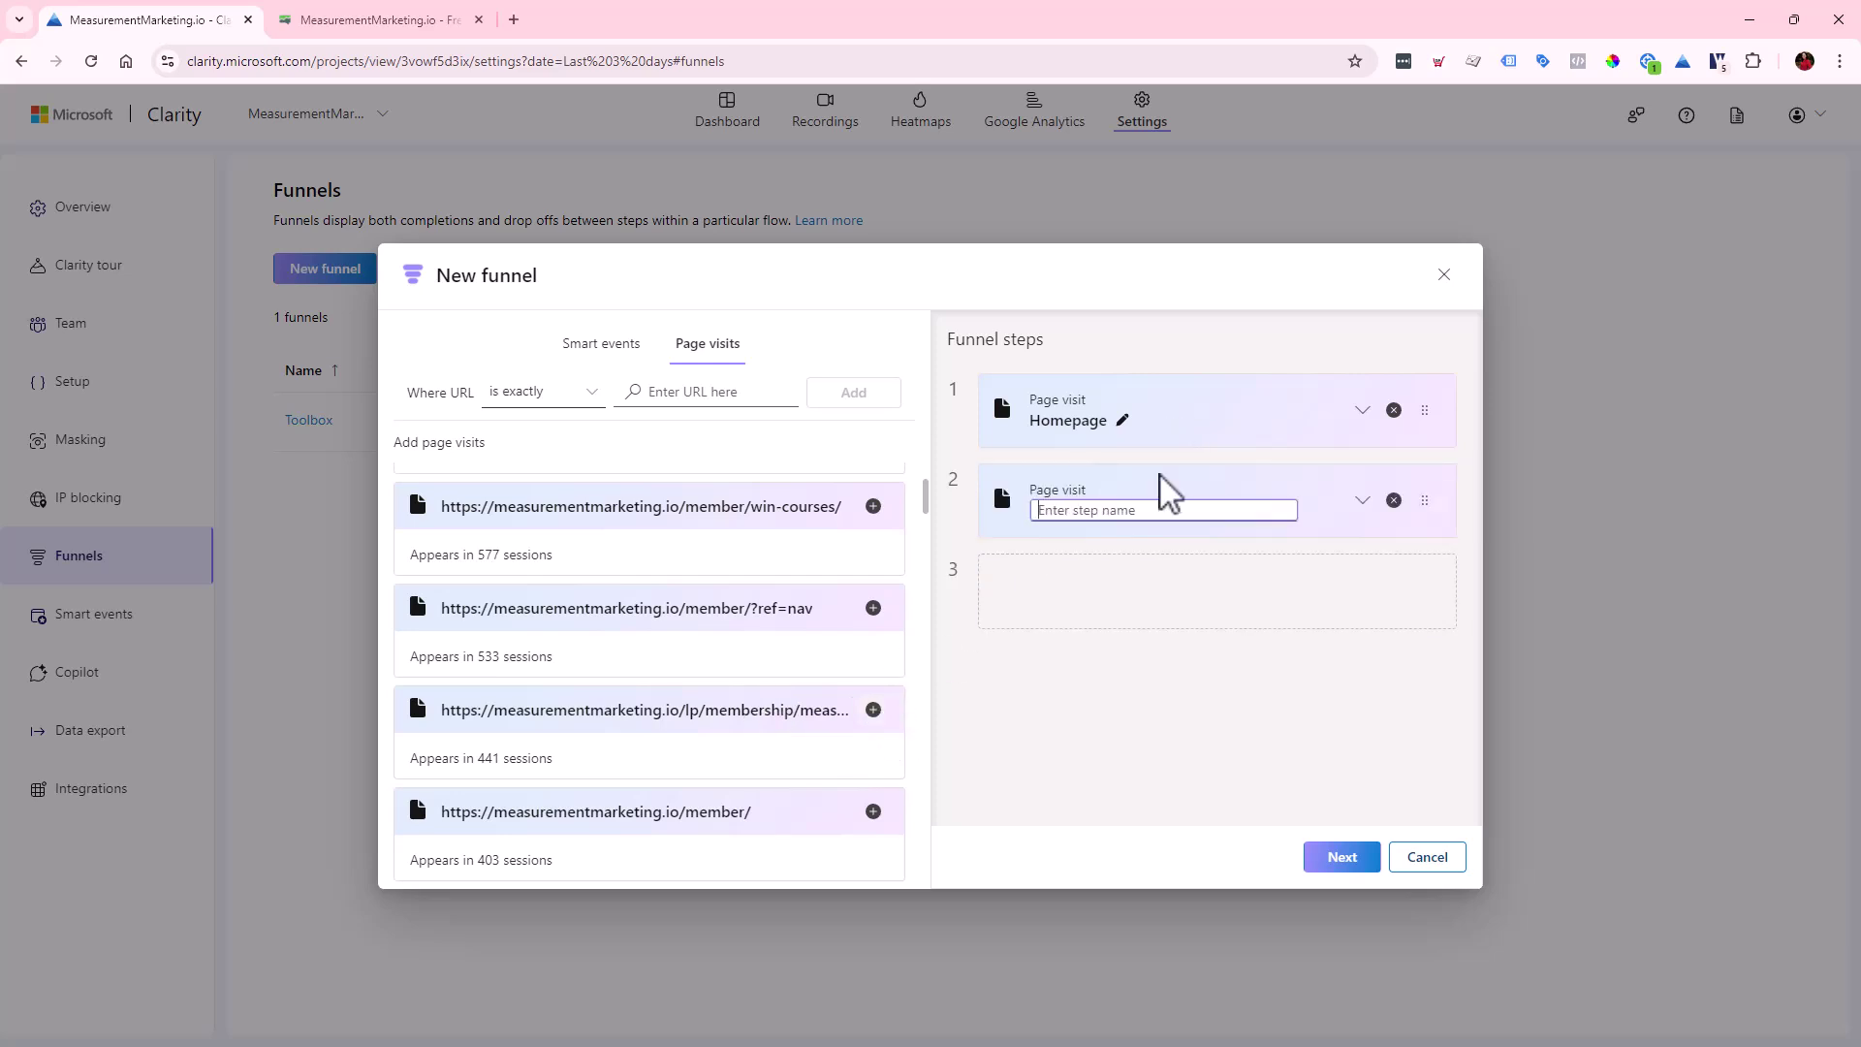
text(Academy Offer Page)
key(Return)
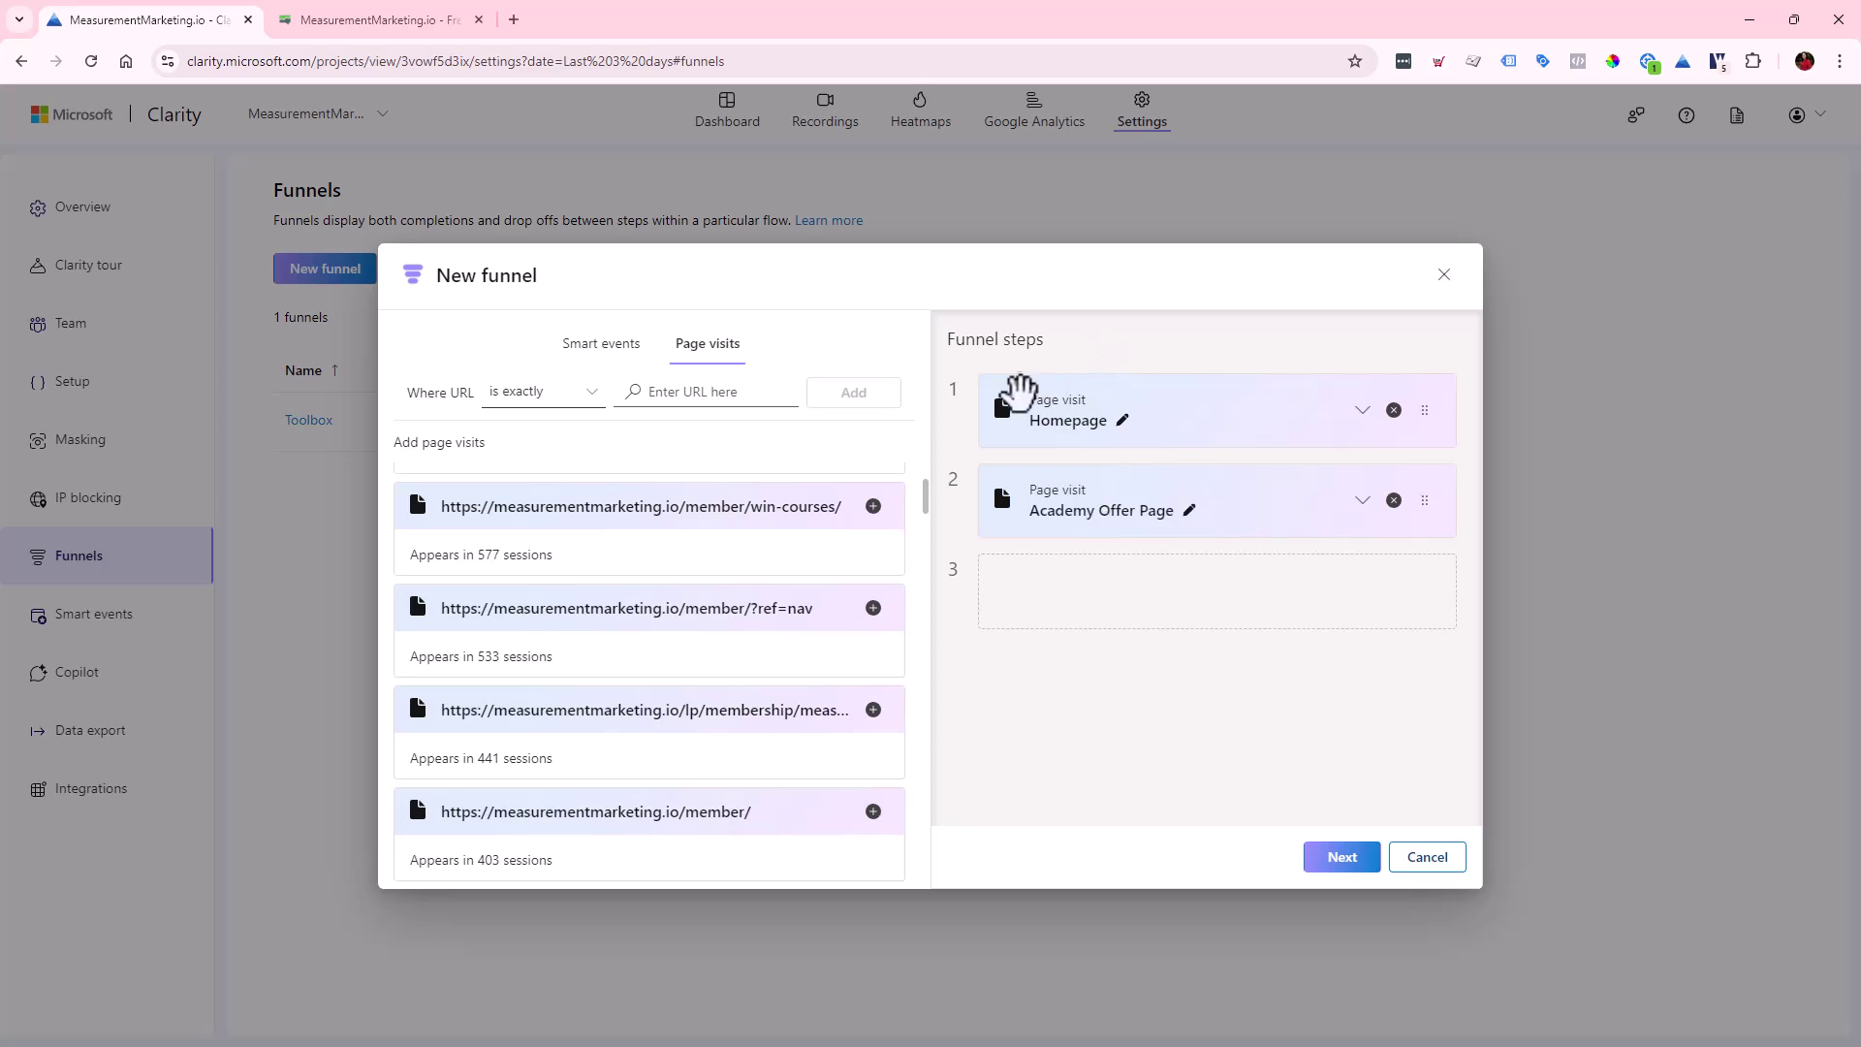
- Check the URL conditions of both funnel steps and remove the exact-match "Academy Offer Page" step
click(1125, 420)
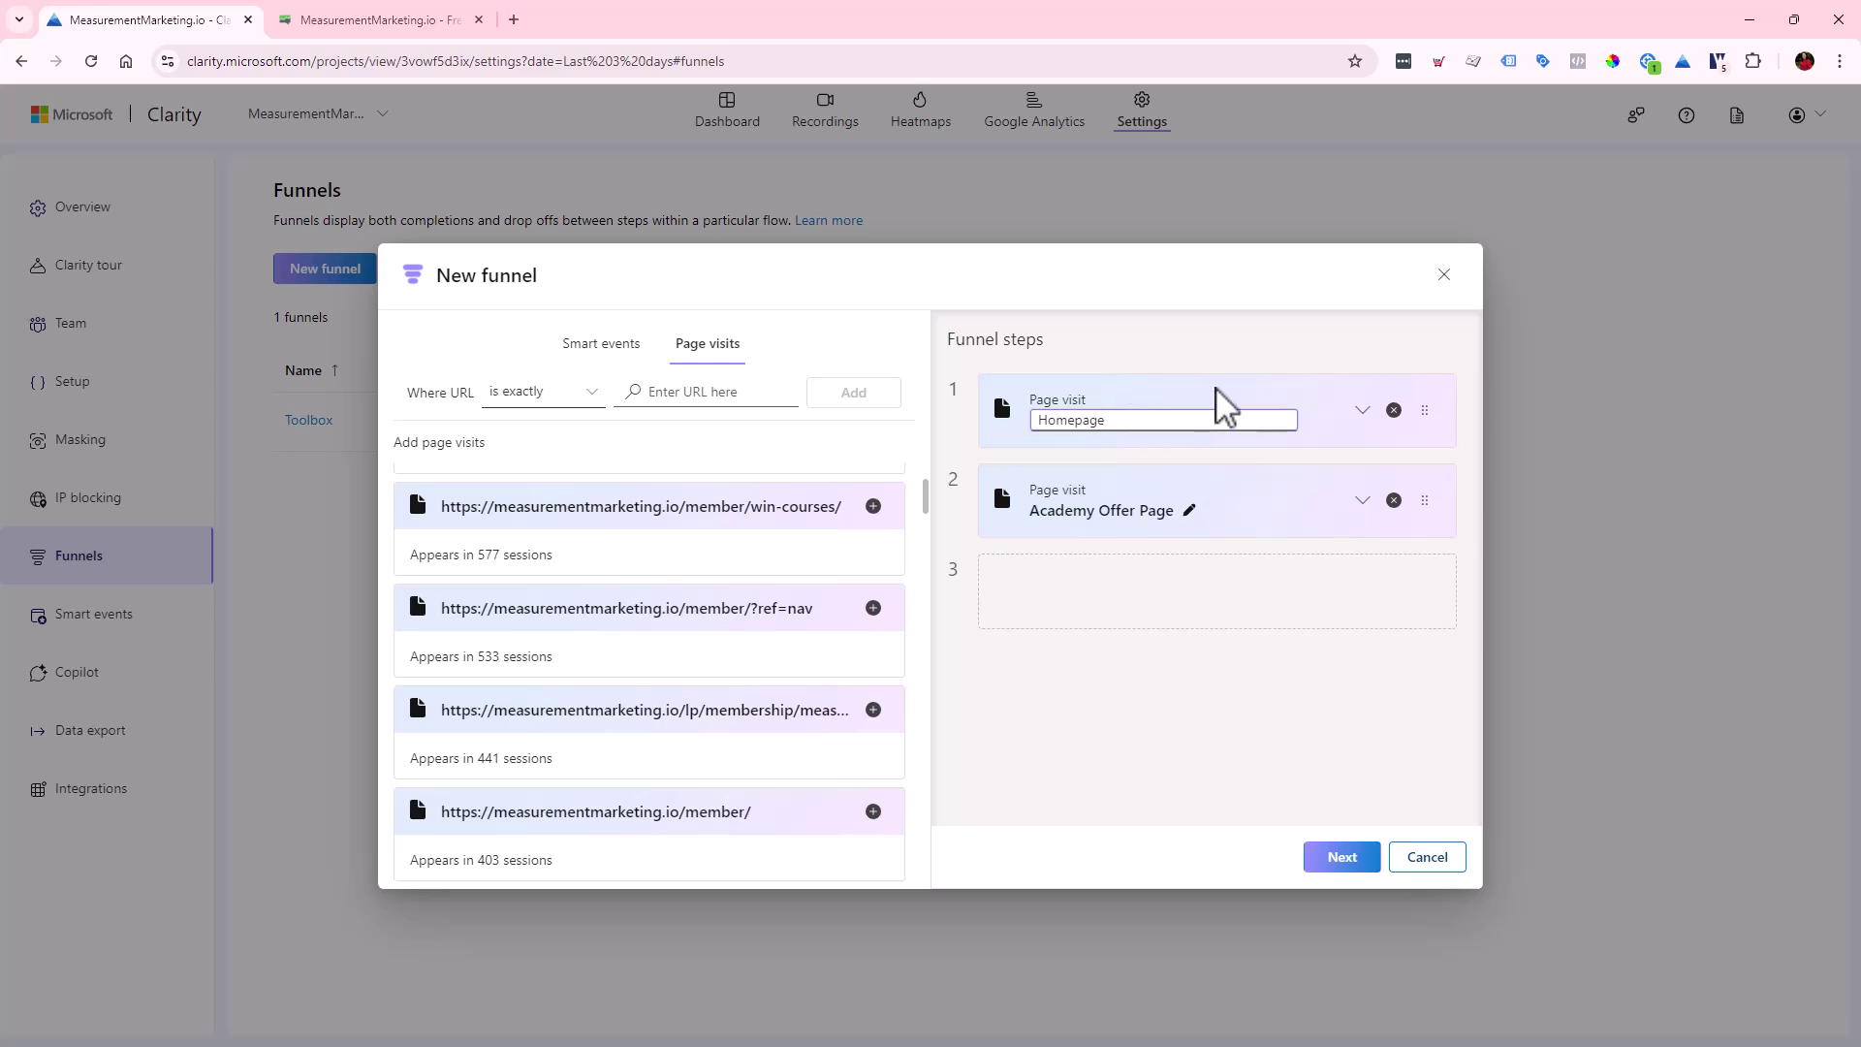
click(1260, 398)
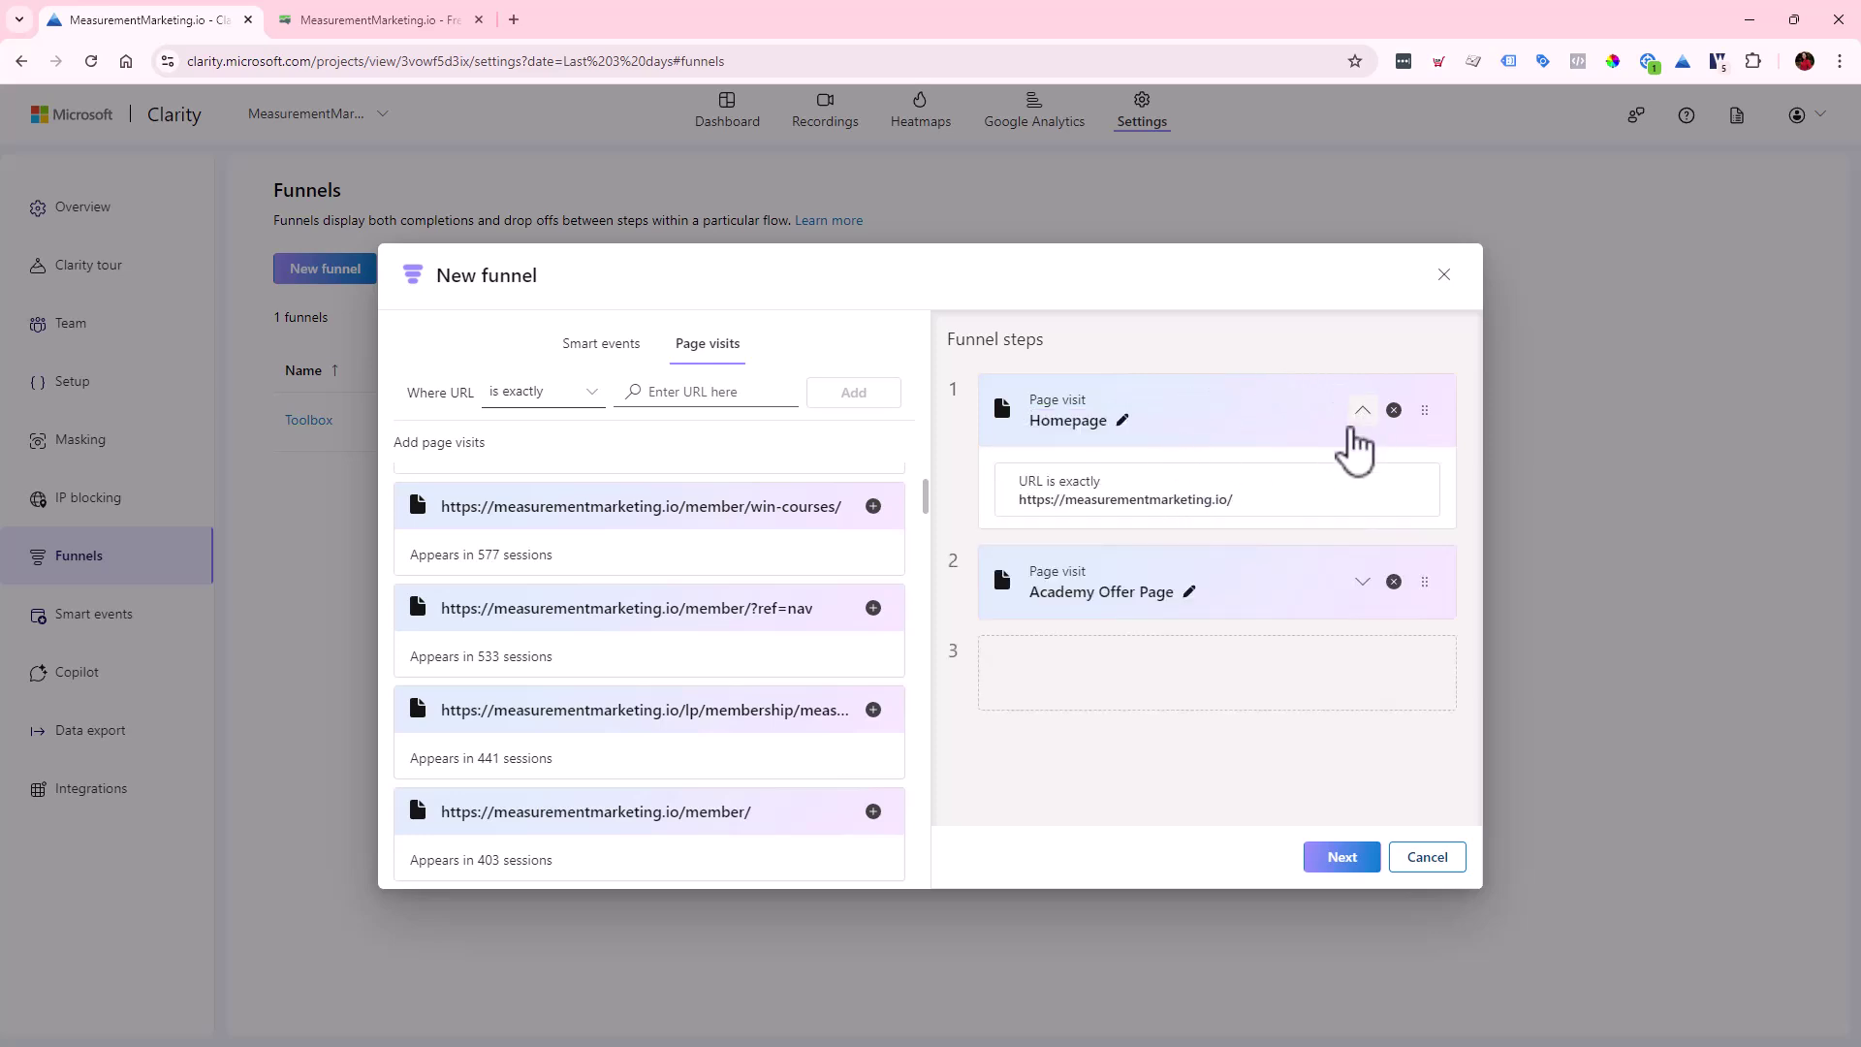
click(1363, 583)
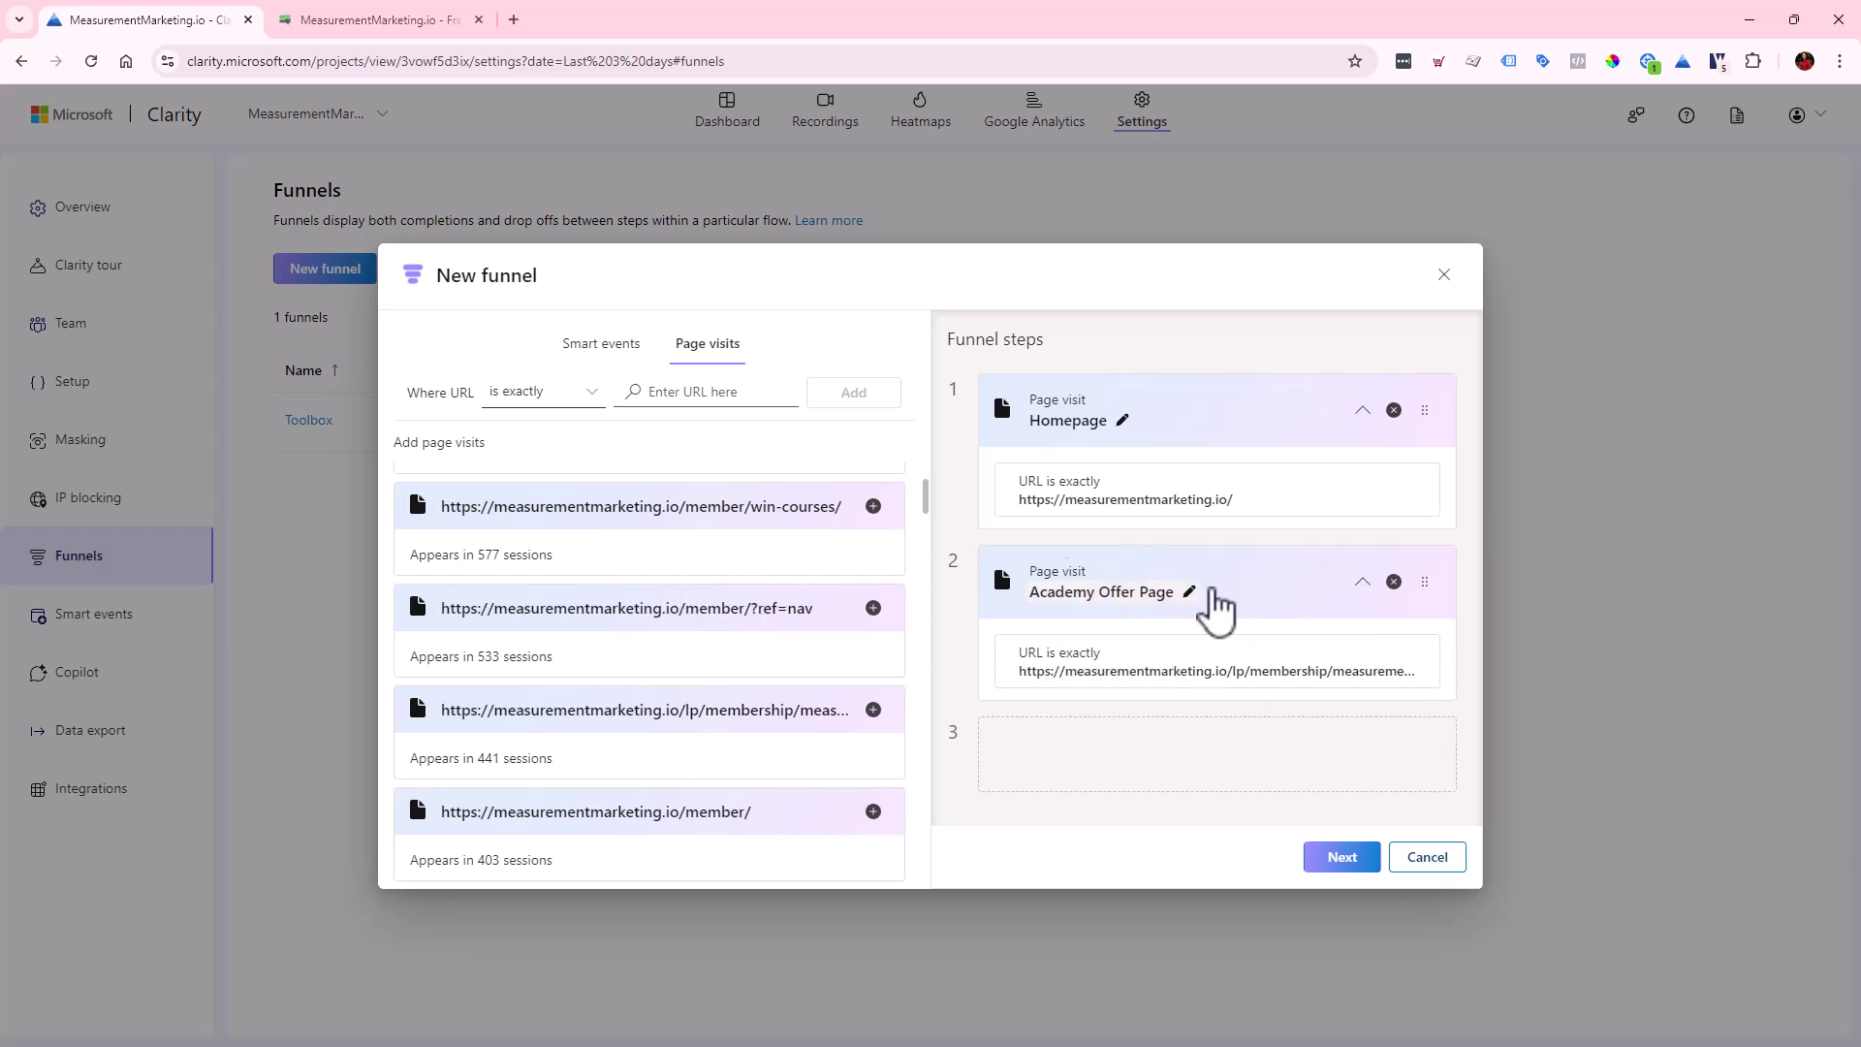
click(1120, 657)
click(1154, 601)
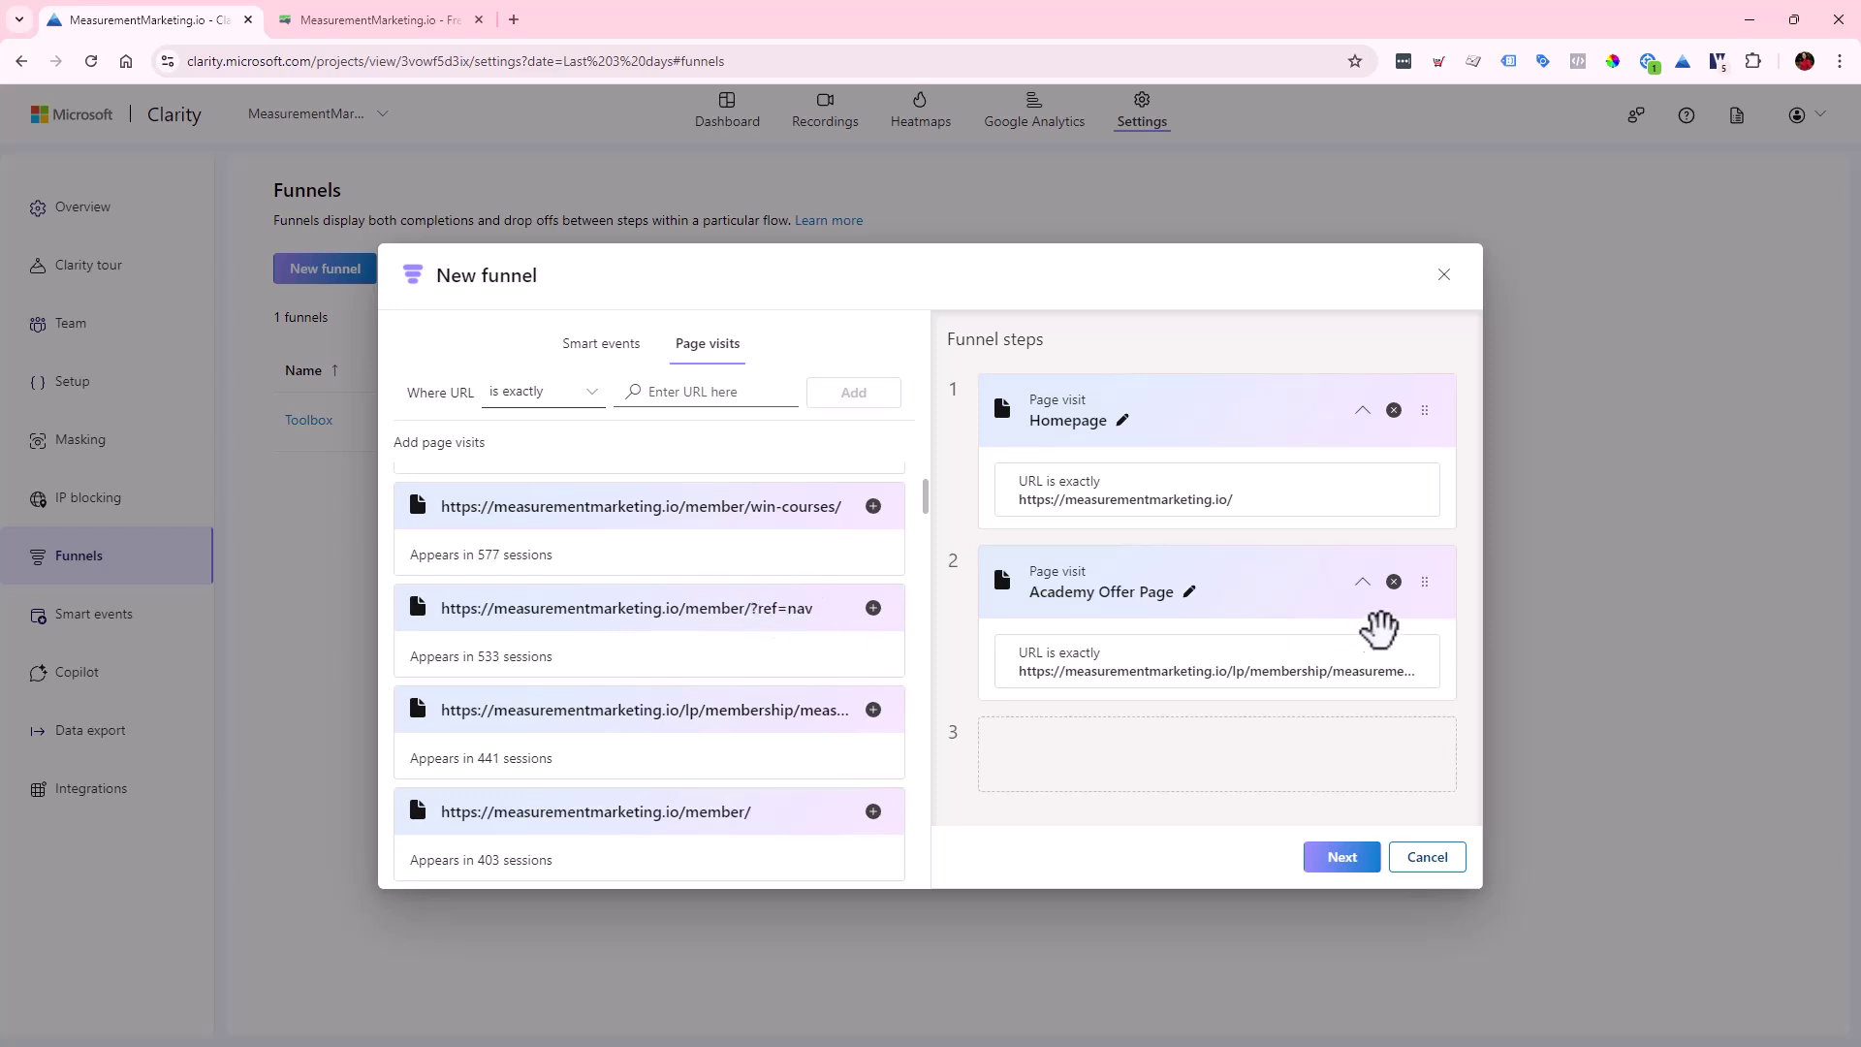
click(1394, 583)
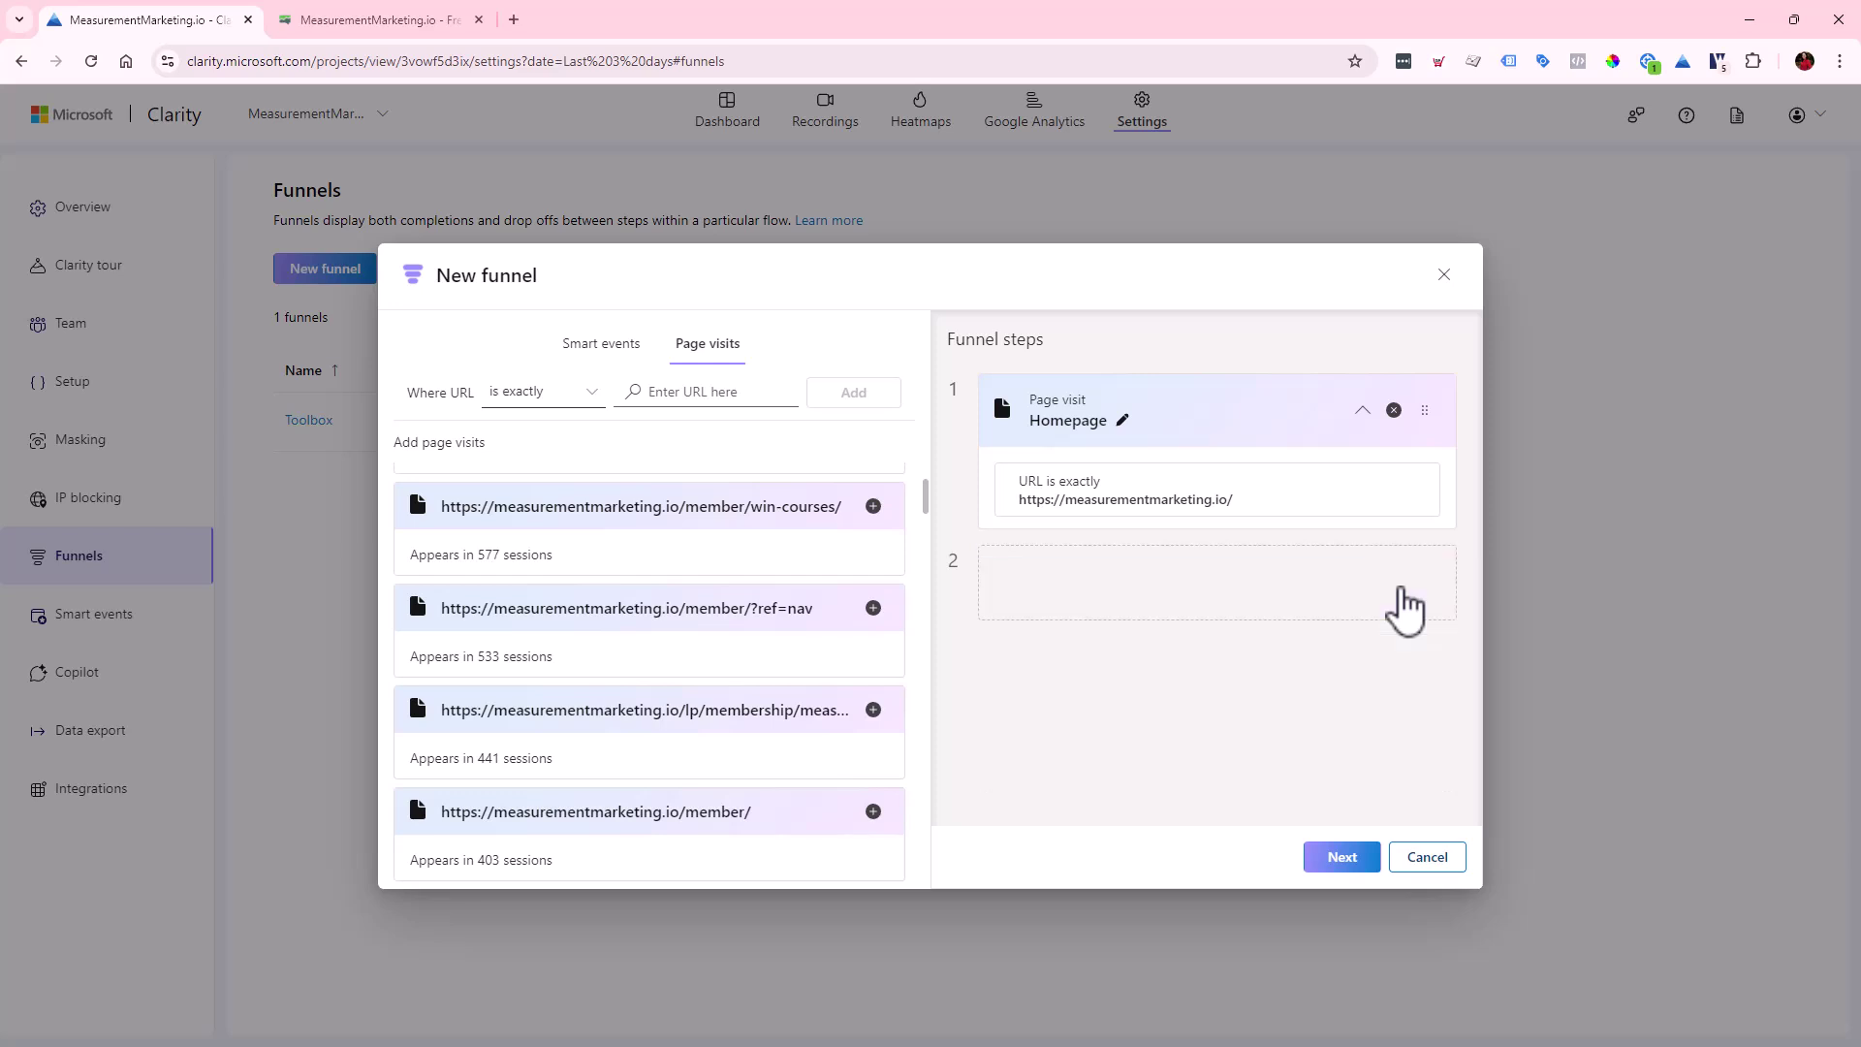
click(580, 397)
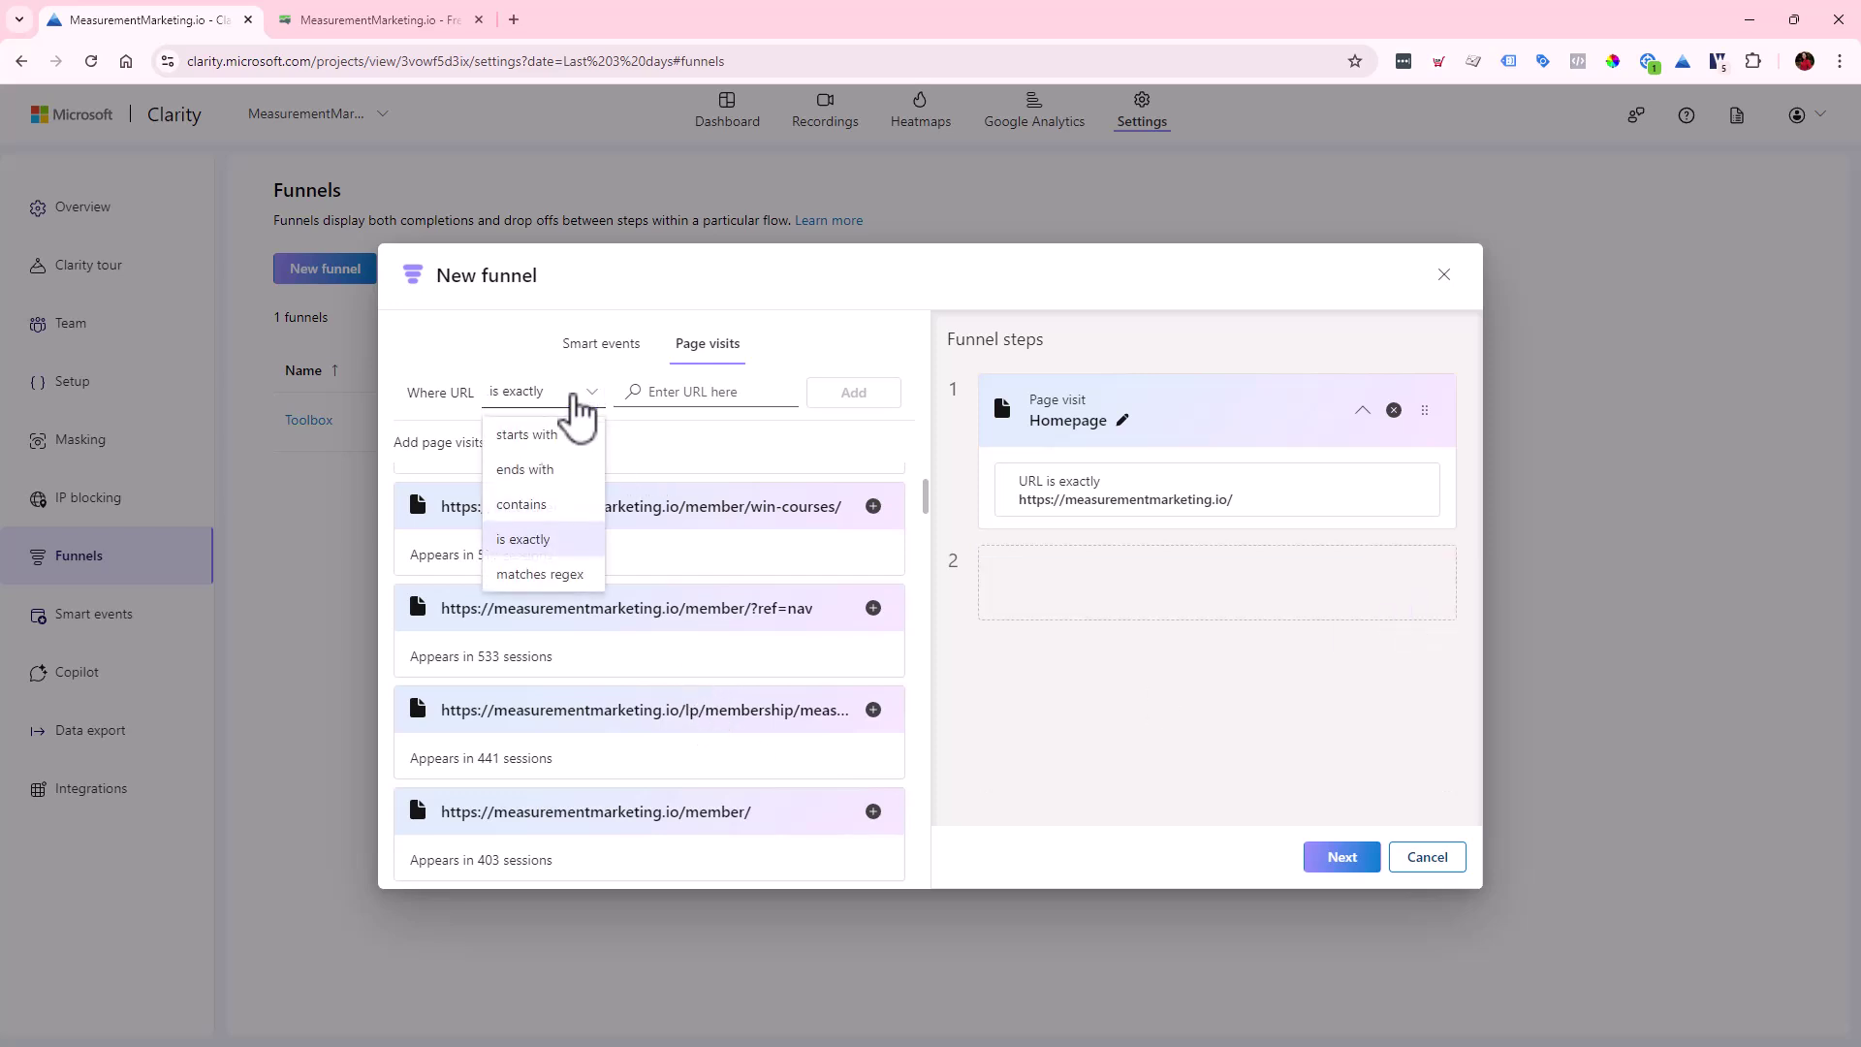
click(540, 513)
click(665, 392)
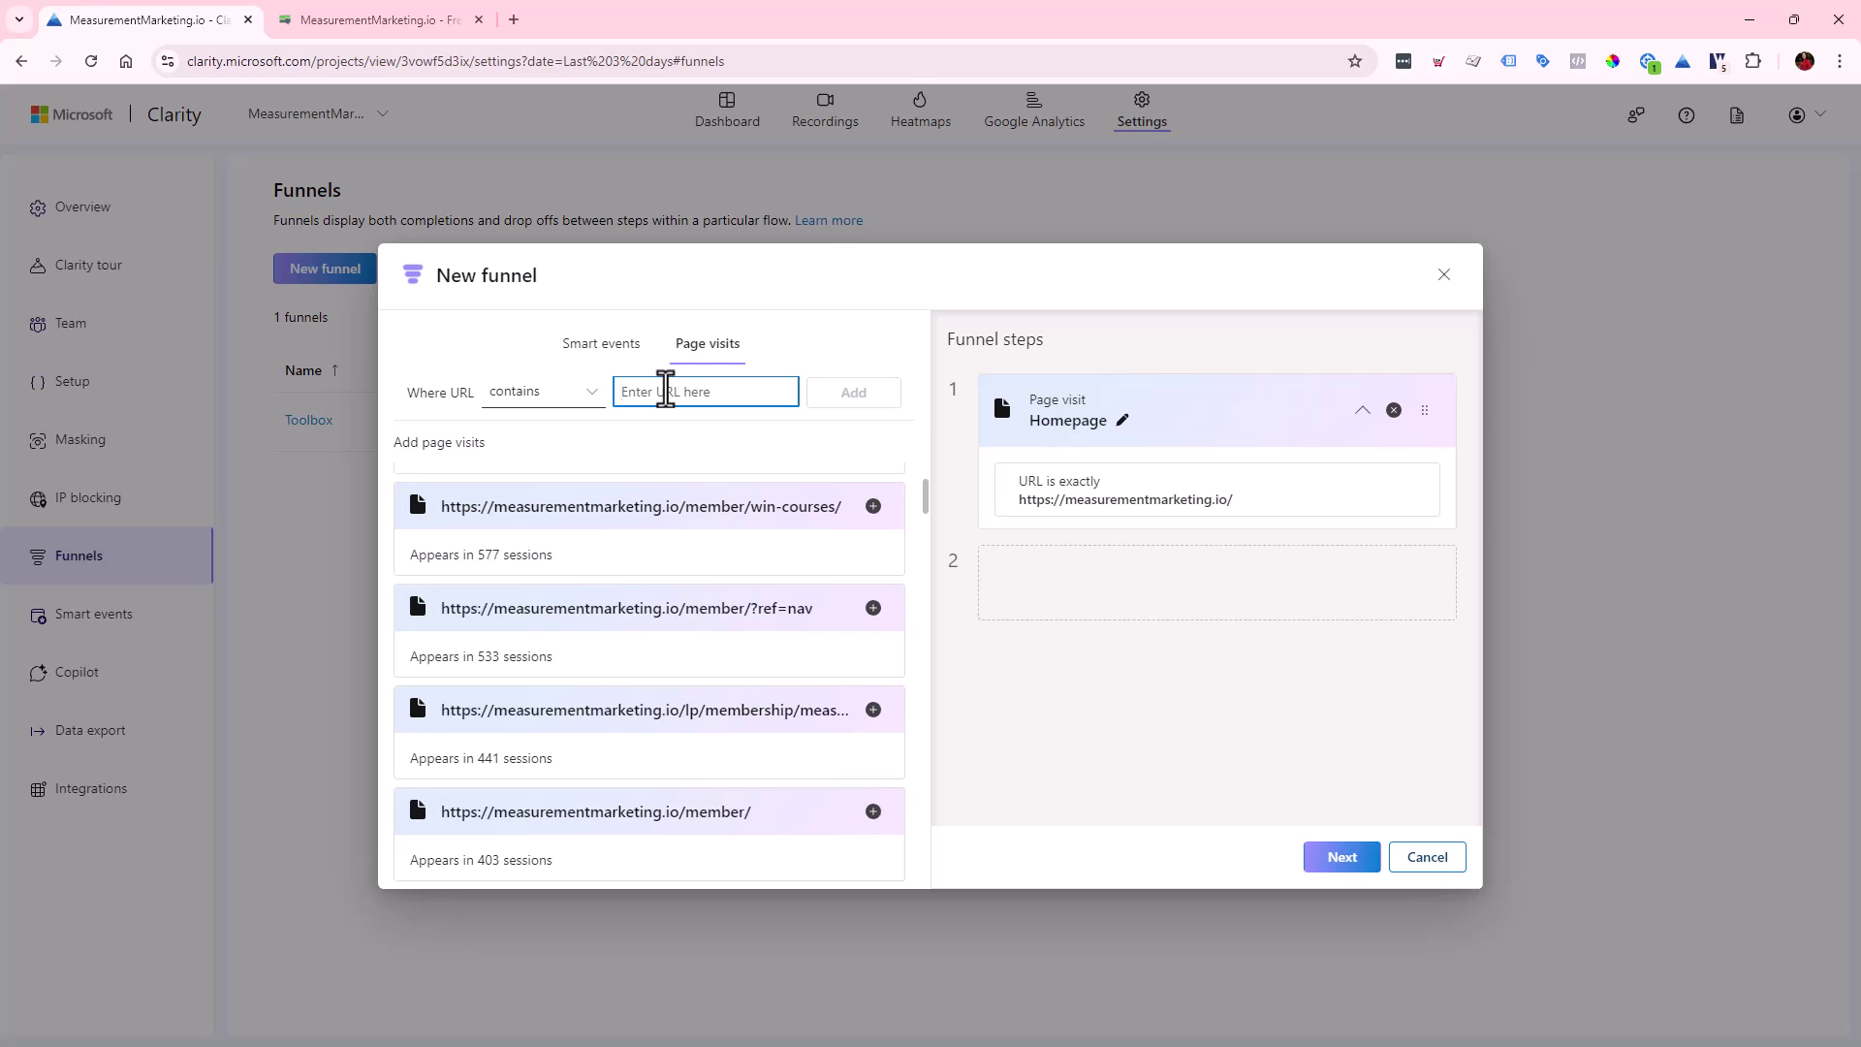
text(/lp/member)
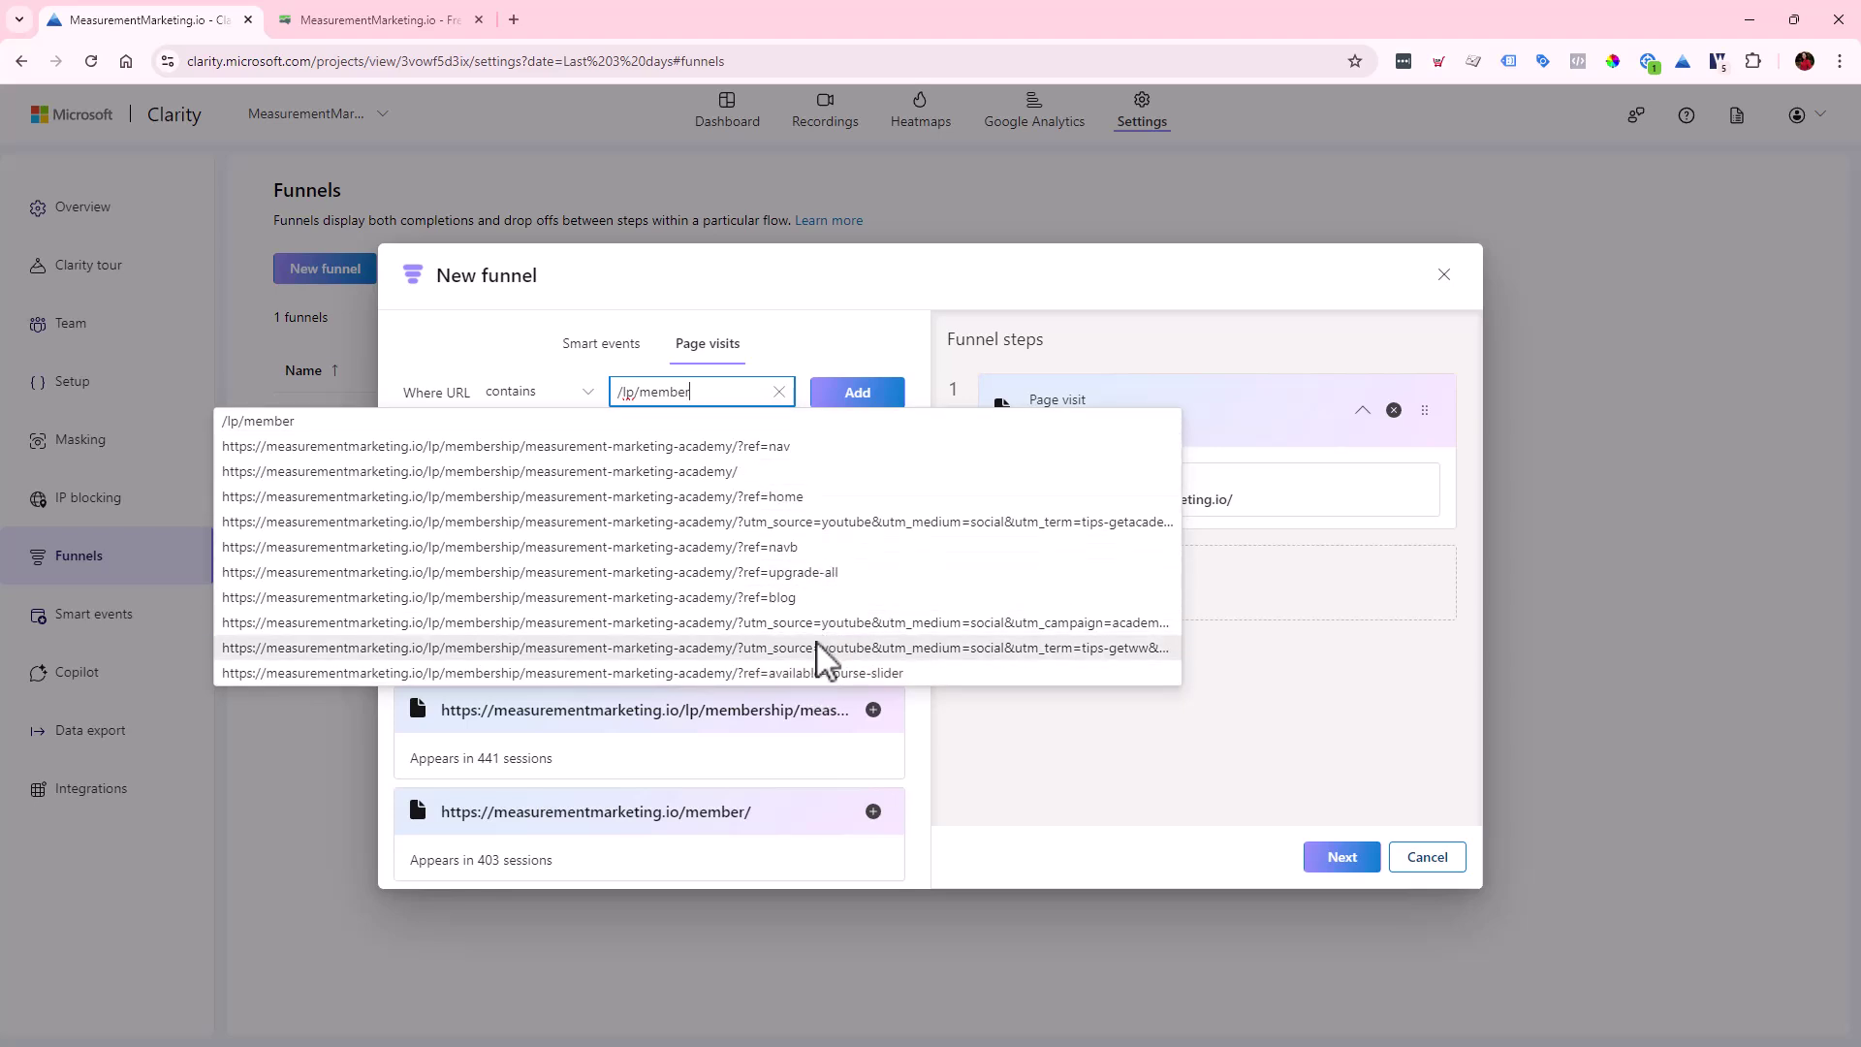
click(781, 472)
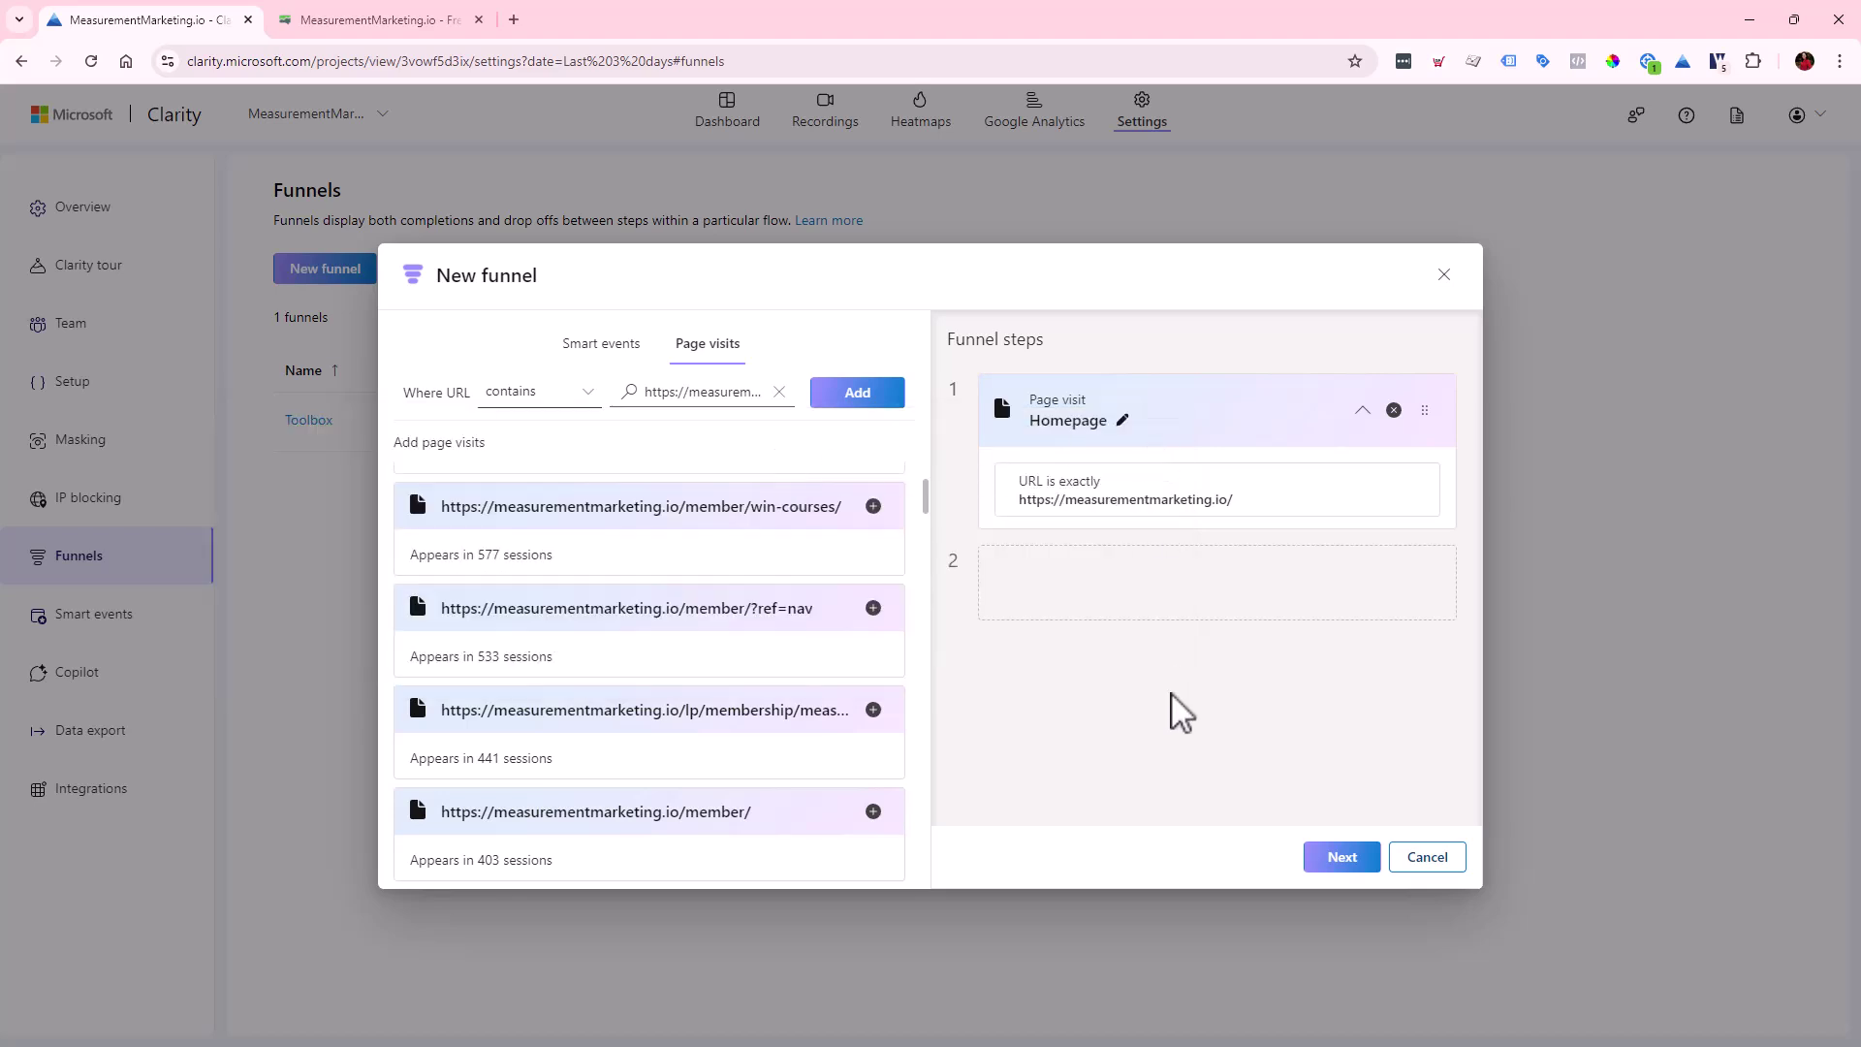
click(700, 398)
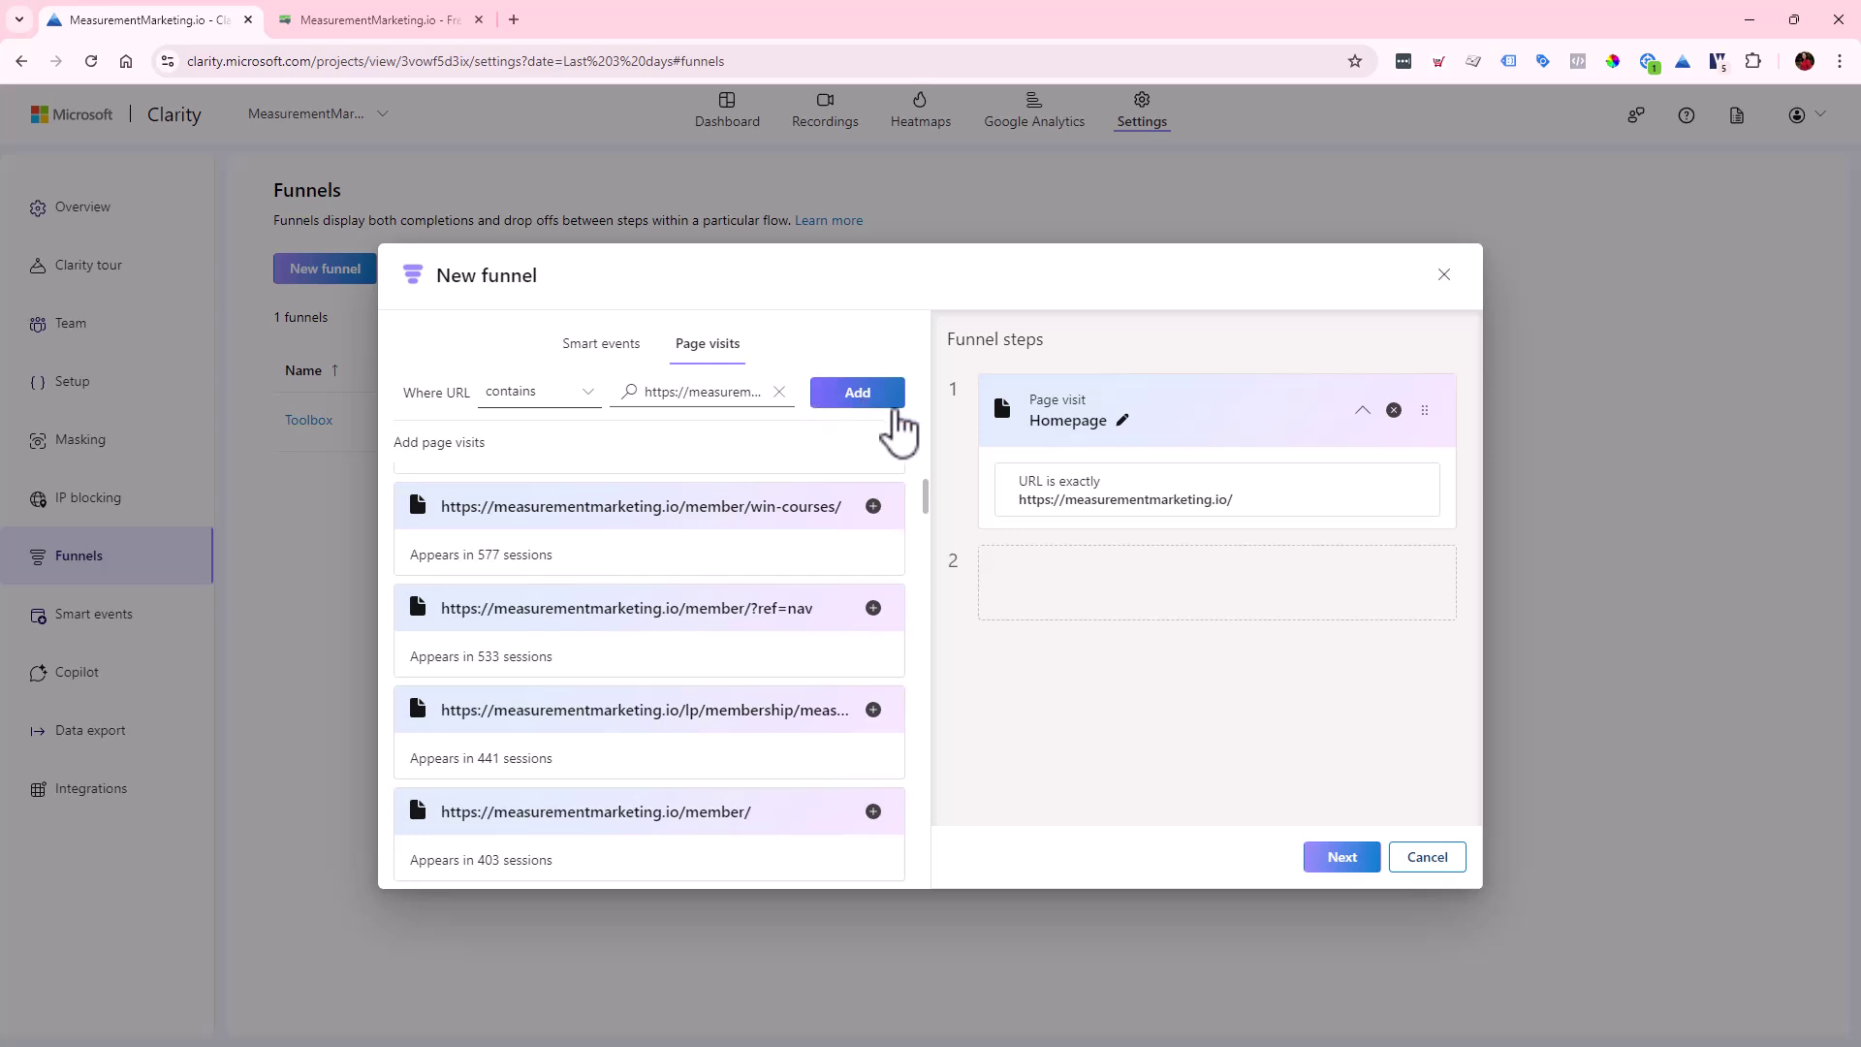
click(870, 394)
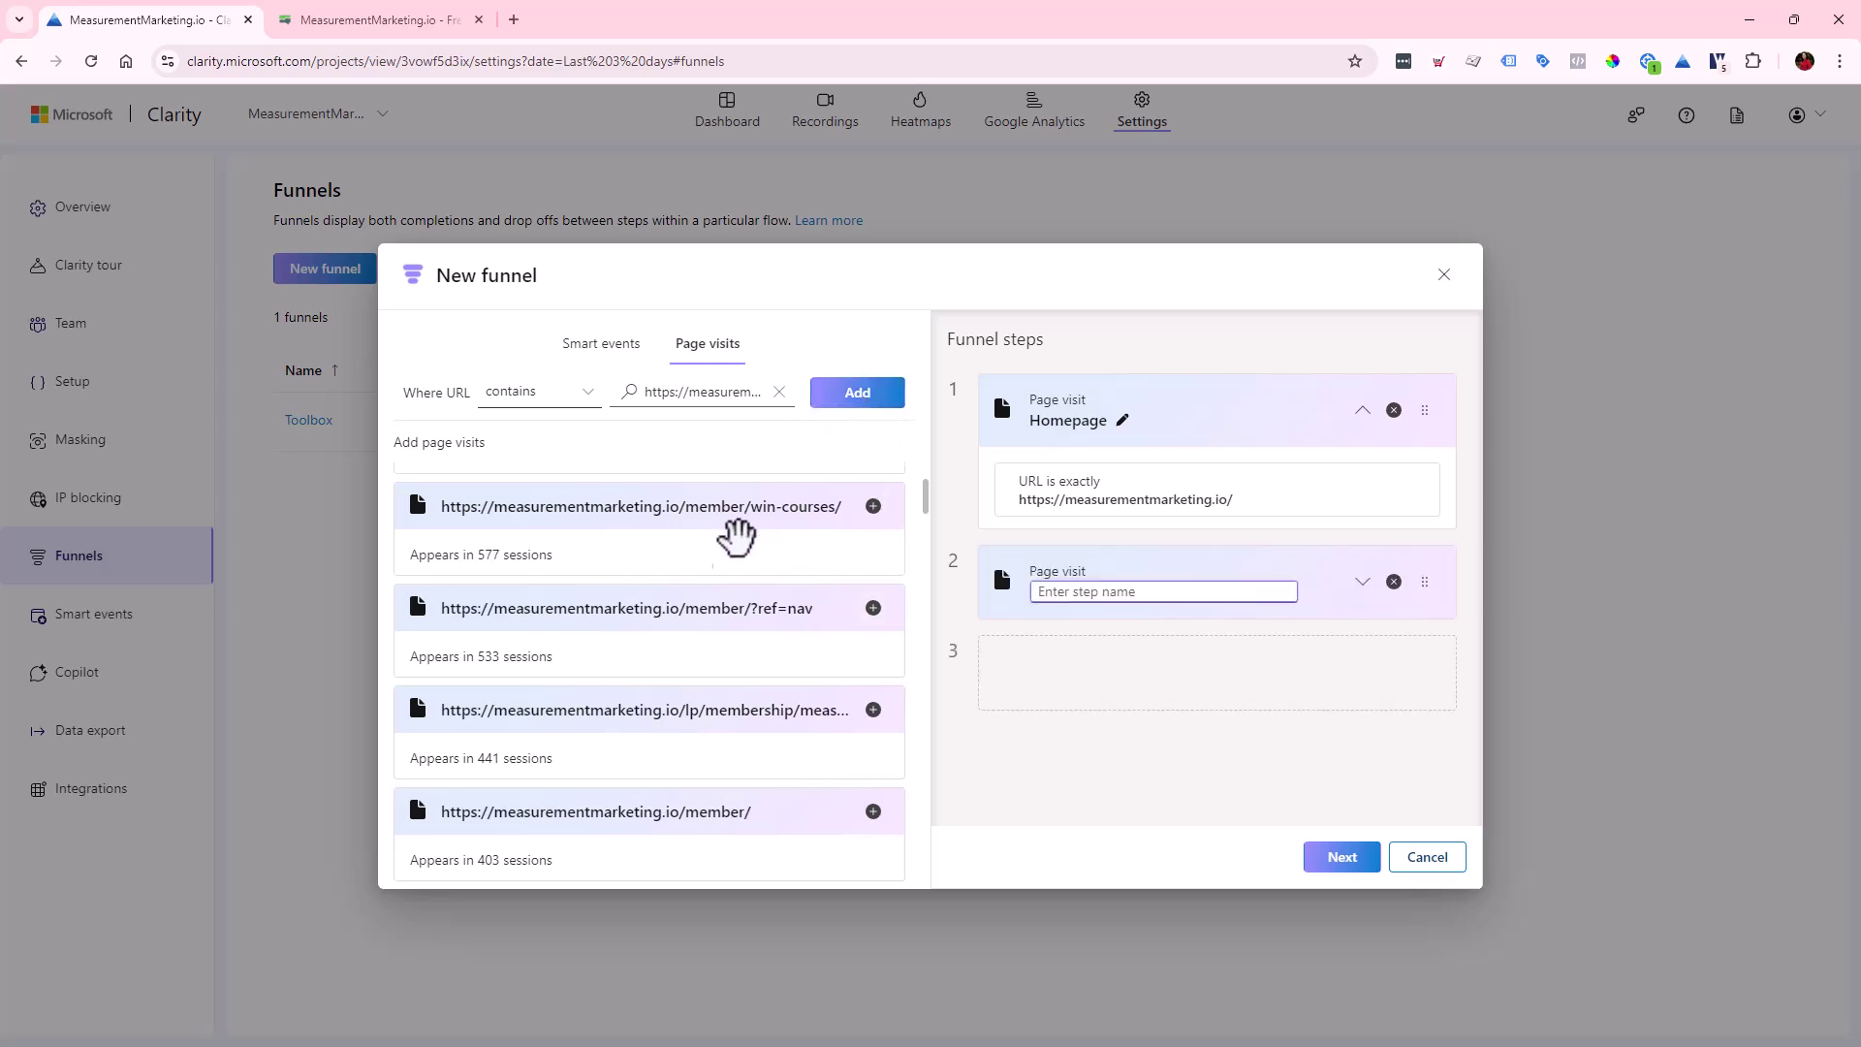
click(873, 710)
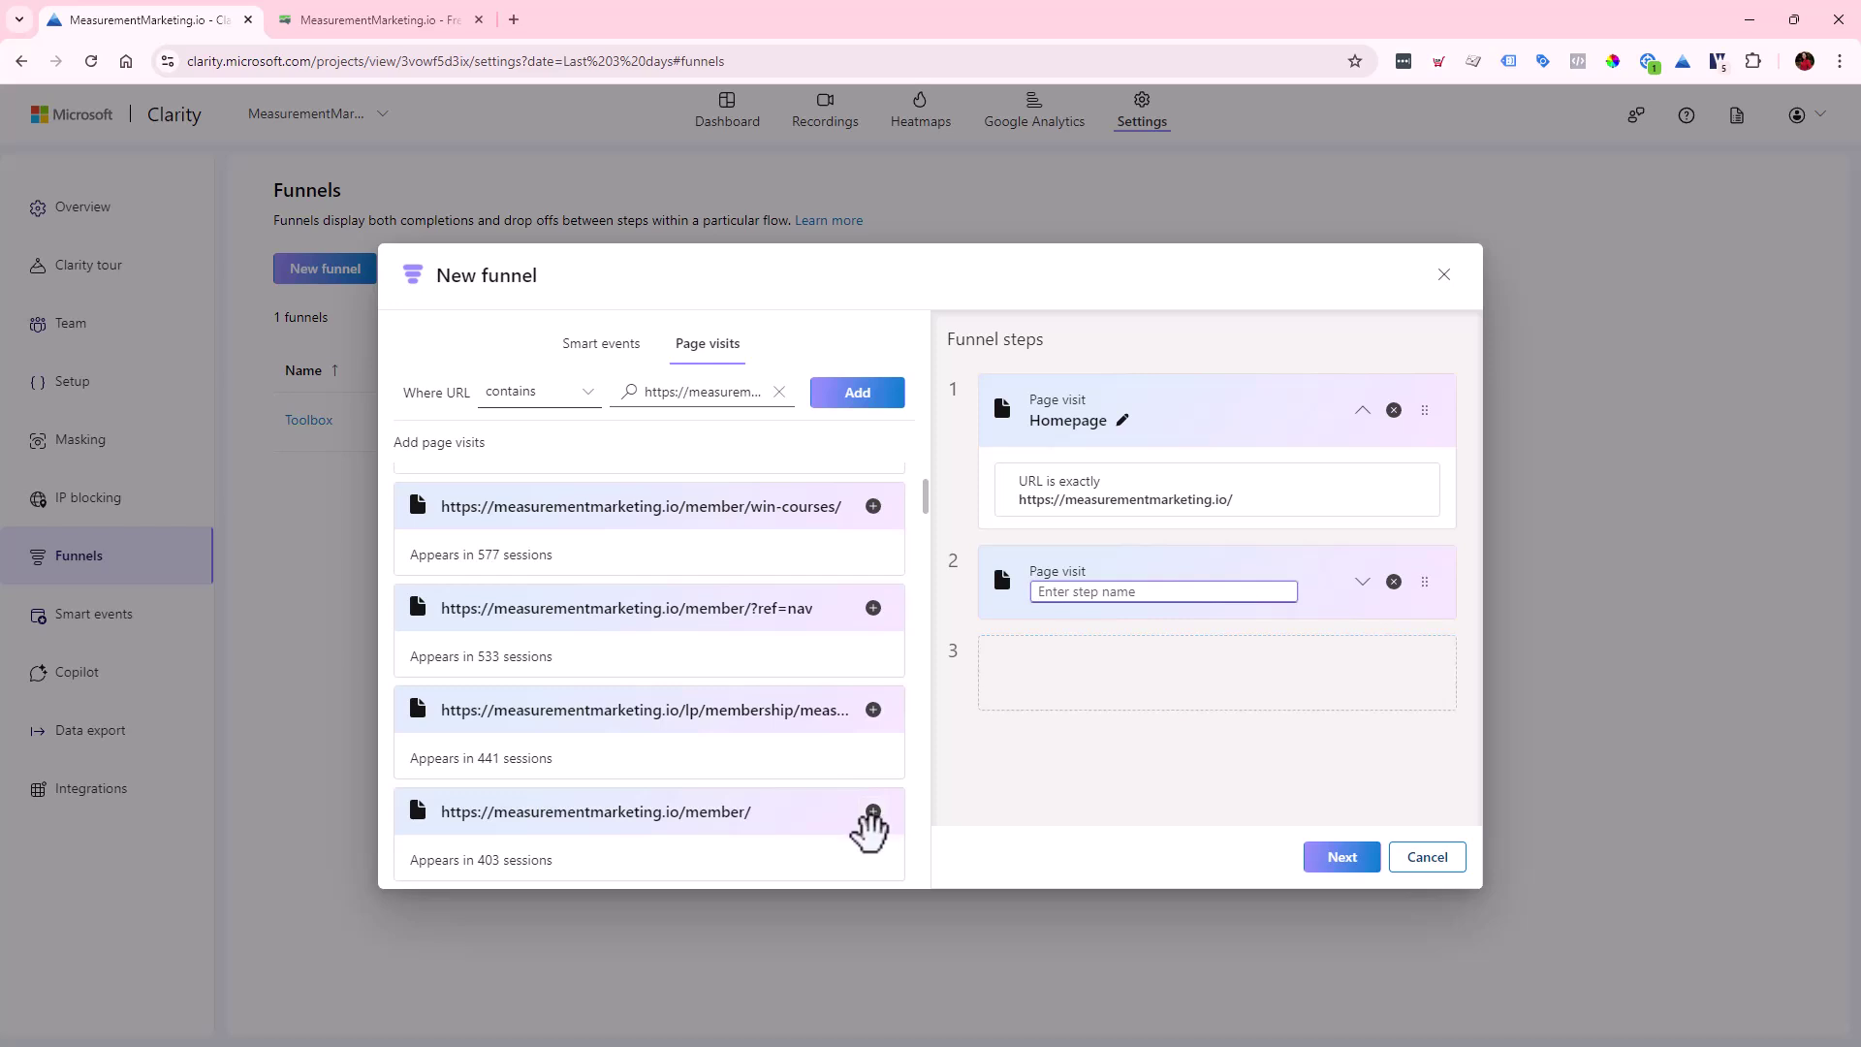
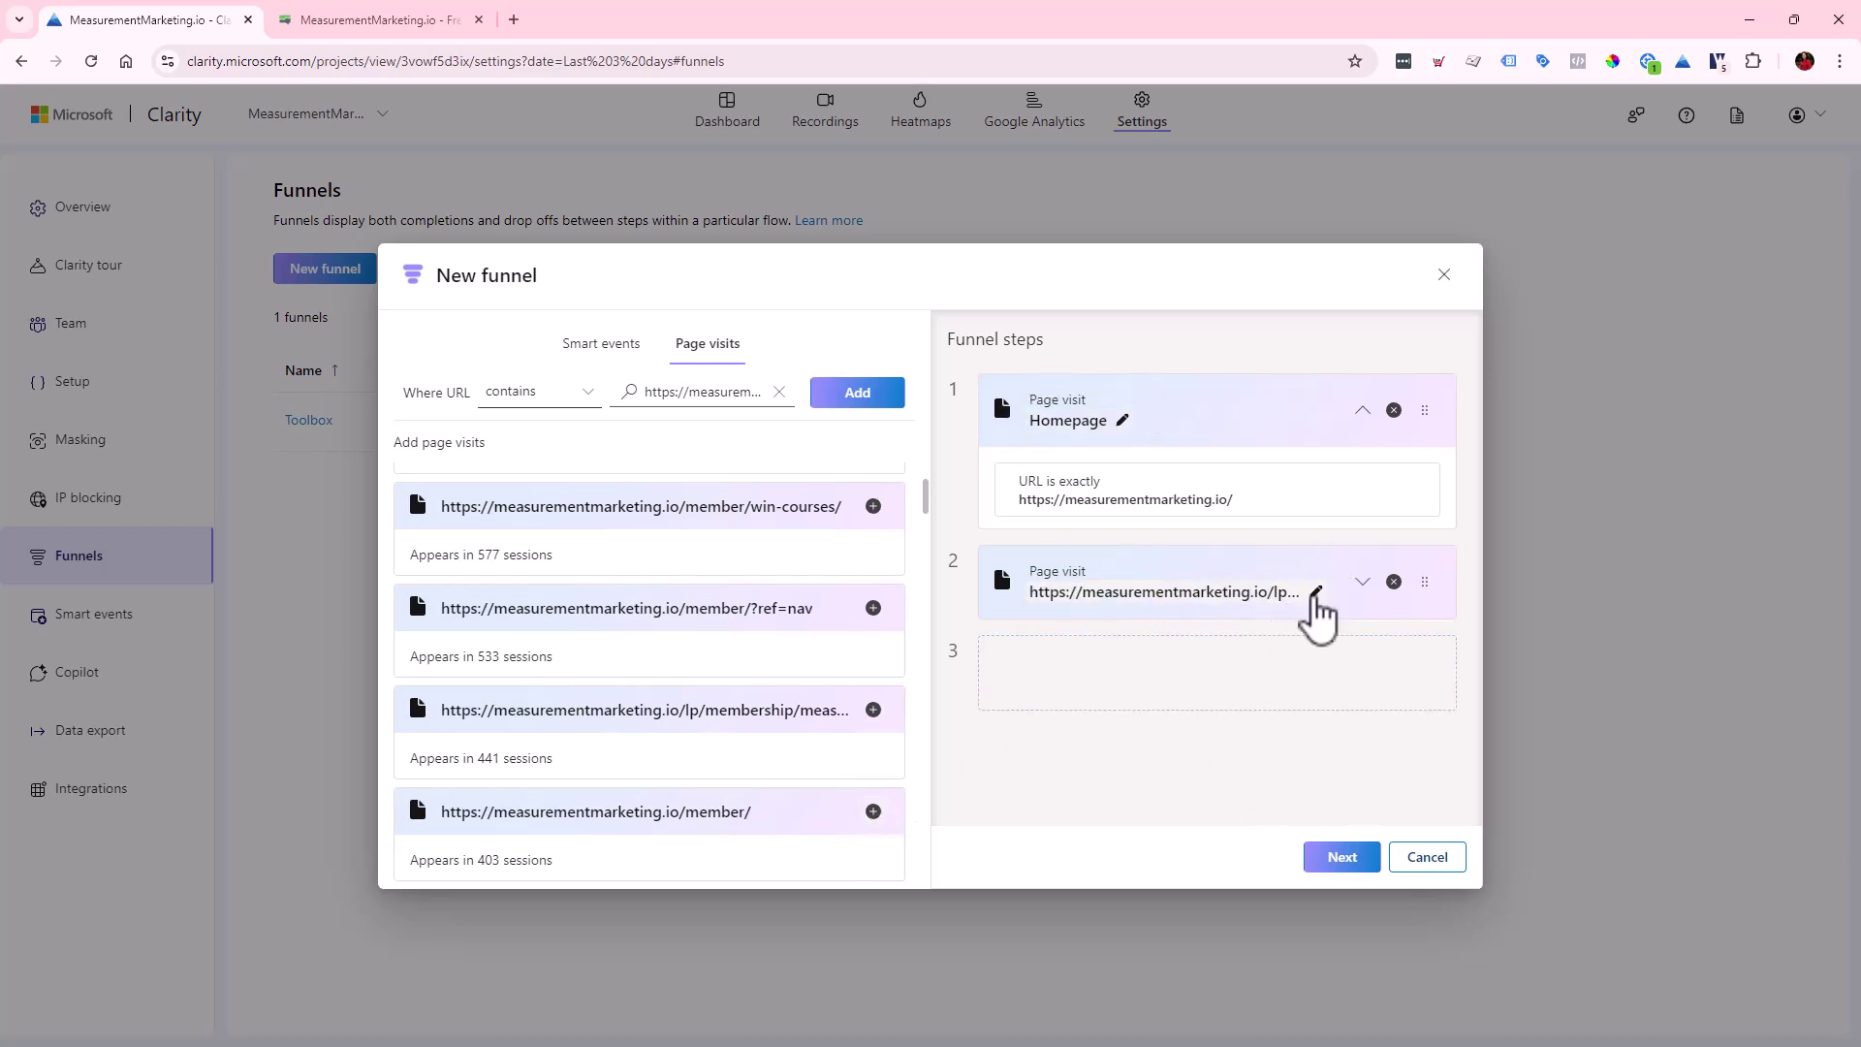
- Name the second funnel step "Academy Offer Page" and check its URL condition
click(1315, 591)
text(Academy Offer Page)
click(1282, 754)
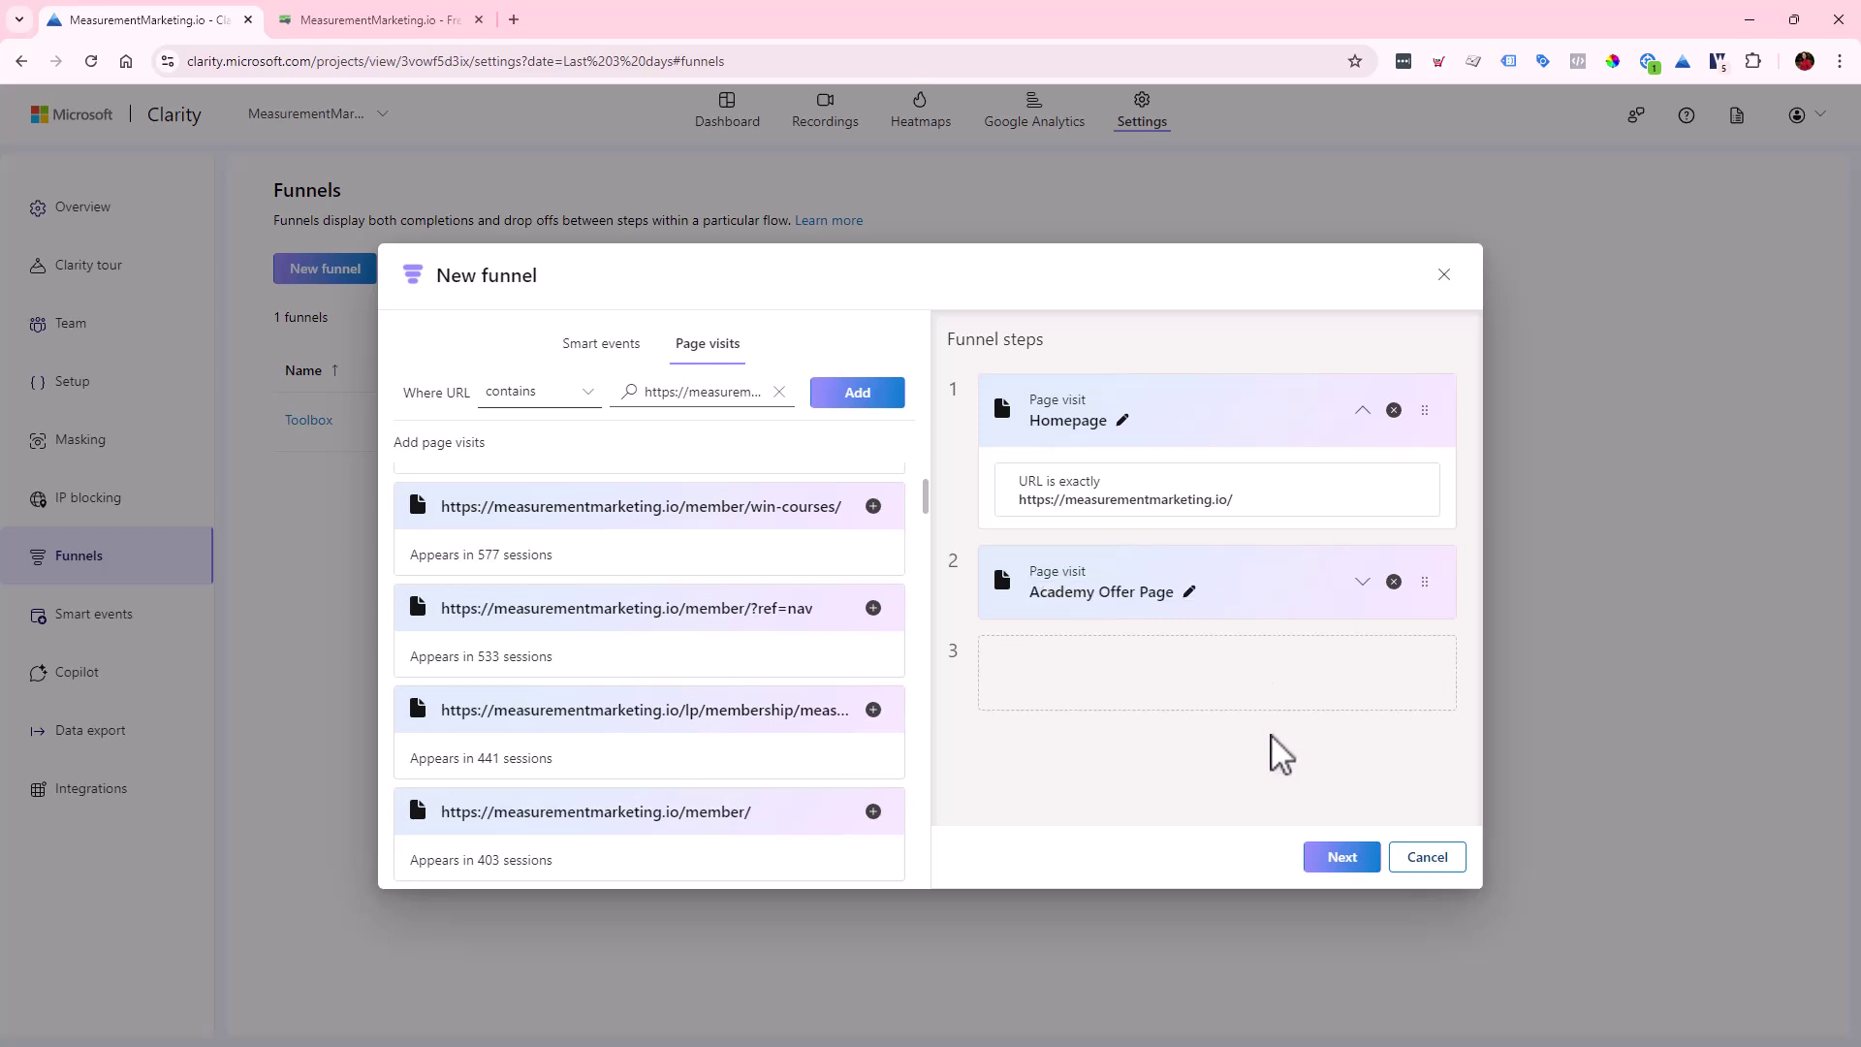
click(1362, 581)
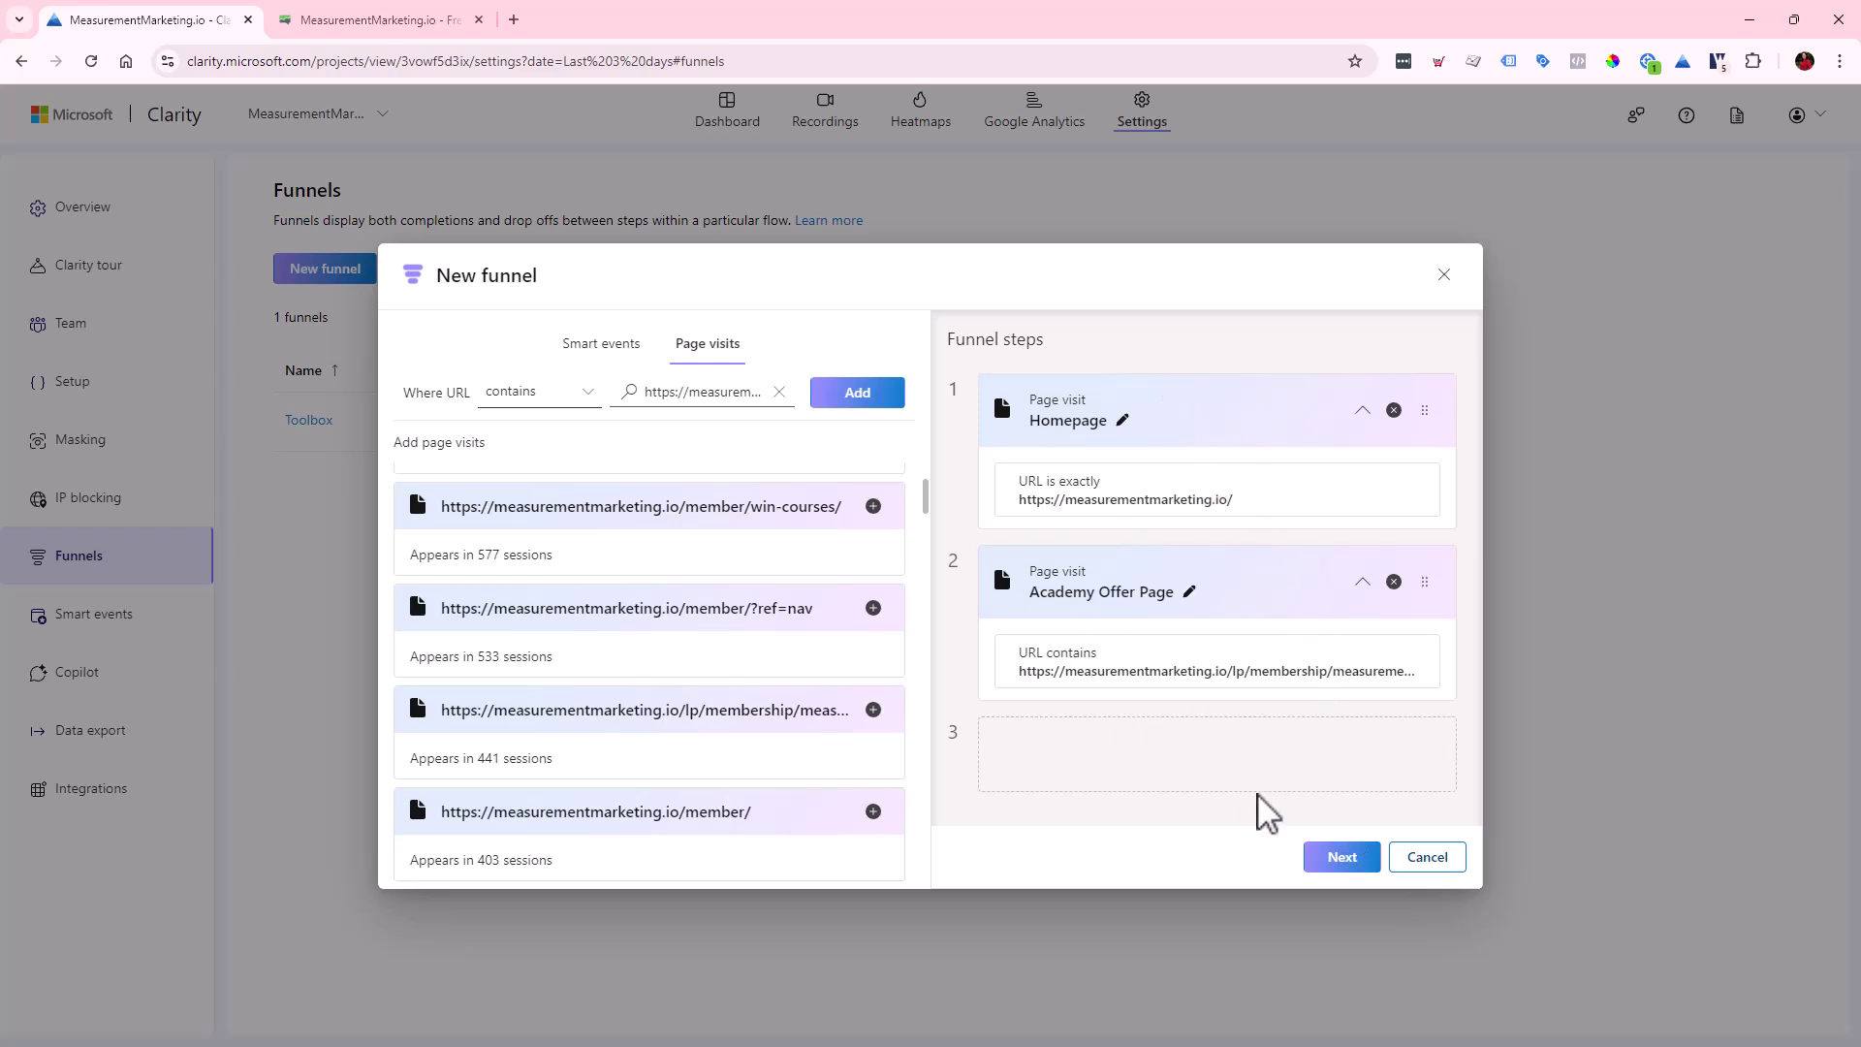
- Name the new funnel "Homepage to Main Offer Page" and save it
click(1341, 859)
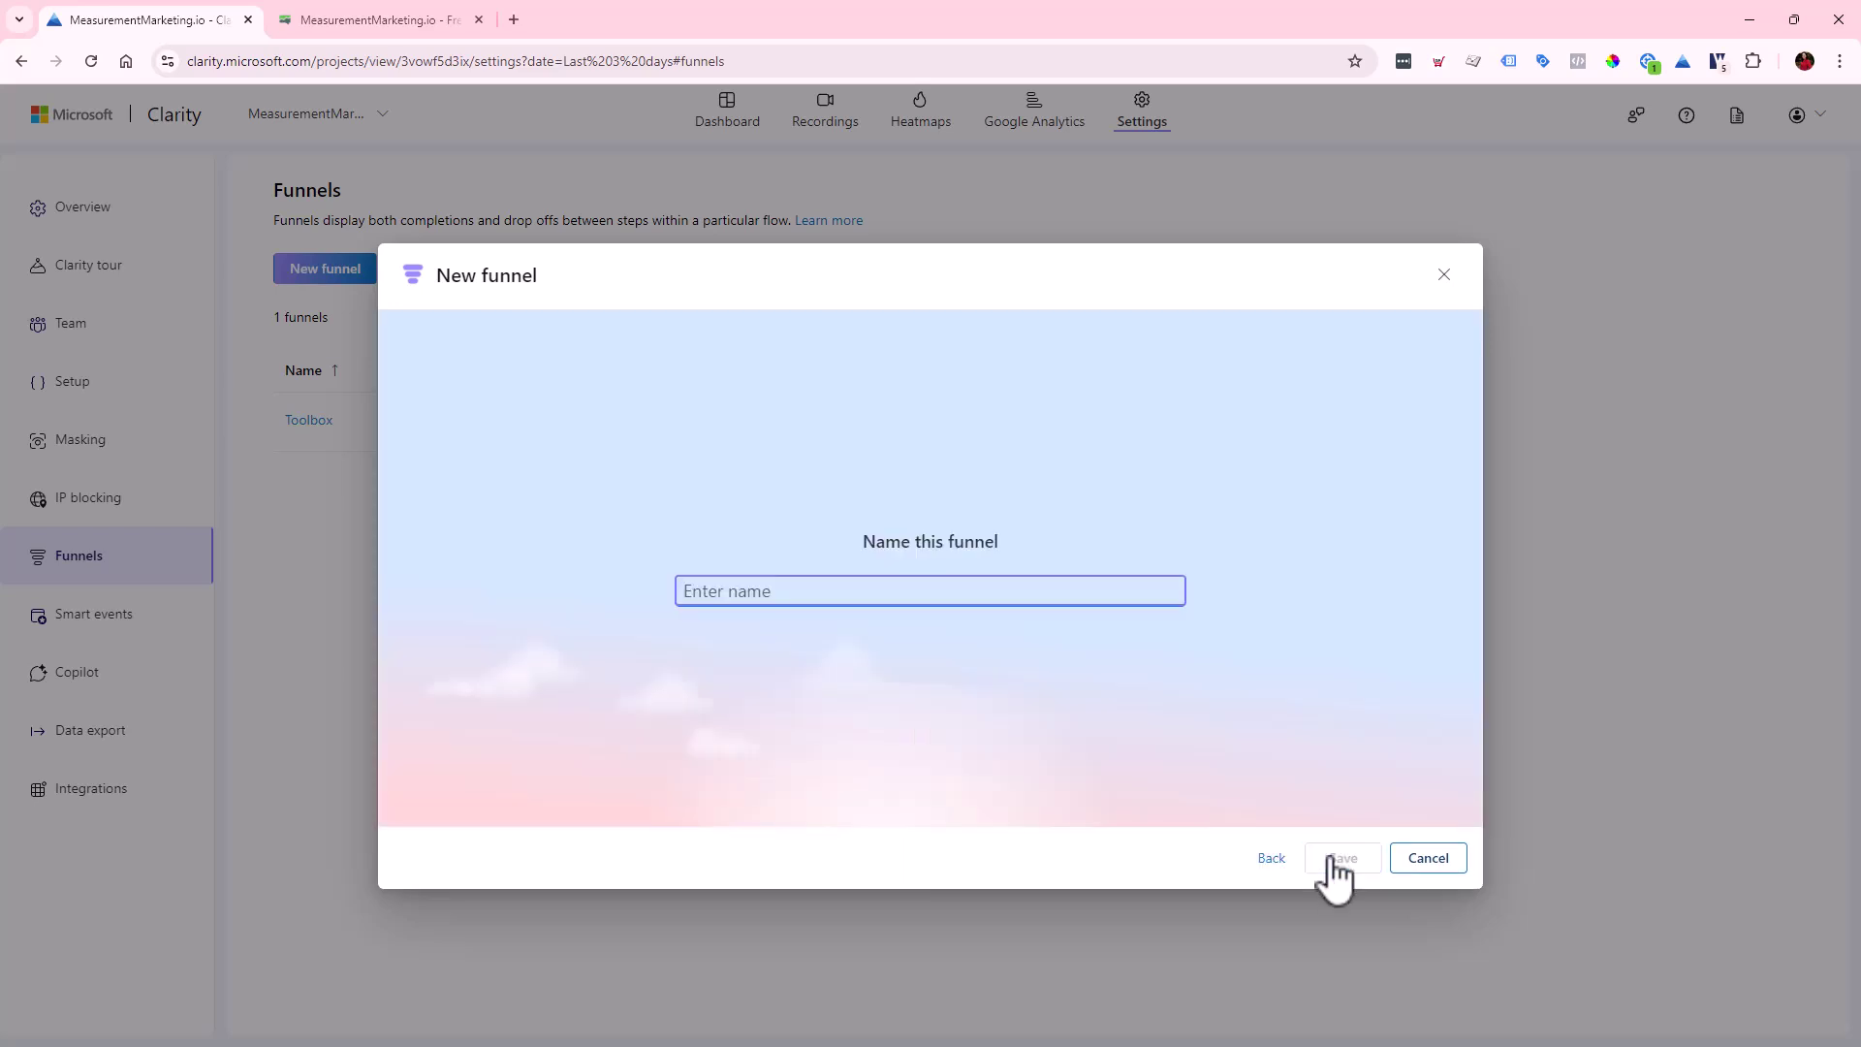
text(Homepage to Main Offer Page)
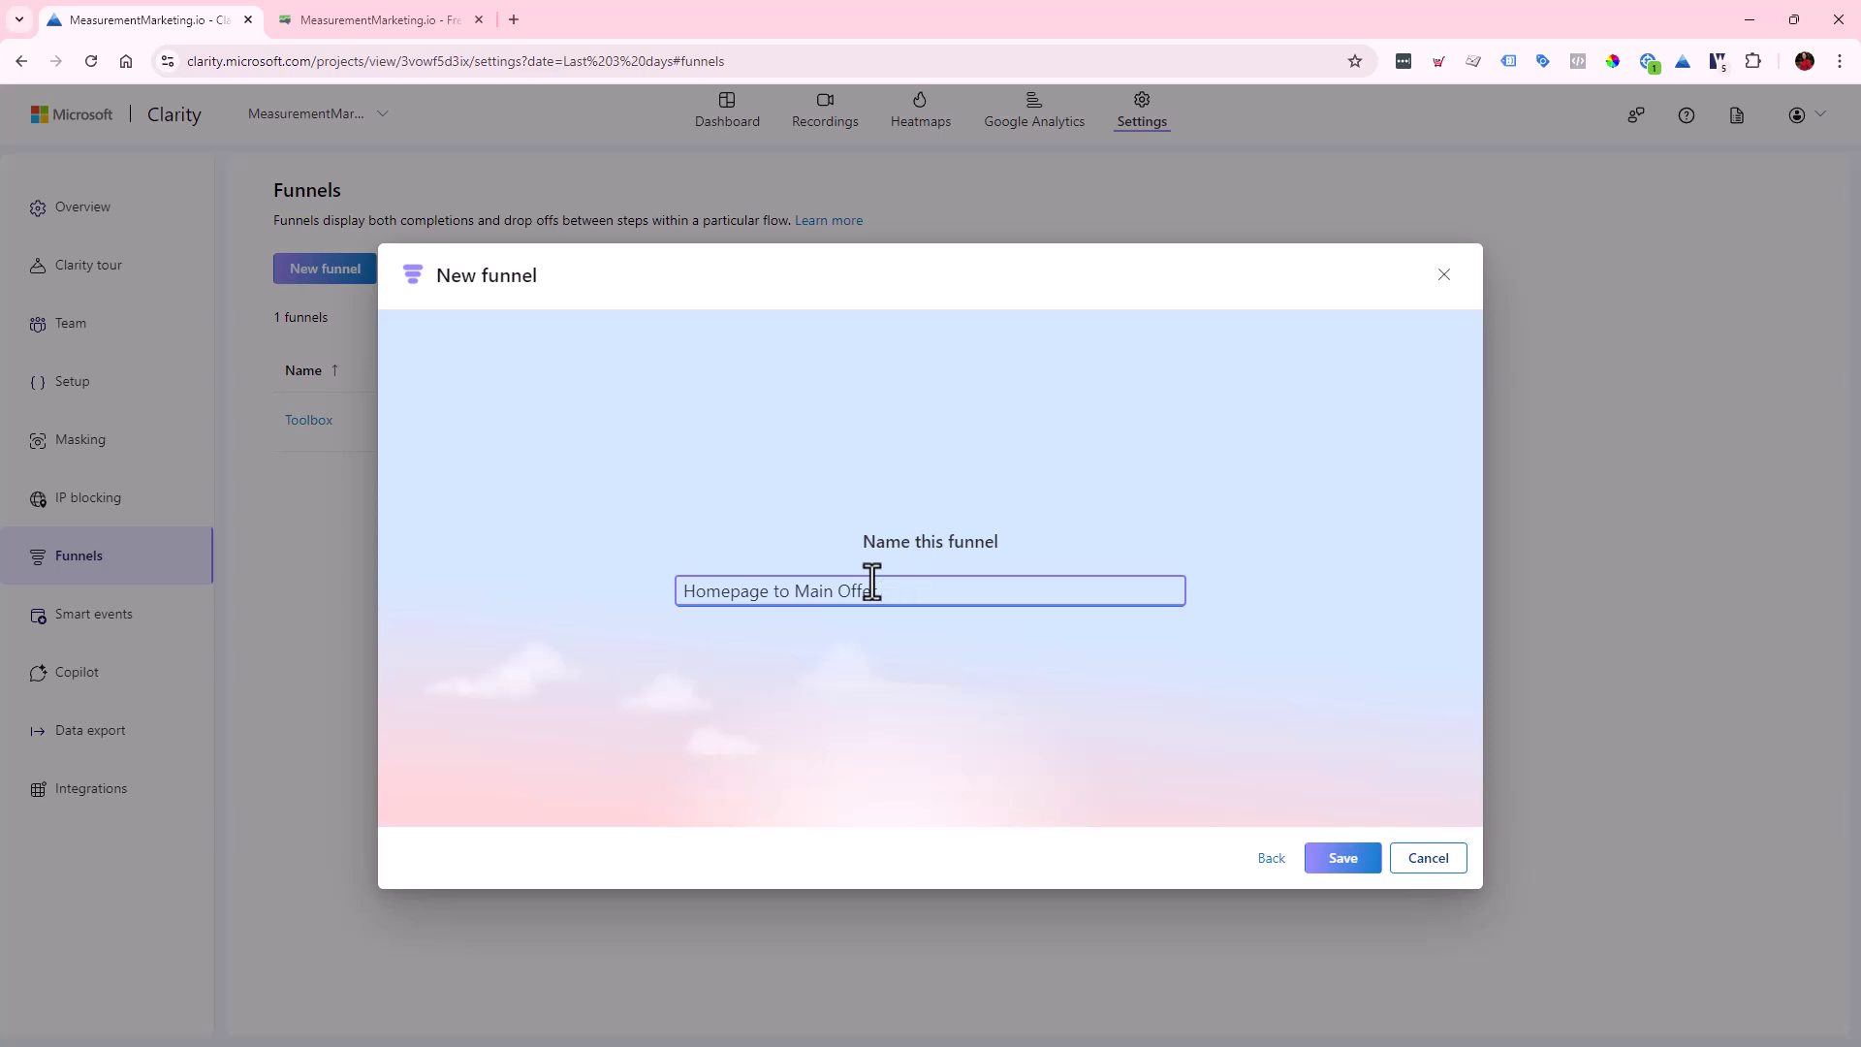
click(1339, 860)
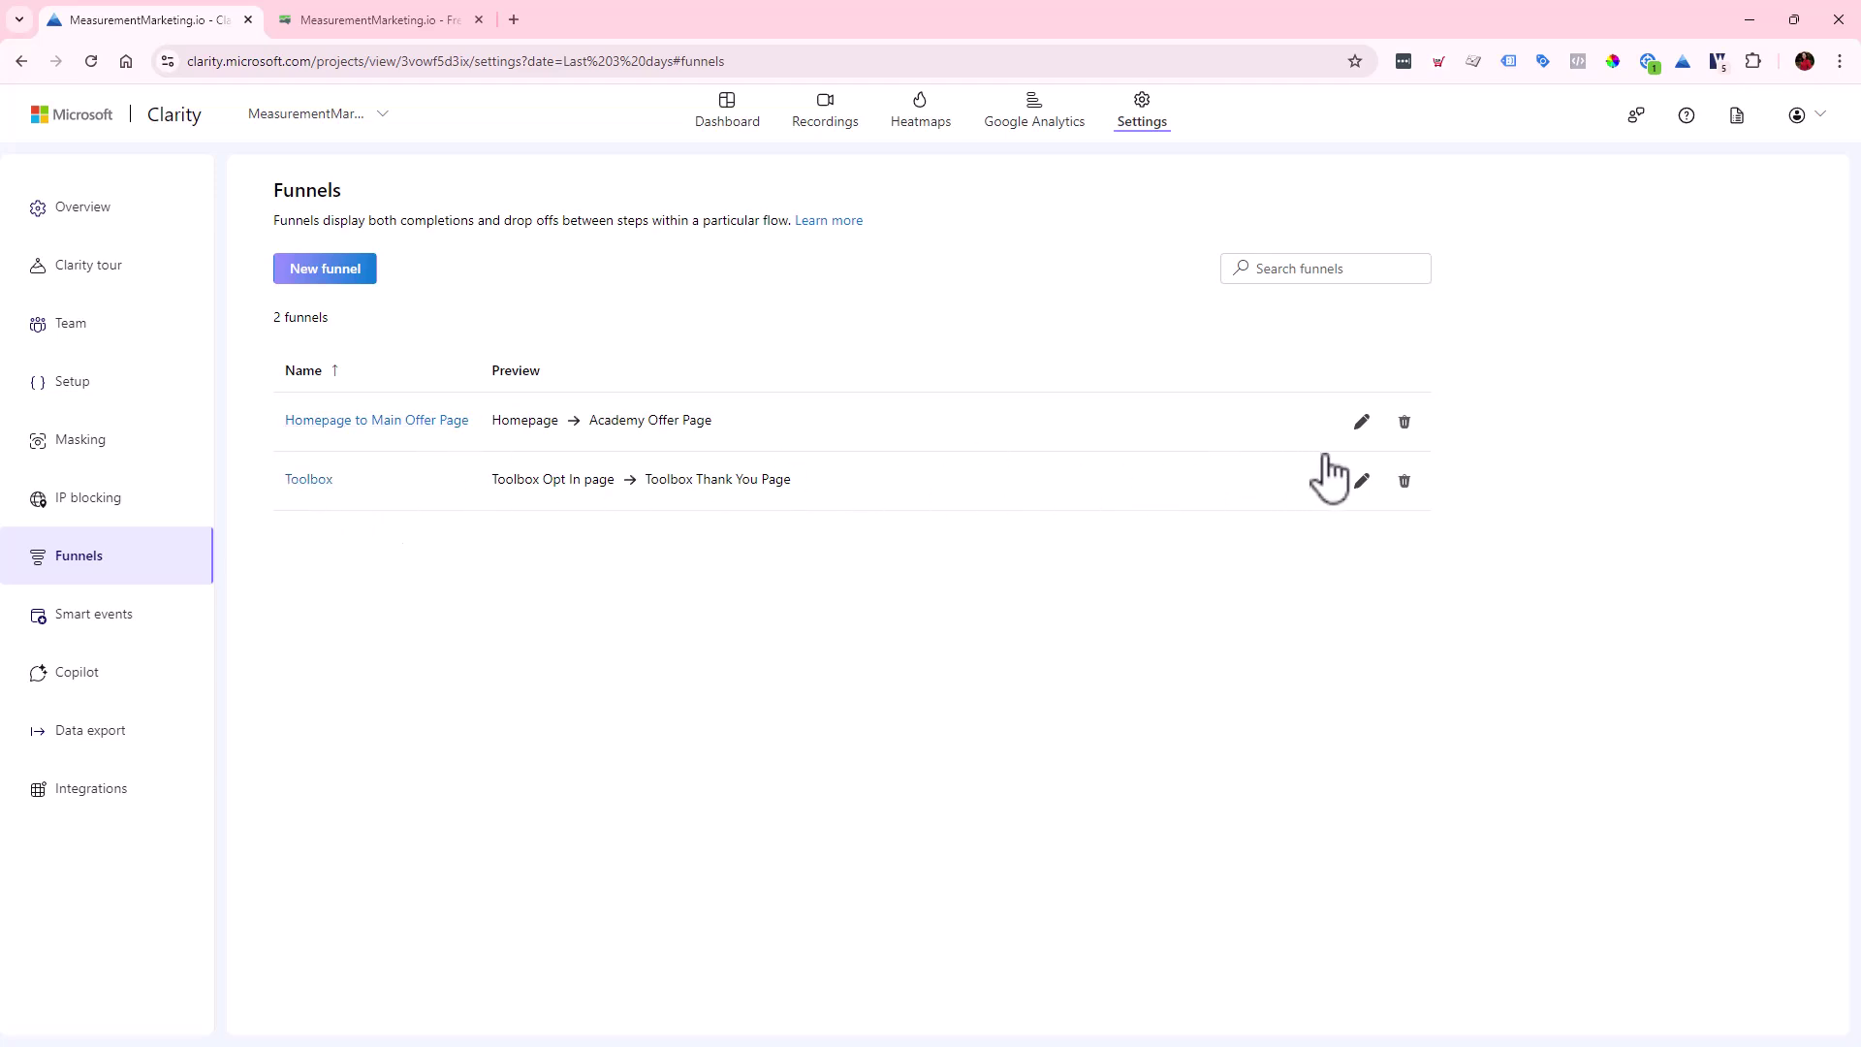
- Open the Toolbox funnel for editing and examine its two steps' URL conditions and the available smart events
click(1362, 480)
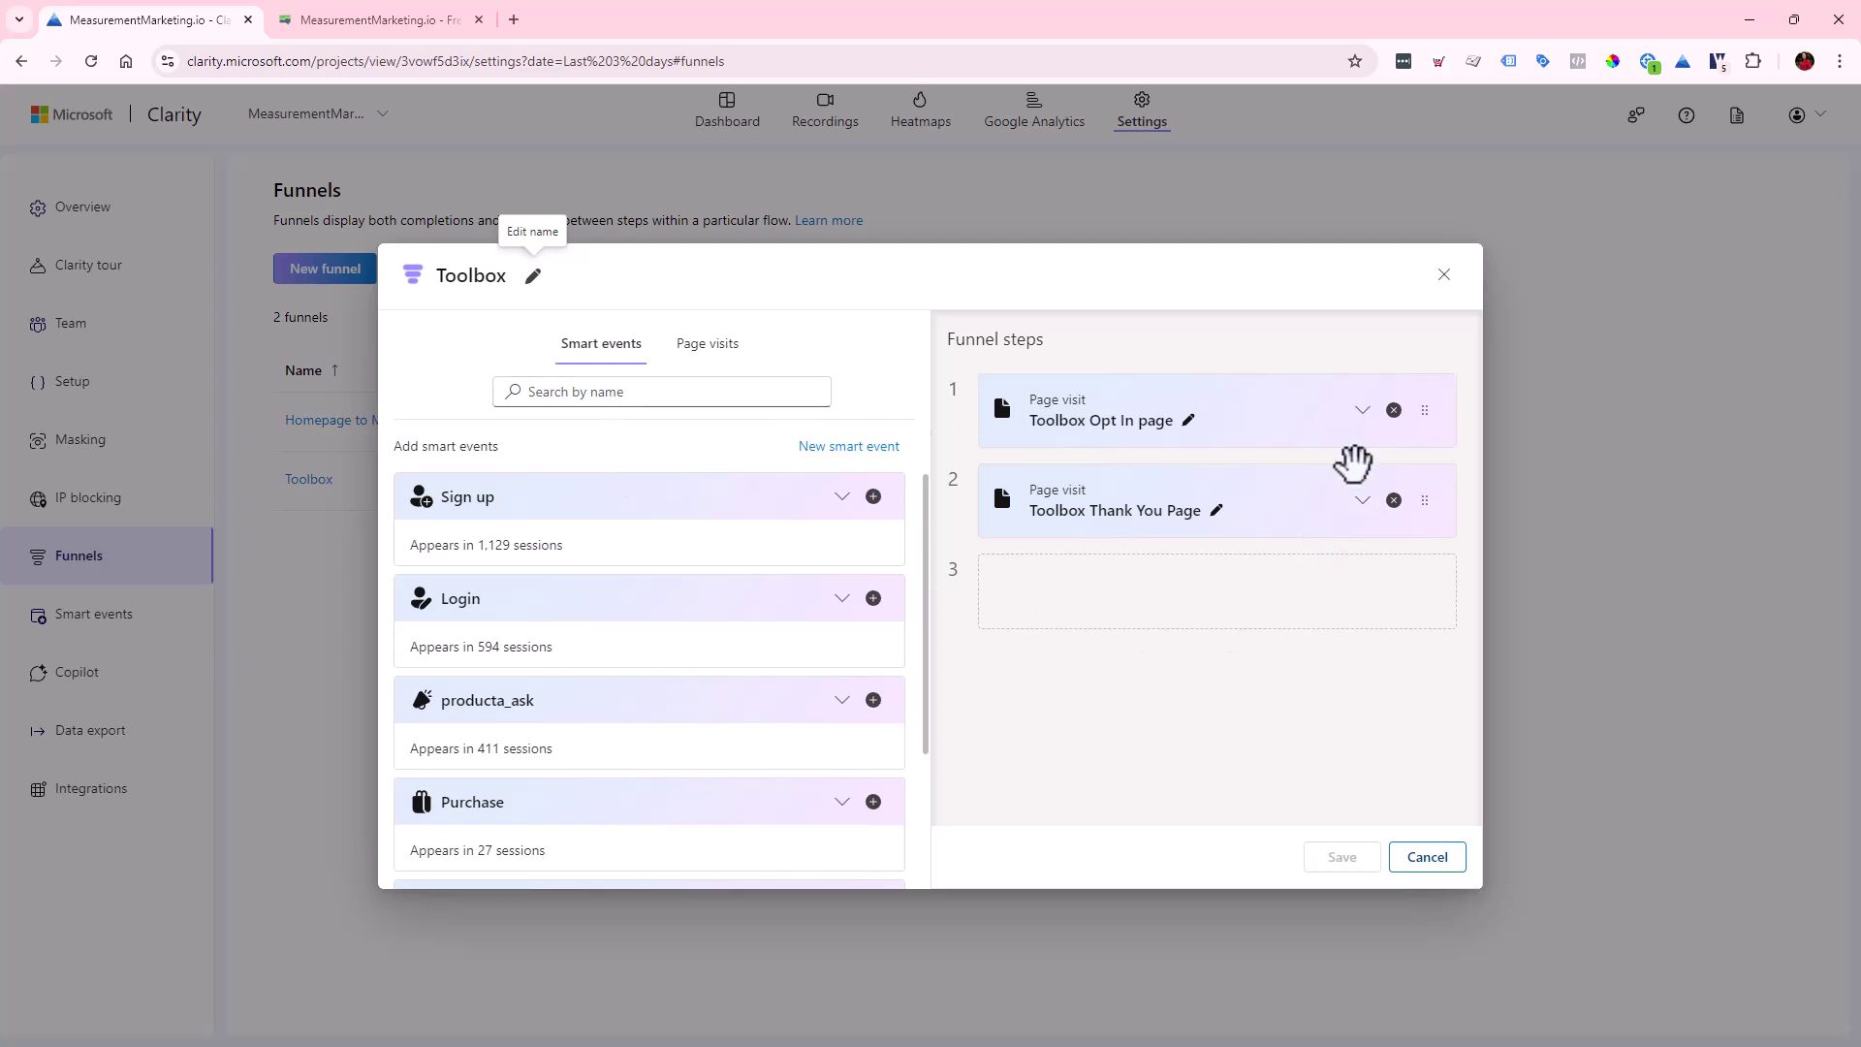
click(1362, 411)
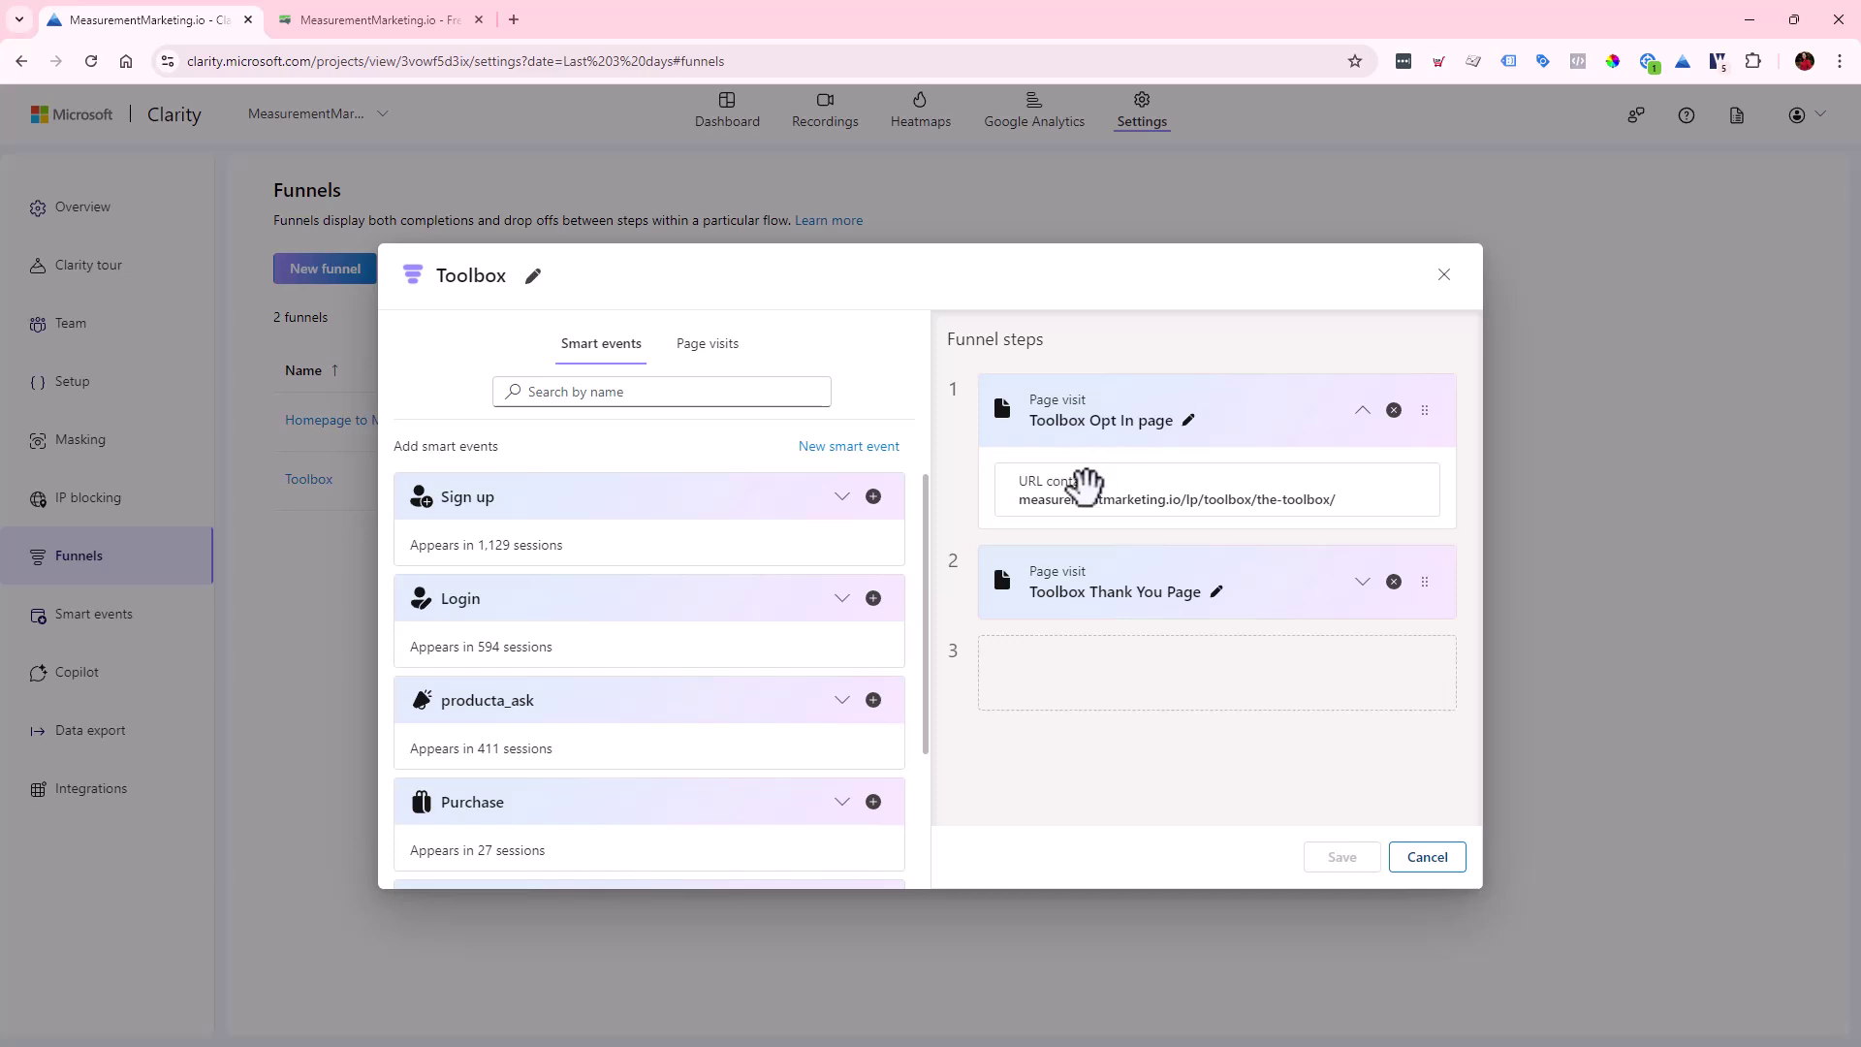
click(1363, 582)
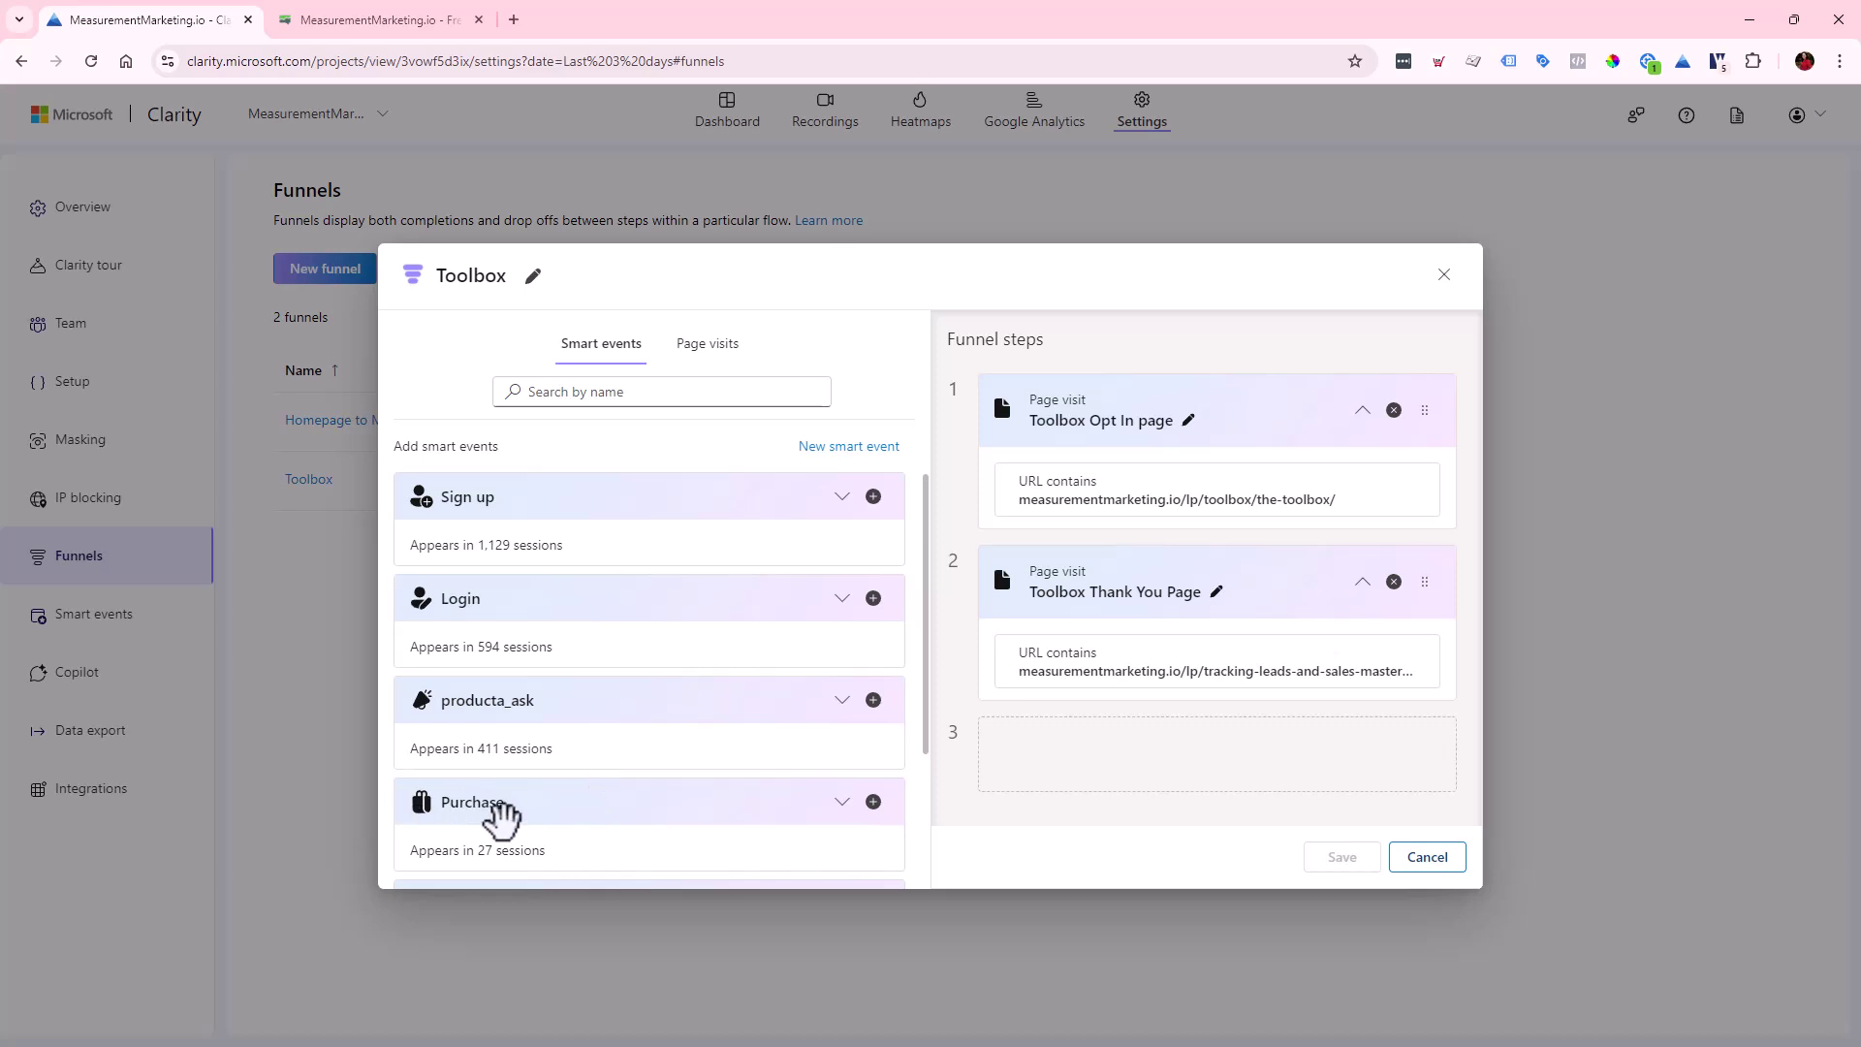
scroll(757, 740, down, 2)
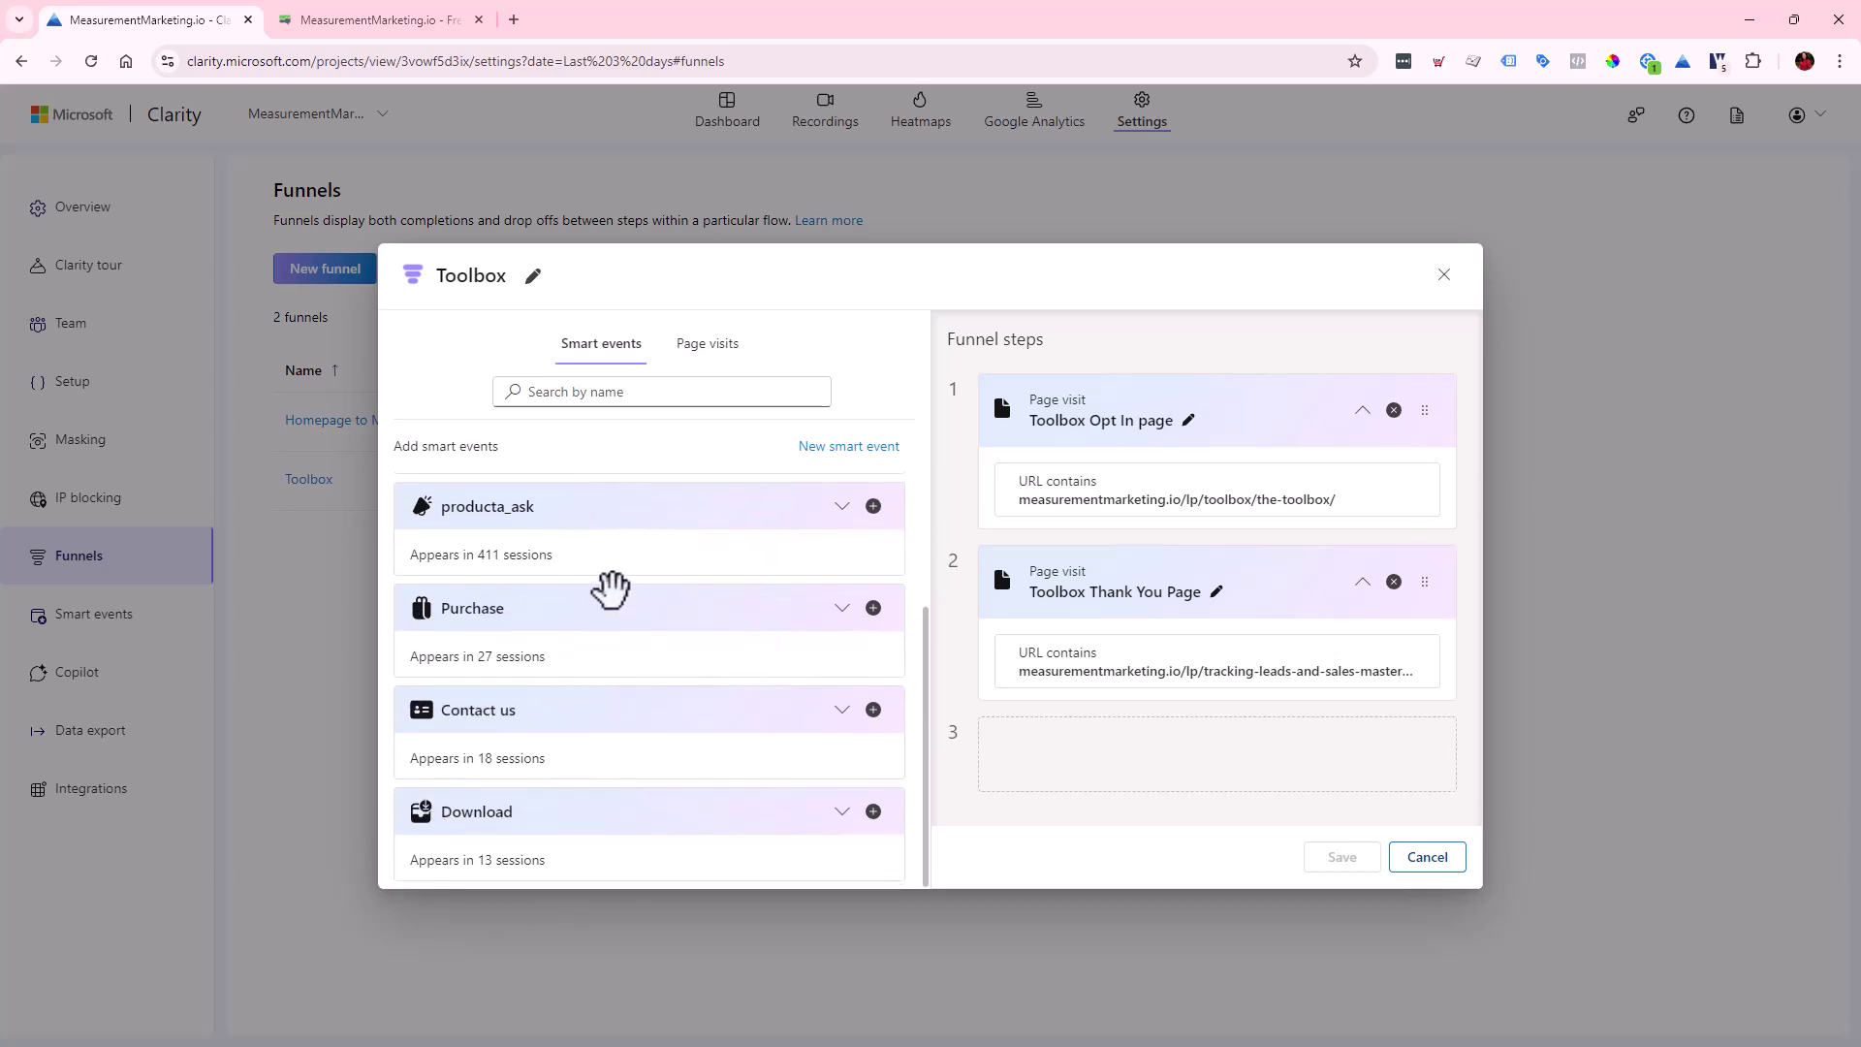
- Review the smart events offered for the Toolbox funnel and close its editor without changing anything
scroll(582, 572, up, 2)
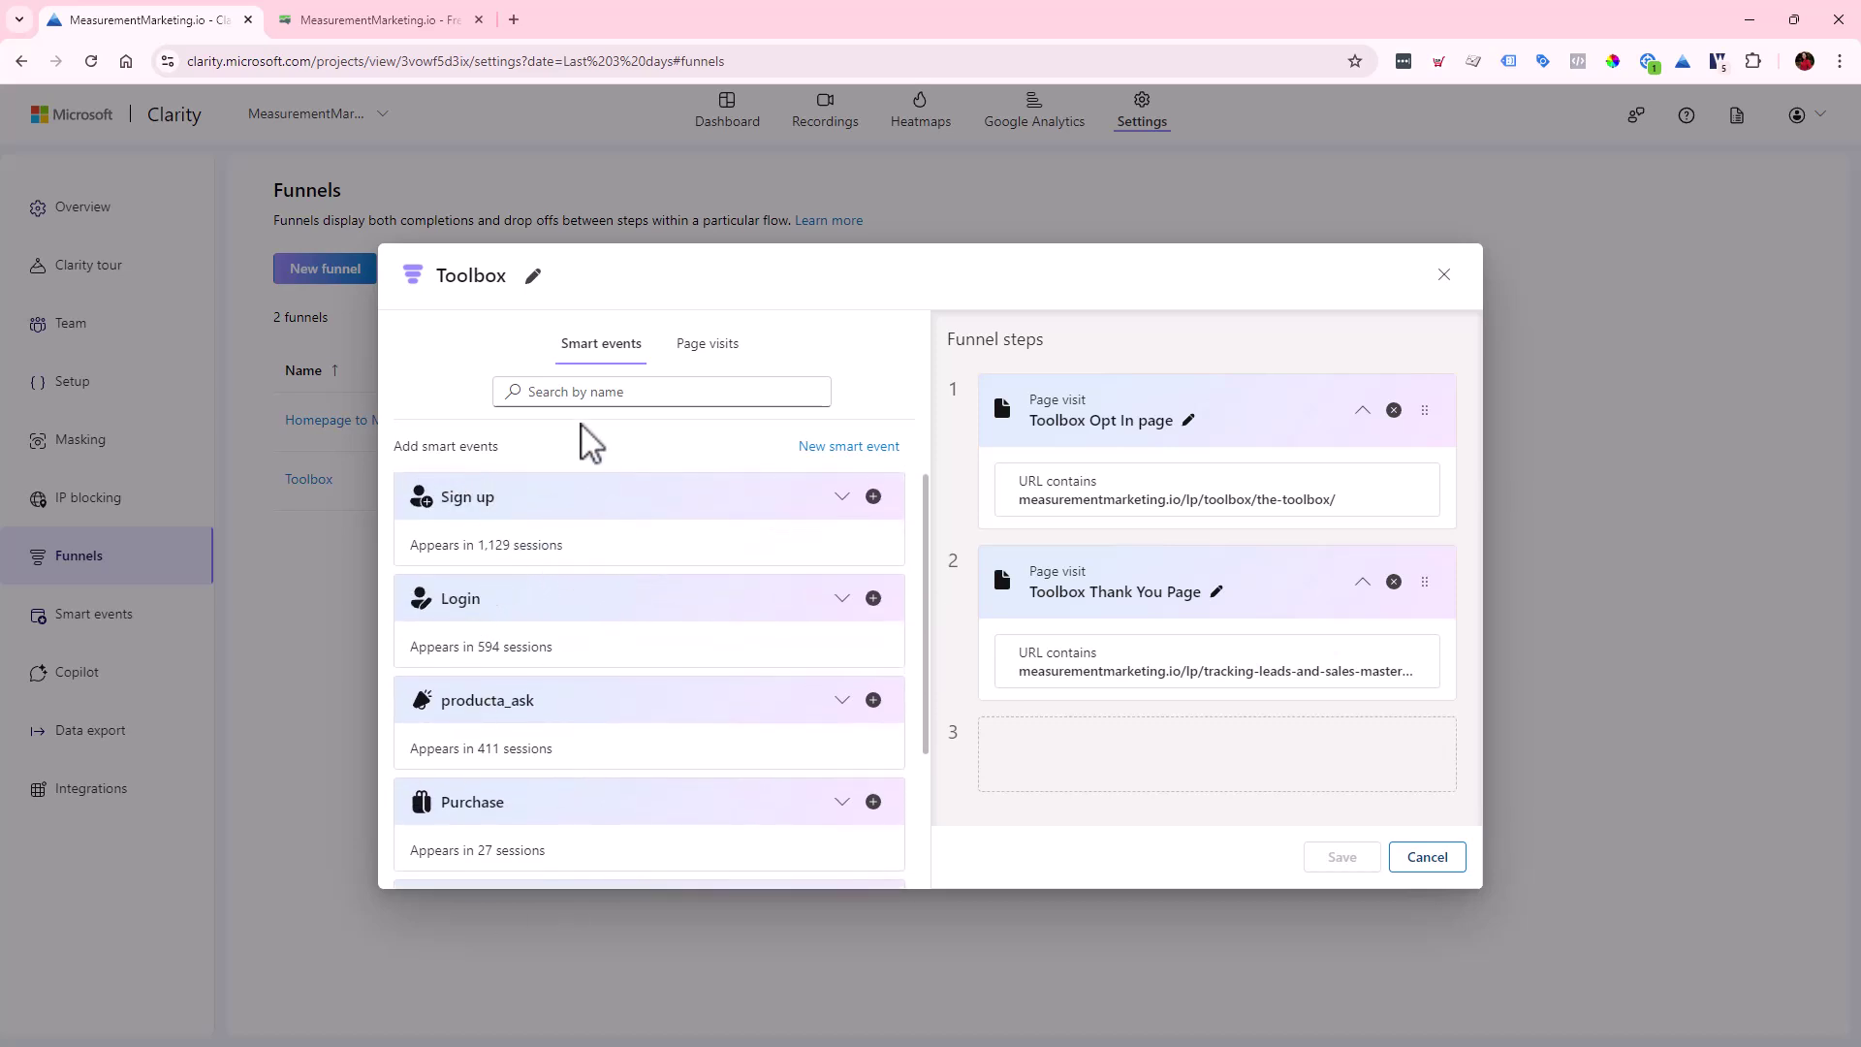
scroll(610, 556, down, 2)
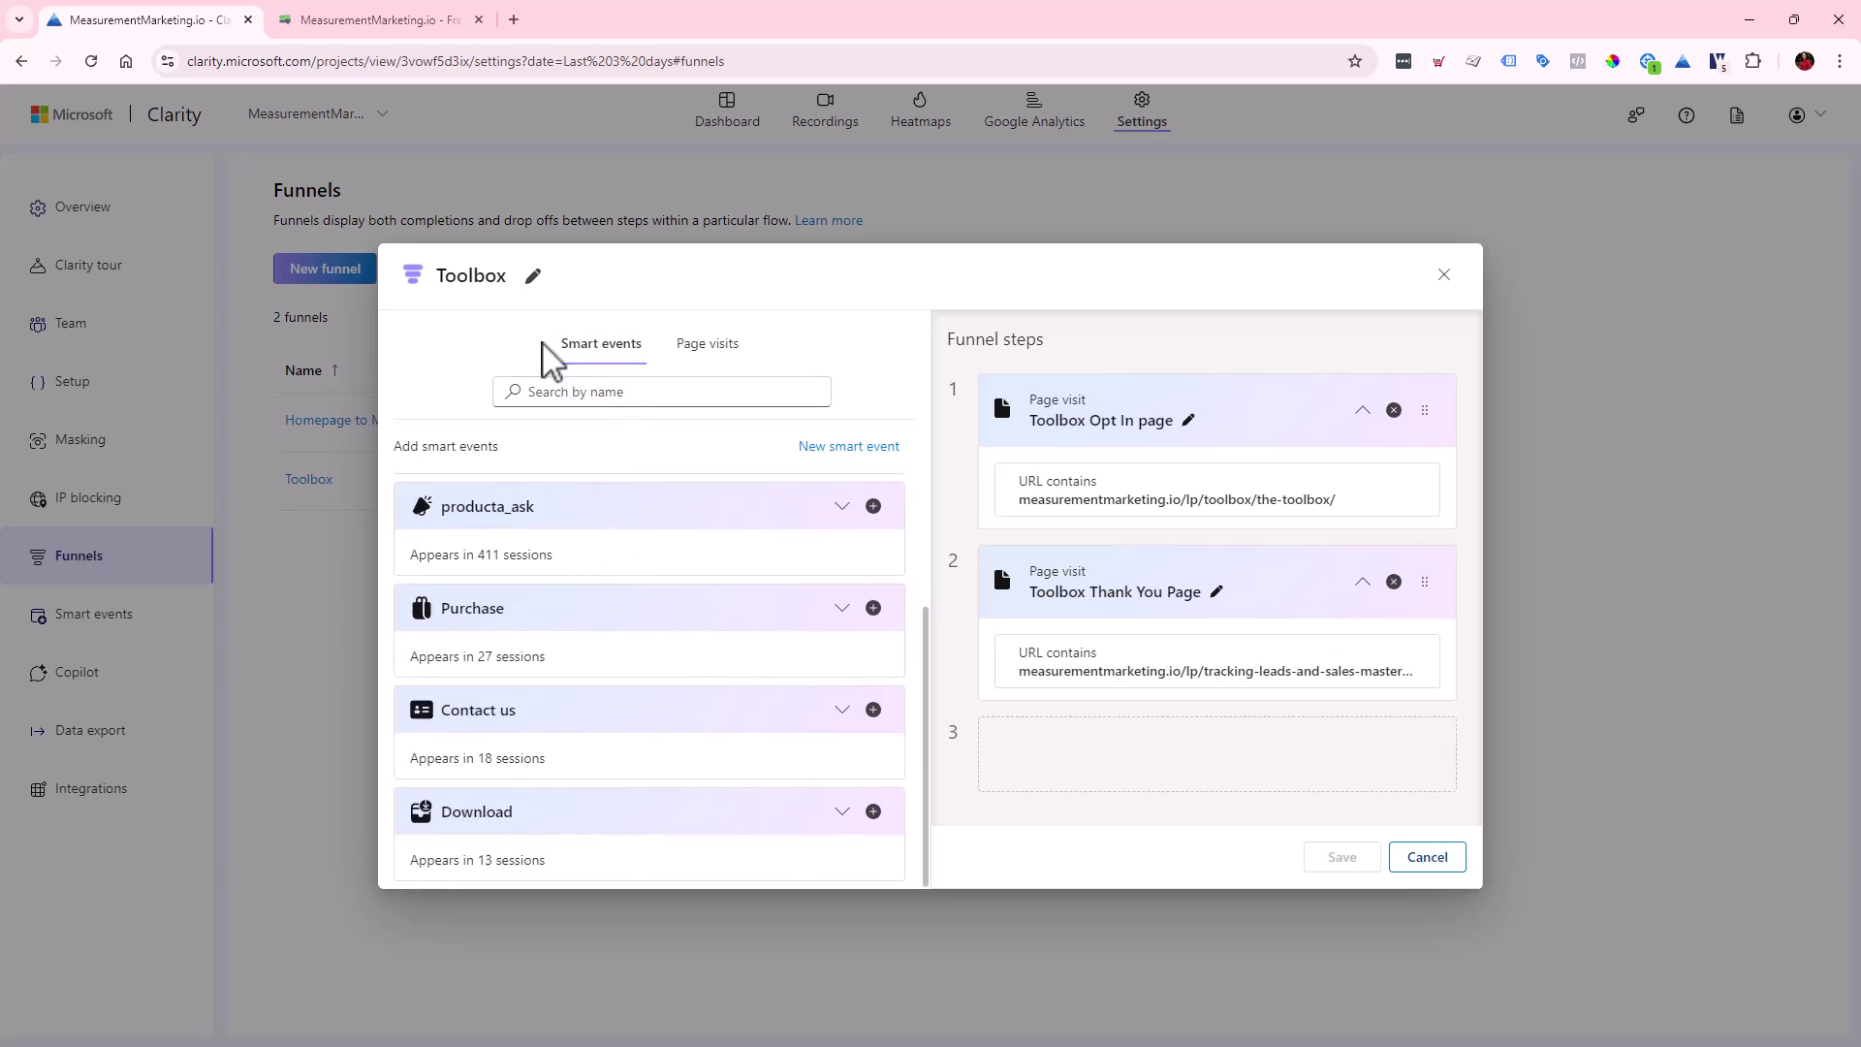
scroll(523, 498, up, 2)
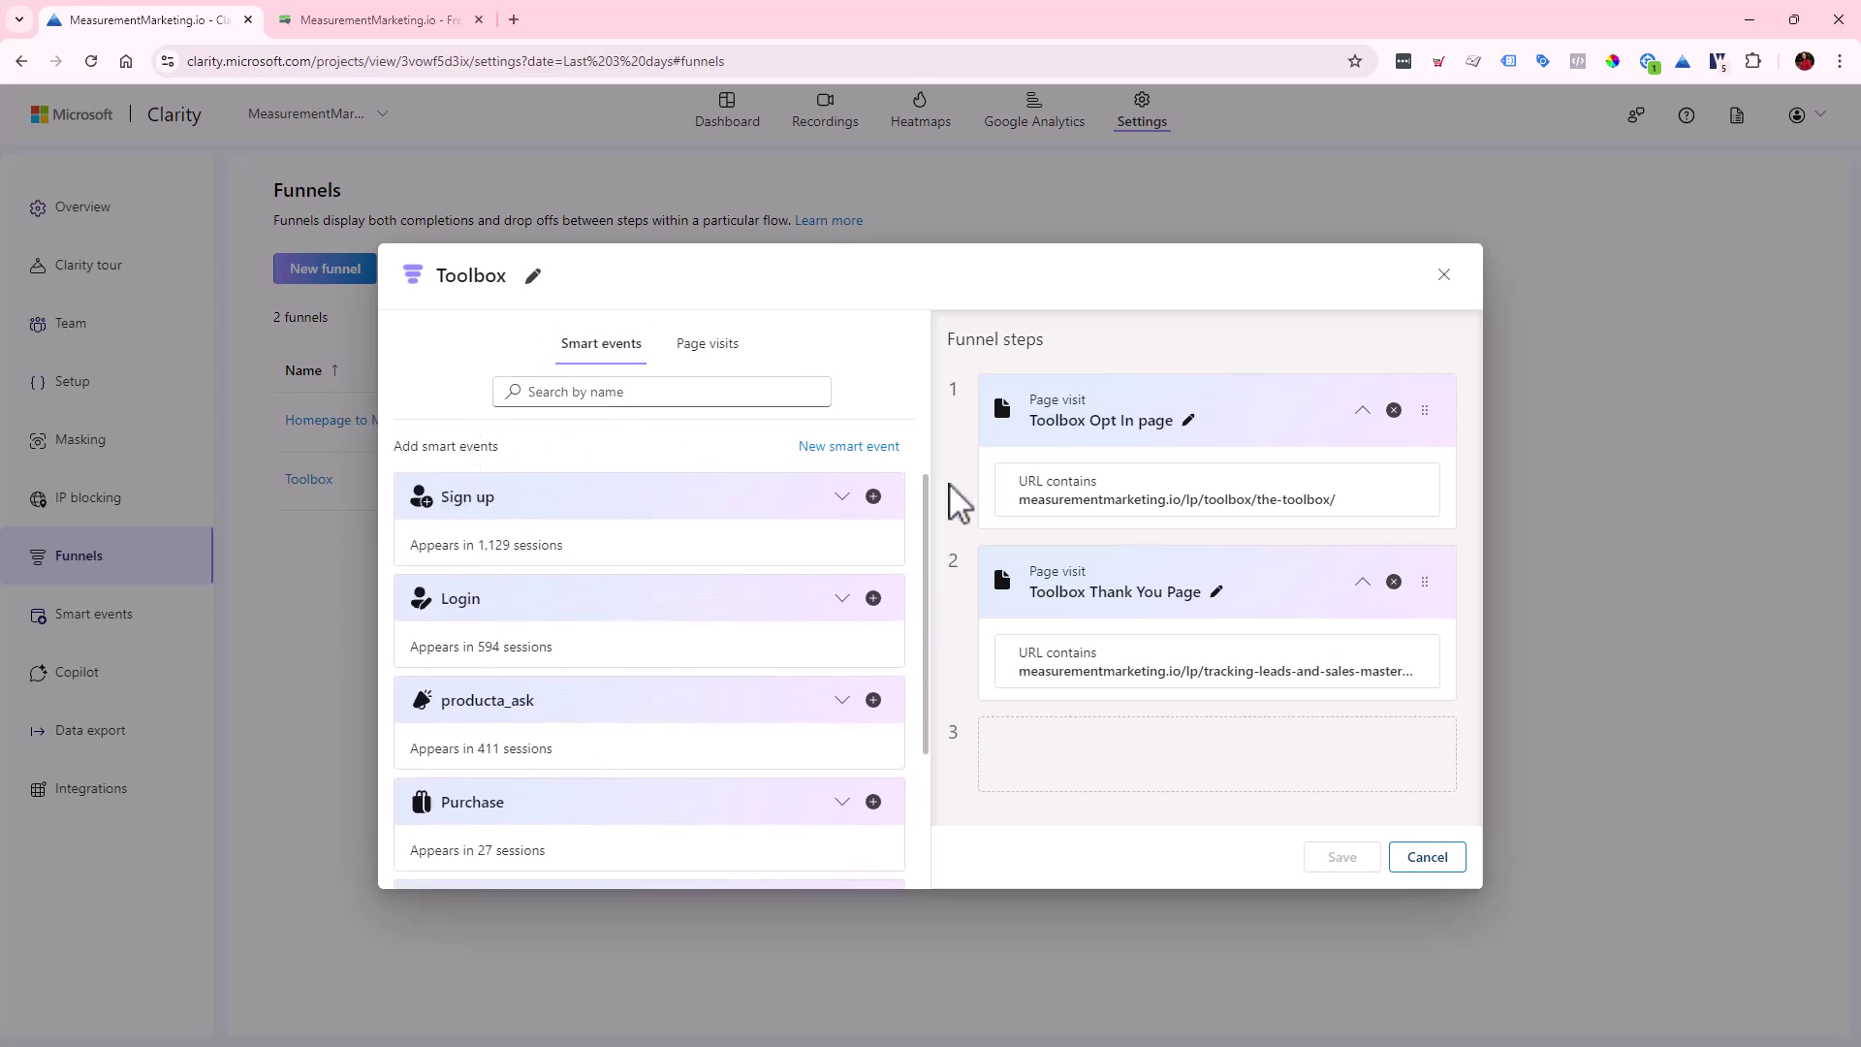
click(1445, 275)
- Open the smart events settings, read the linked Smart Events documentation, and return to the Clarity funnels list
click(94, 616)
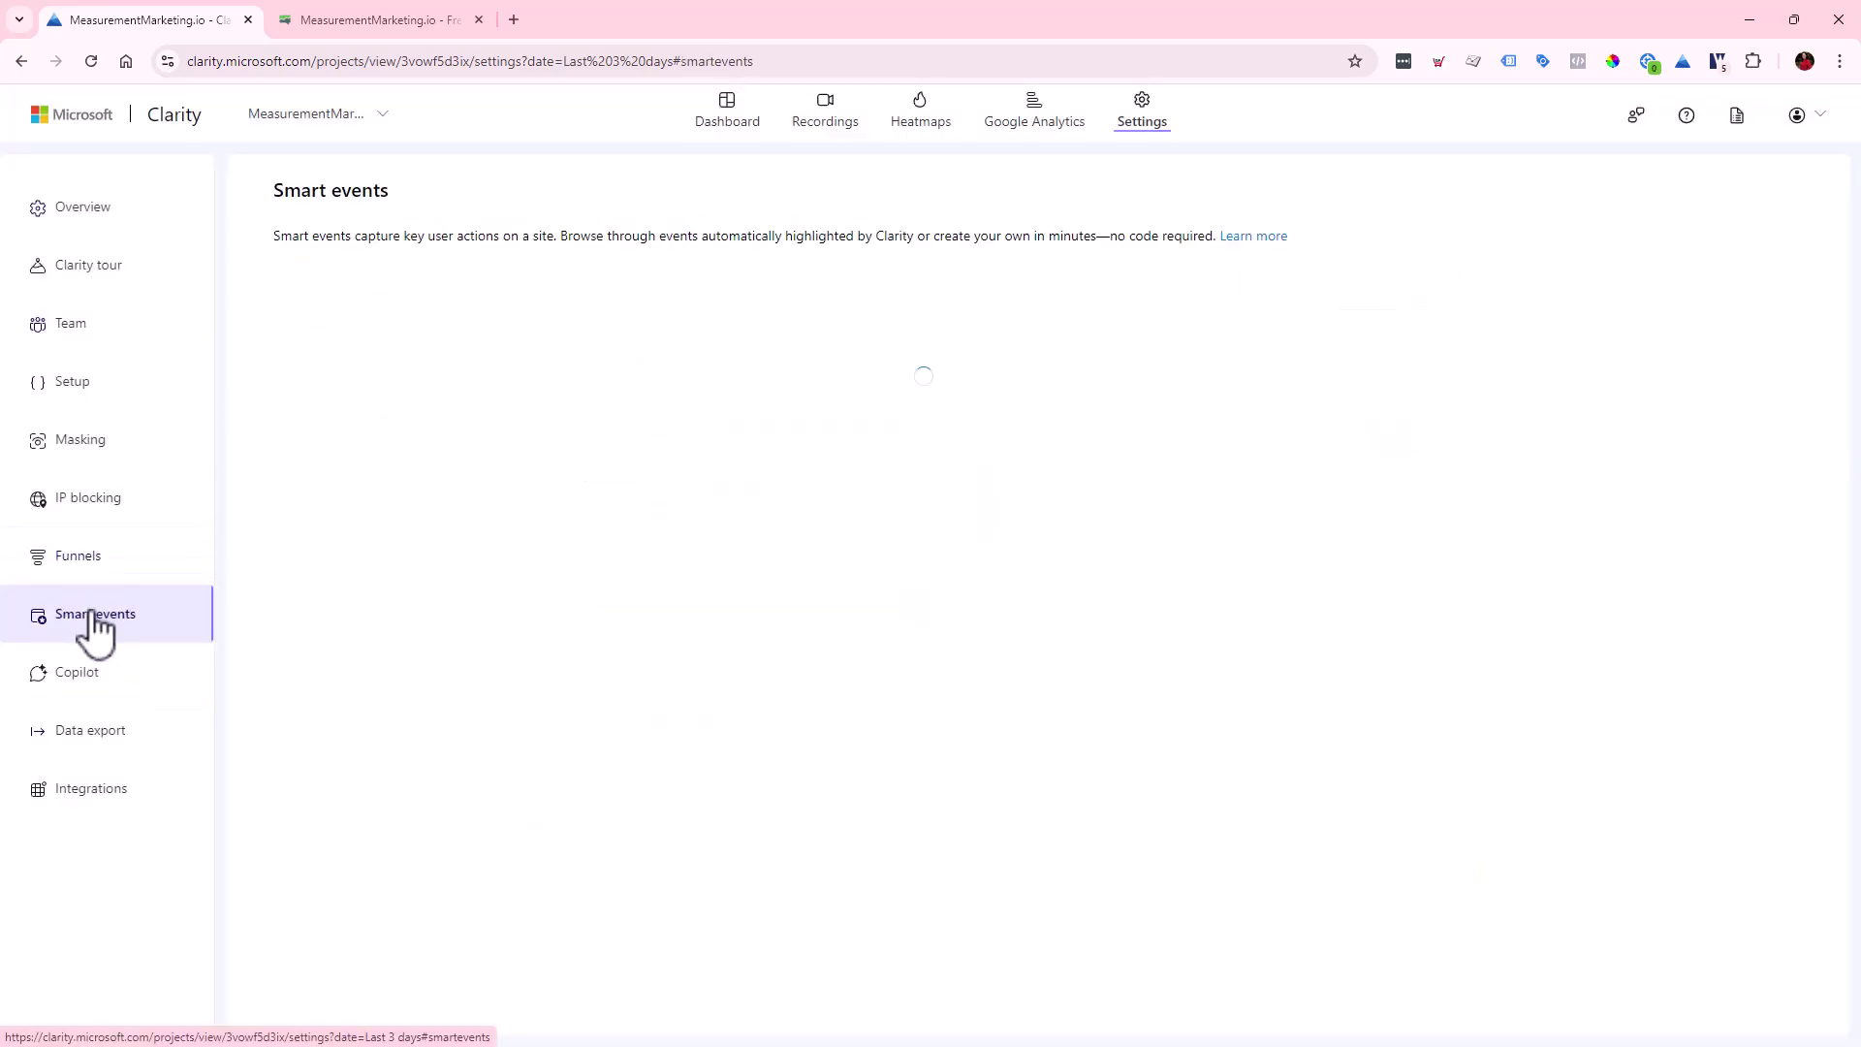
click(1252, 237)
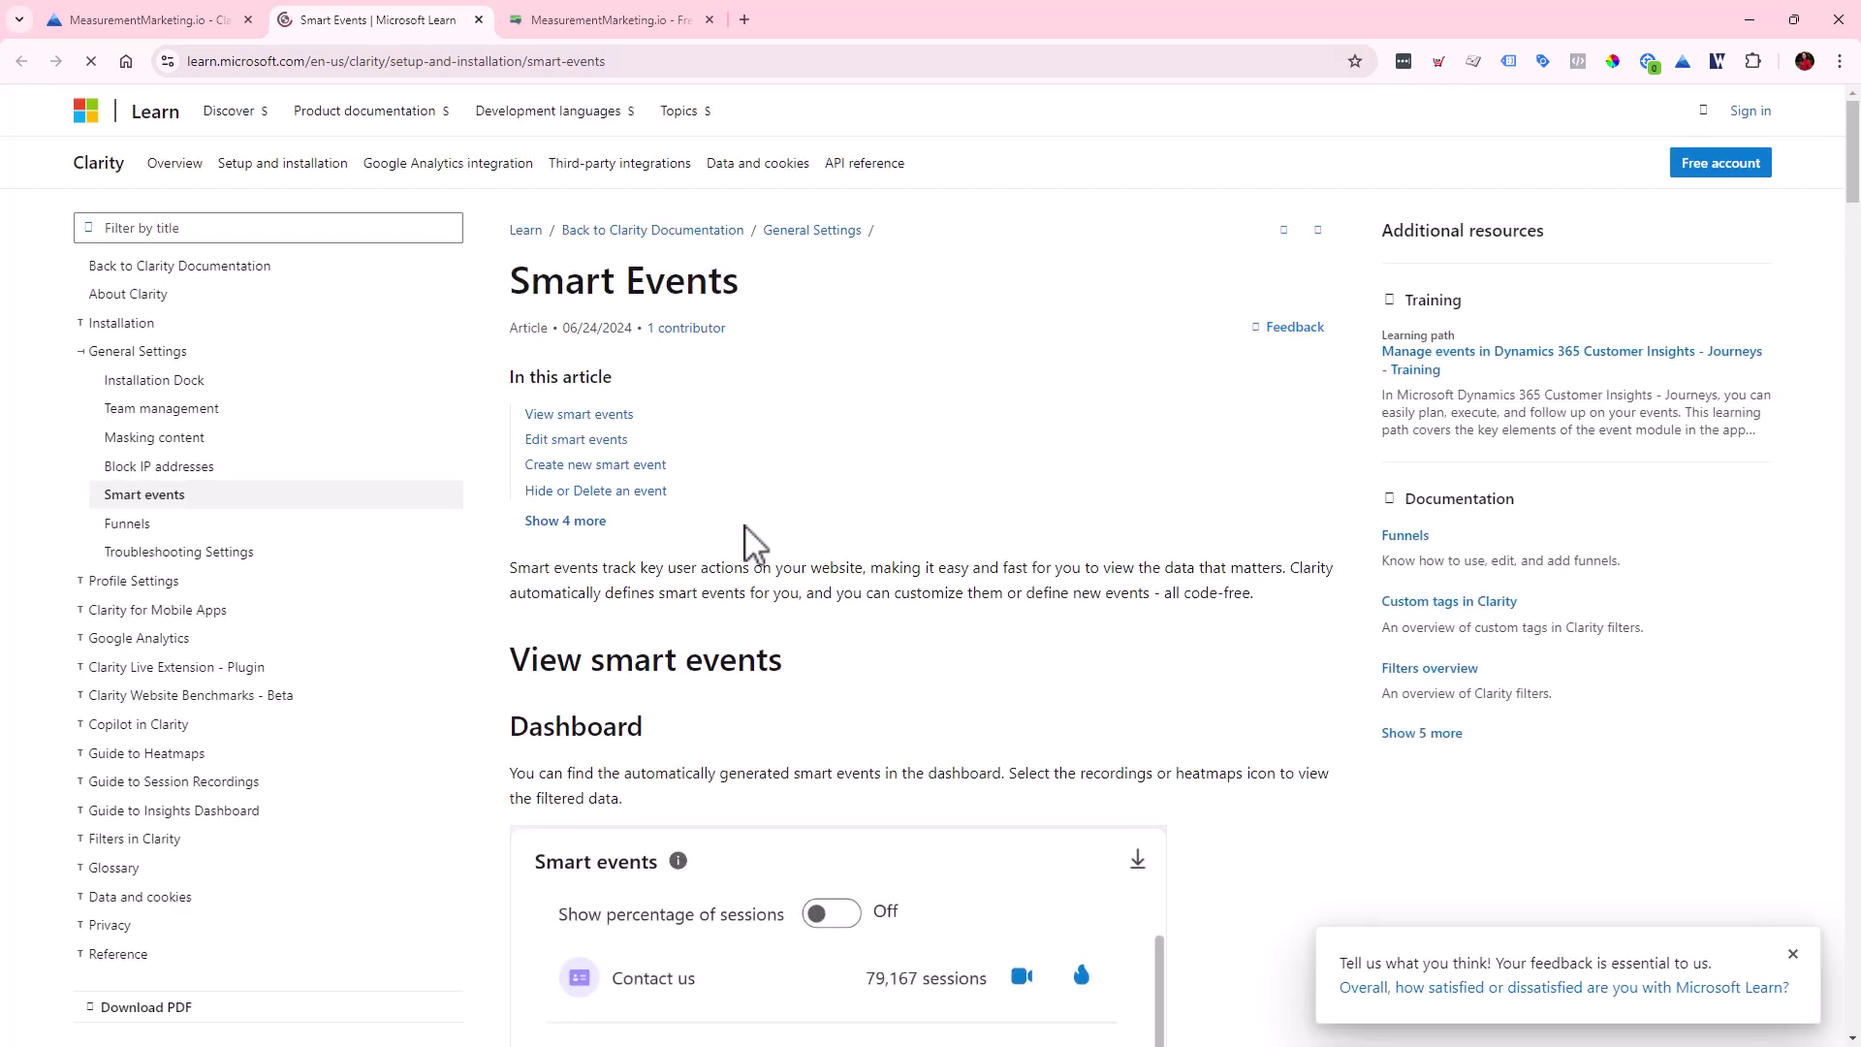
scroll(754, 545, down, 8)
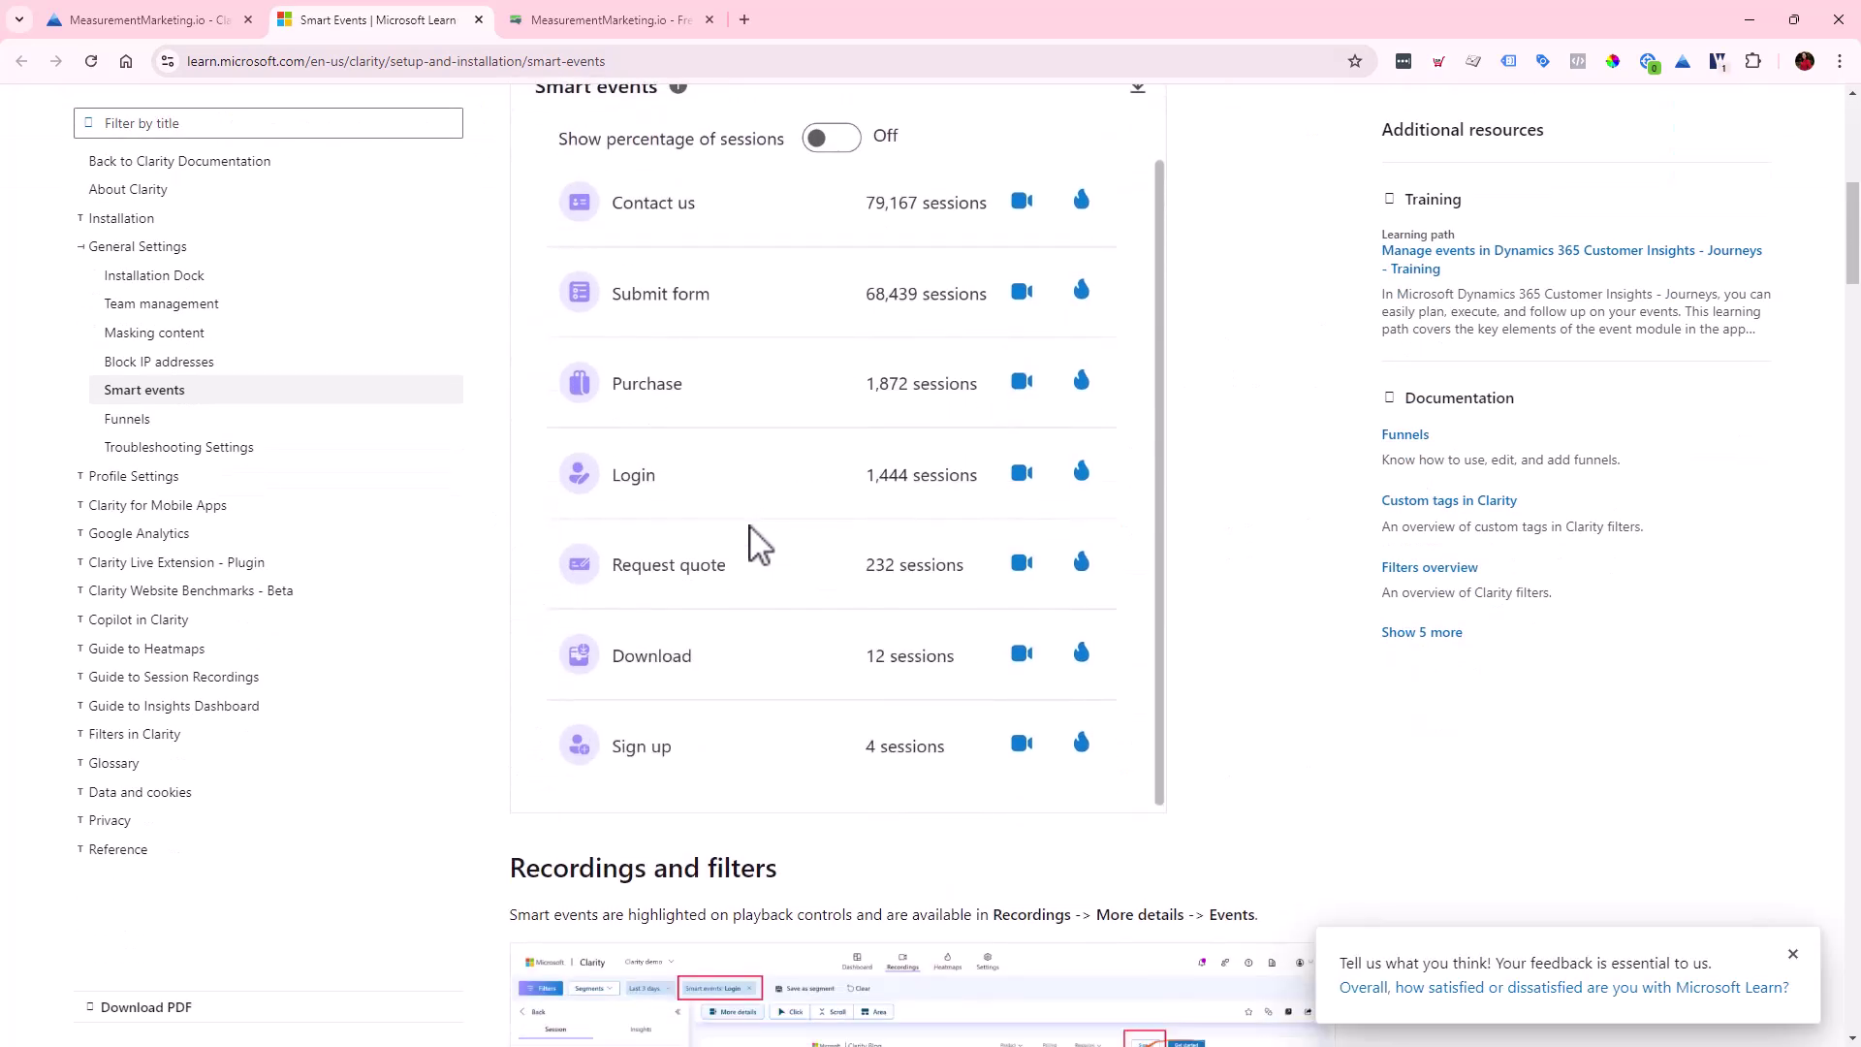
scroll(759, 545, down, 1)
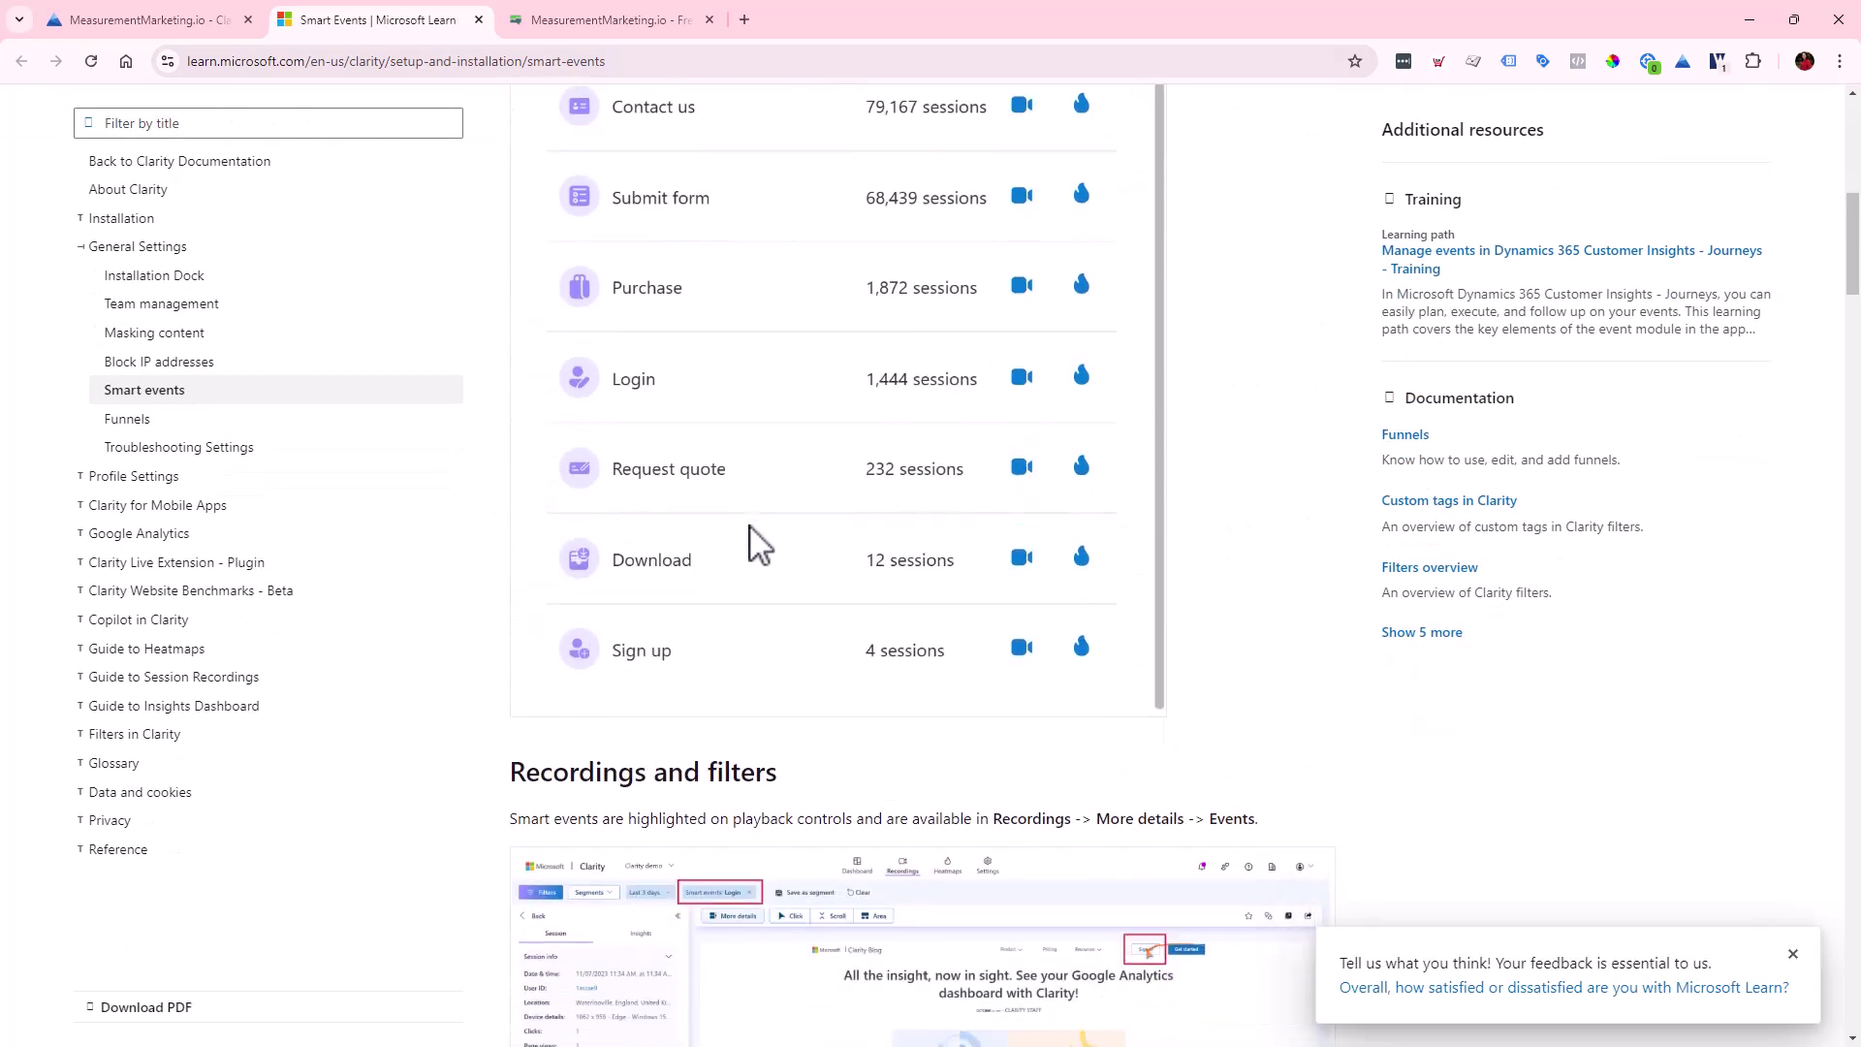
click(201, 4)
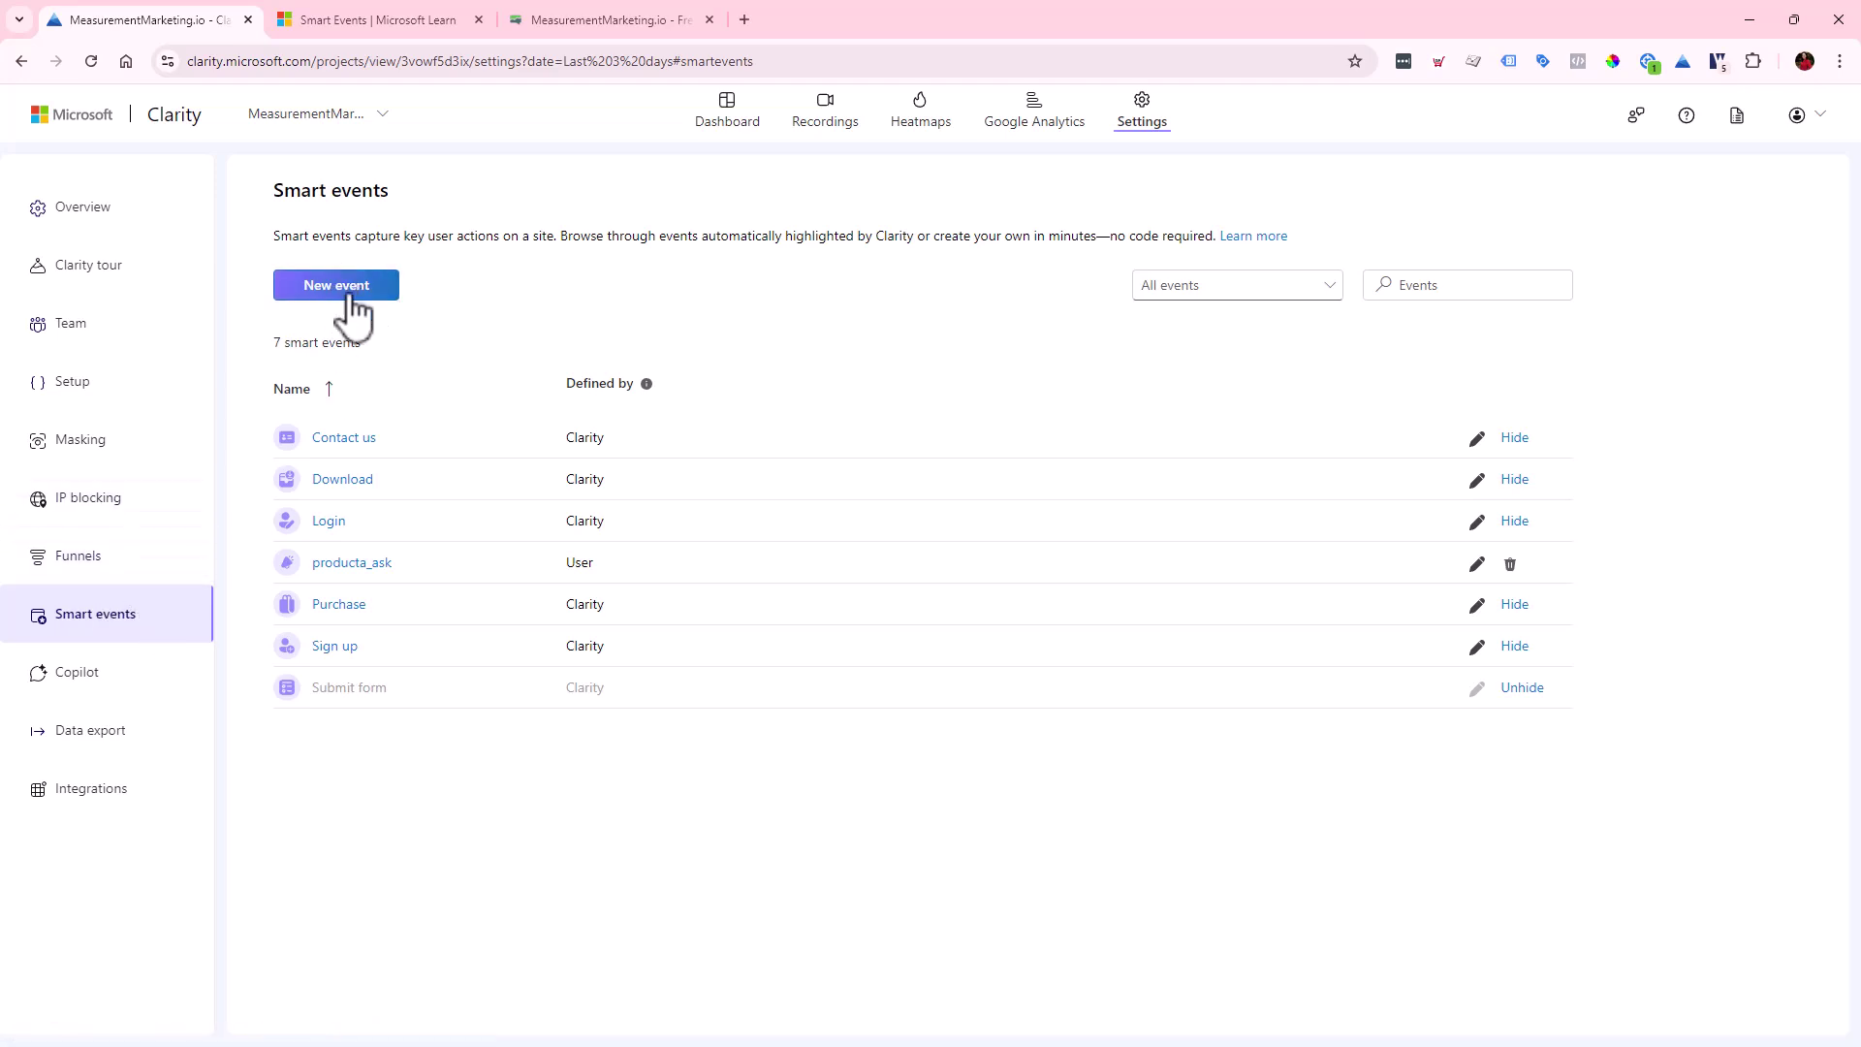
click(109, 562)
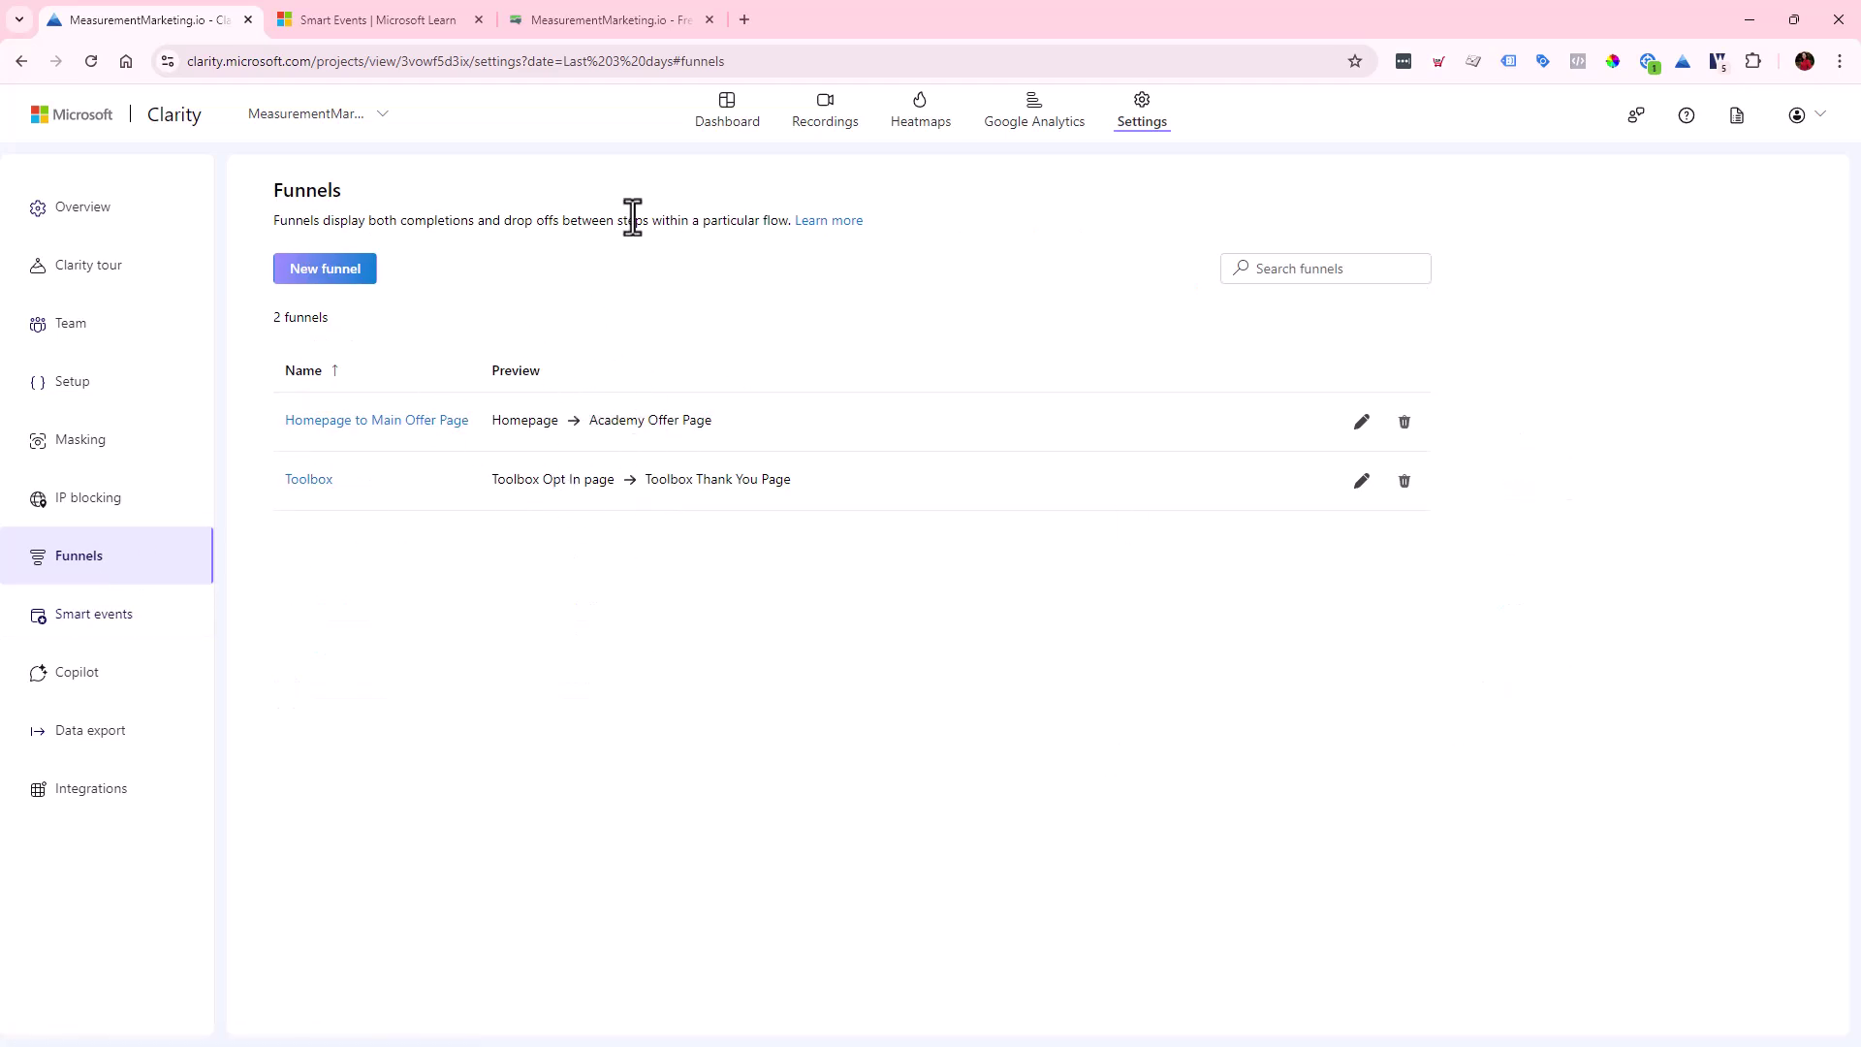
- Open the dashboard and move the Funnels card to the first place in the top row, ahead of Insights
click(744, 135)
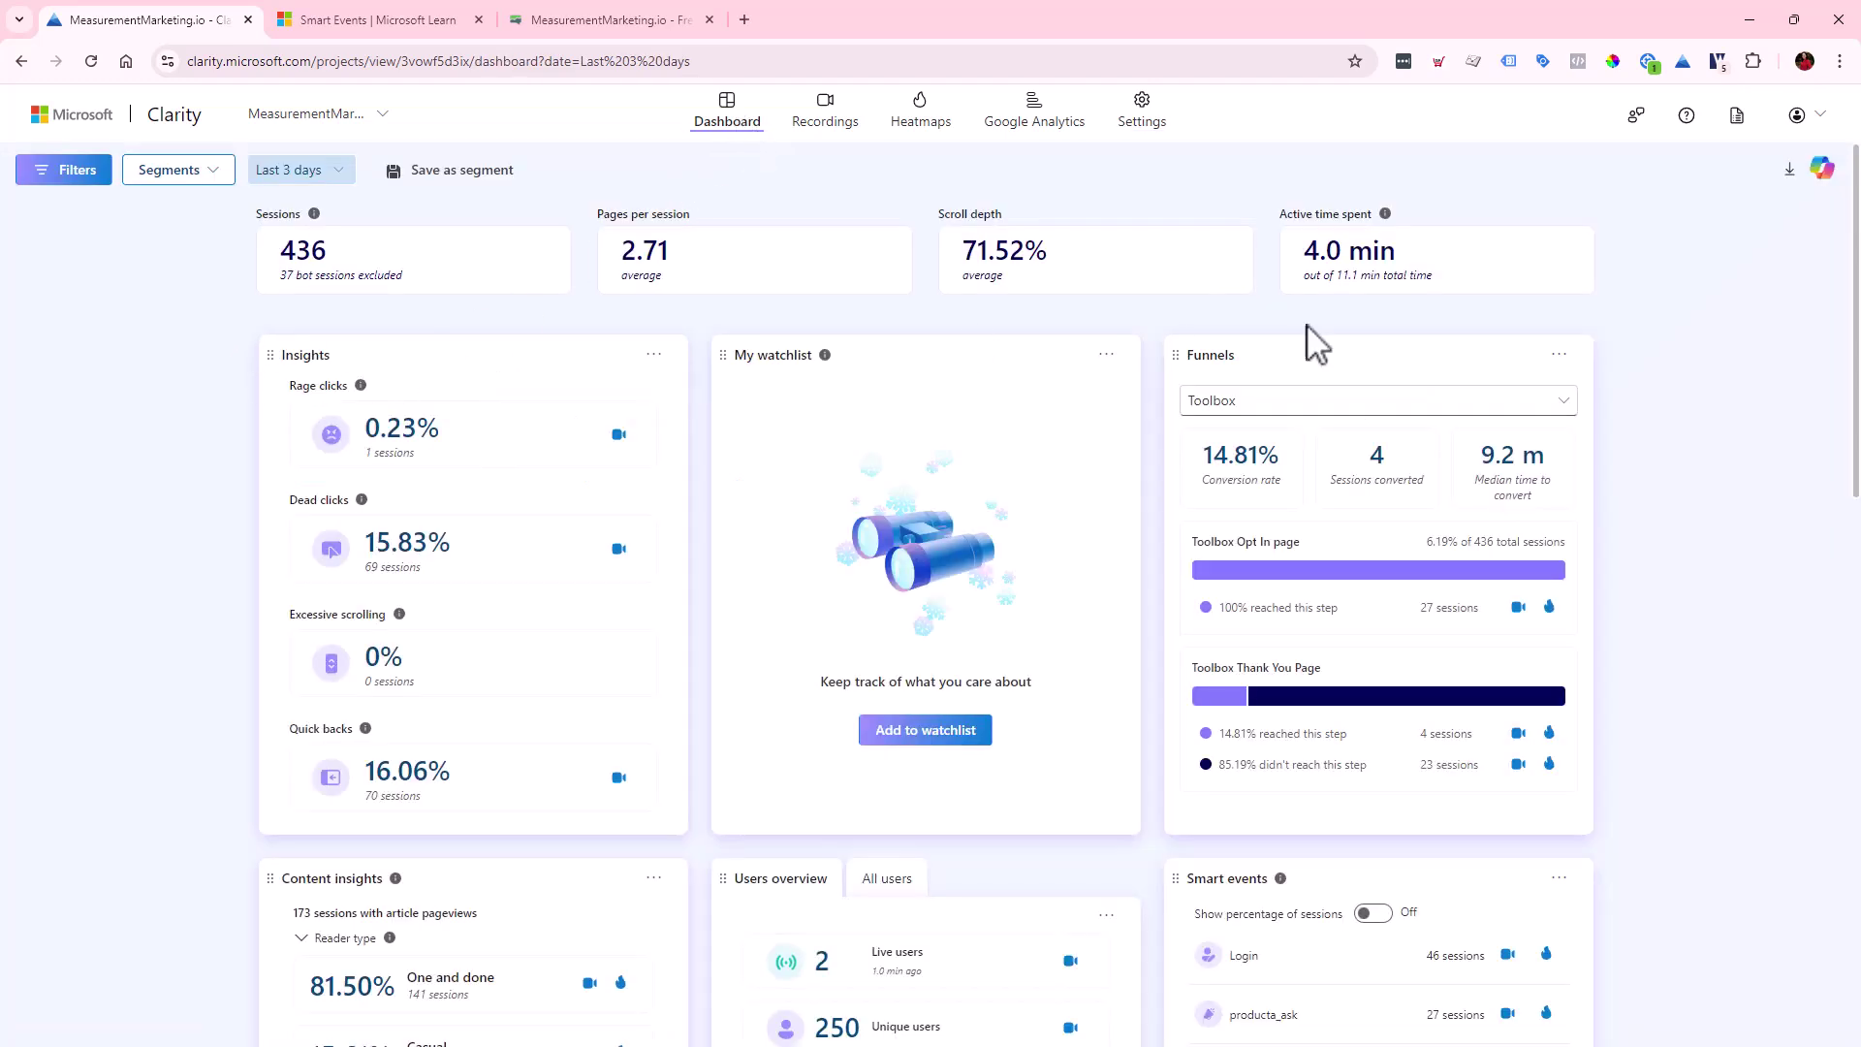
drag(1184, 353, 707, 773)
scroll(772, 772, down, 3)
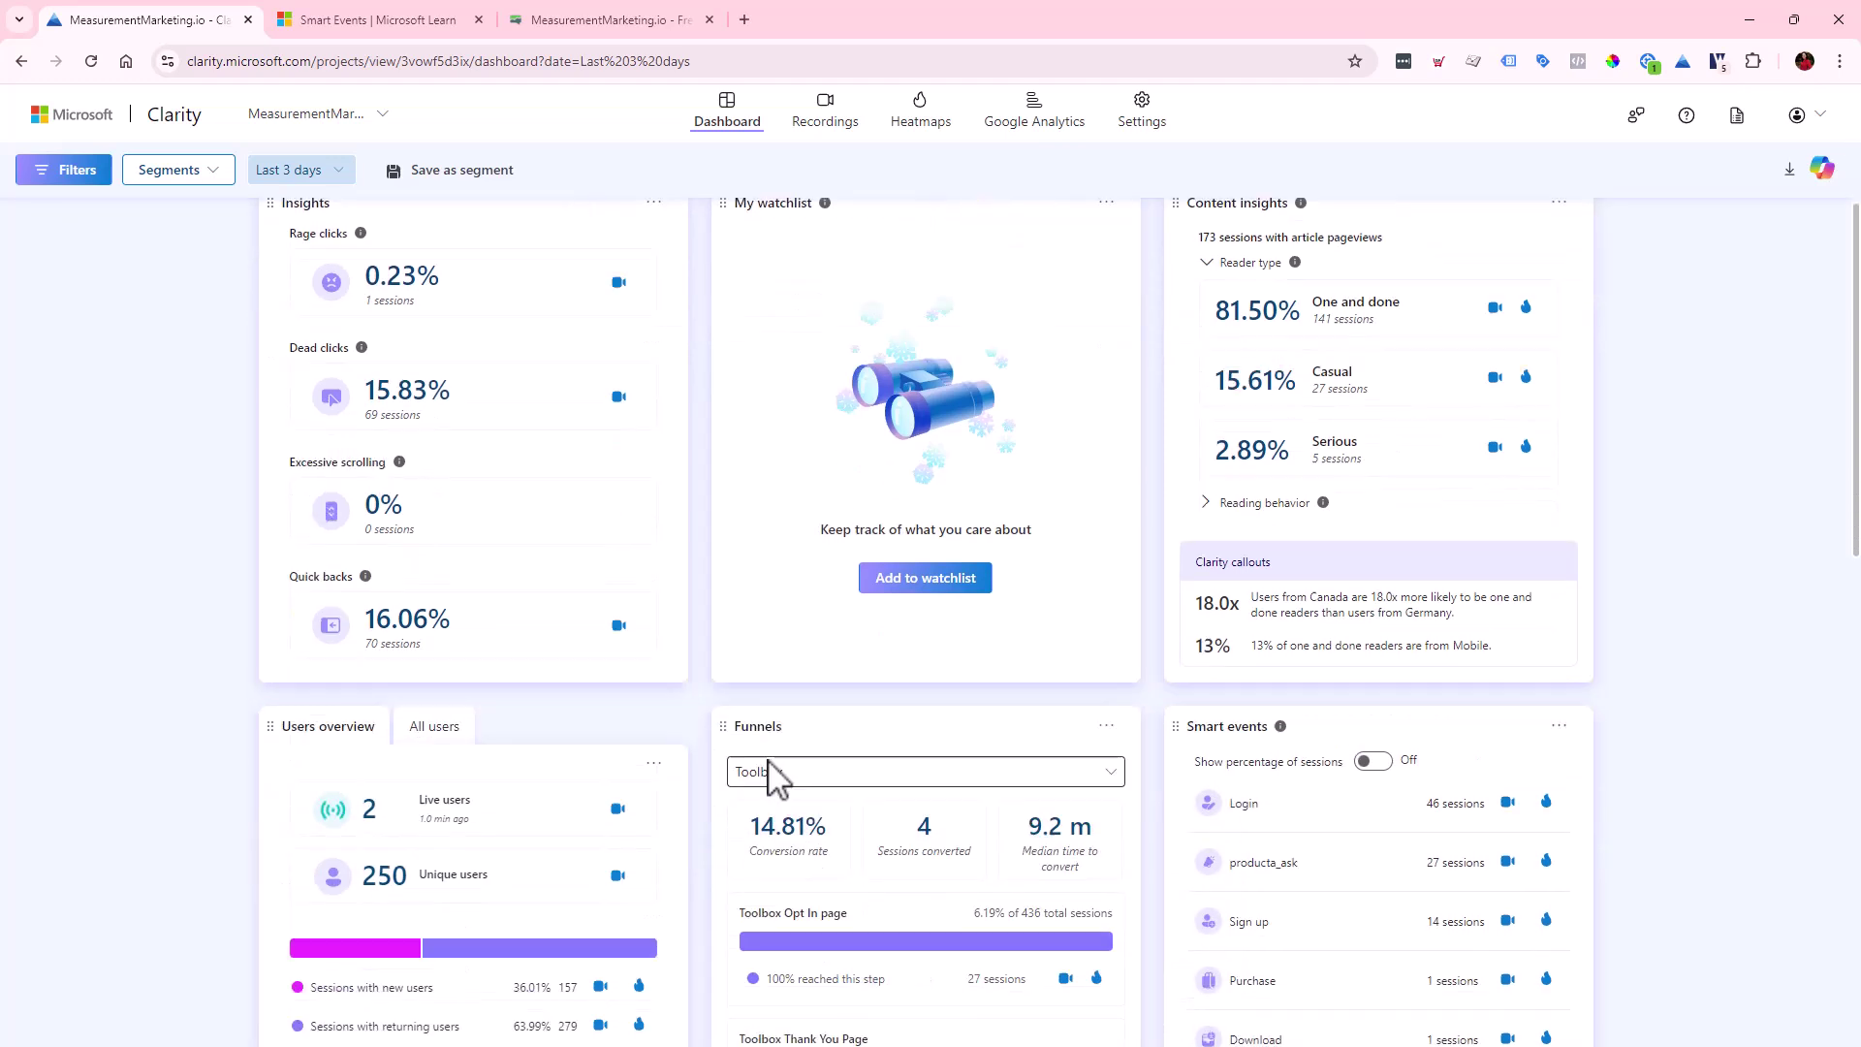
scroll(766, 776, up, 3)
drag(723, 881, 1113, 462)
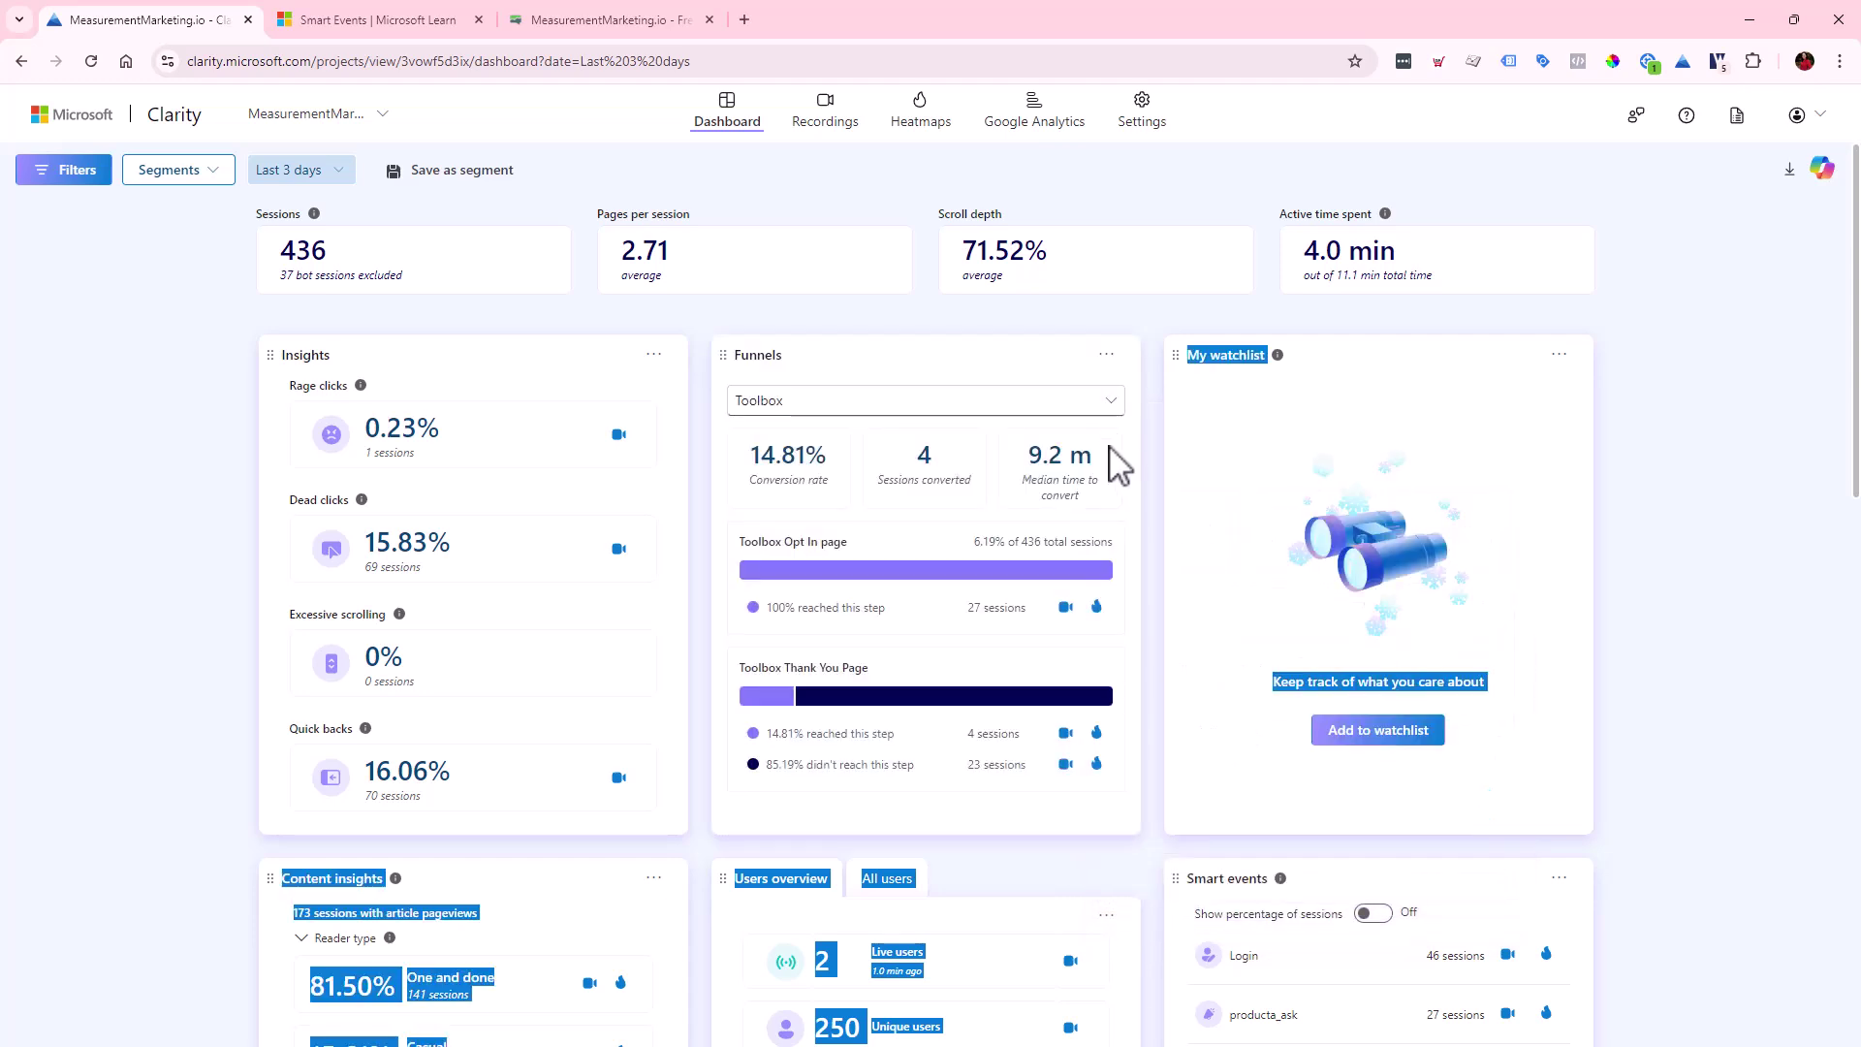
drag(718, 352, 398, 349)
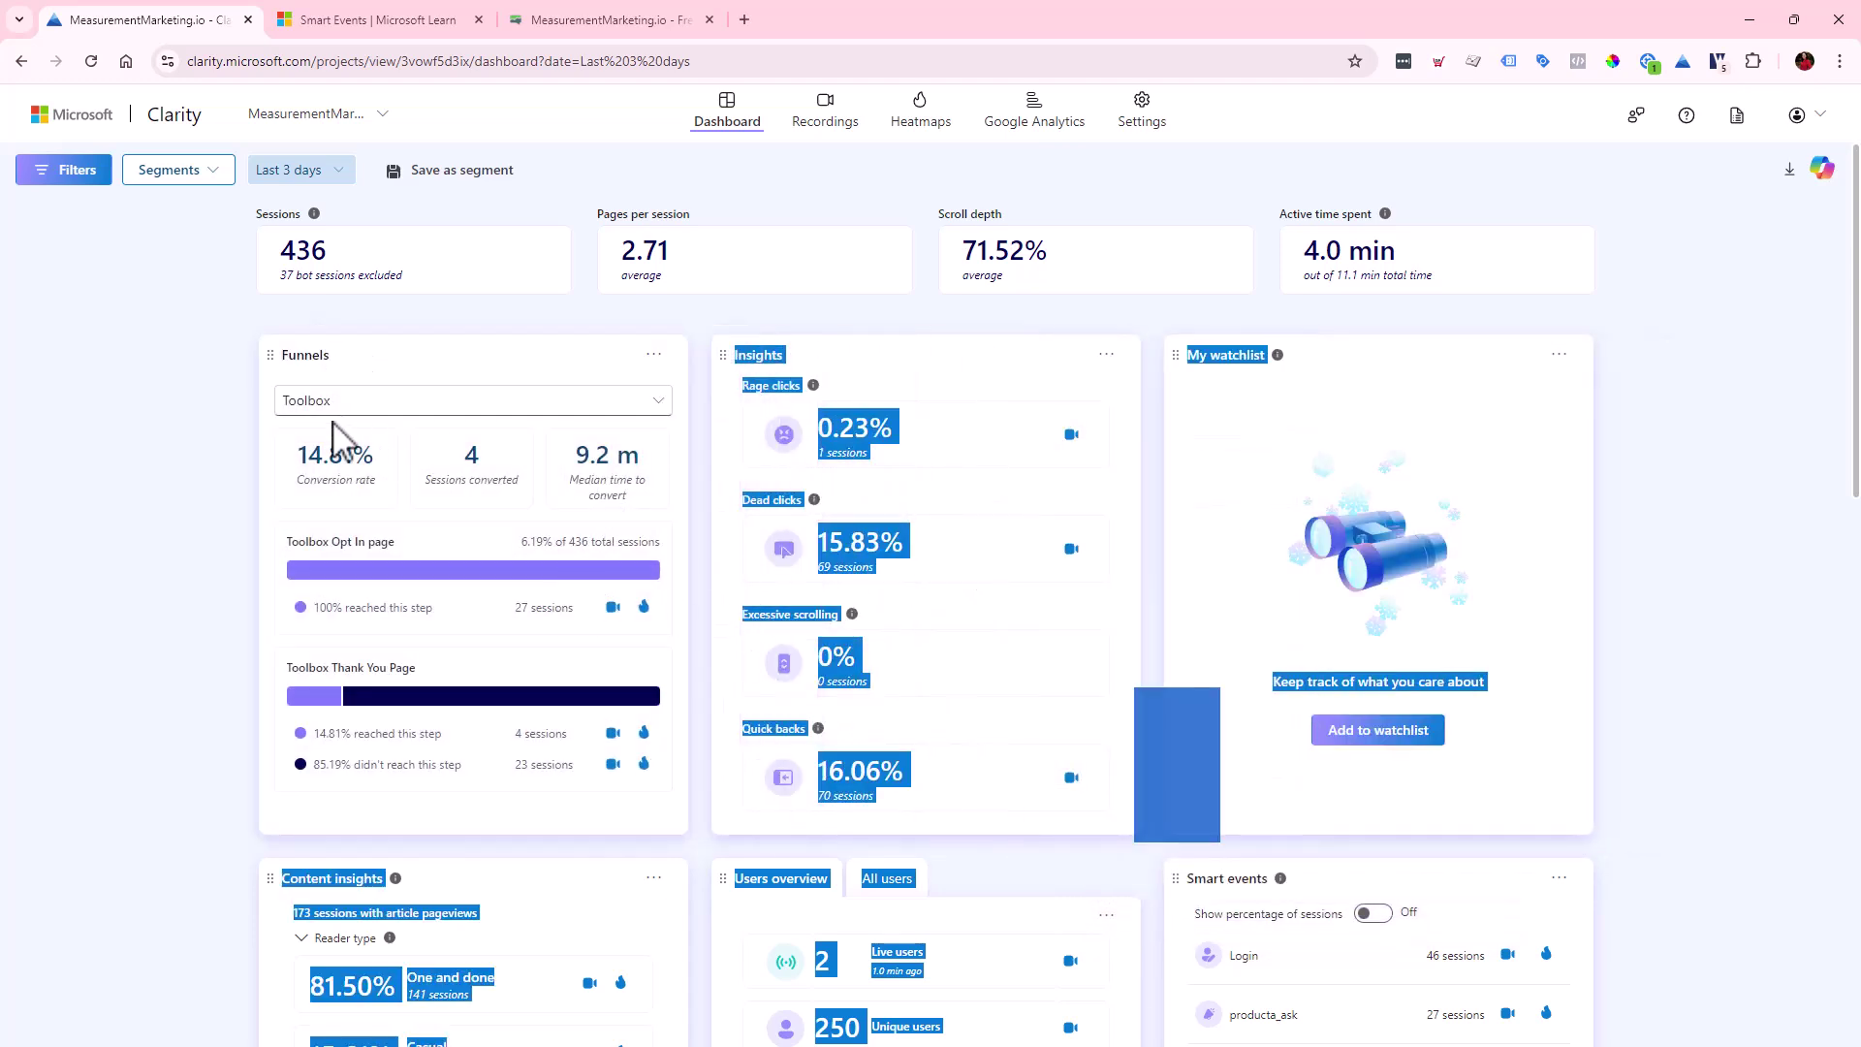
- Show the "Homepage to Main Offer Page" funnel on the Funnels card and examine its conversion figures
click(453, 409)
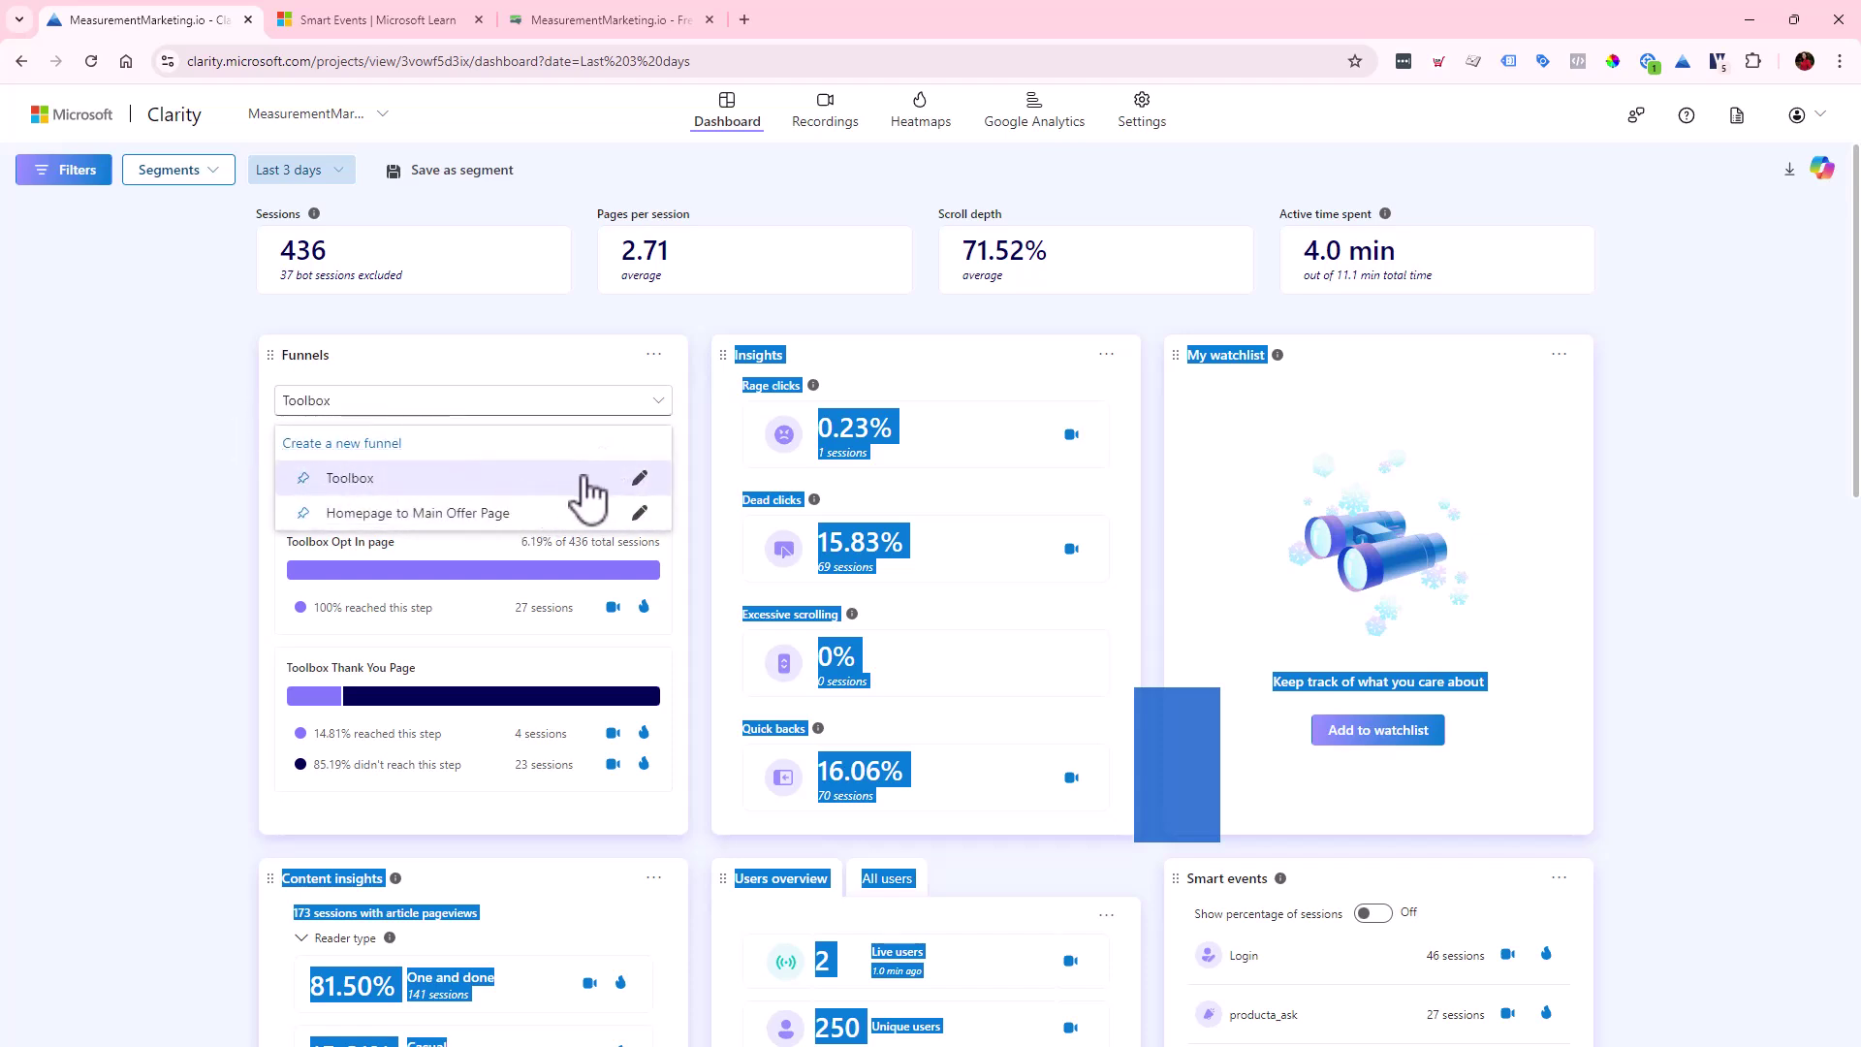
click(572, 514)
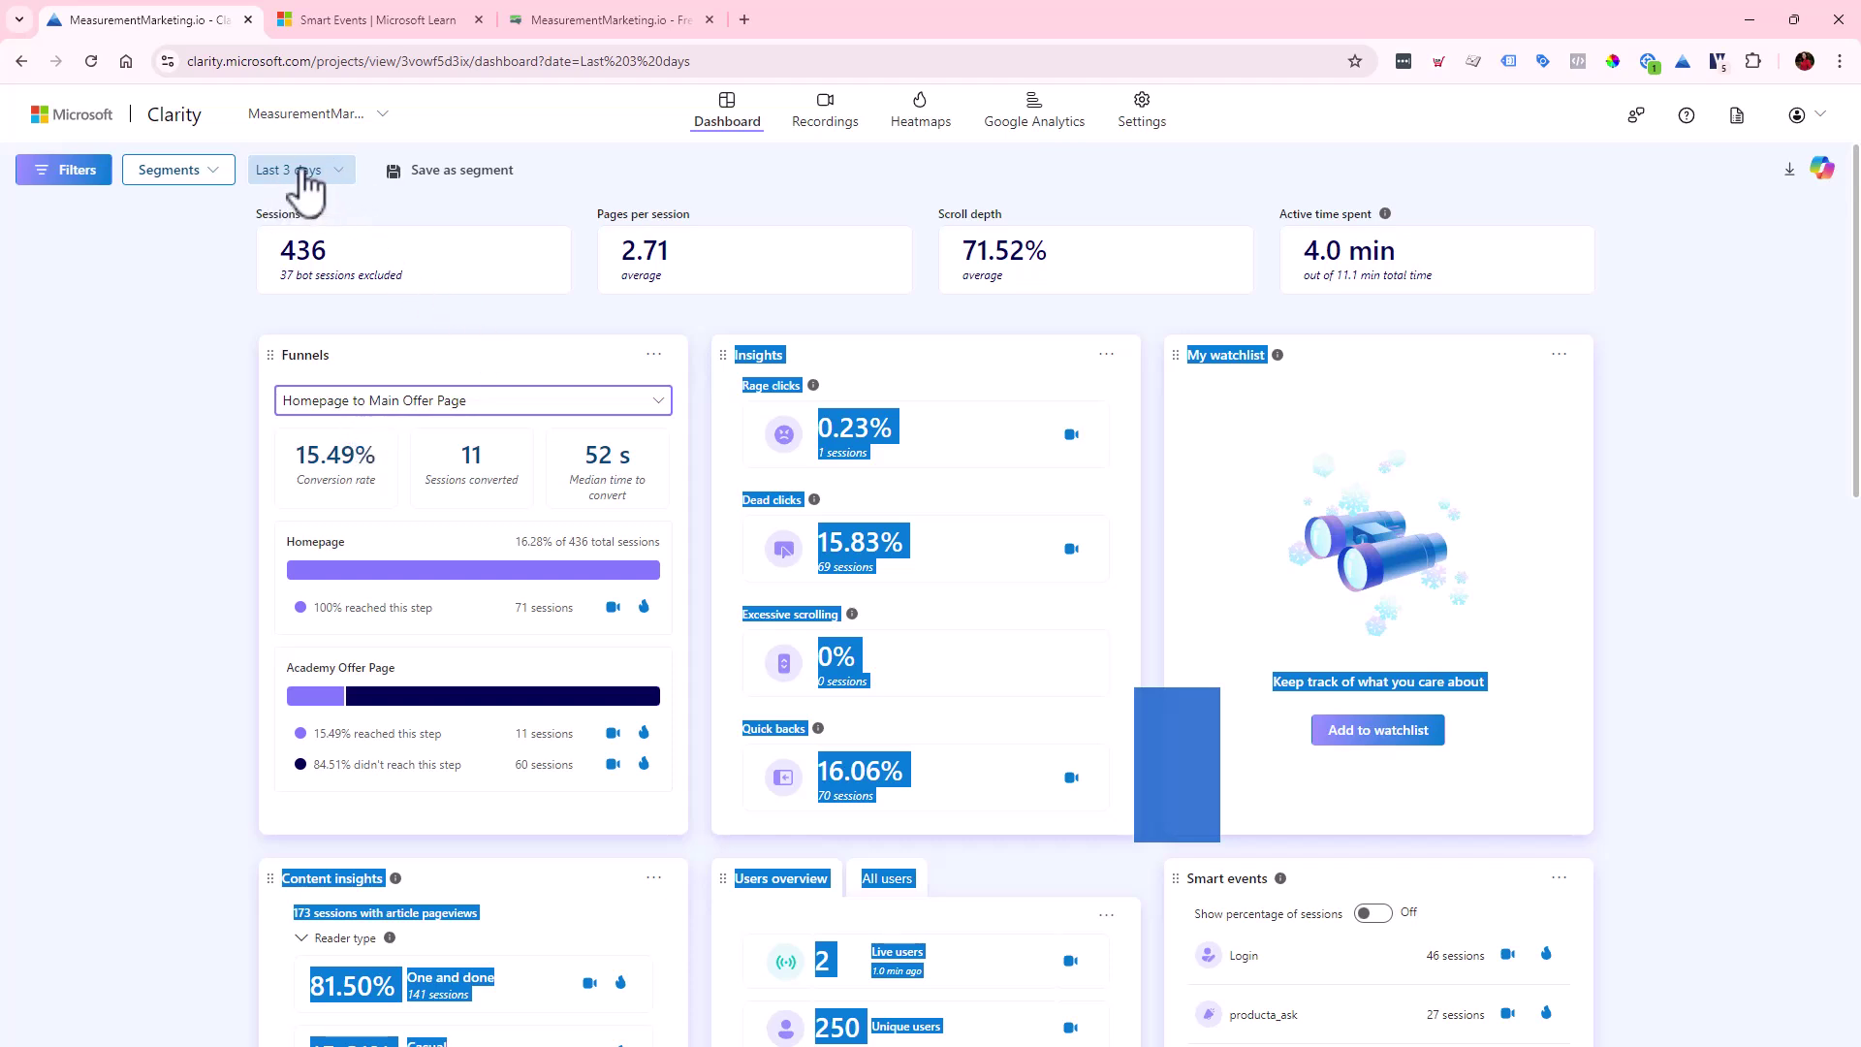
click(291, 445)
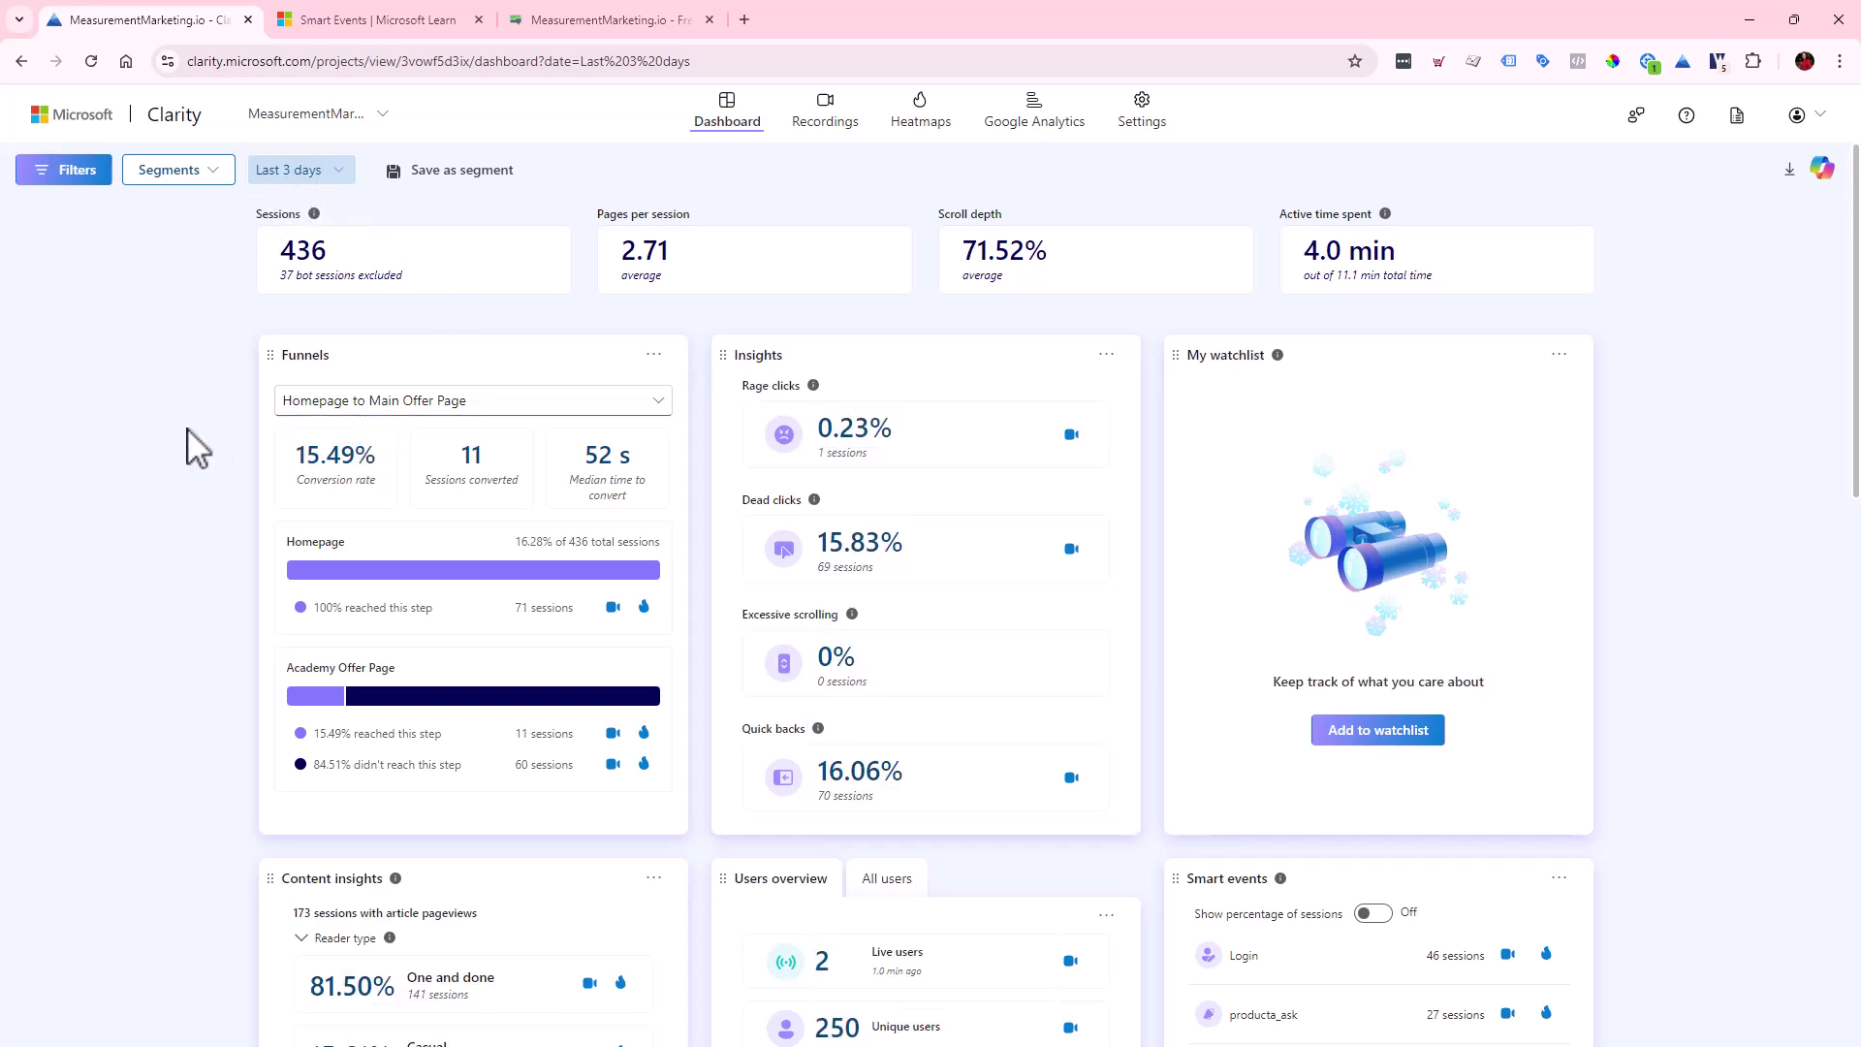
drag(376, 450, 291, 454)
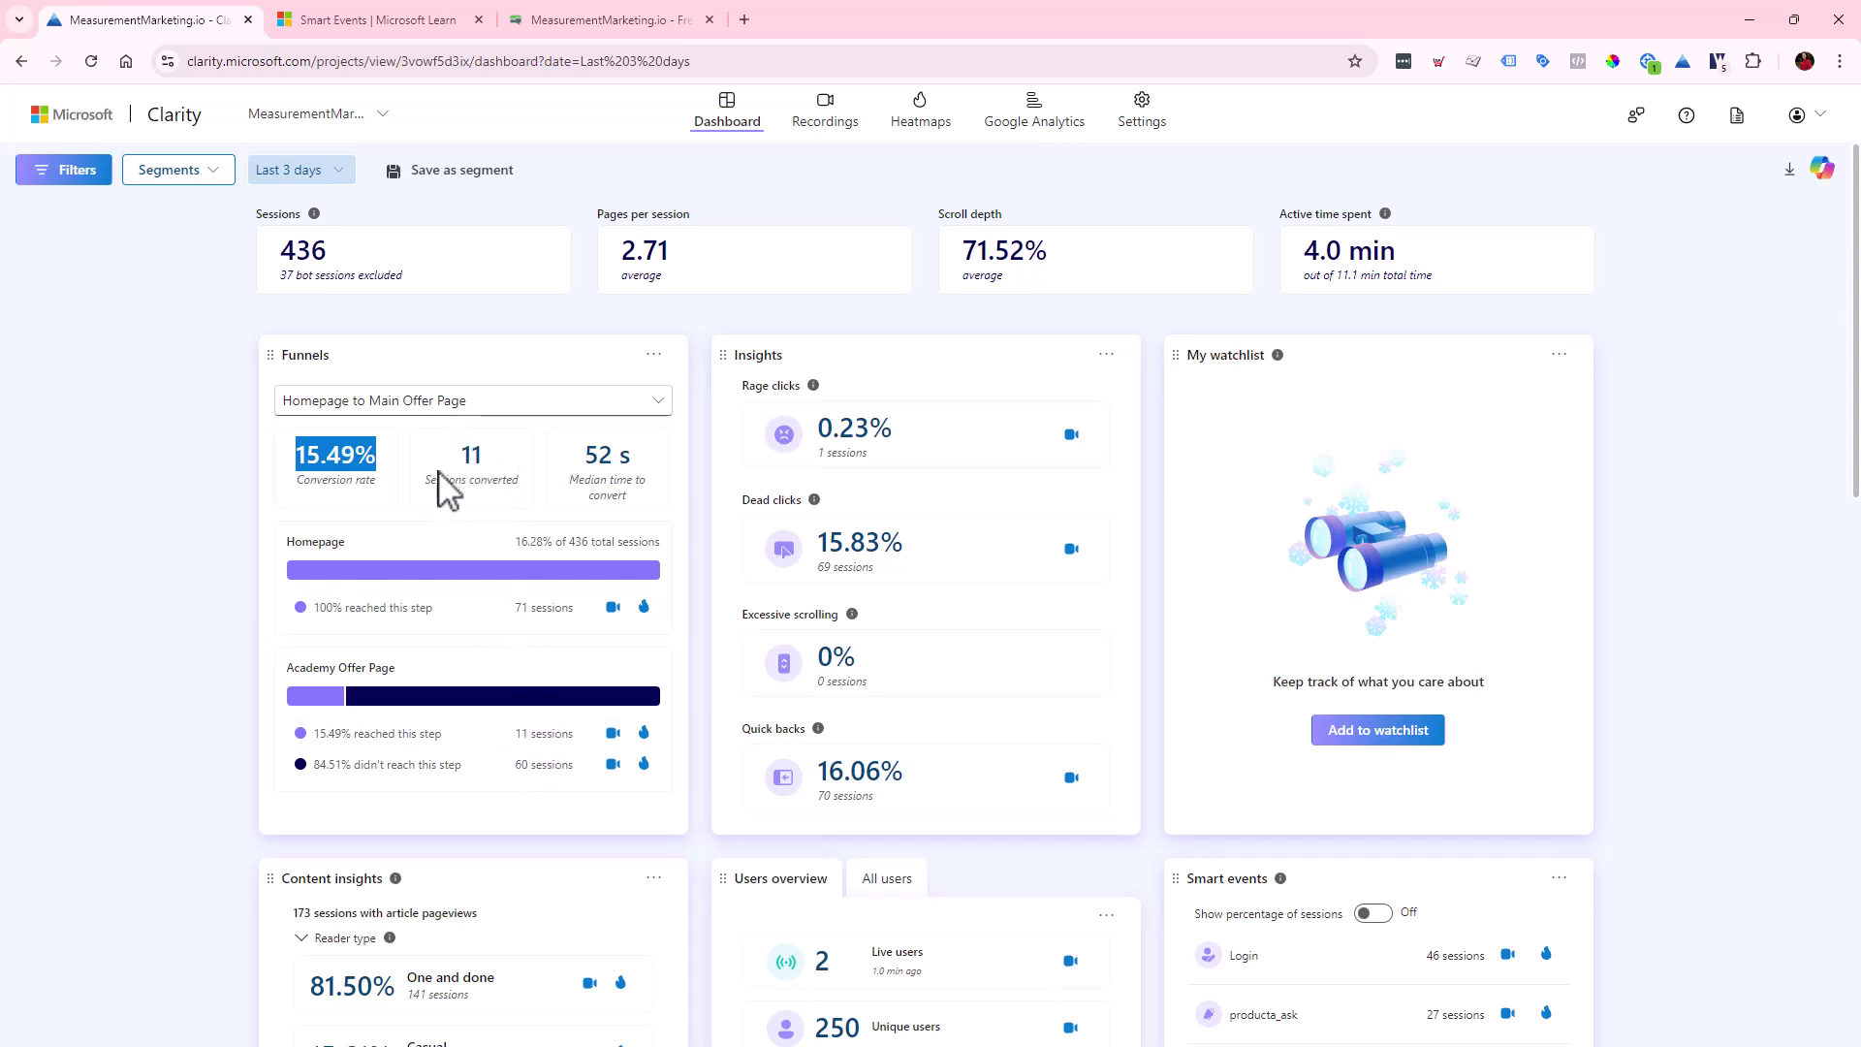
click(189, 630)
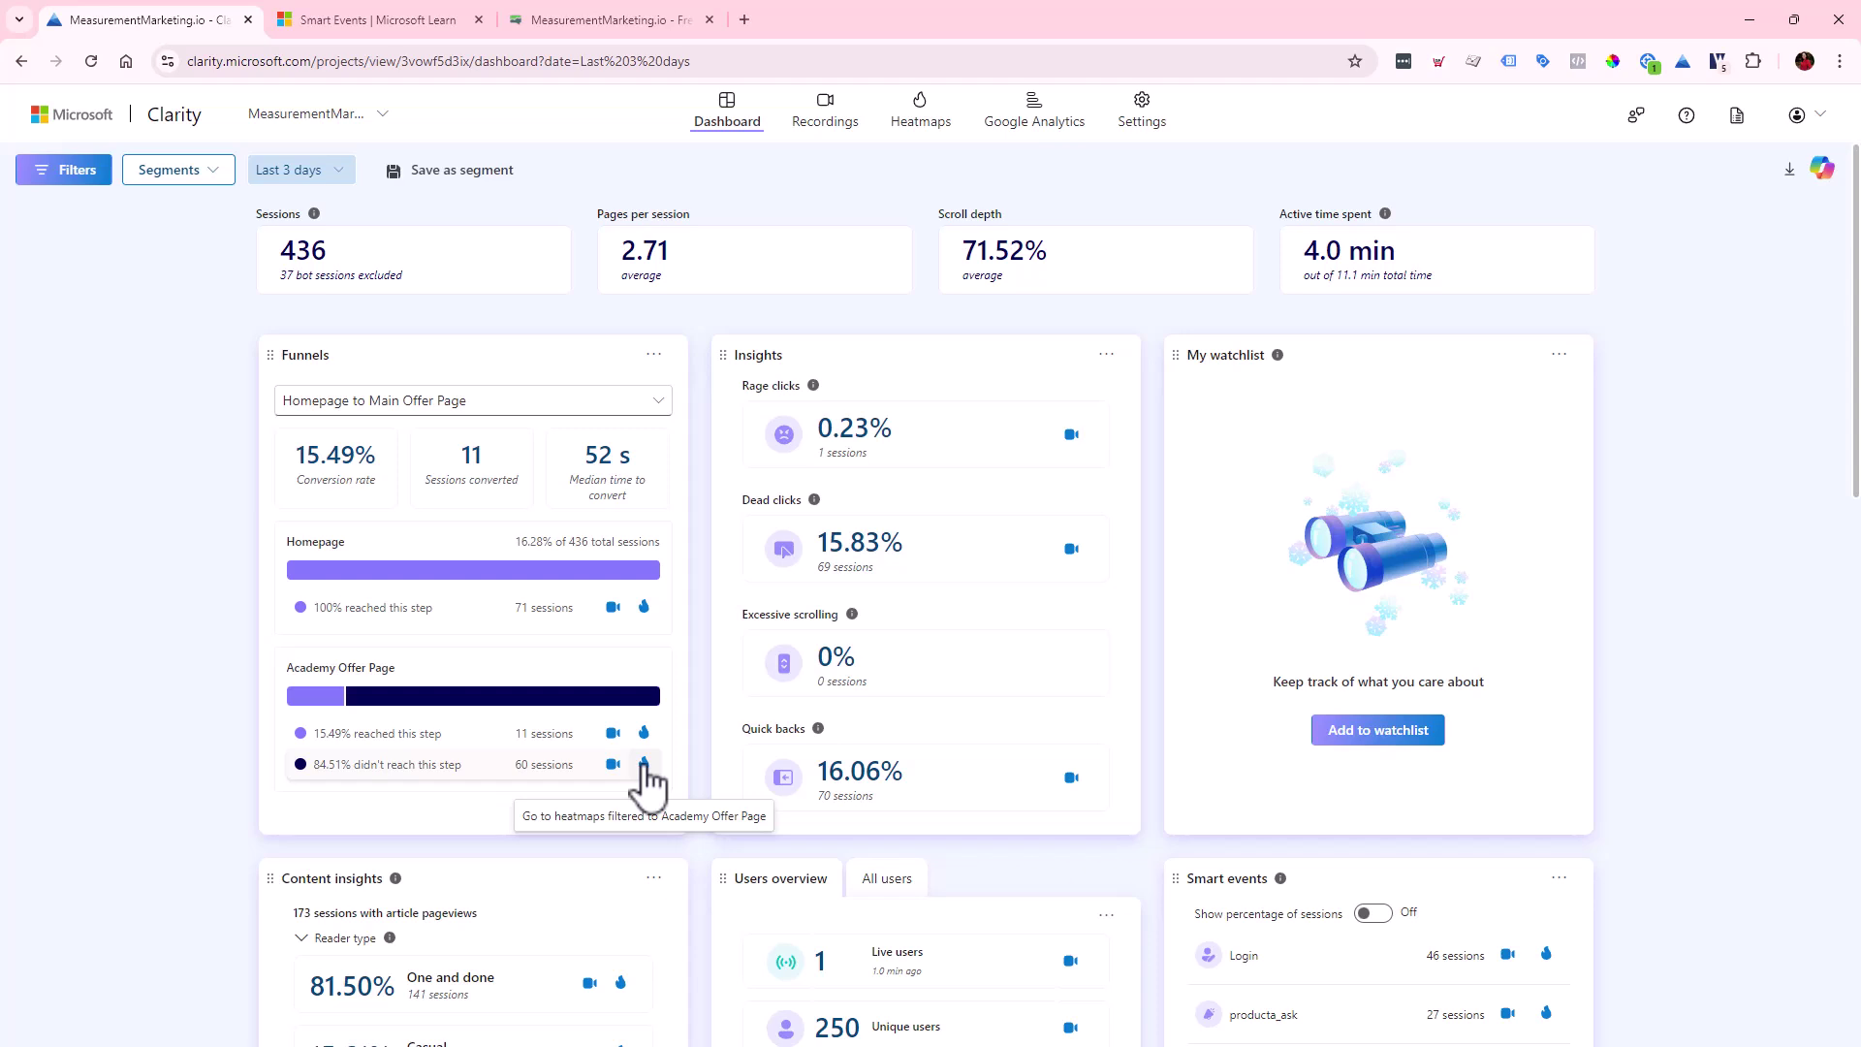
- View the homepage click heatmap for sessions that didn't reach the Academy Offer Page and check the clicks on Members Login
click(644, 766)
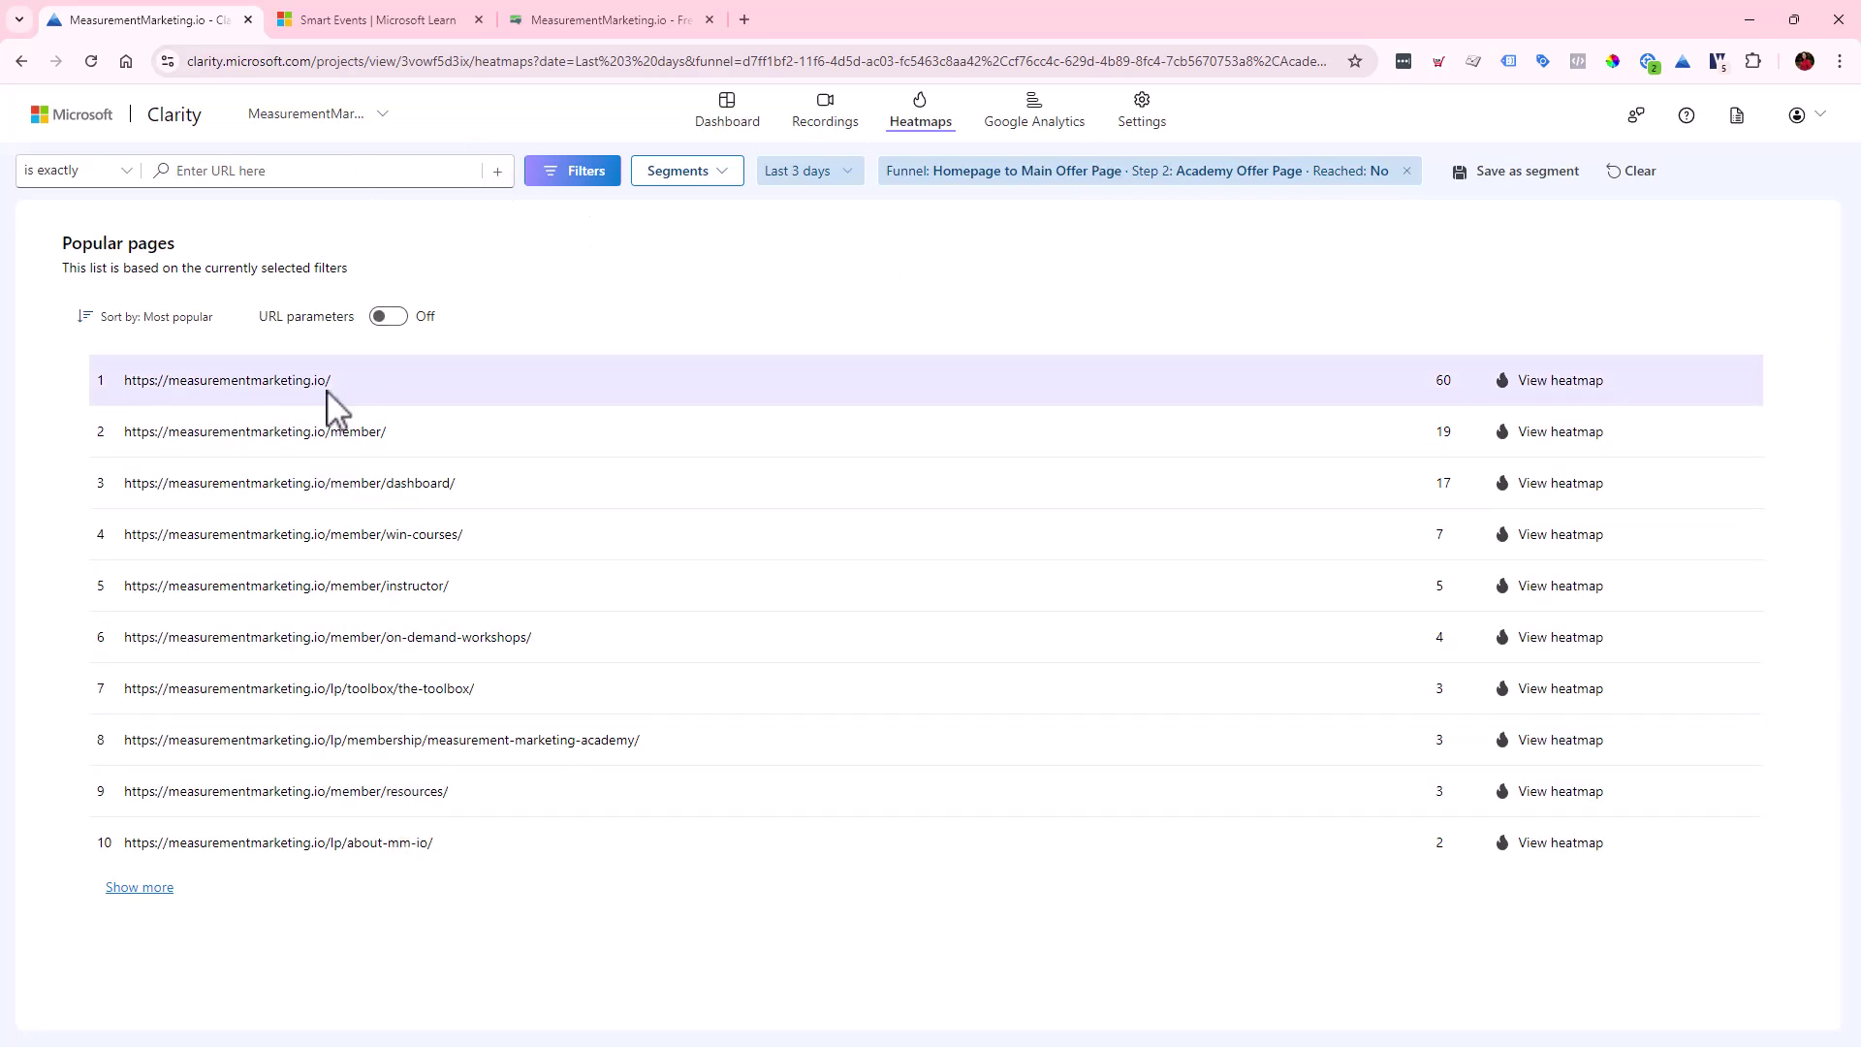
click(470, 383)
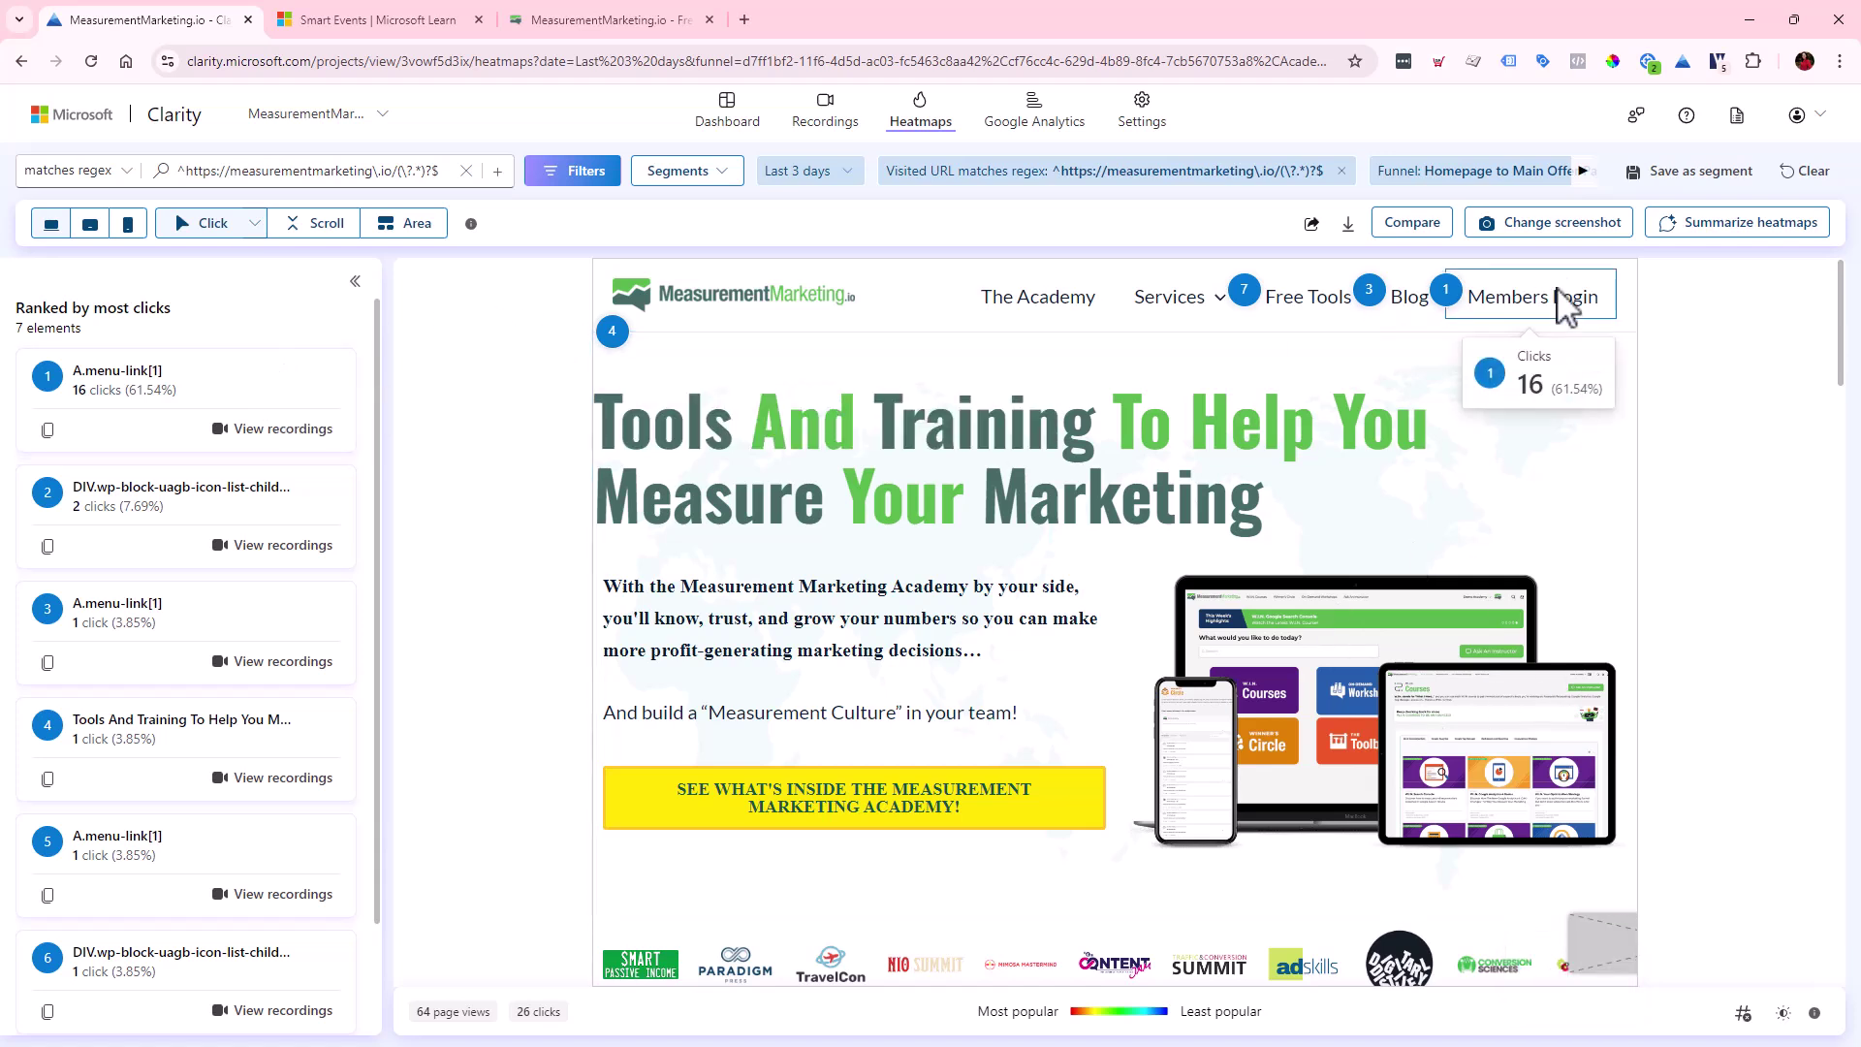
mouse_move(1473, 306)
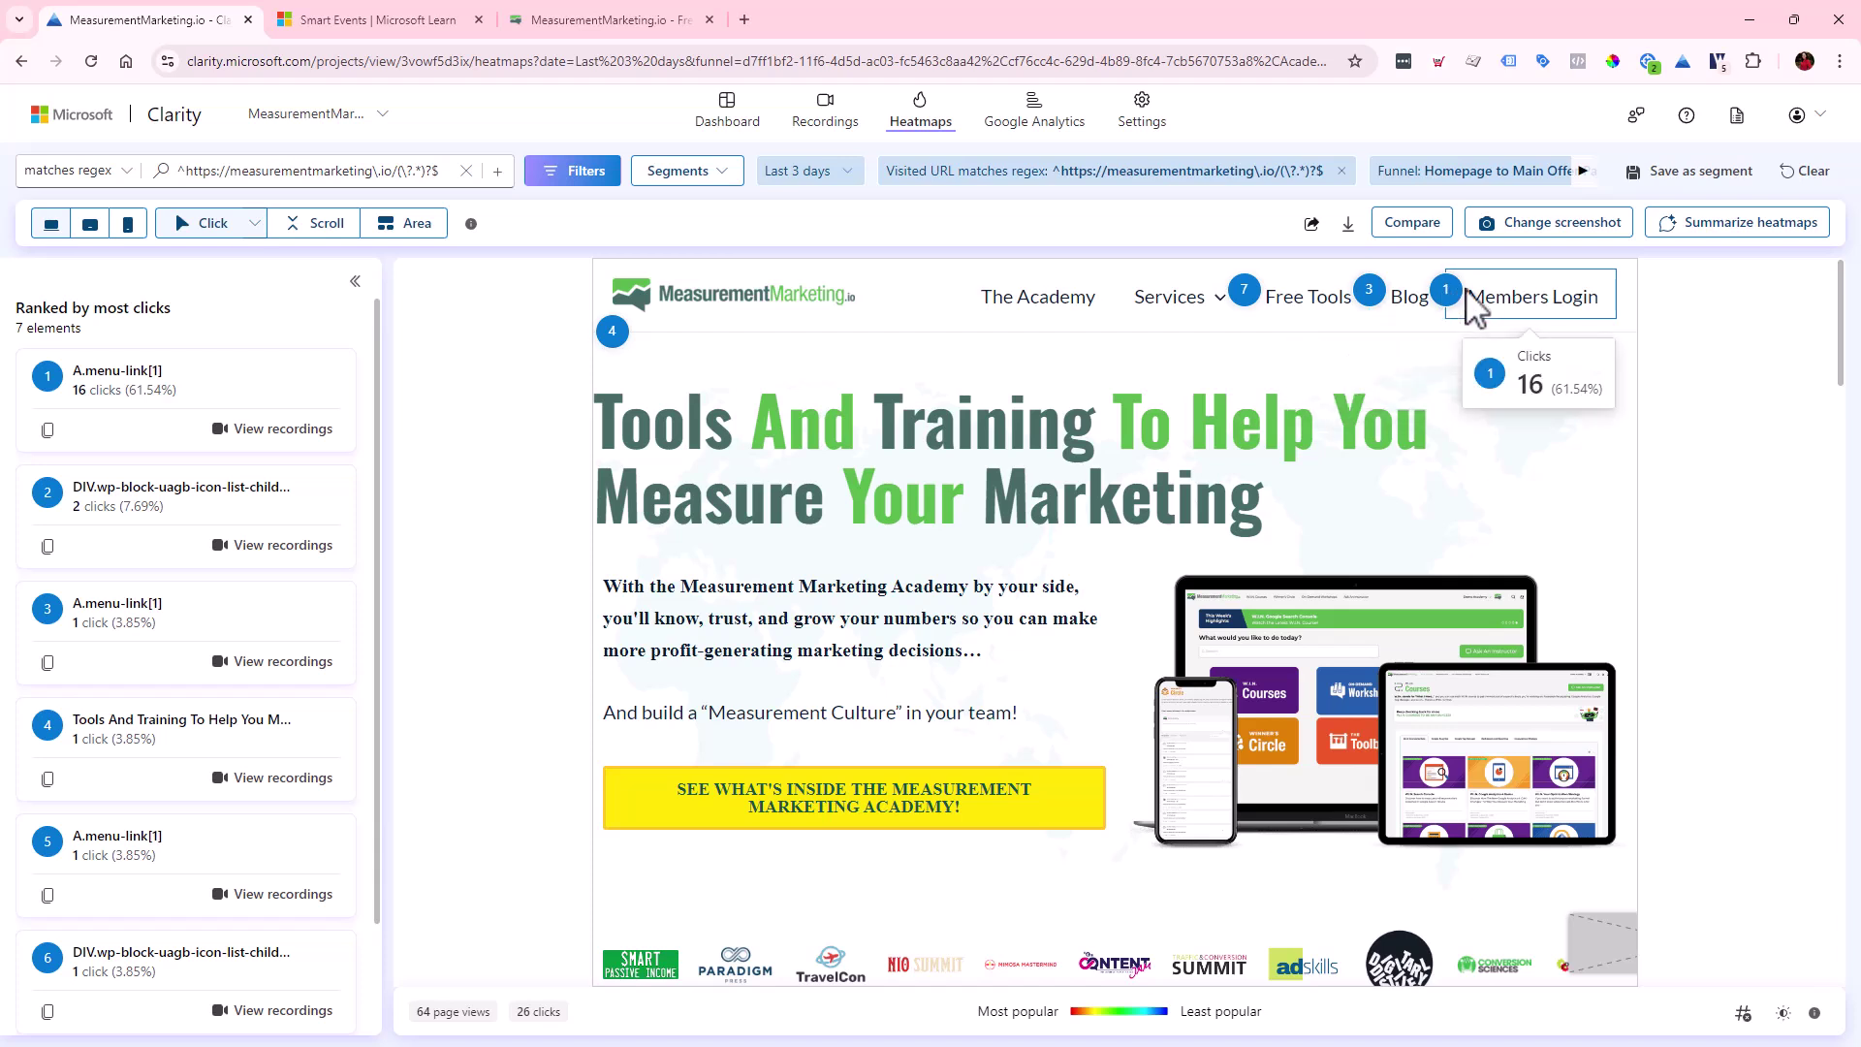
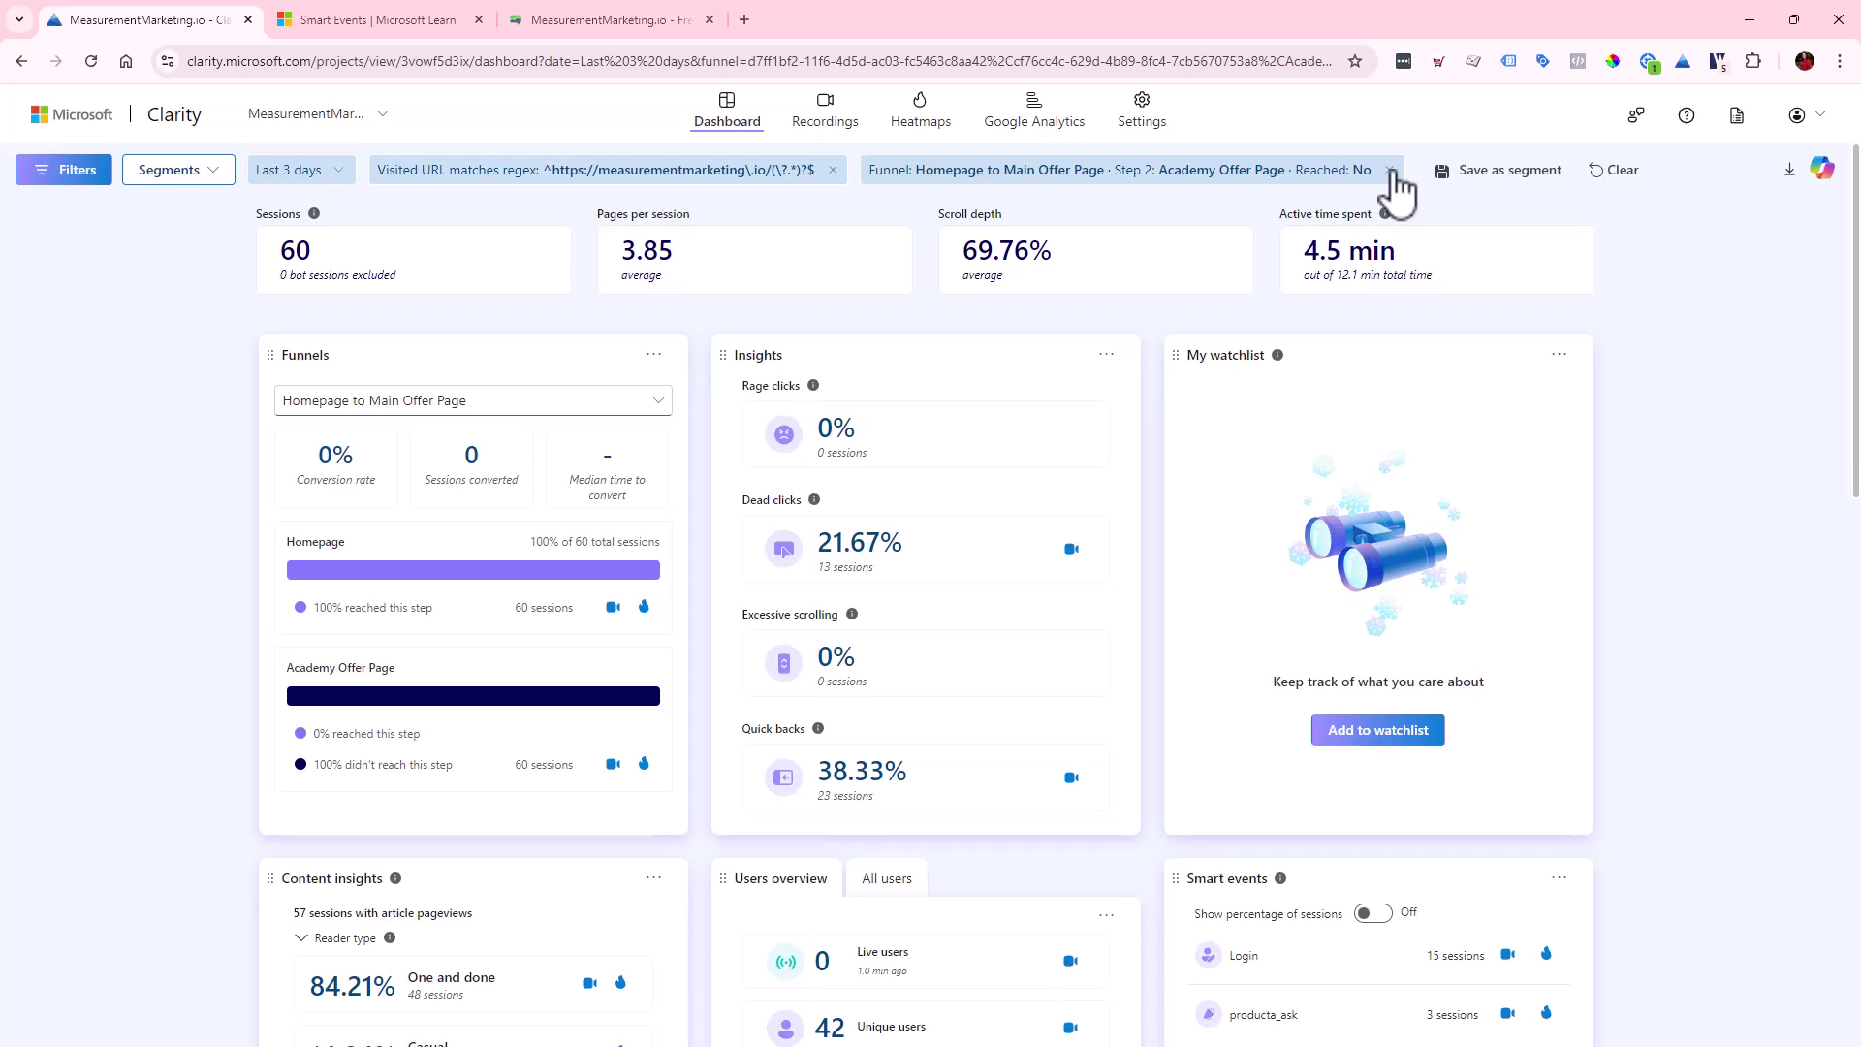
- Remove the funnel and visited-URL filters from the dashboard, and switch the Funnels card to Toolbox to check its conversion rate
click(1392, 170)
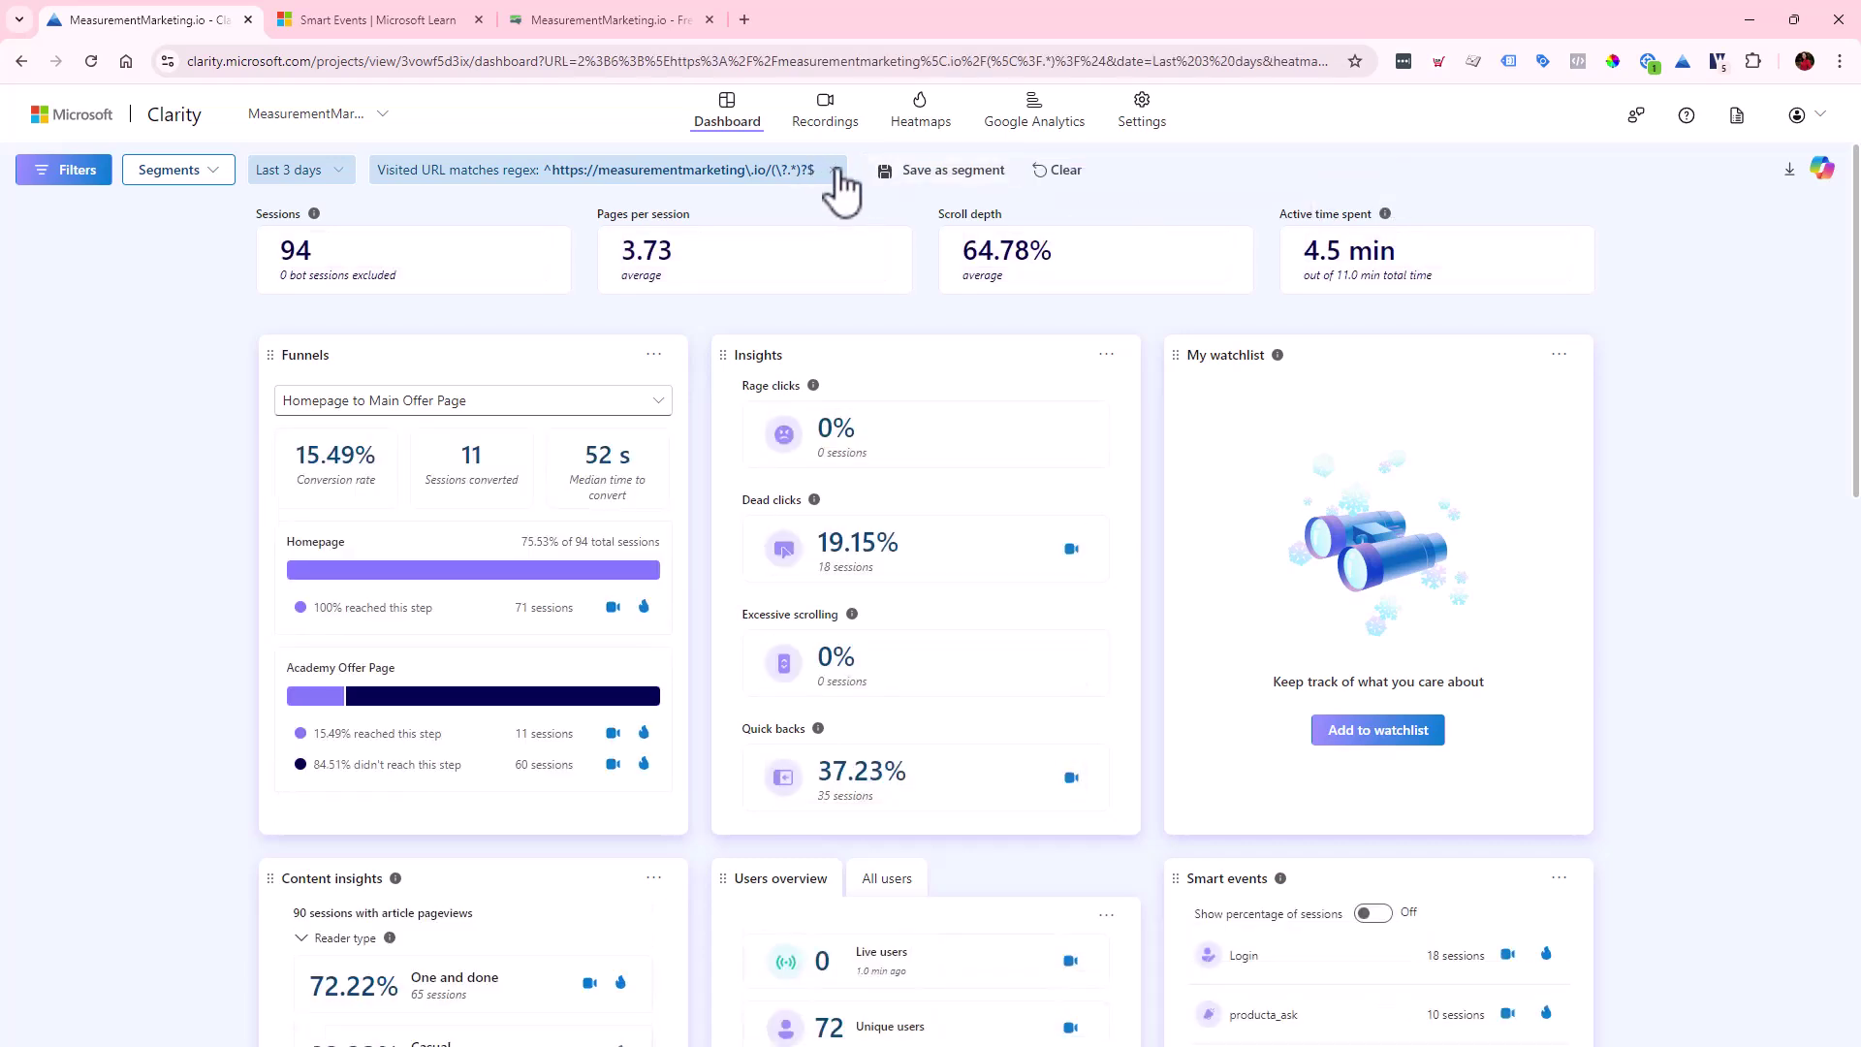
click(835, 171)
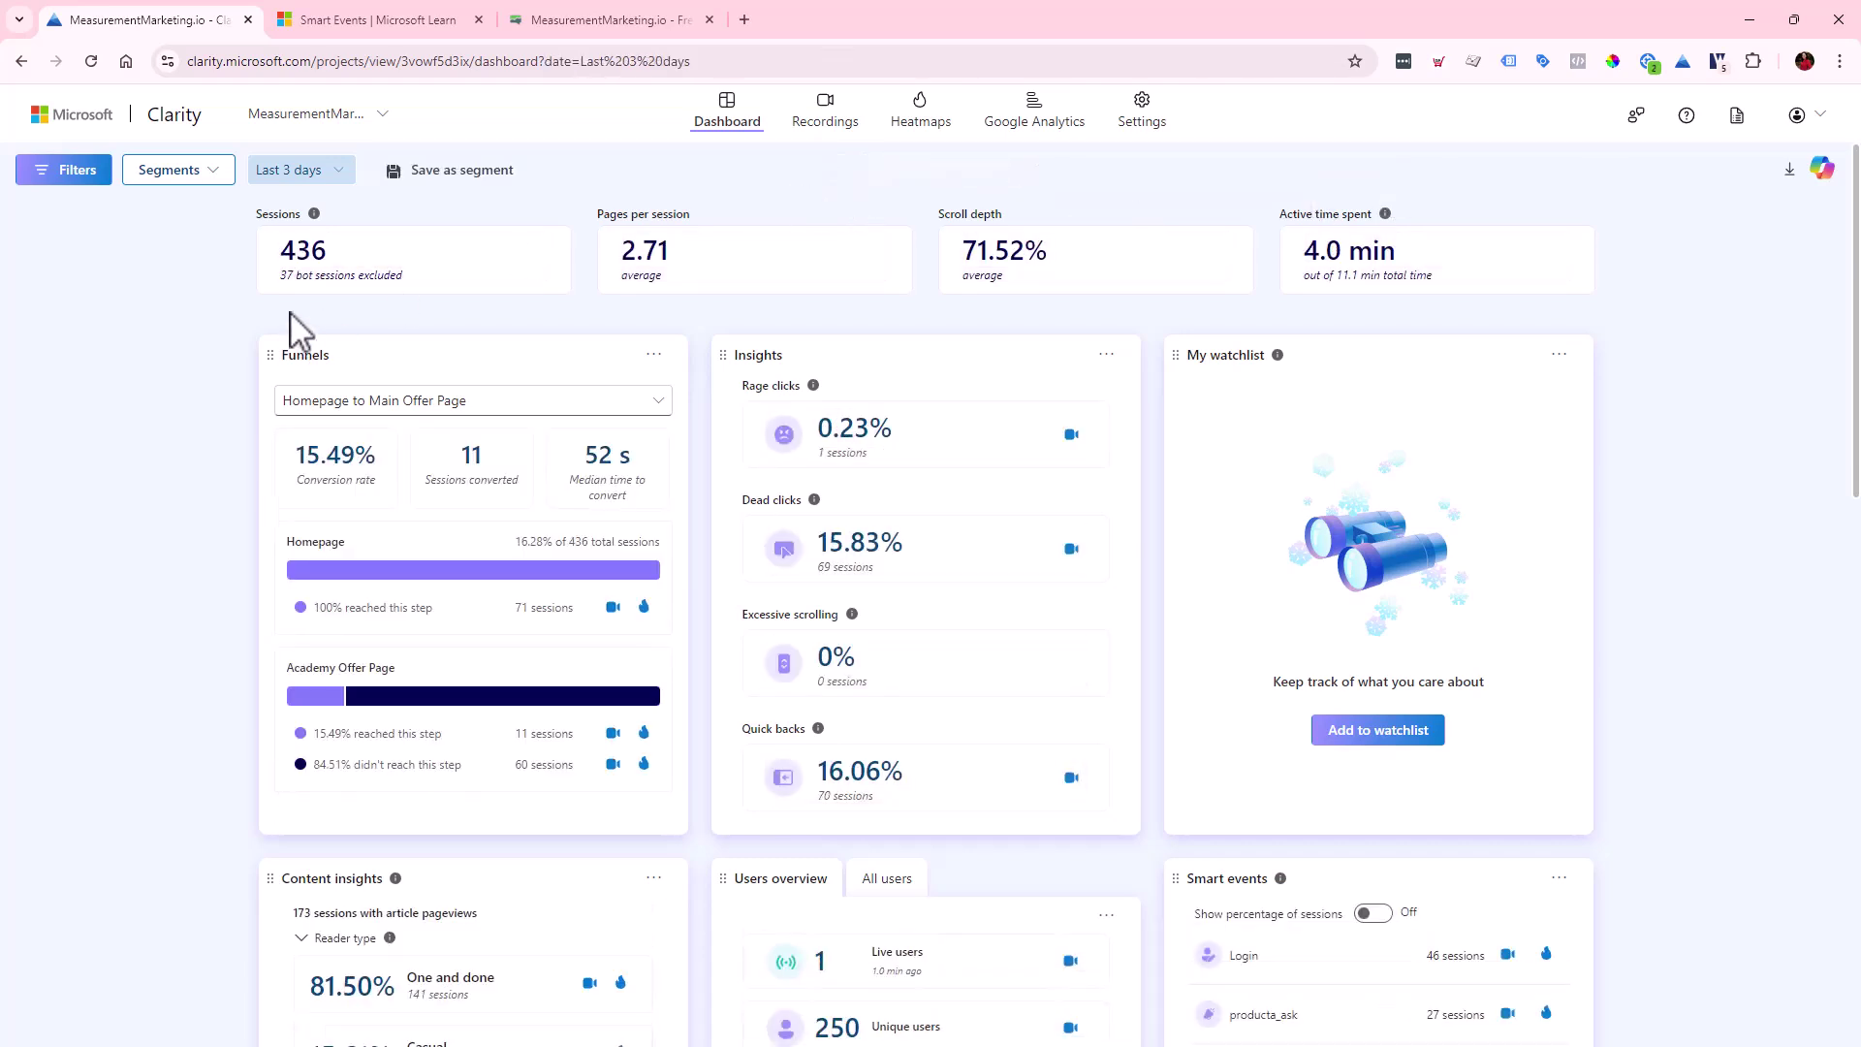
click(423, 419)
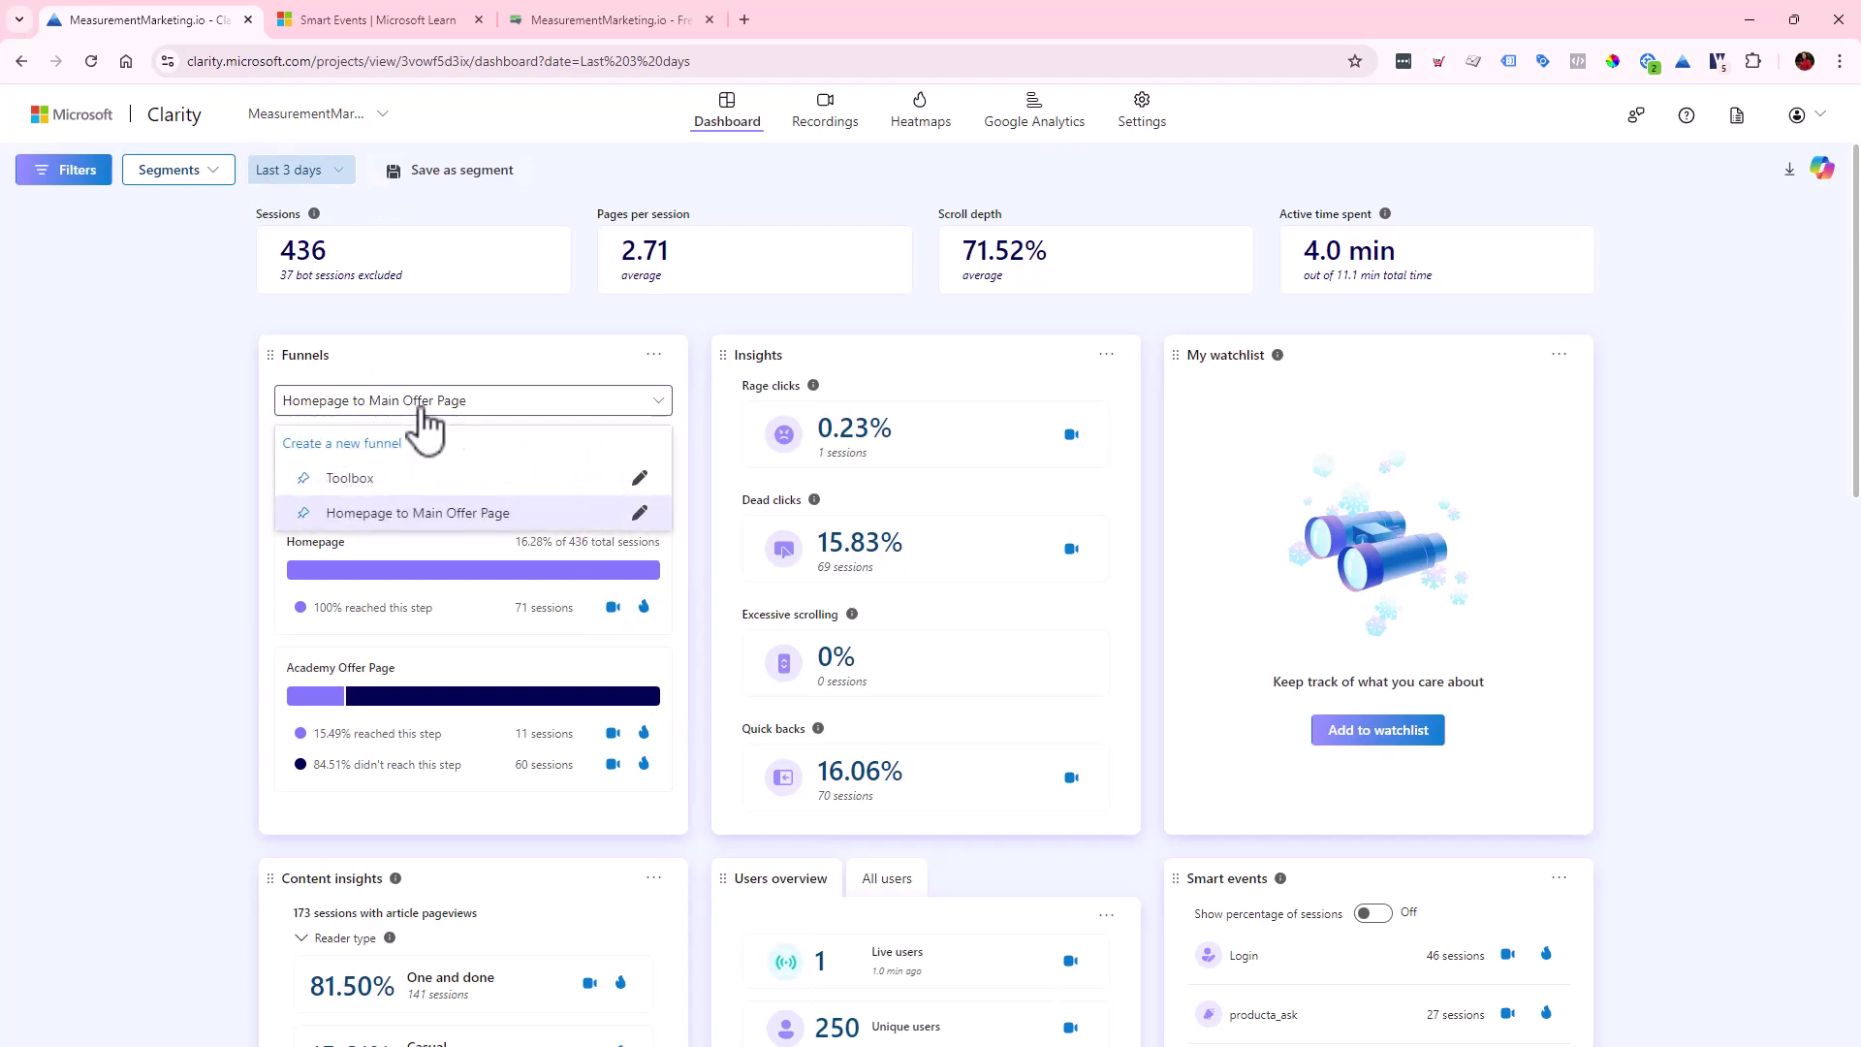
click(396, 485)
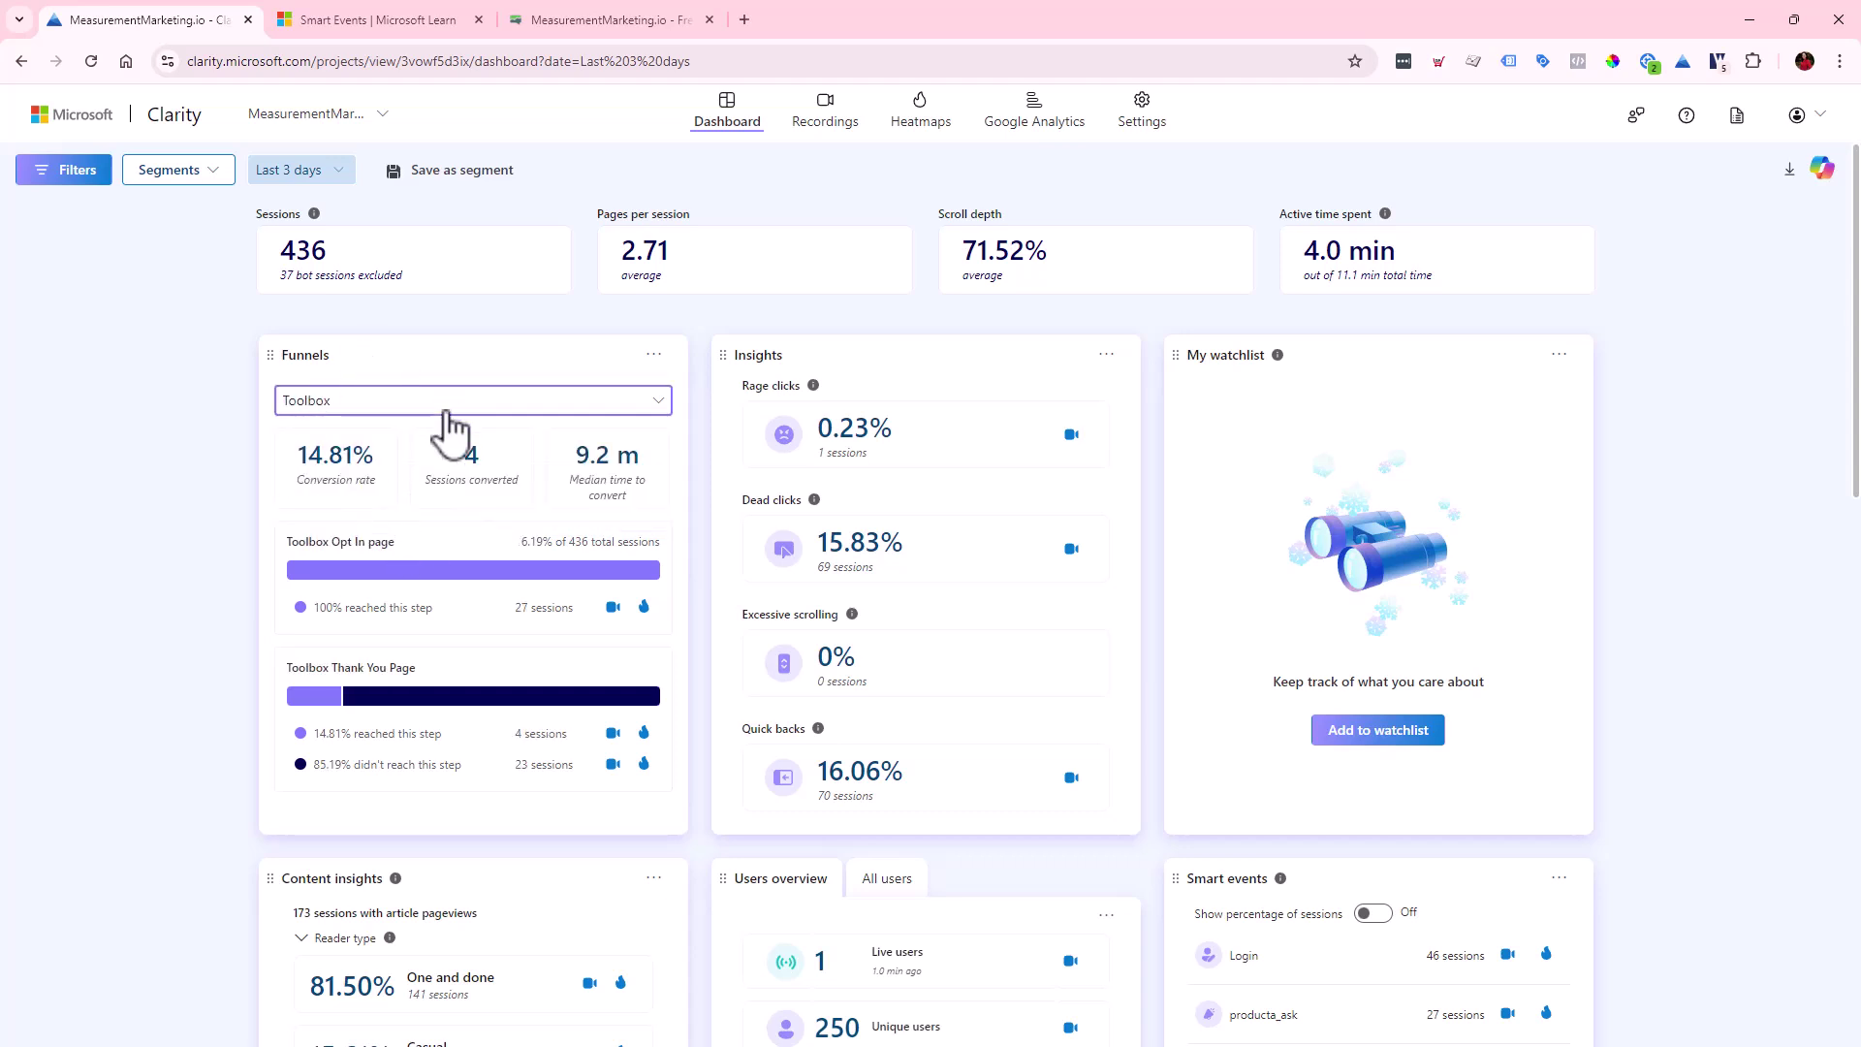
drag(289, 453, 370, 458)
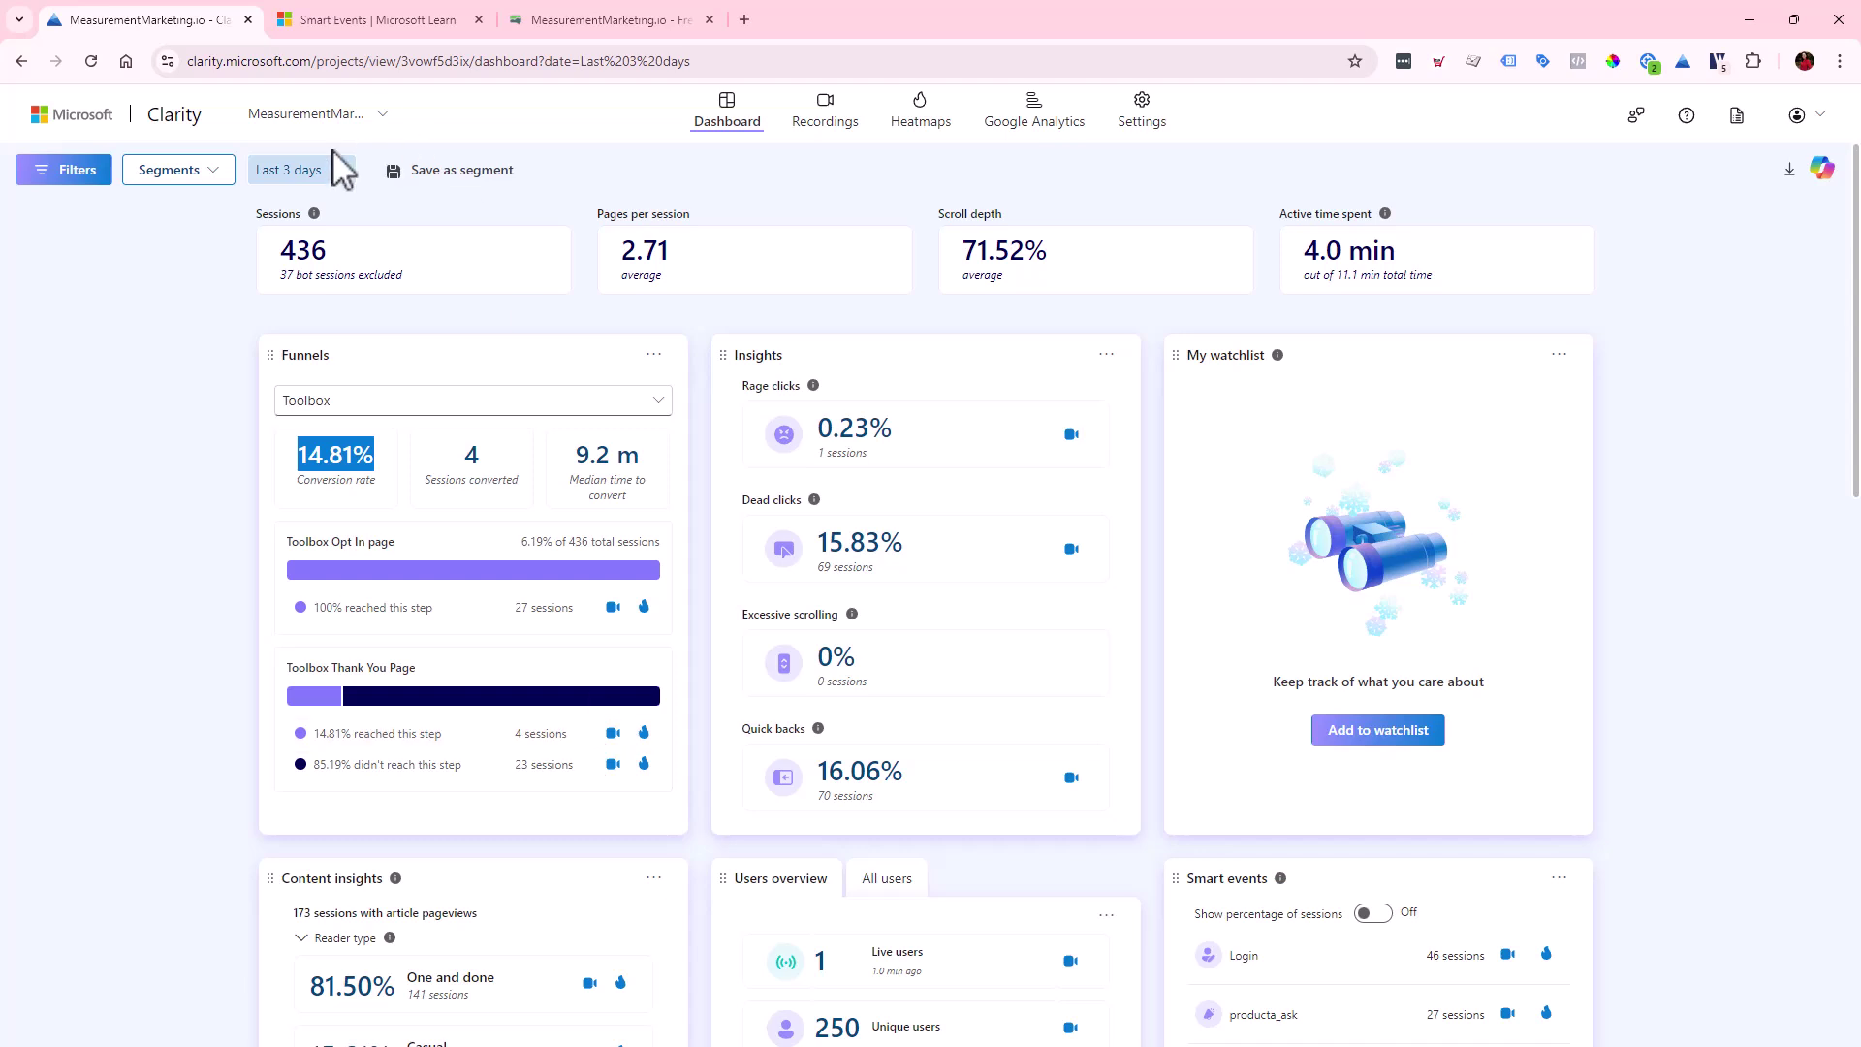
- Open the dashboard filters, enter 30 days as the time frame, and switch it to the custom range 07/16/2024 to 08/14/2024
click(55, 173)
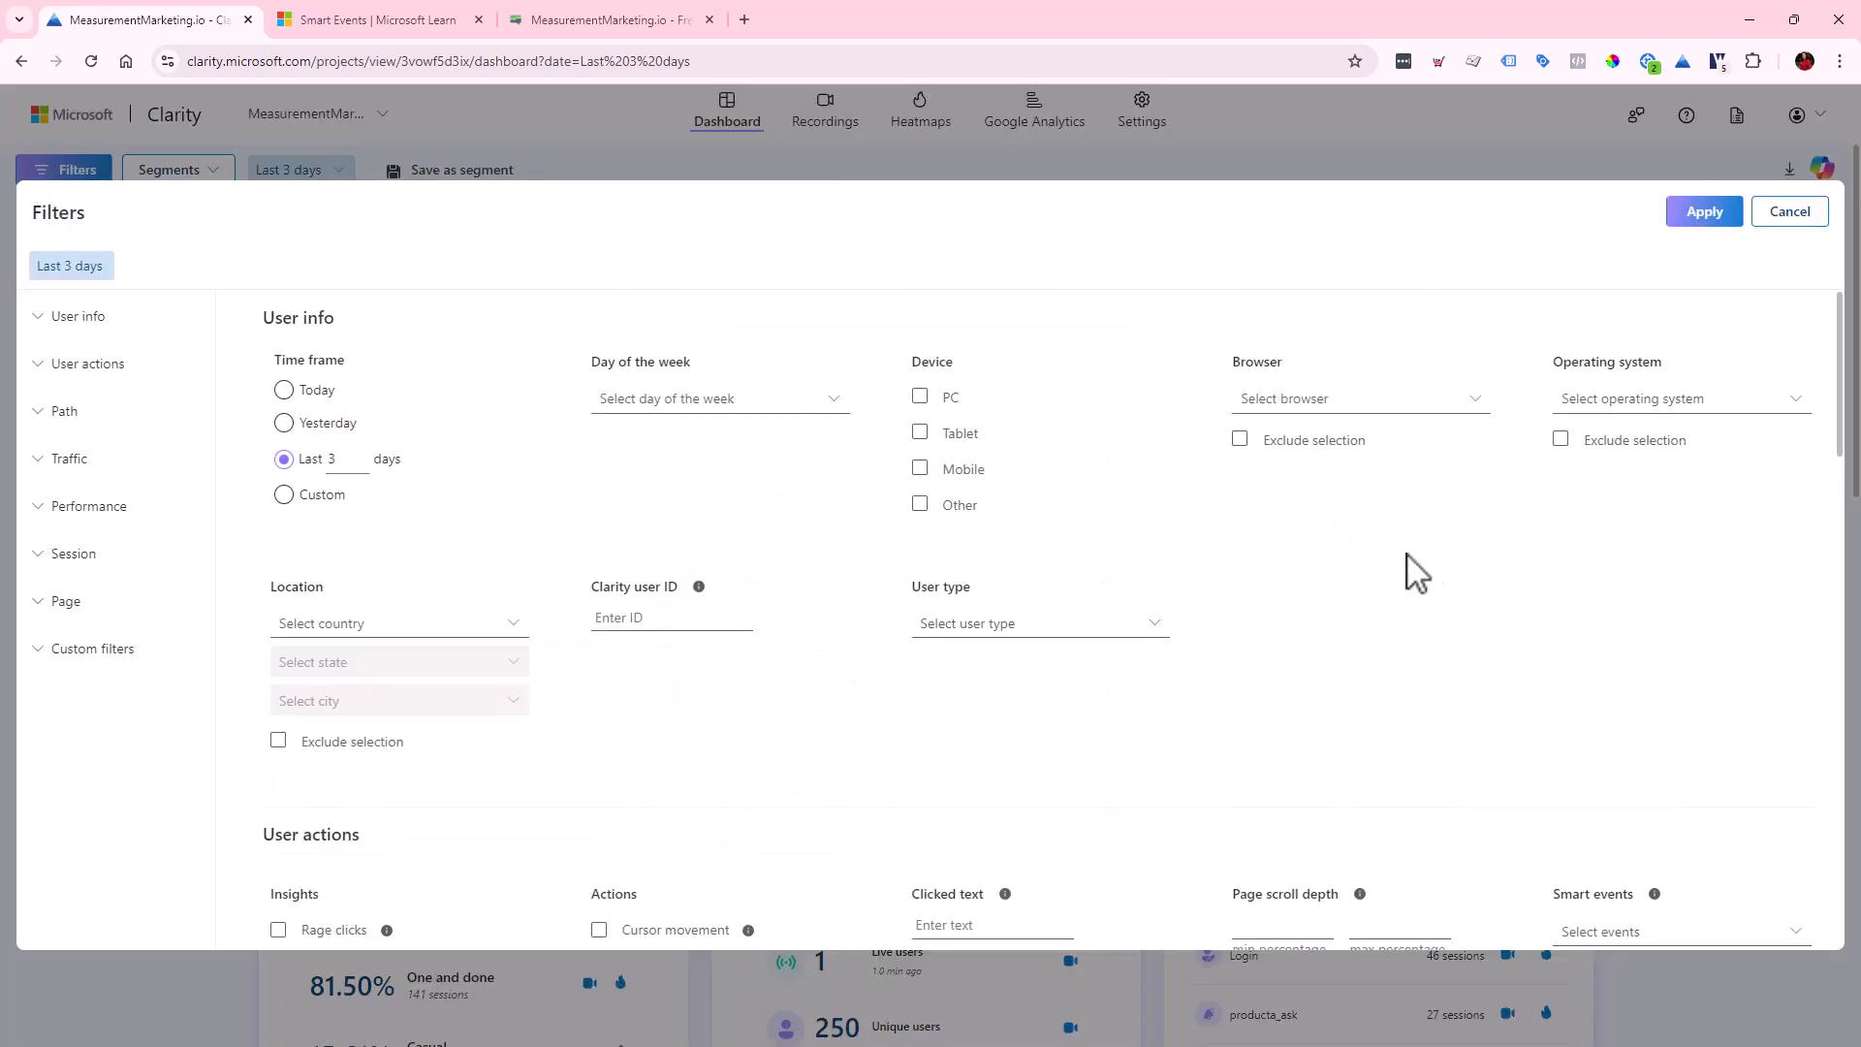
scroll(1532, 683, down, 1)
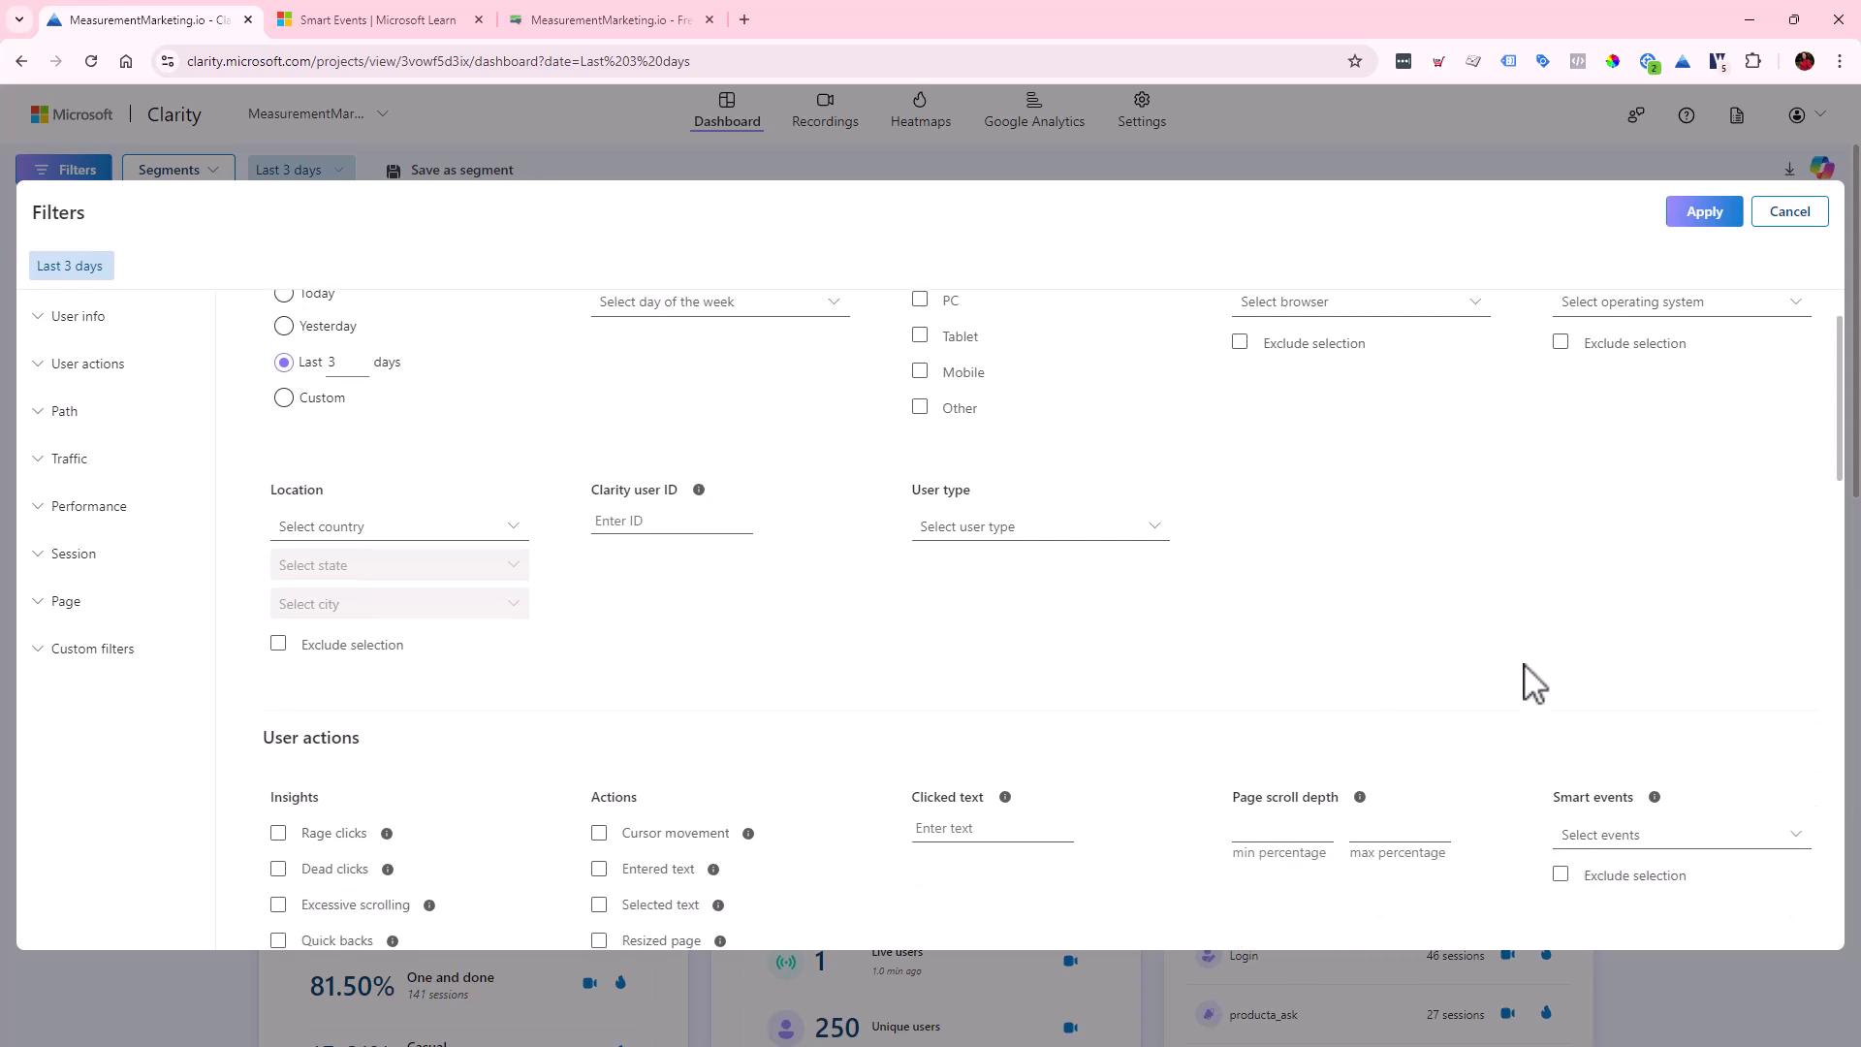
scroll(1532, 683, up, 1)
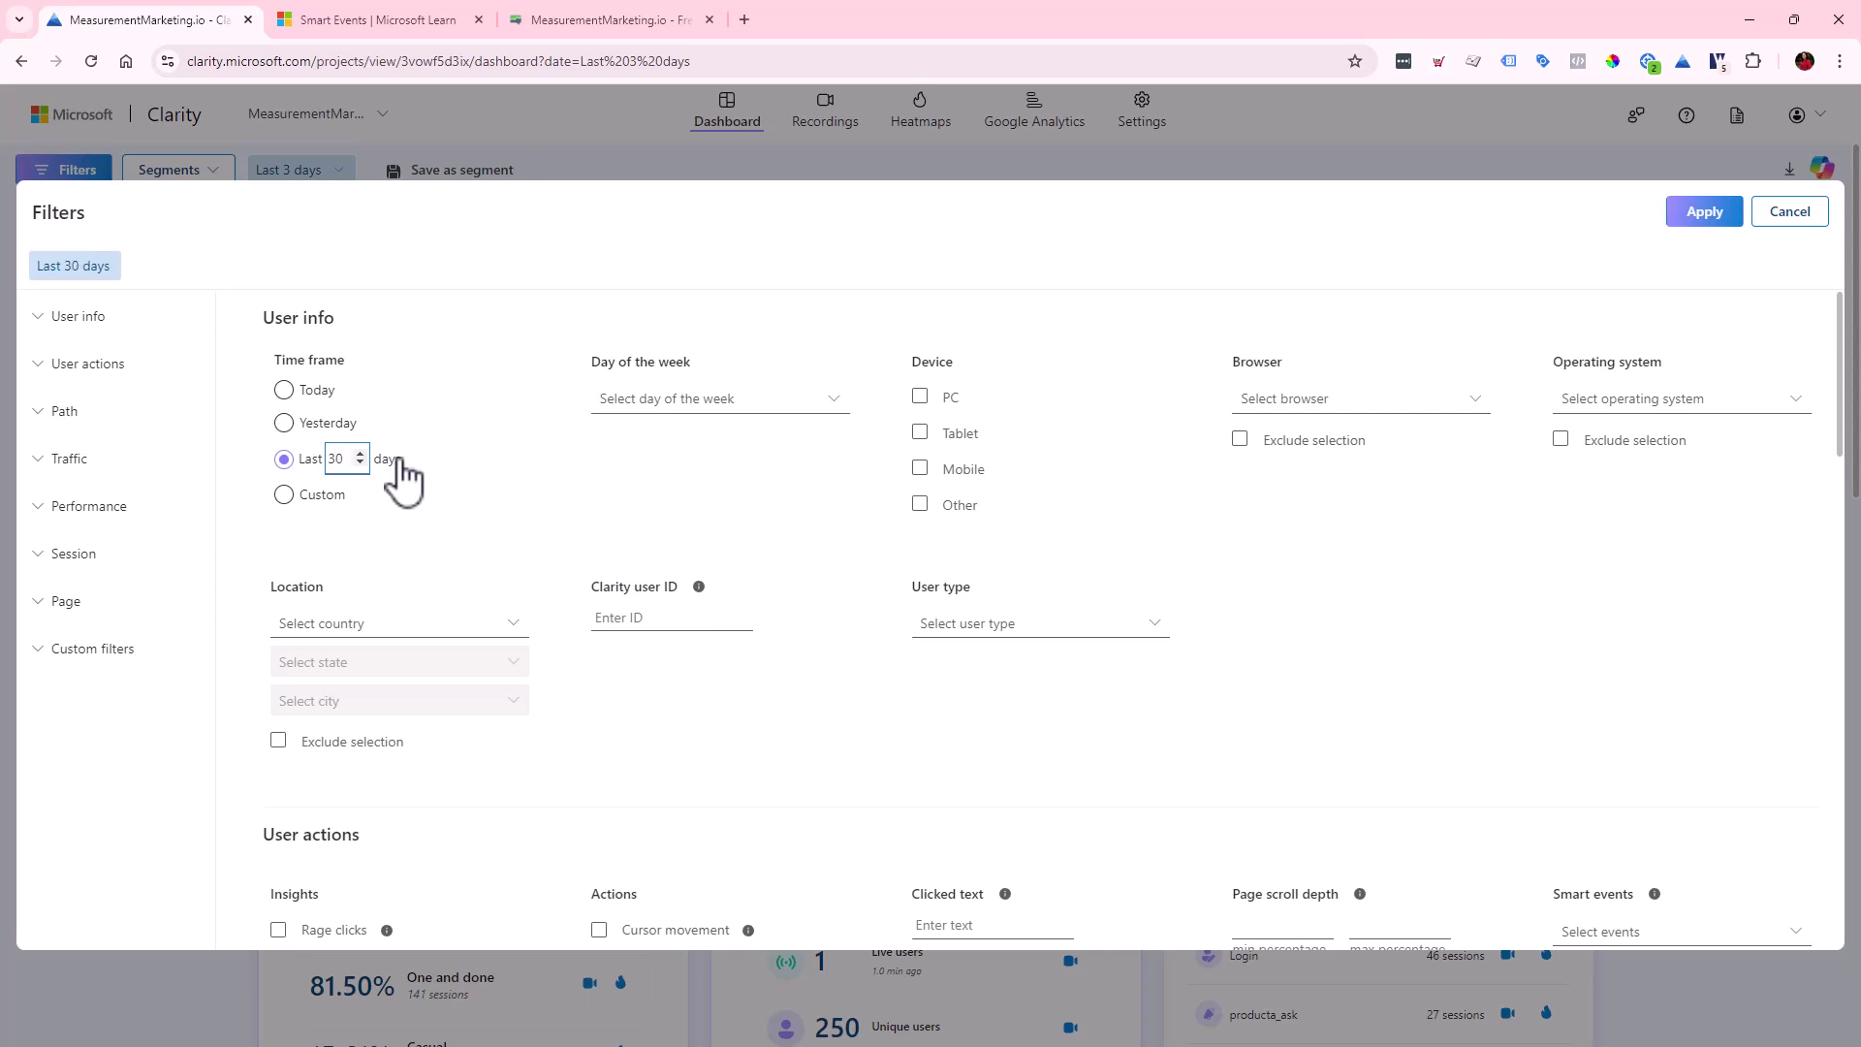
click(322, 494)
click(527, 529)
scroll(677, 532, down, 3)
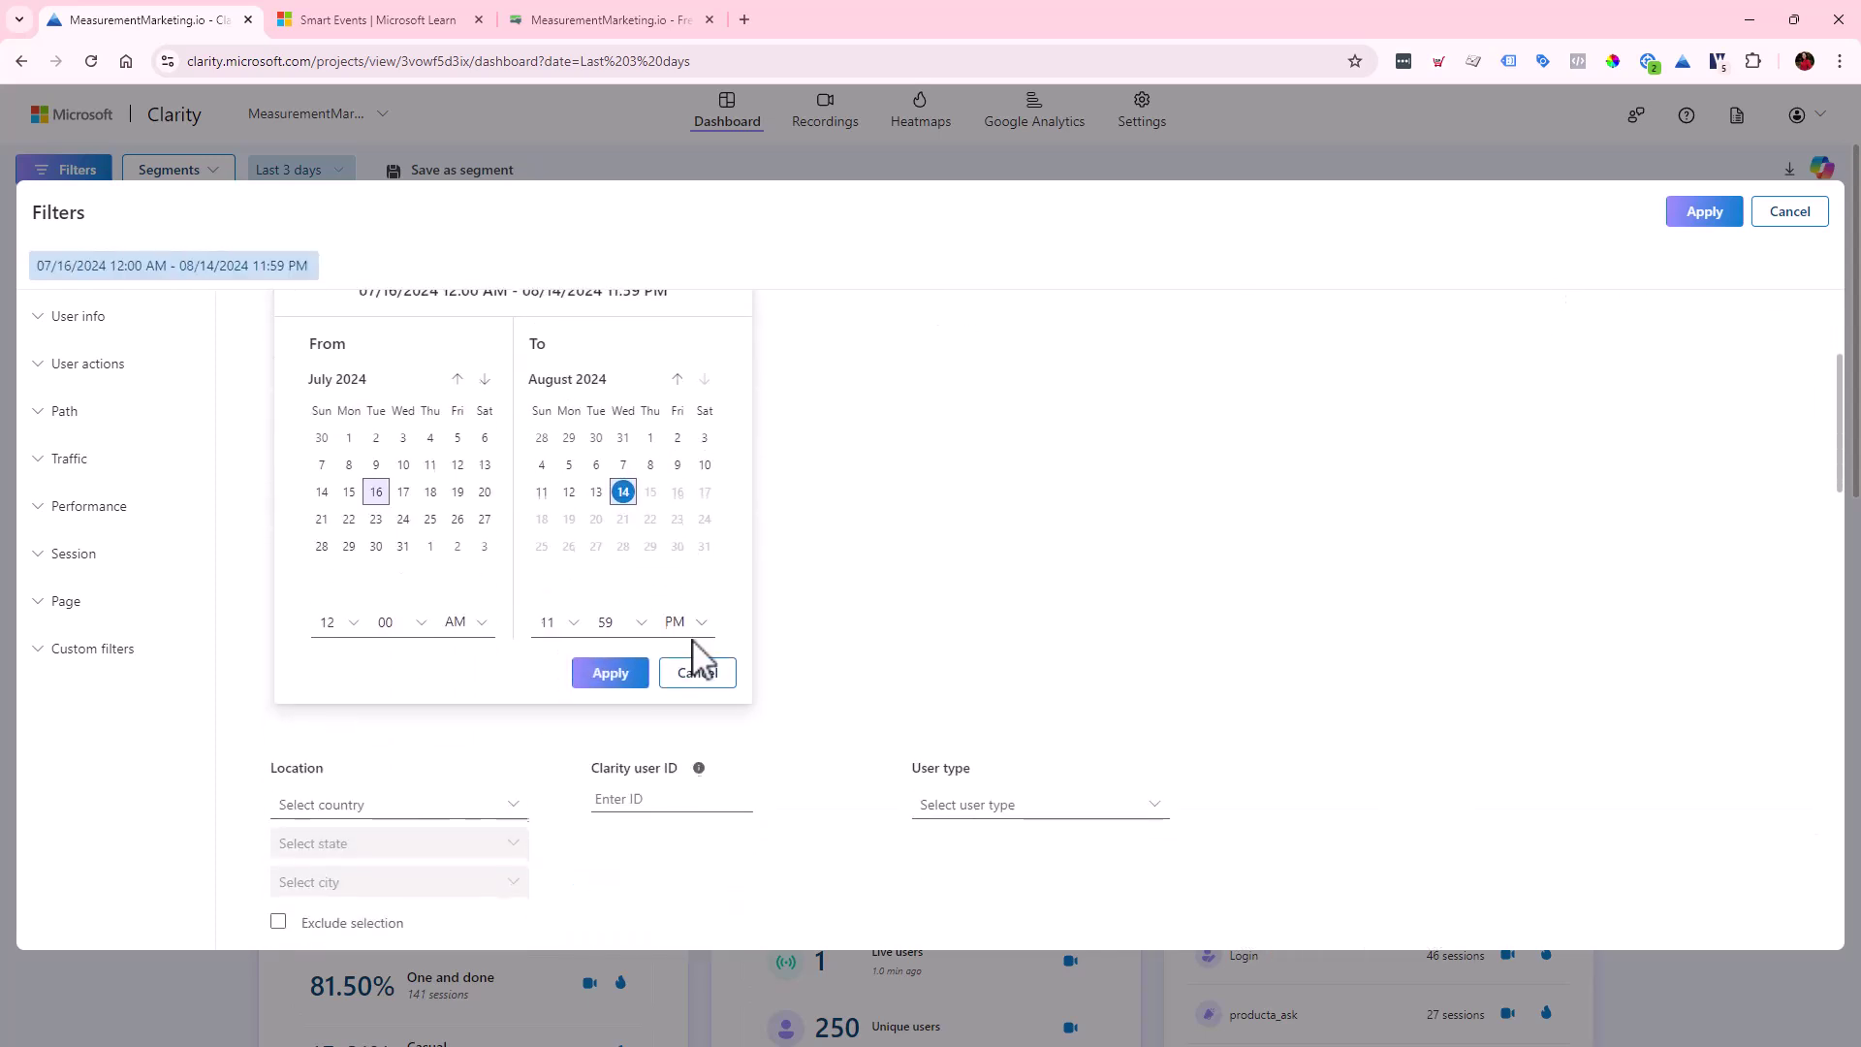
click(696, 675)
scroll(906, 615, up, 3)
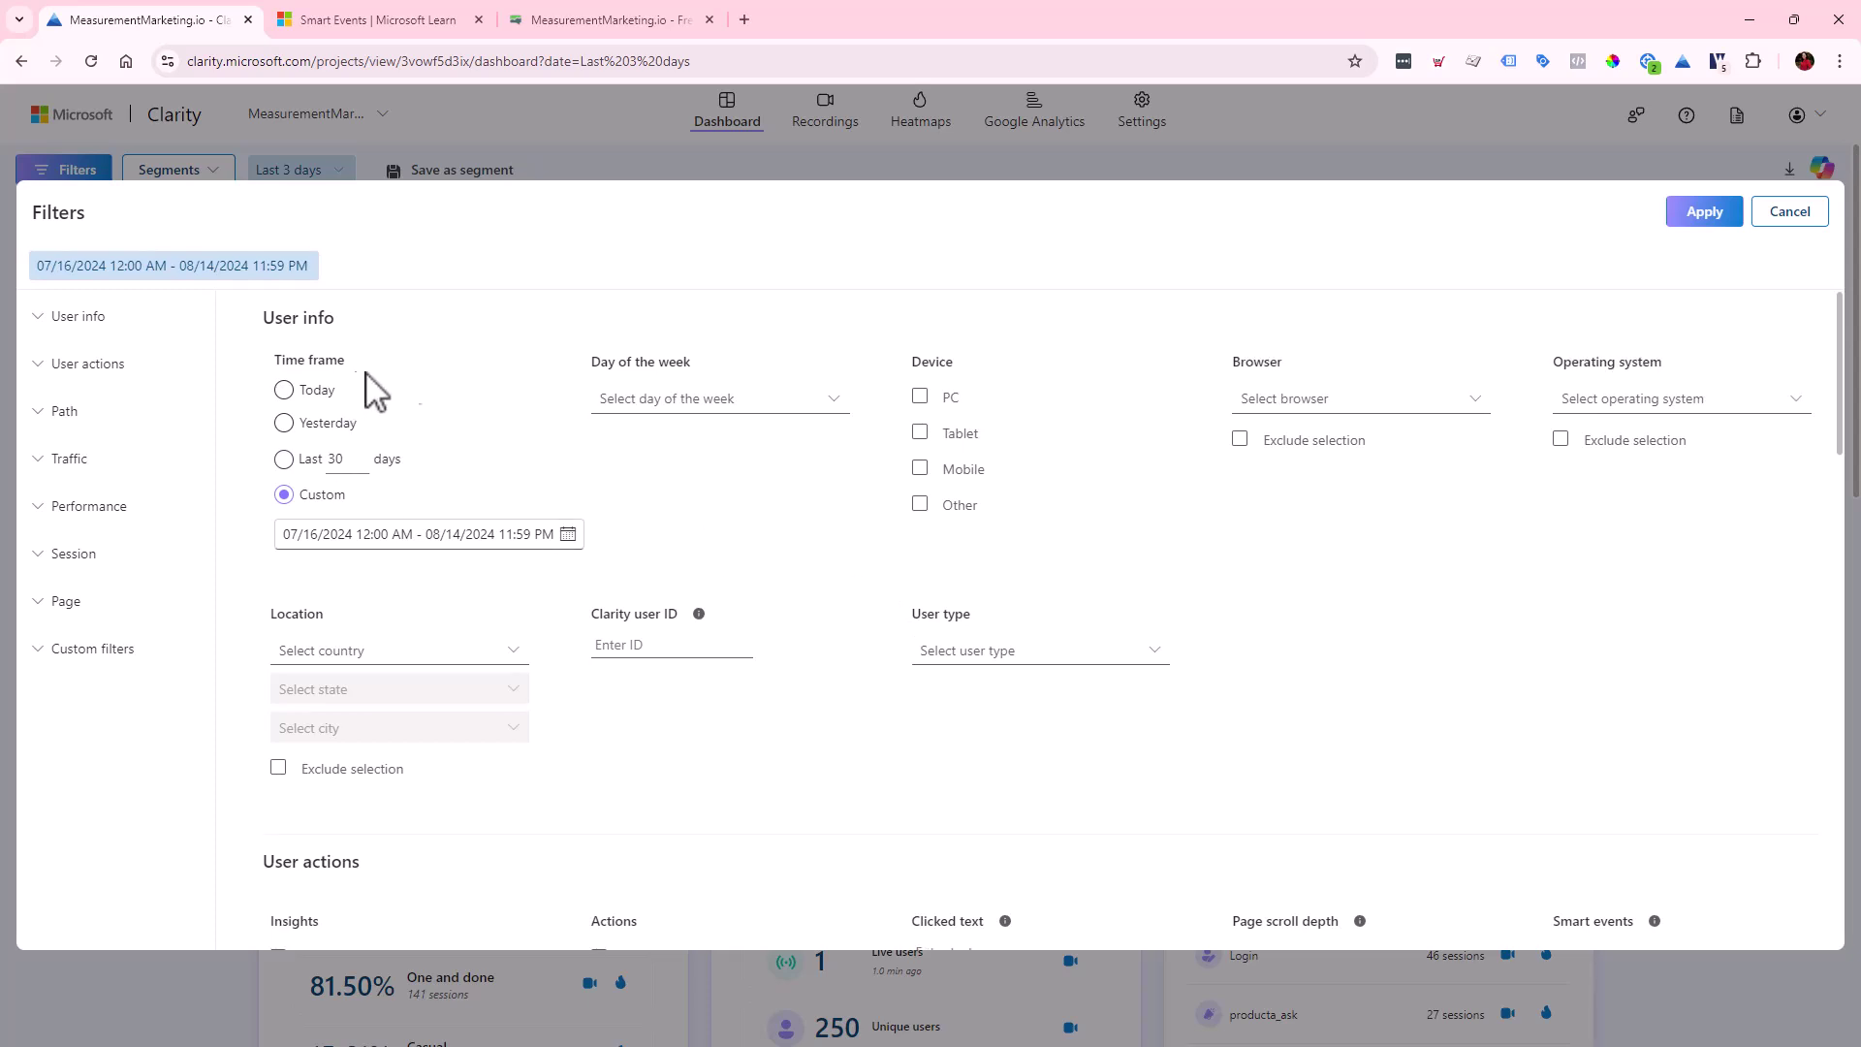
- Review the User info filters, including the day-of-the-week choices and the location's exclude option
click(722, 399)
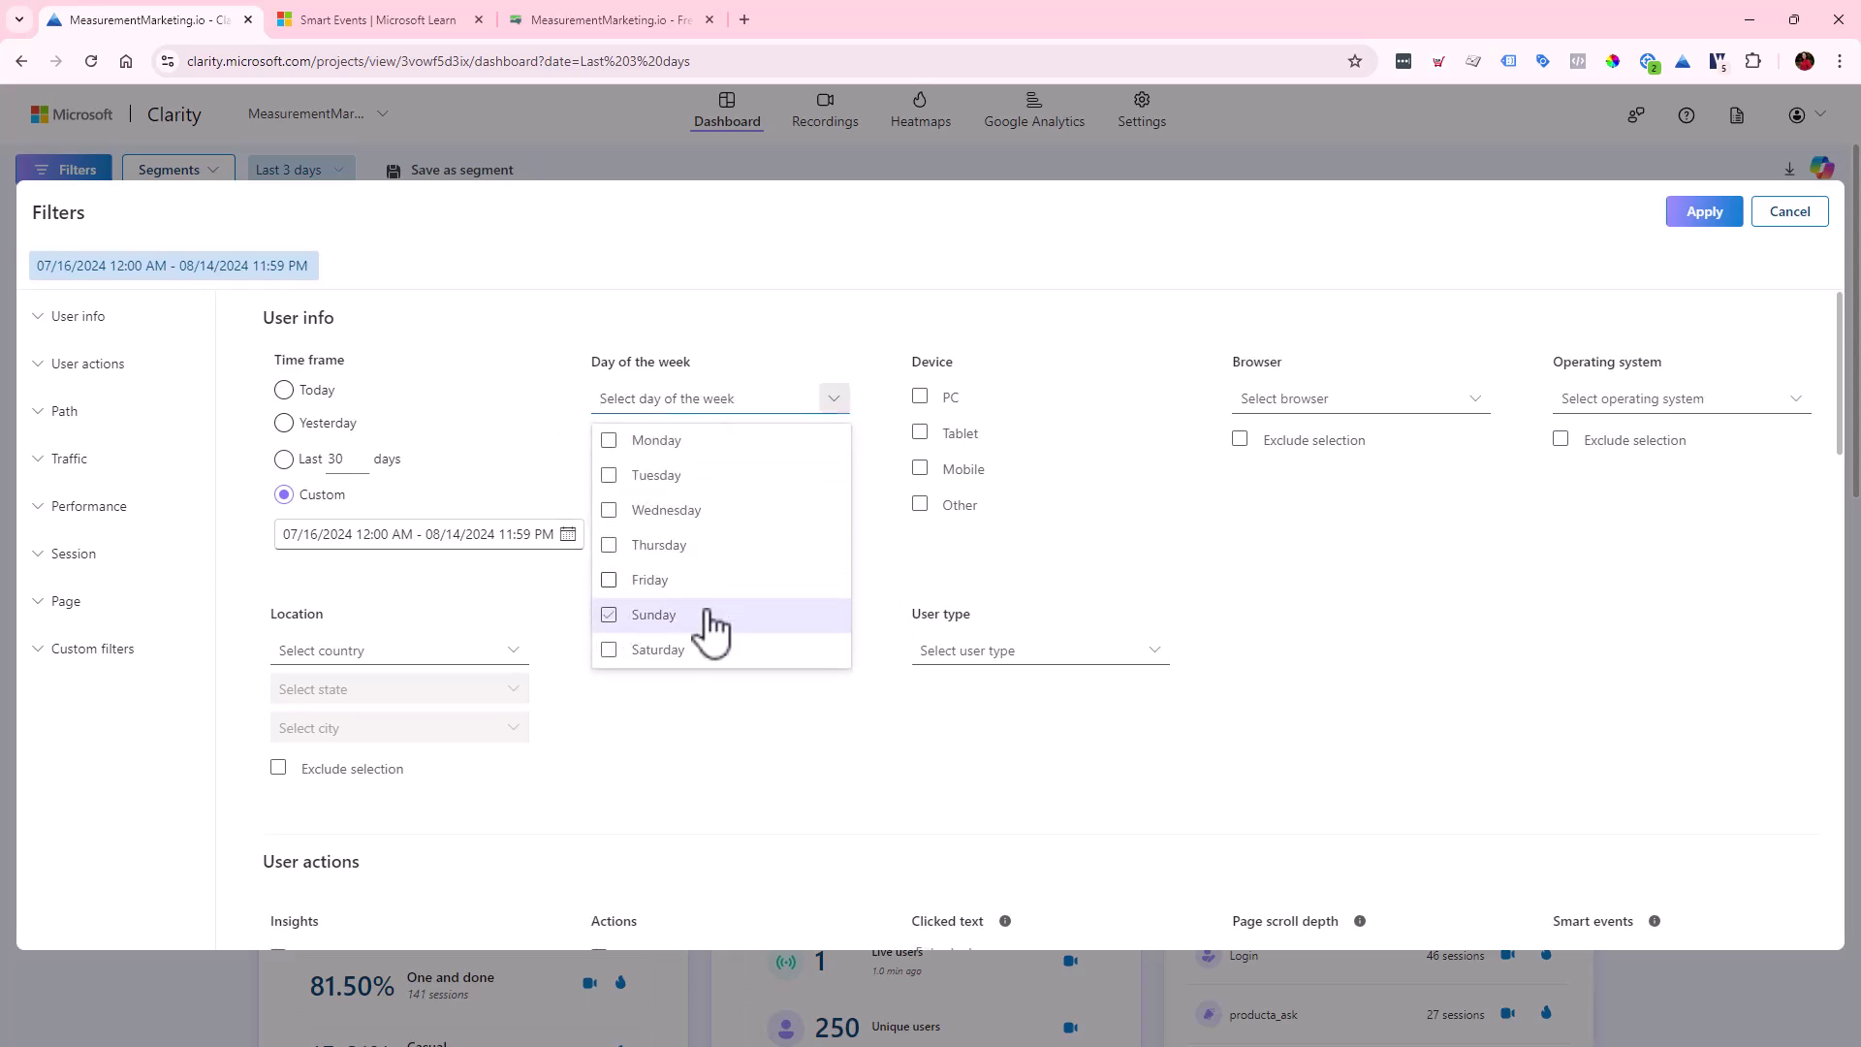
click(1291, 605)
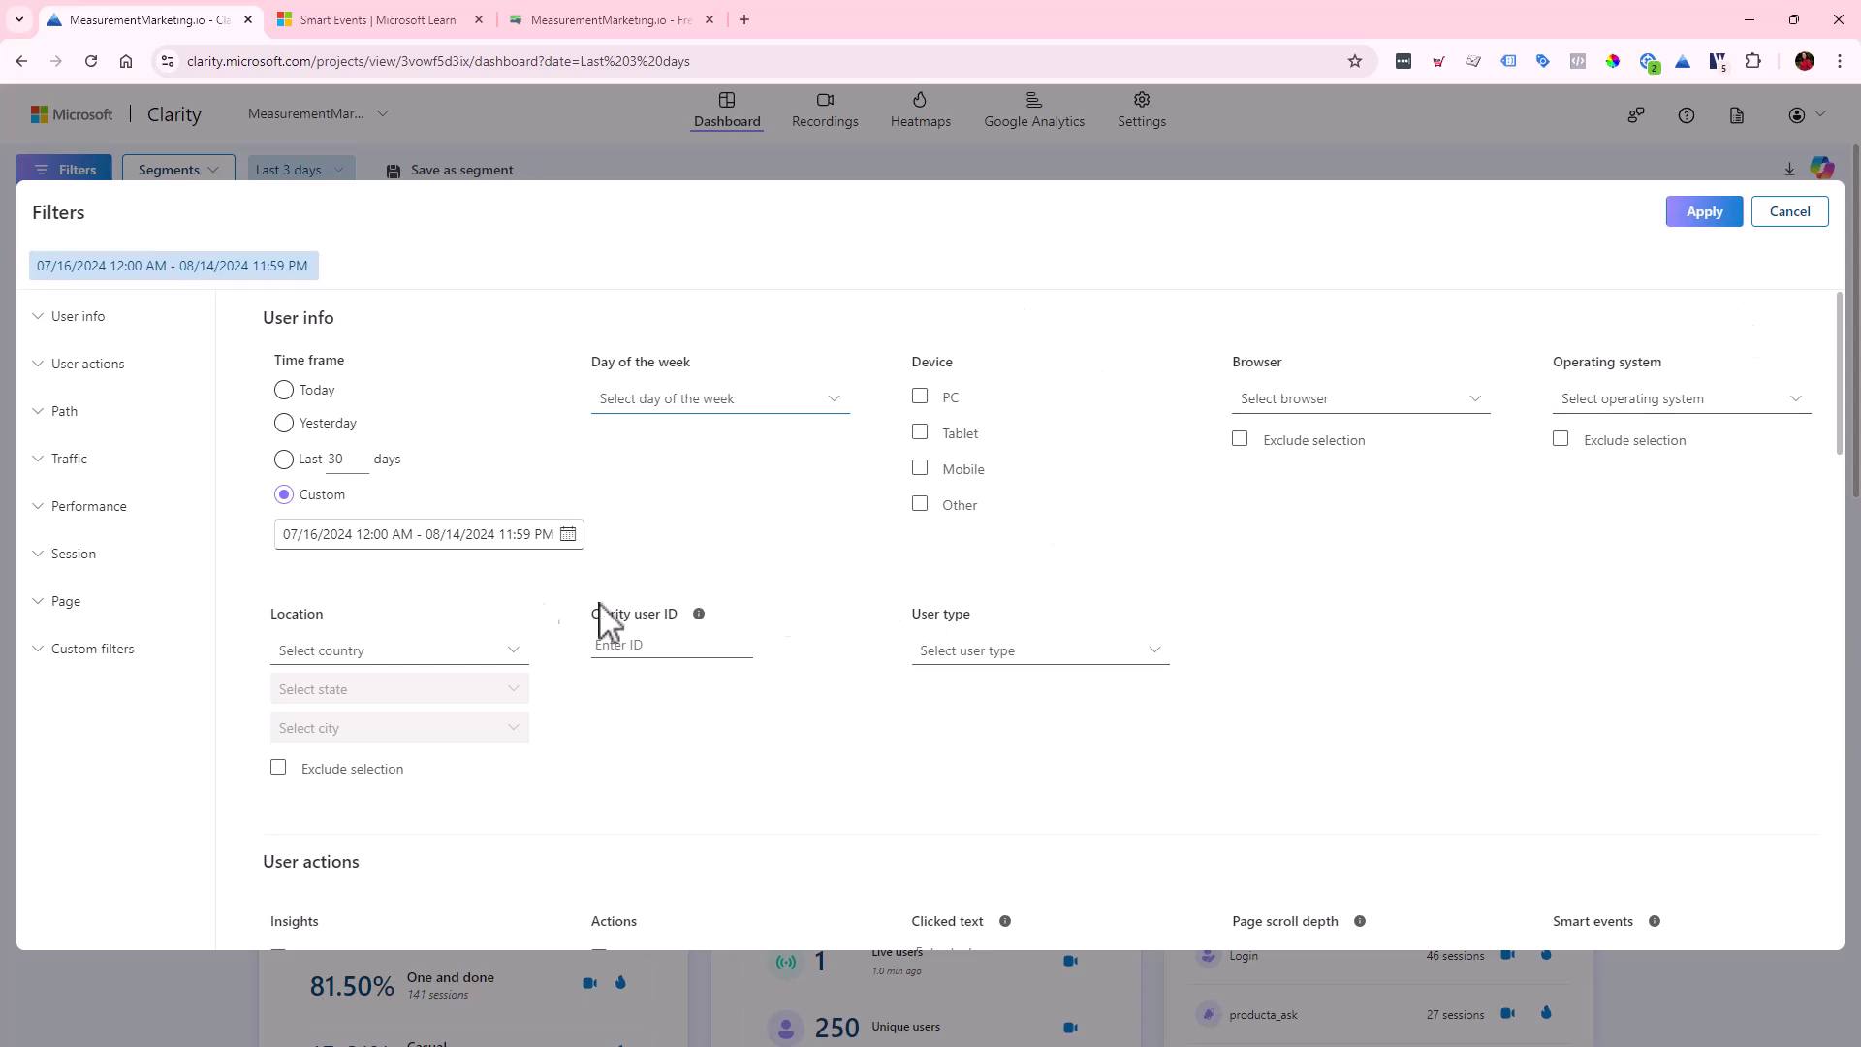
scroll(523, 609, down, 2)
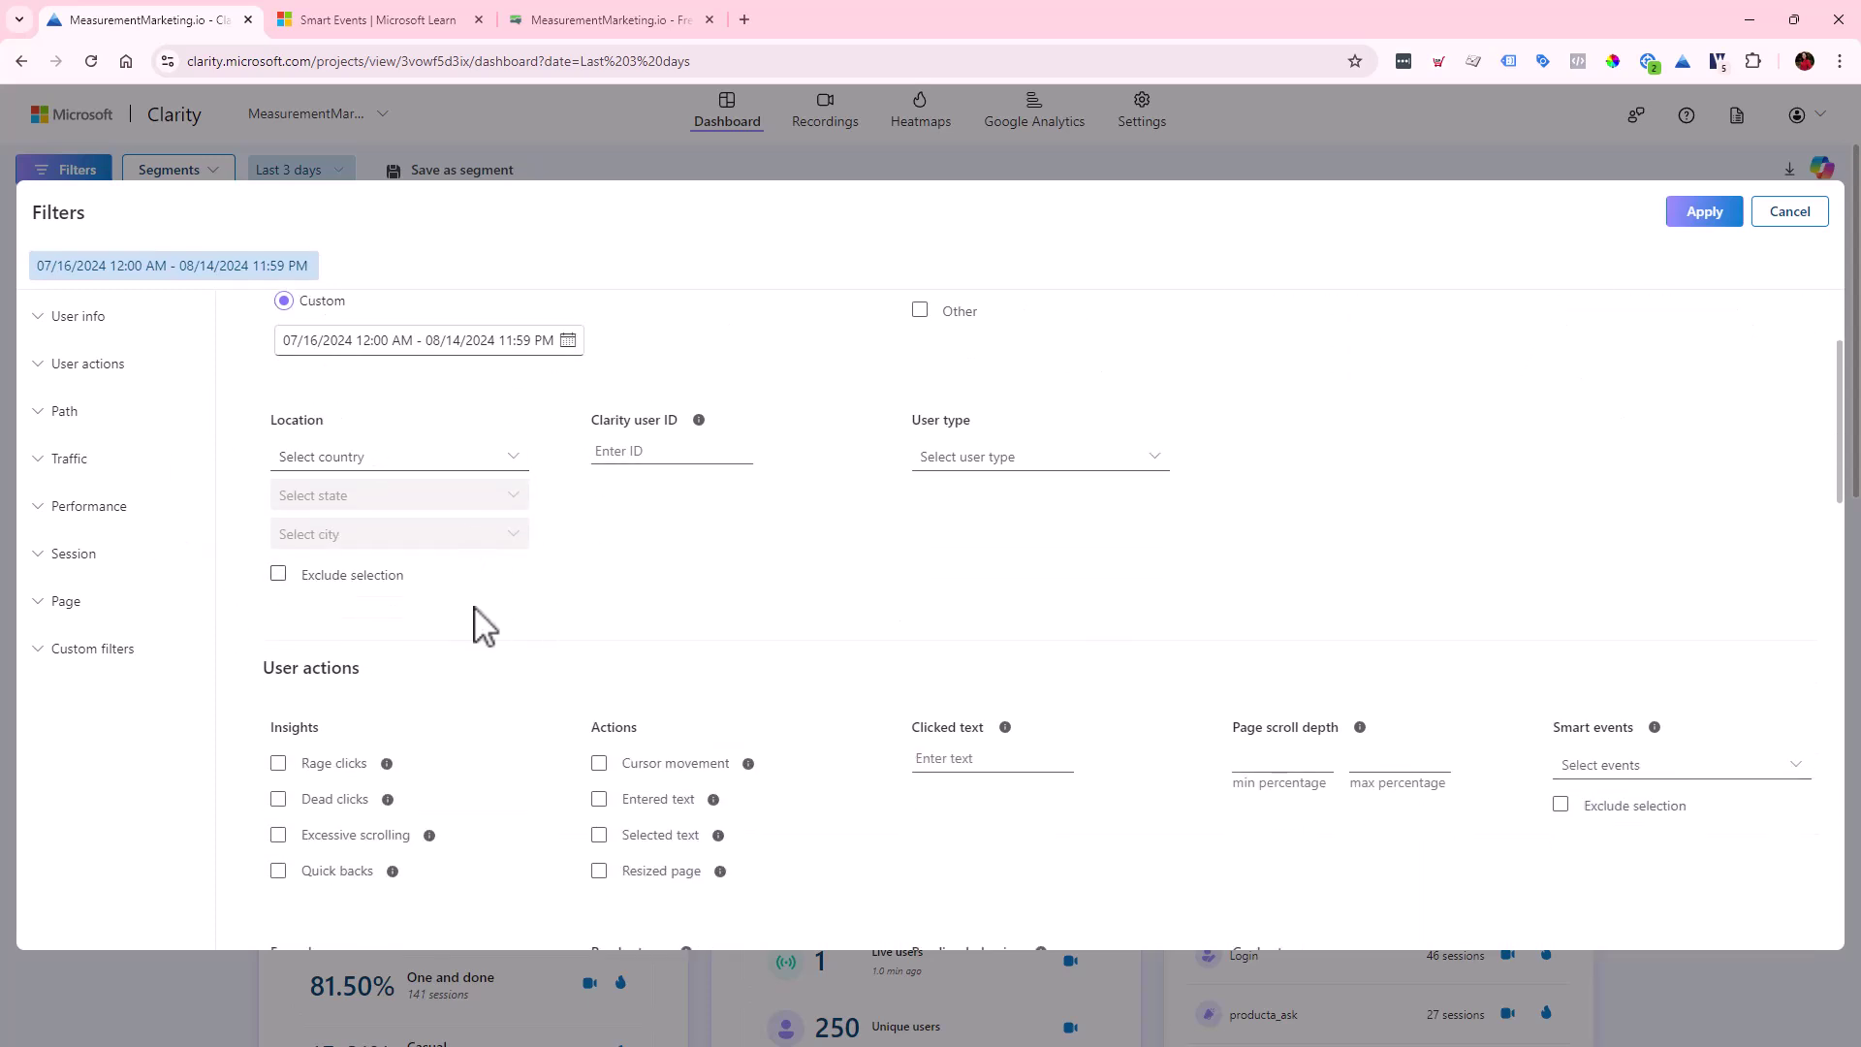
click(362, 572)
click(362, 568)
scroll(794, 644, down, 2)
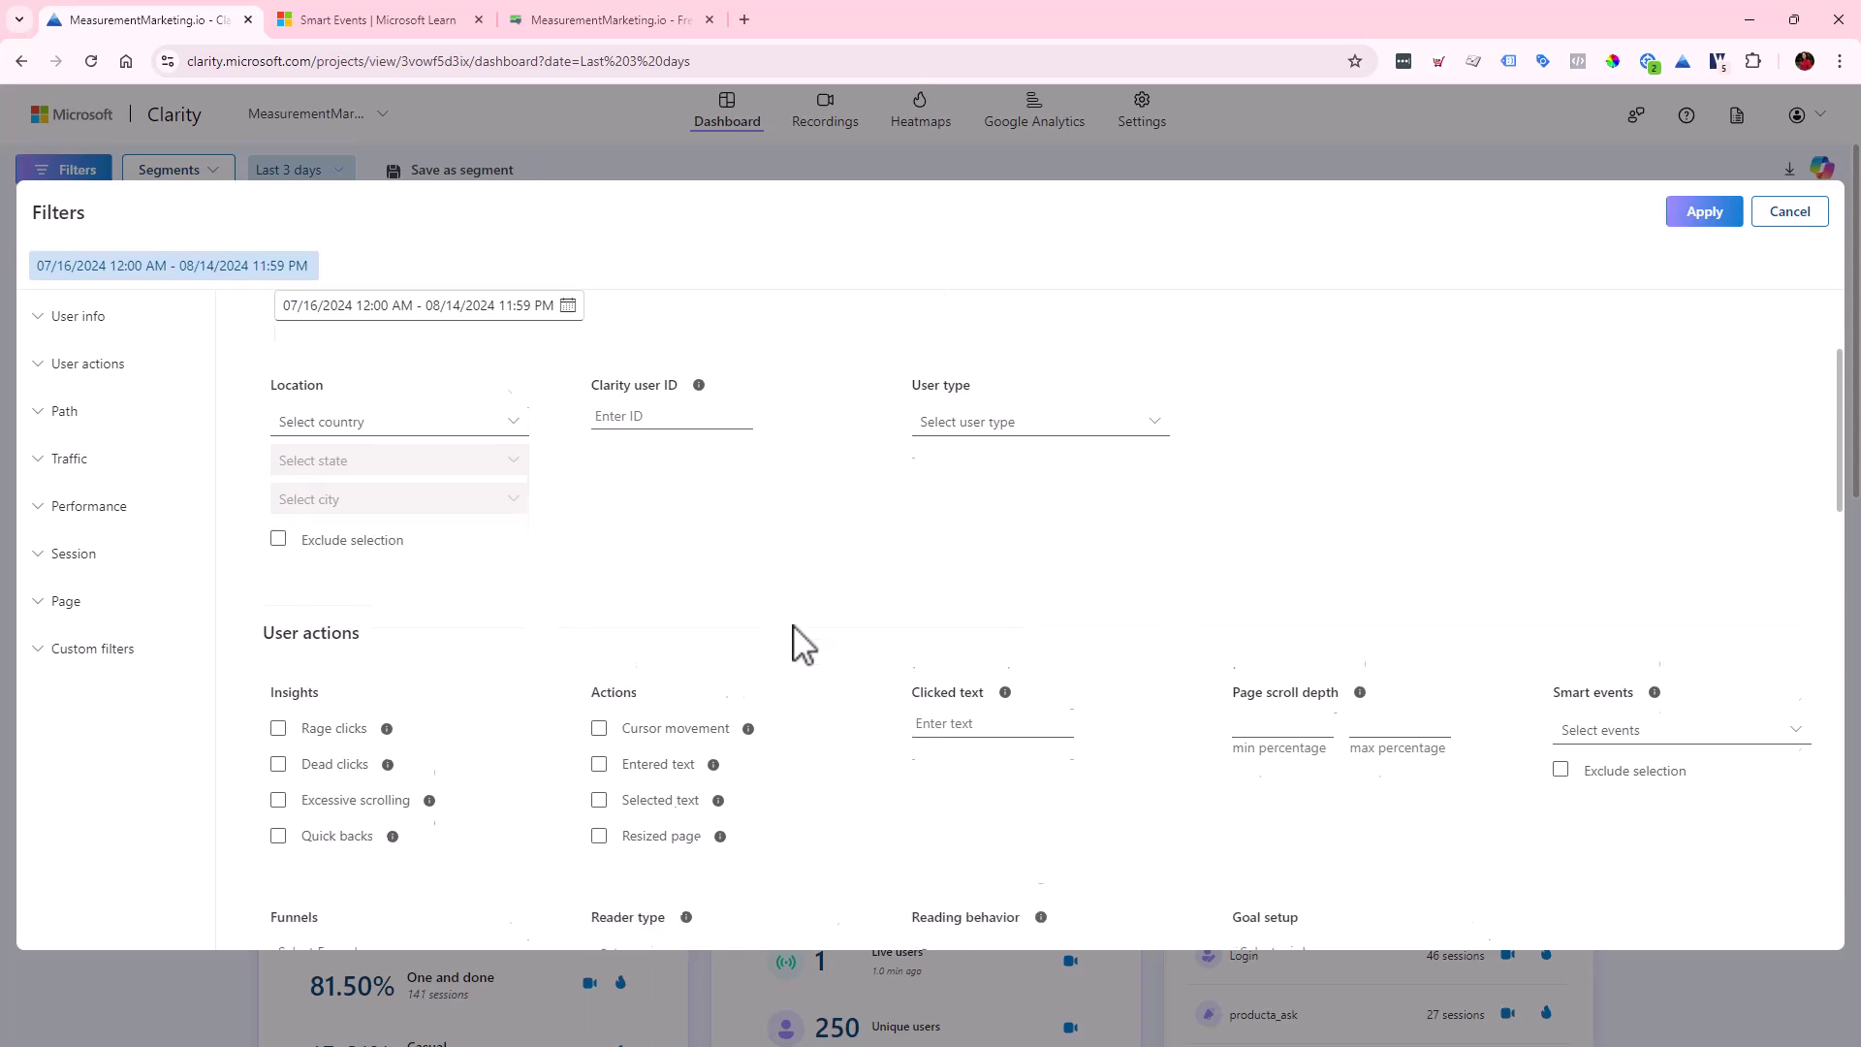
- Read the explanations of the rage clicks, dead clicks, excessive scrolling and quick backs filters under User actions
scroll(436, 484, down, 1)
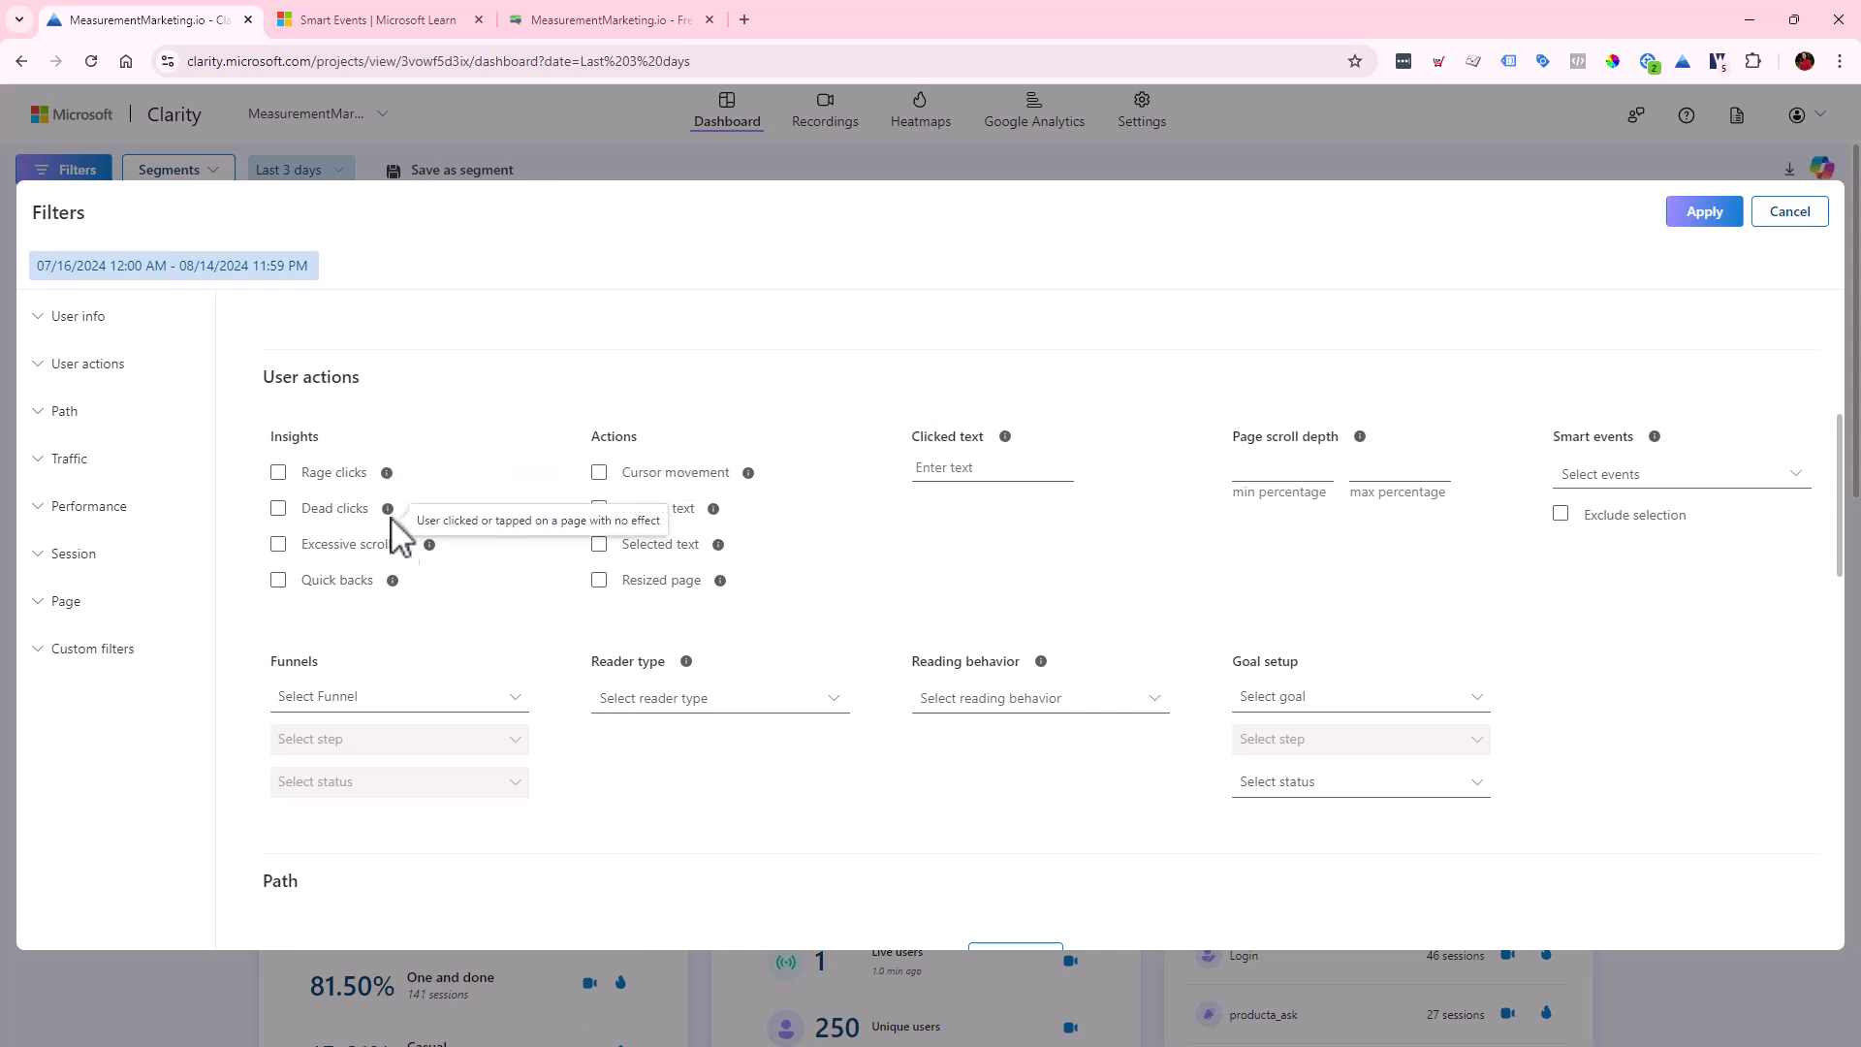
mouse_move(387, 509)
click(388, 474)
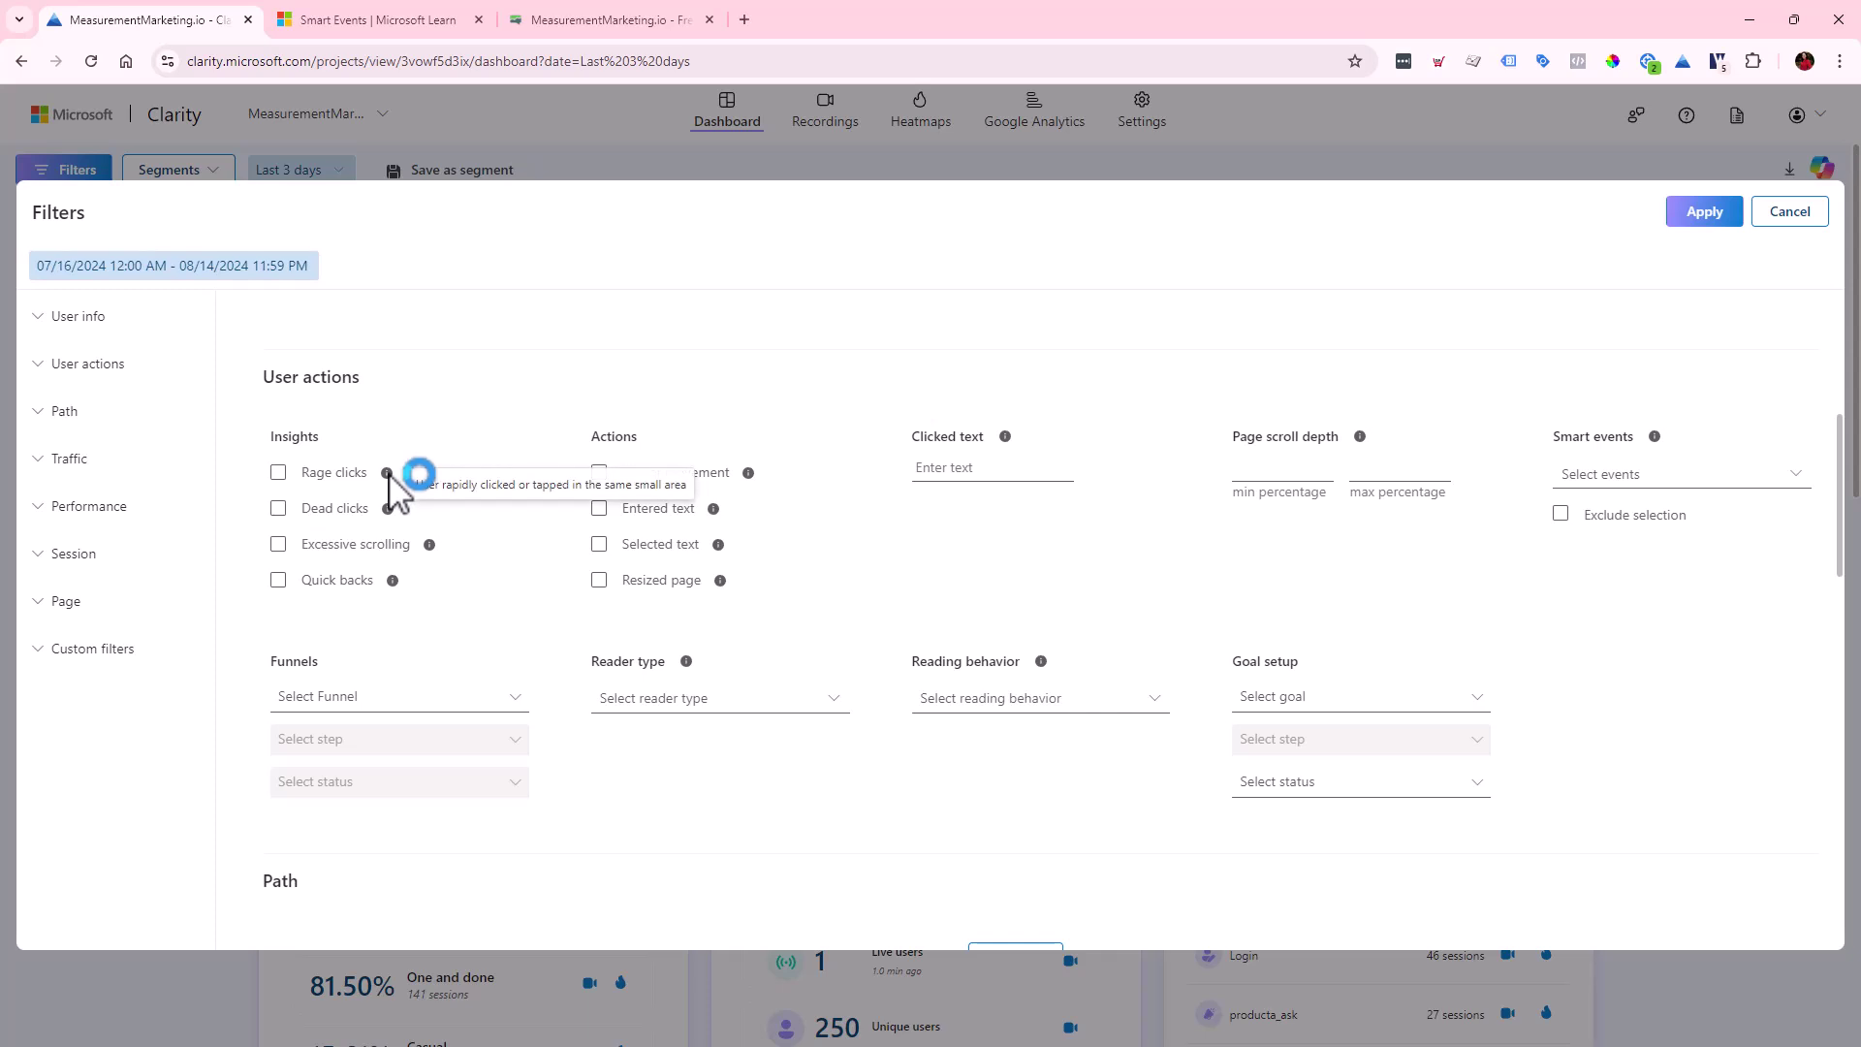
mouse_move(389, 510)
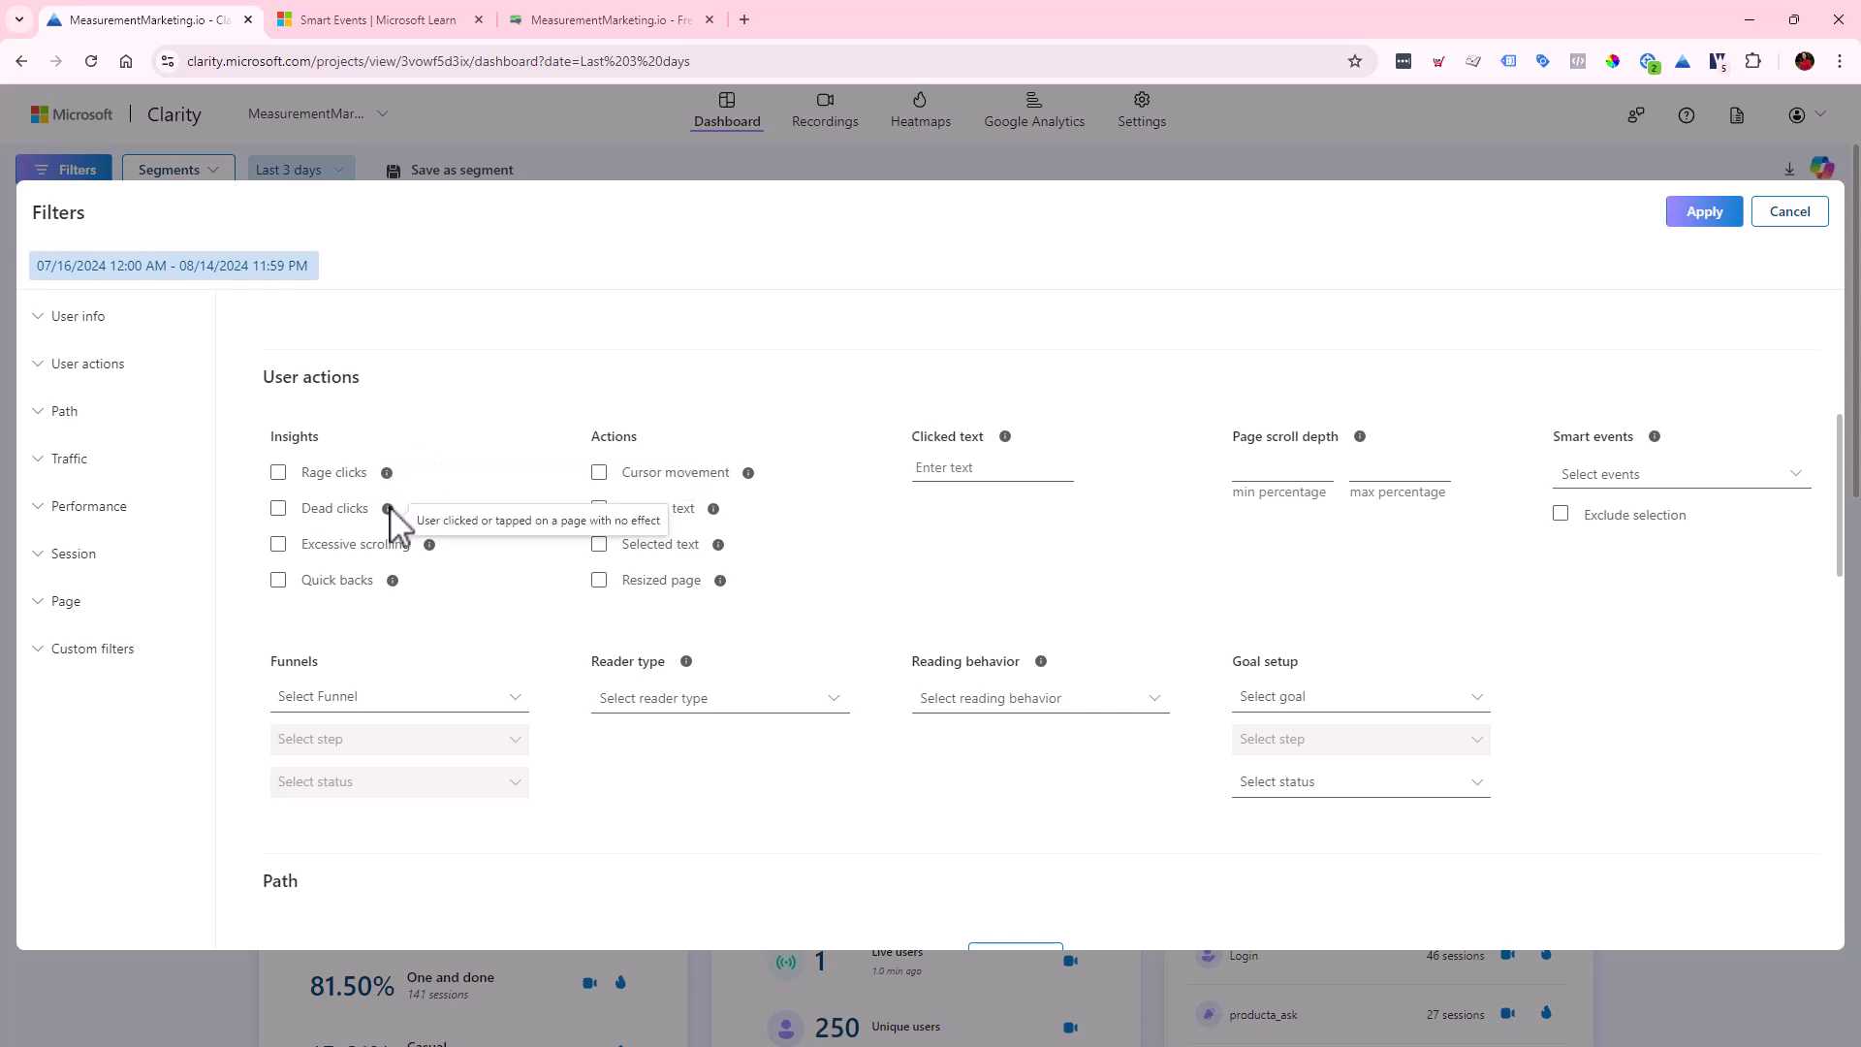
mouse_move(429, 546)
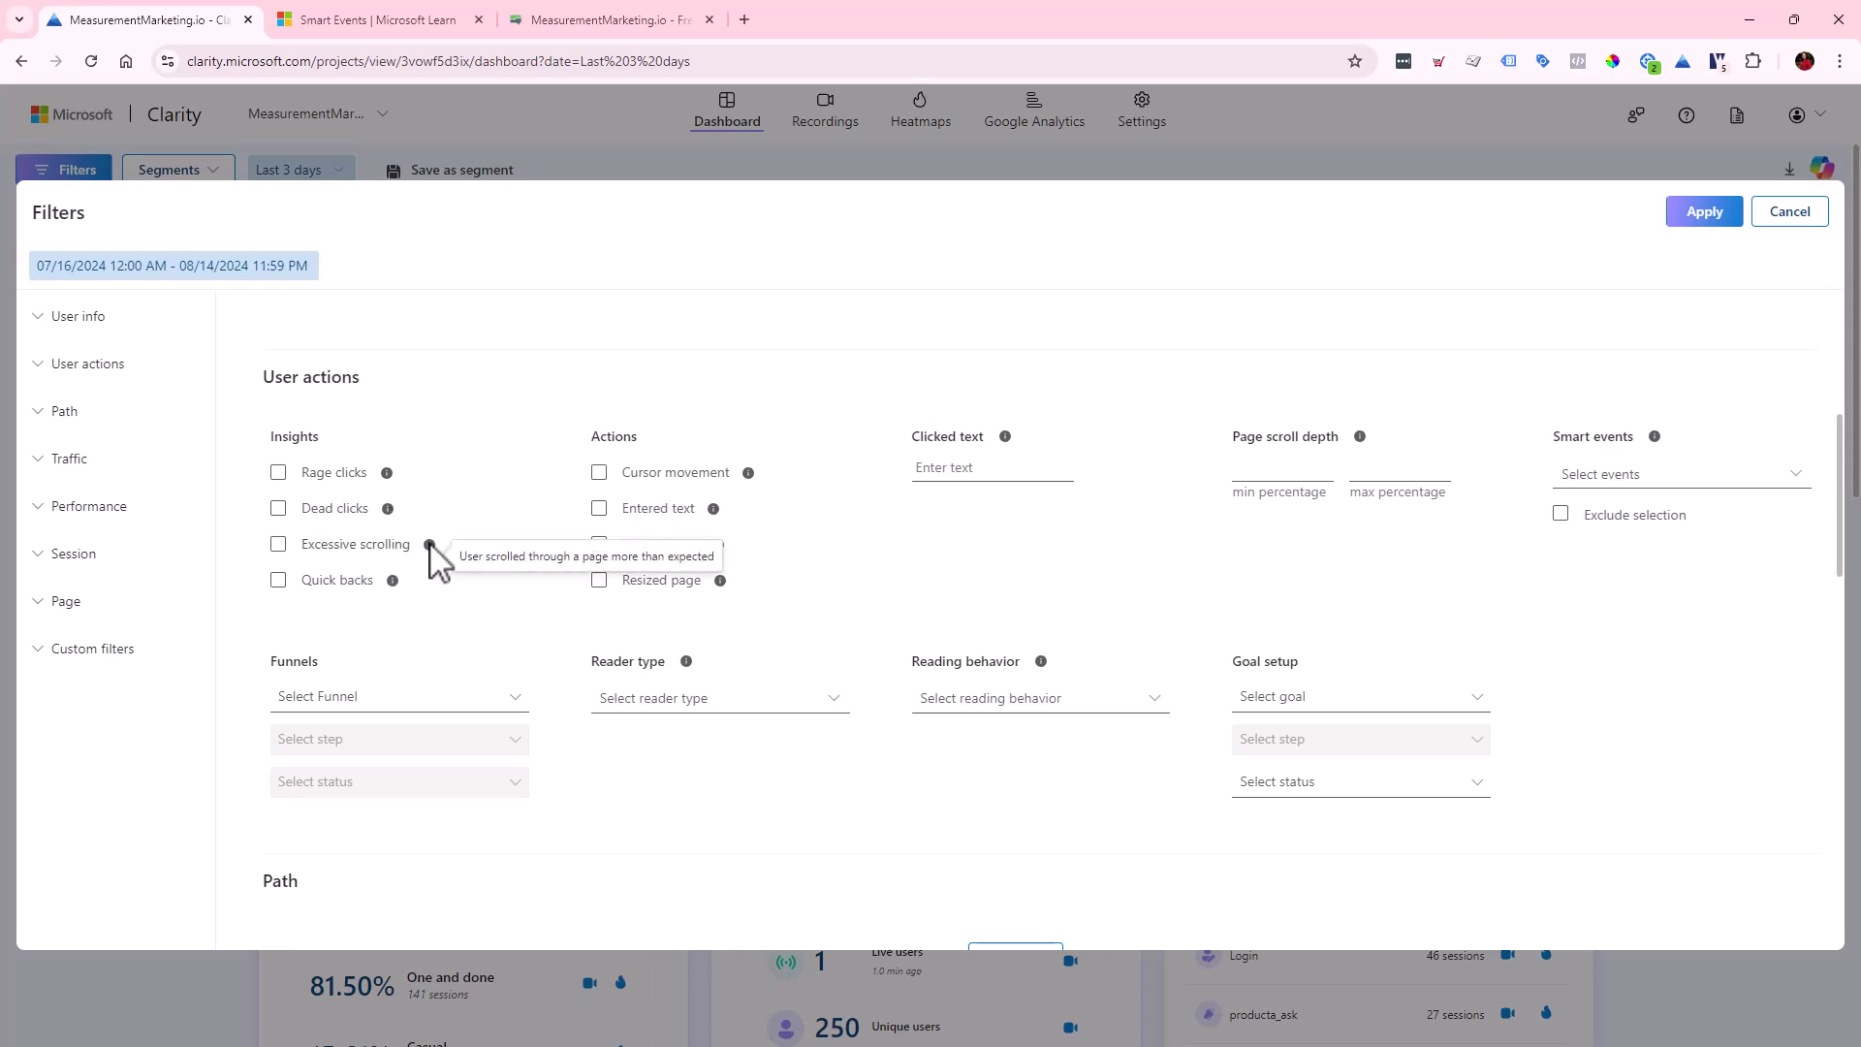
mouse_move(399, 587)
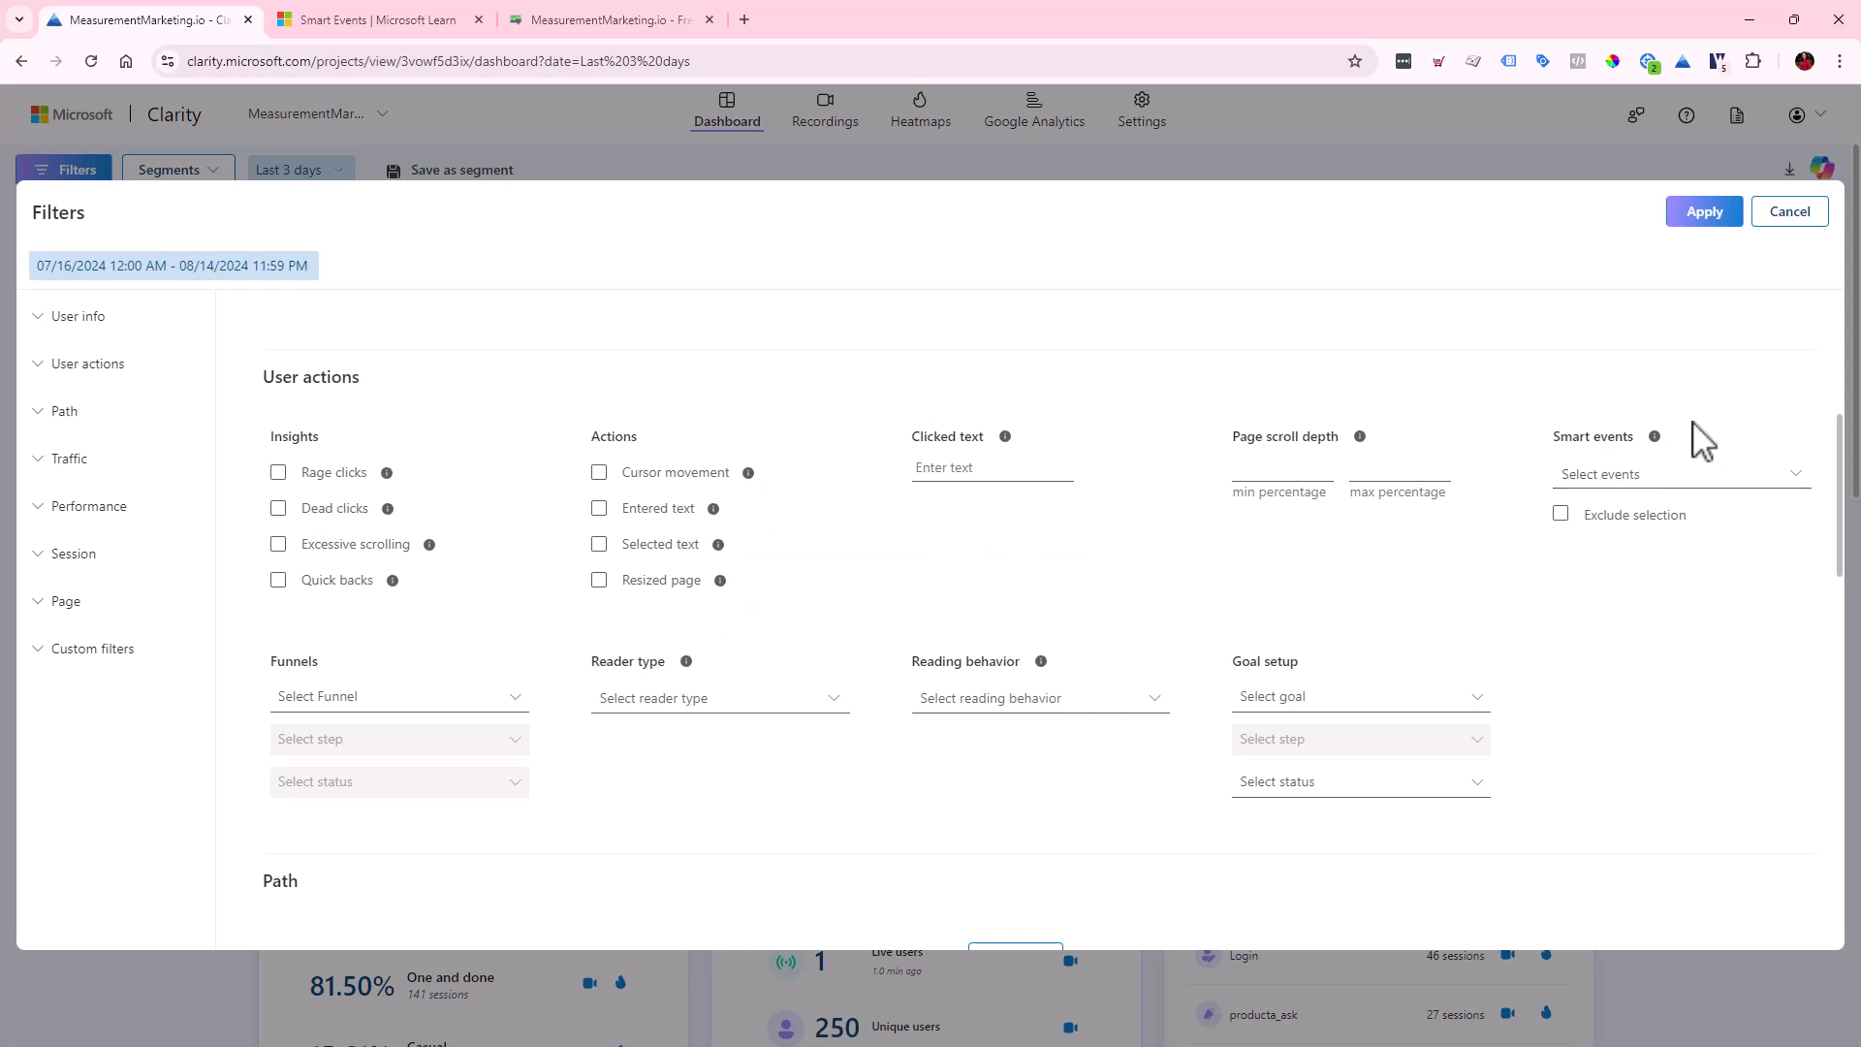
- Examine the events and the Or/And matching options available in the Smart events filter
click(1703, 475)
click(1715, 625)
click(1714, 630)
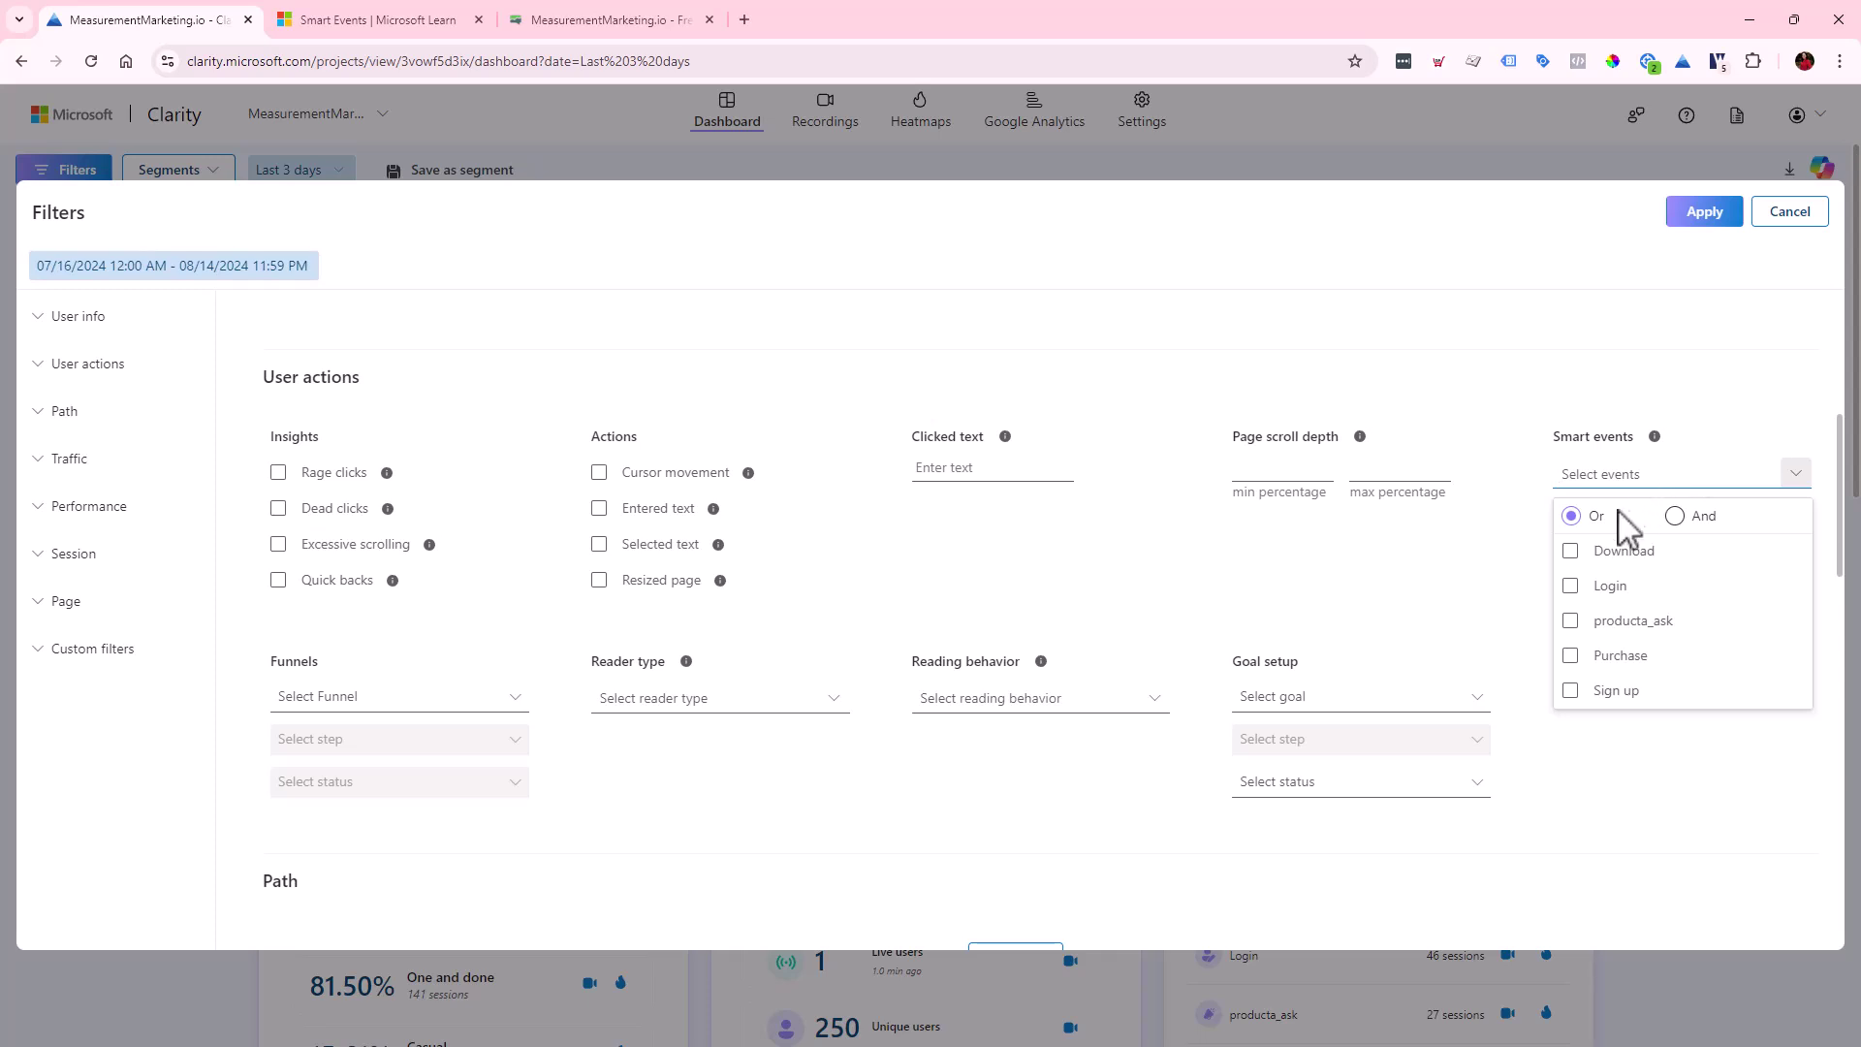
click(1696, 779)
click(1686, 514)
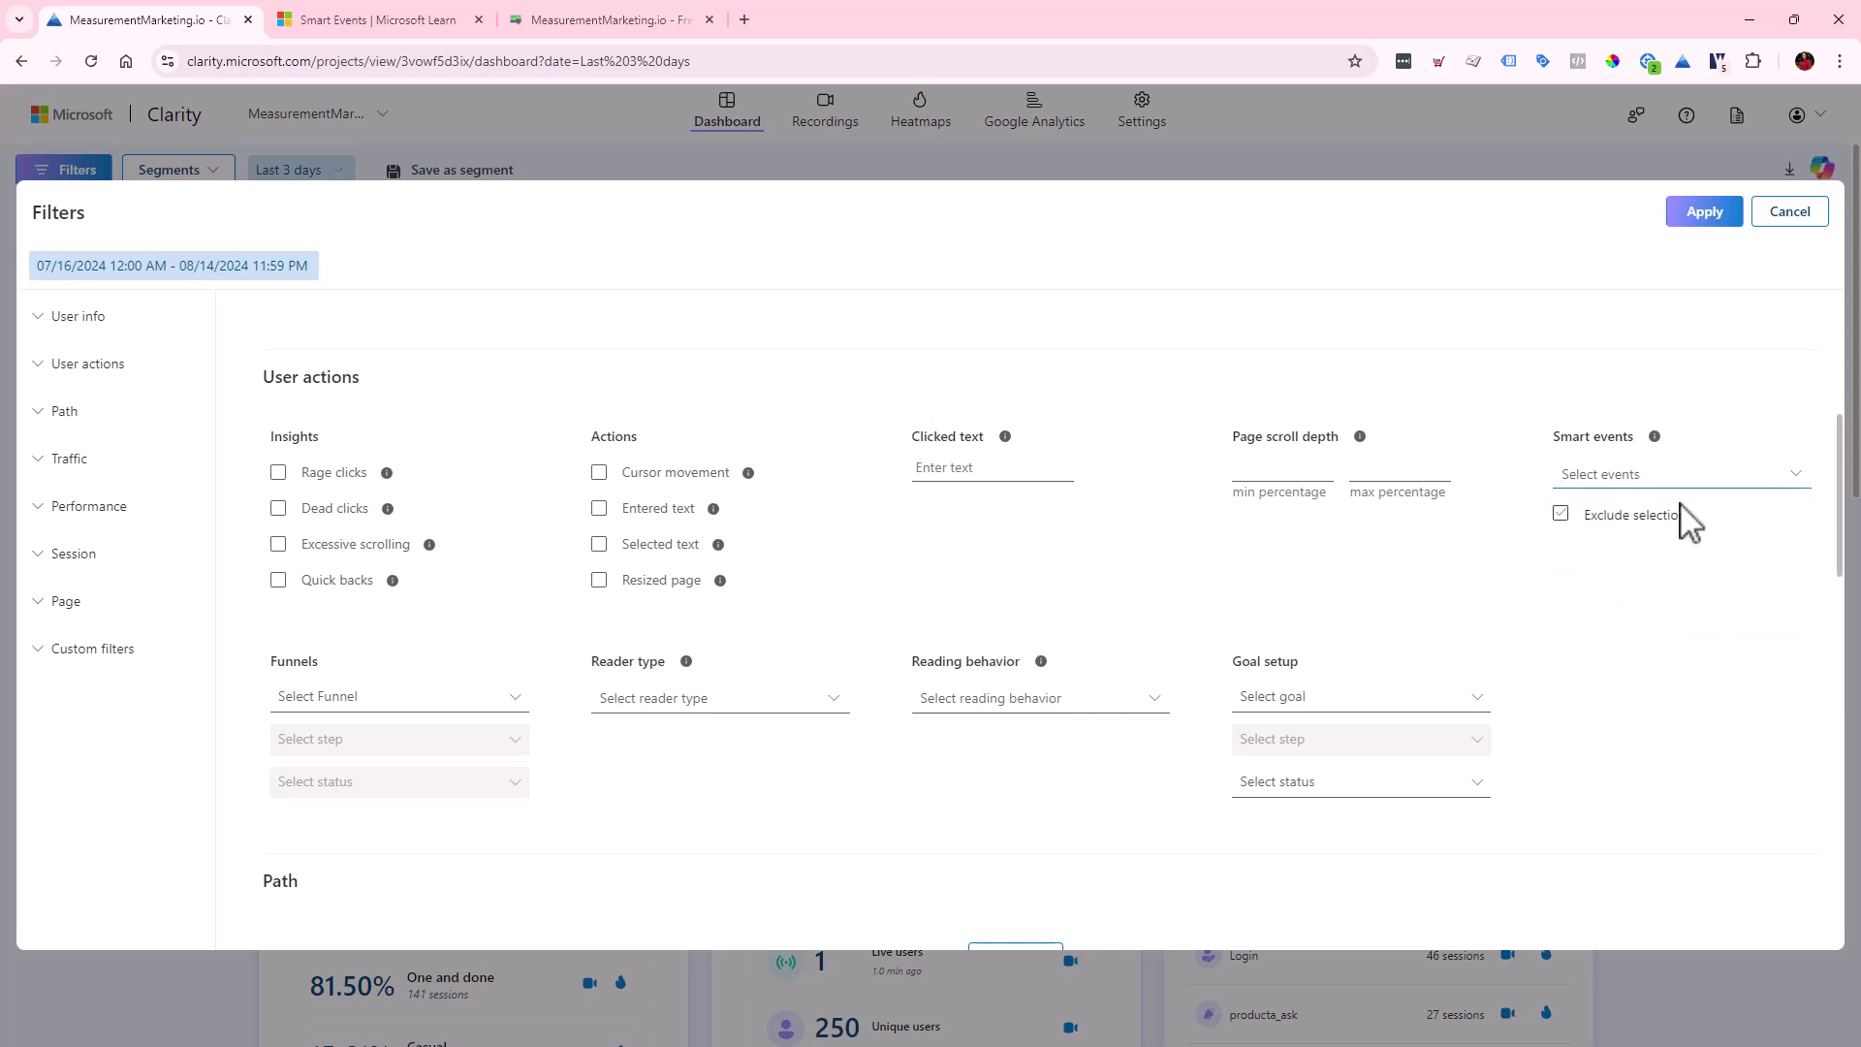
click(1591, 474)
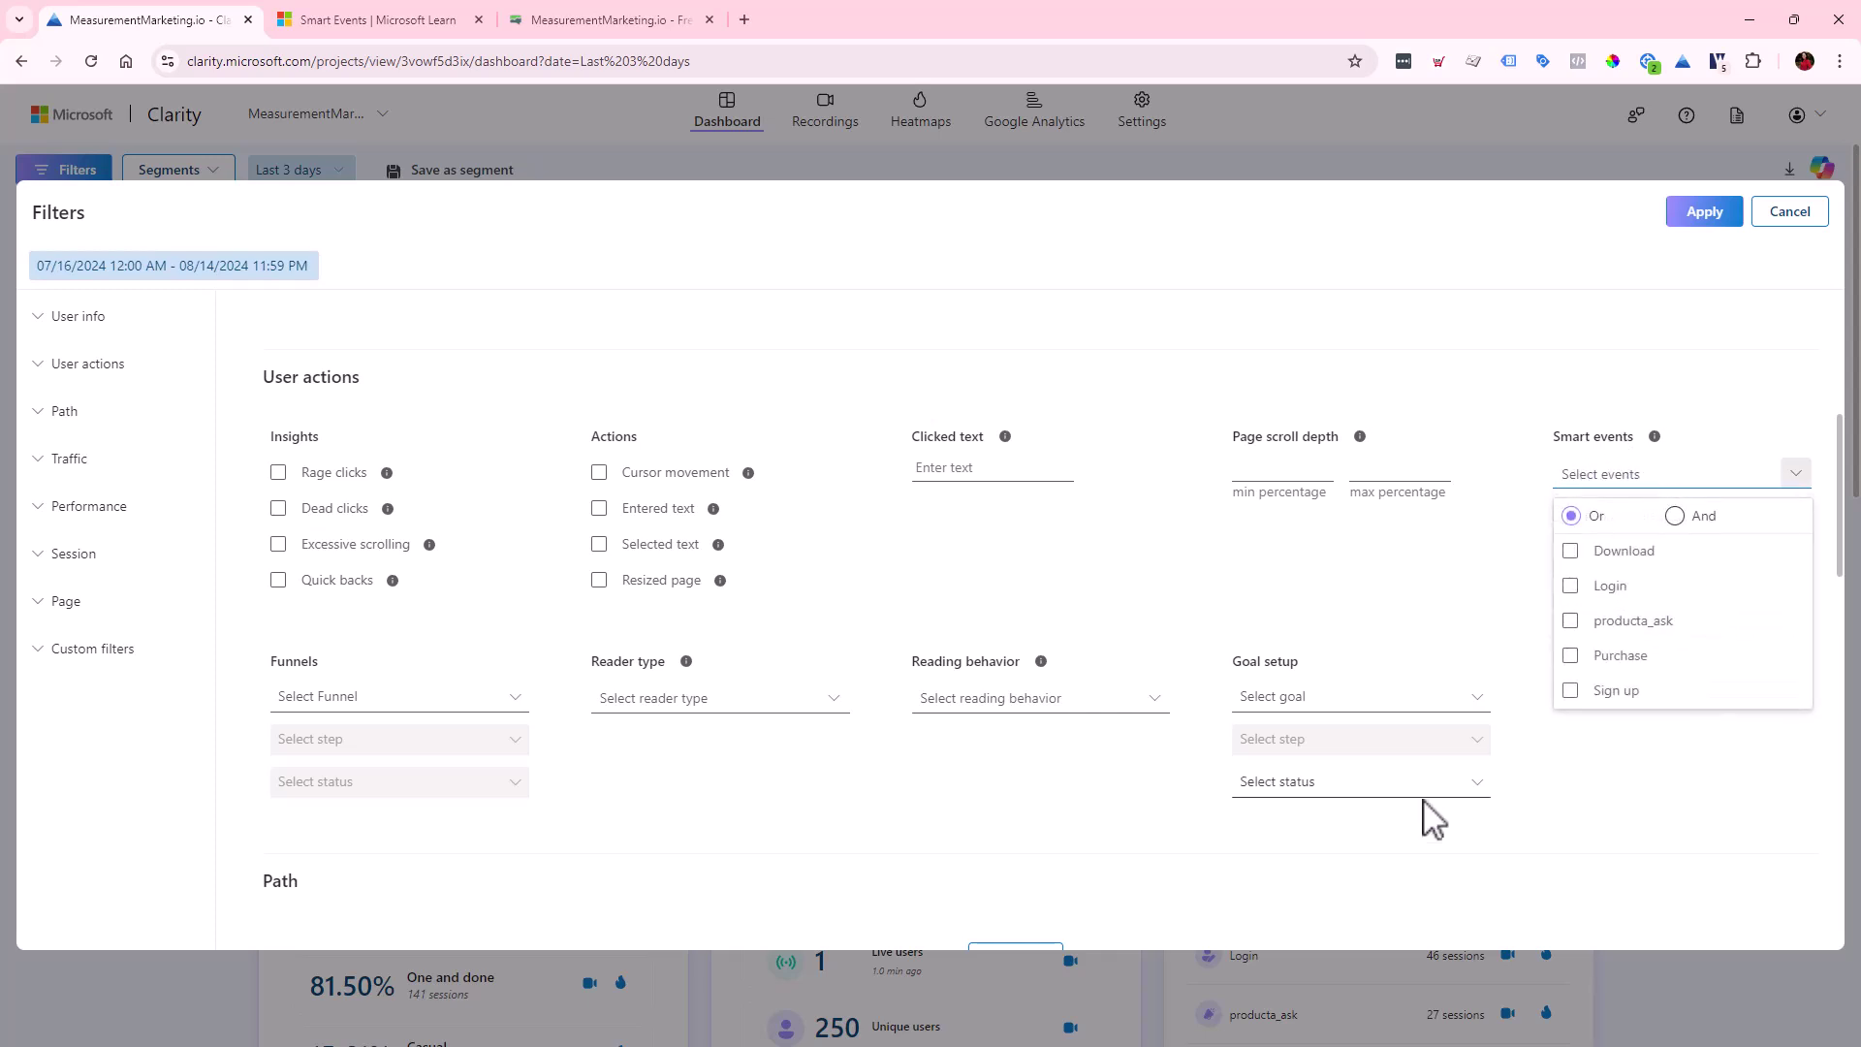
click(950, 843)
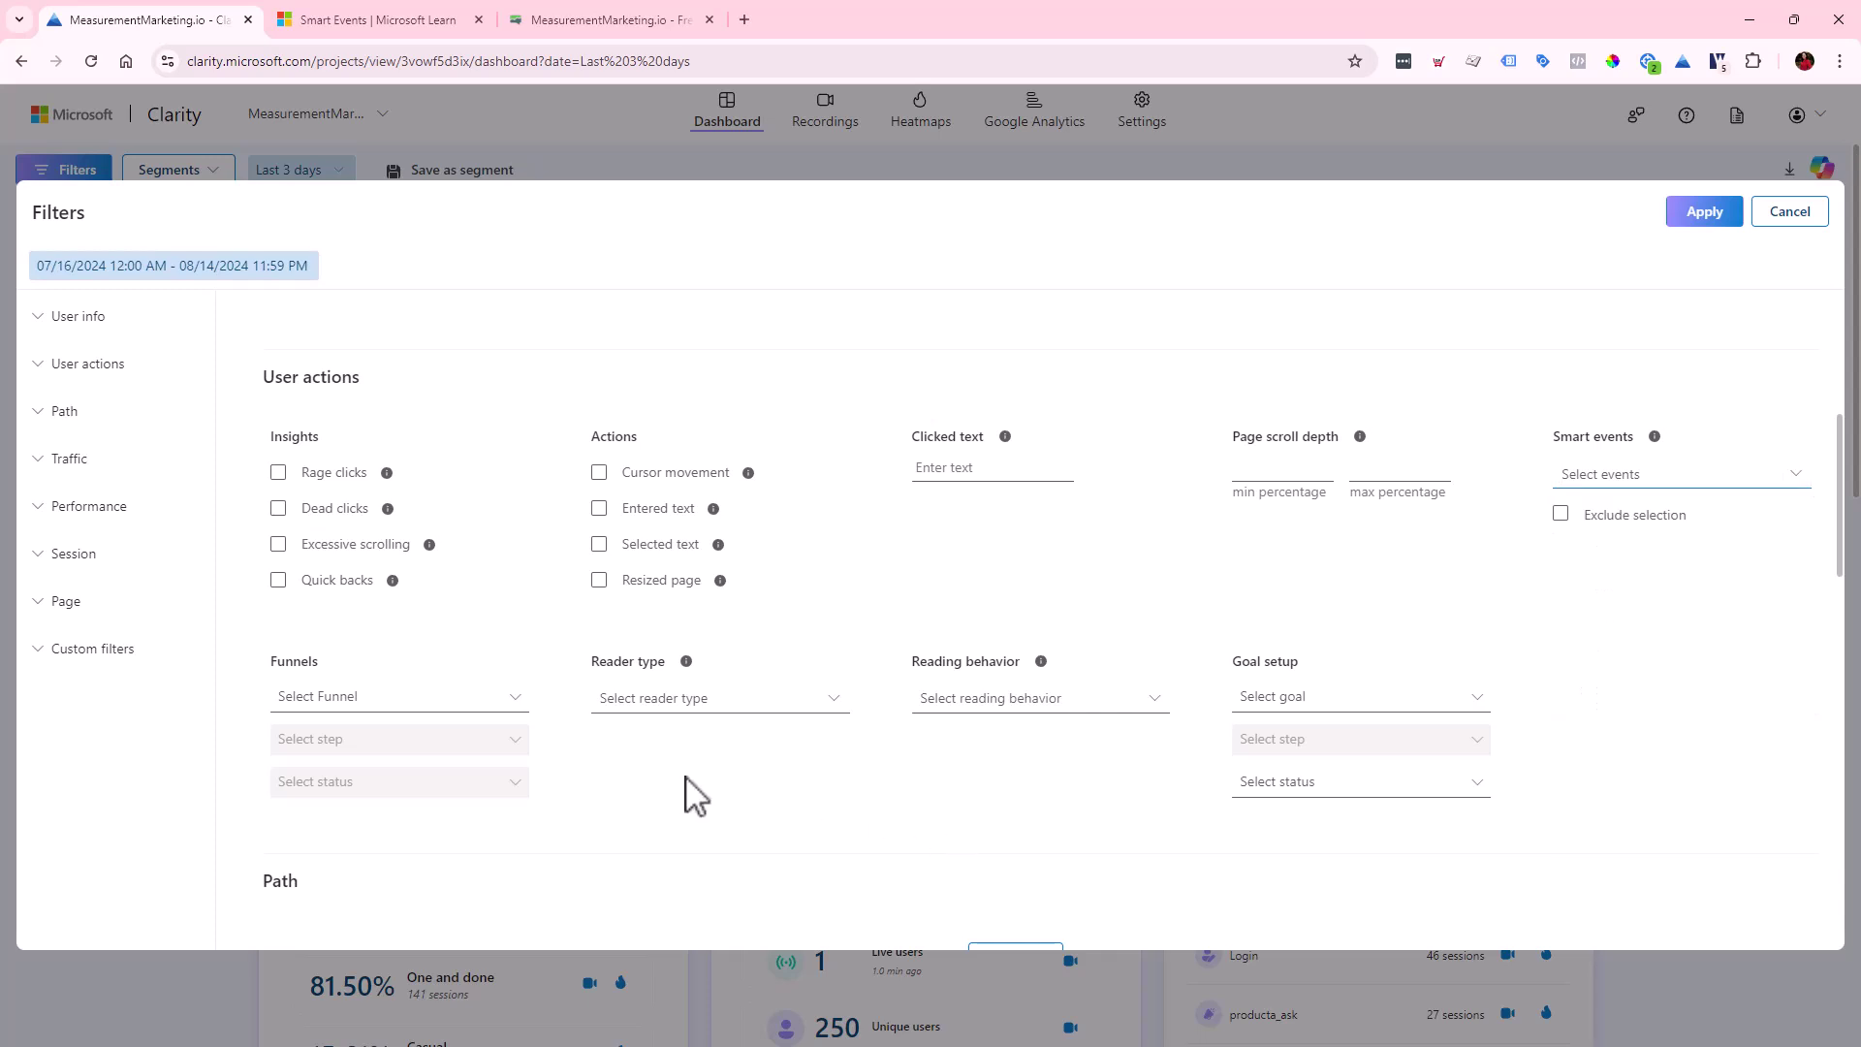
- Examine the choices in the Funnels and Goal setup filters under User actions
click(398, 703)
click(619, 809)
scroll(776, 582, down, 3)
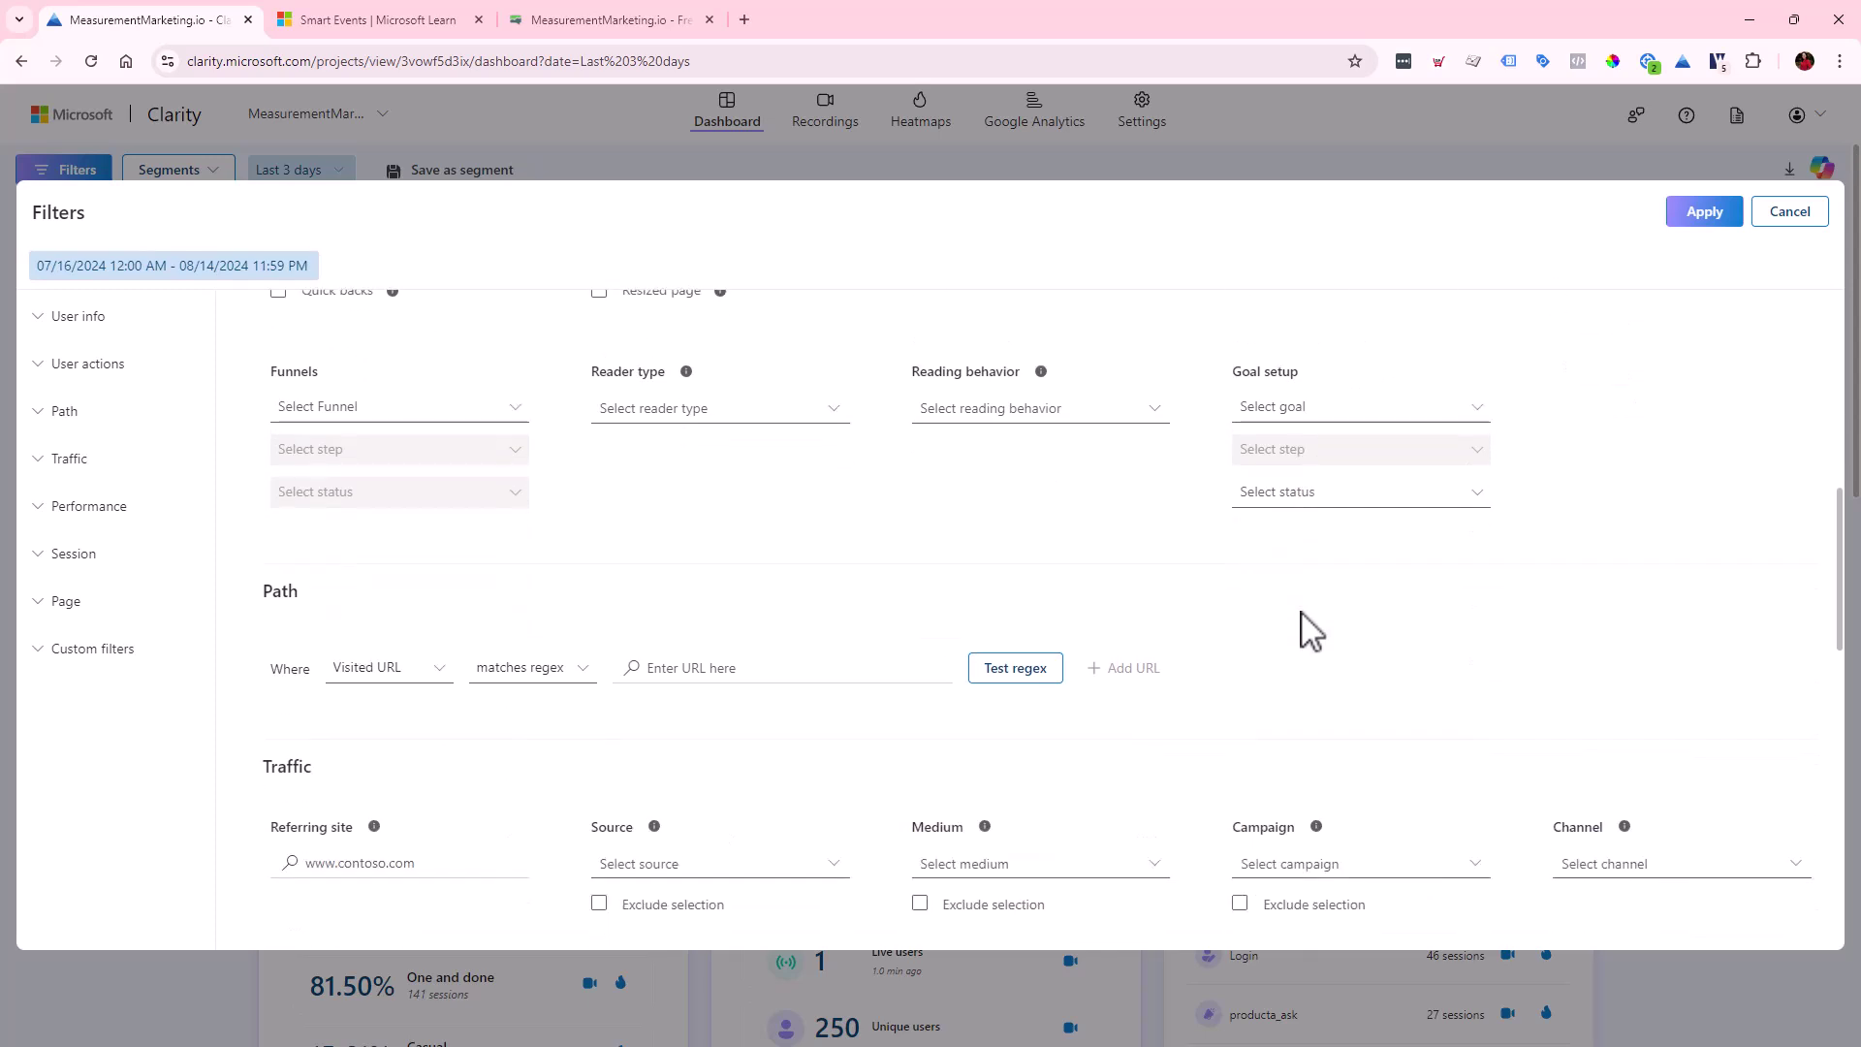
click(1367, 409)
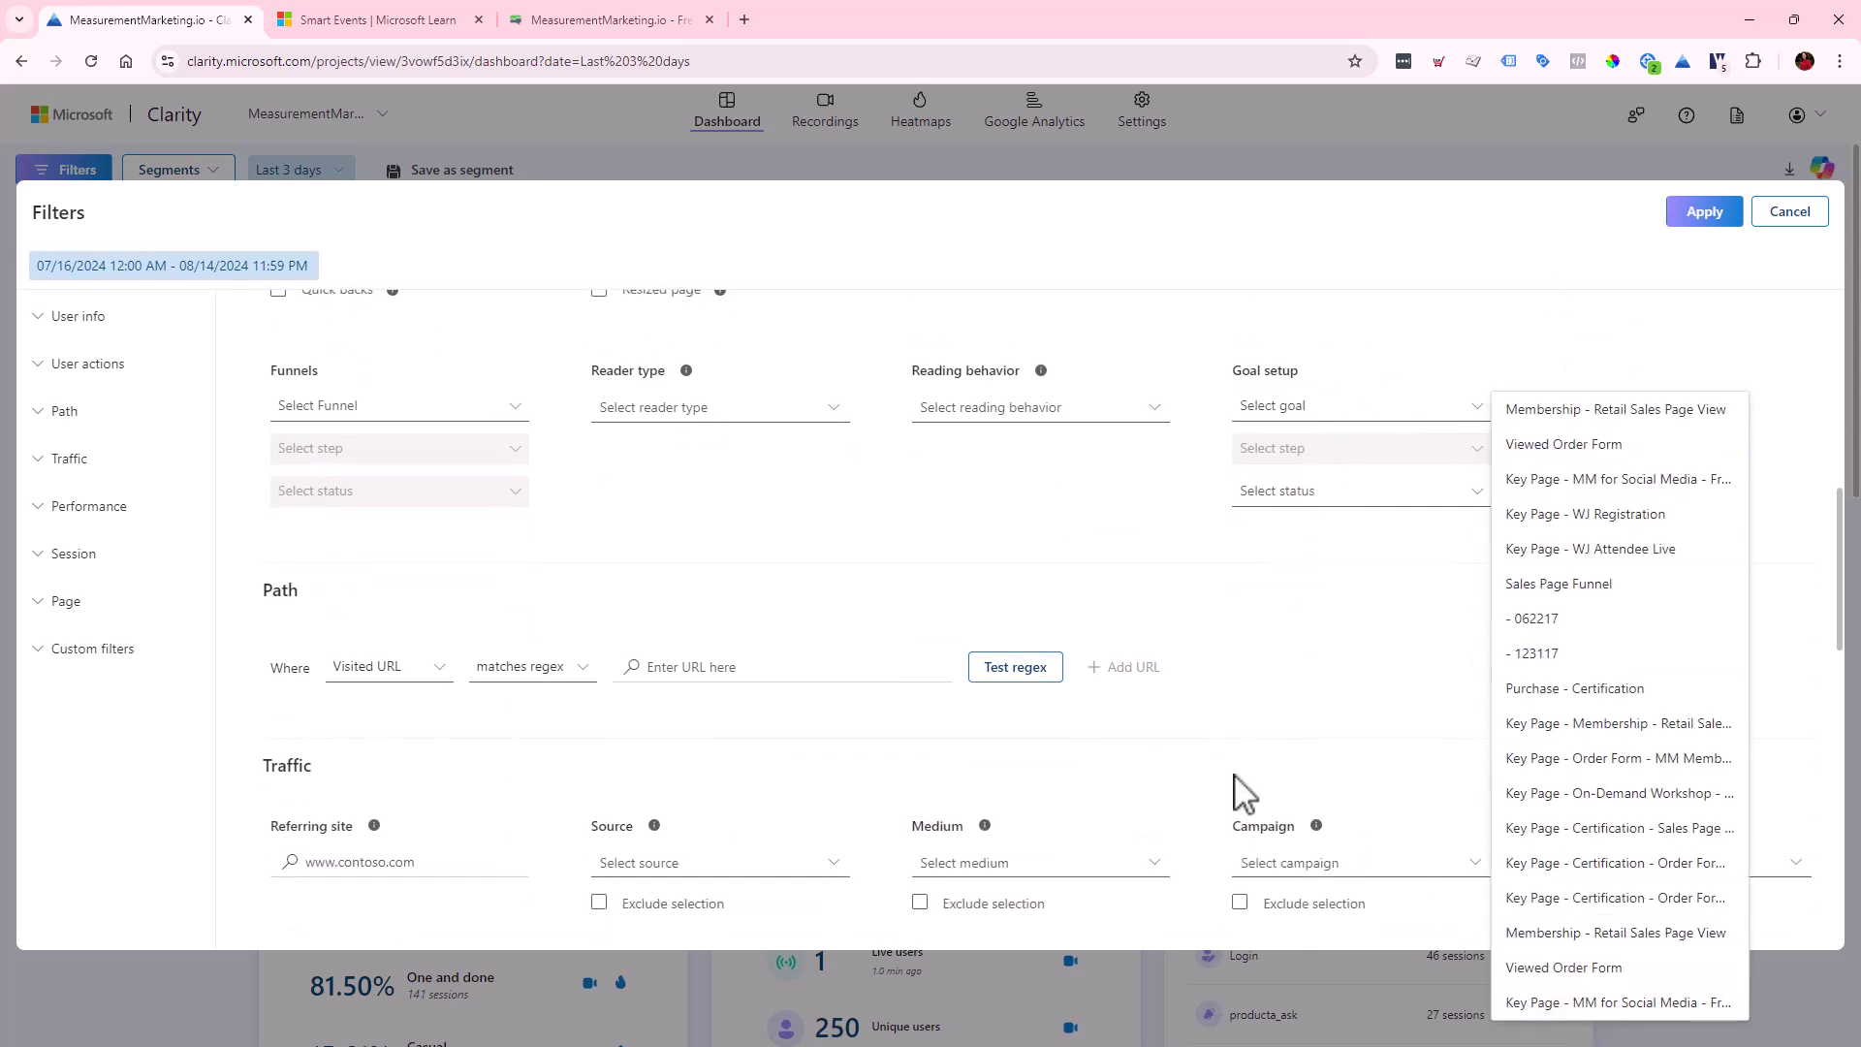
click(1137, 555)
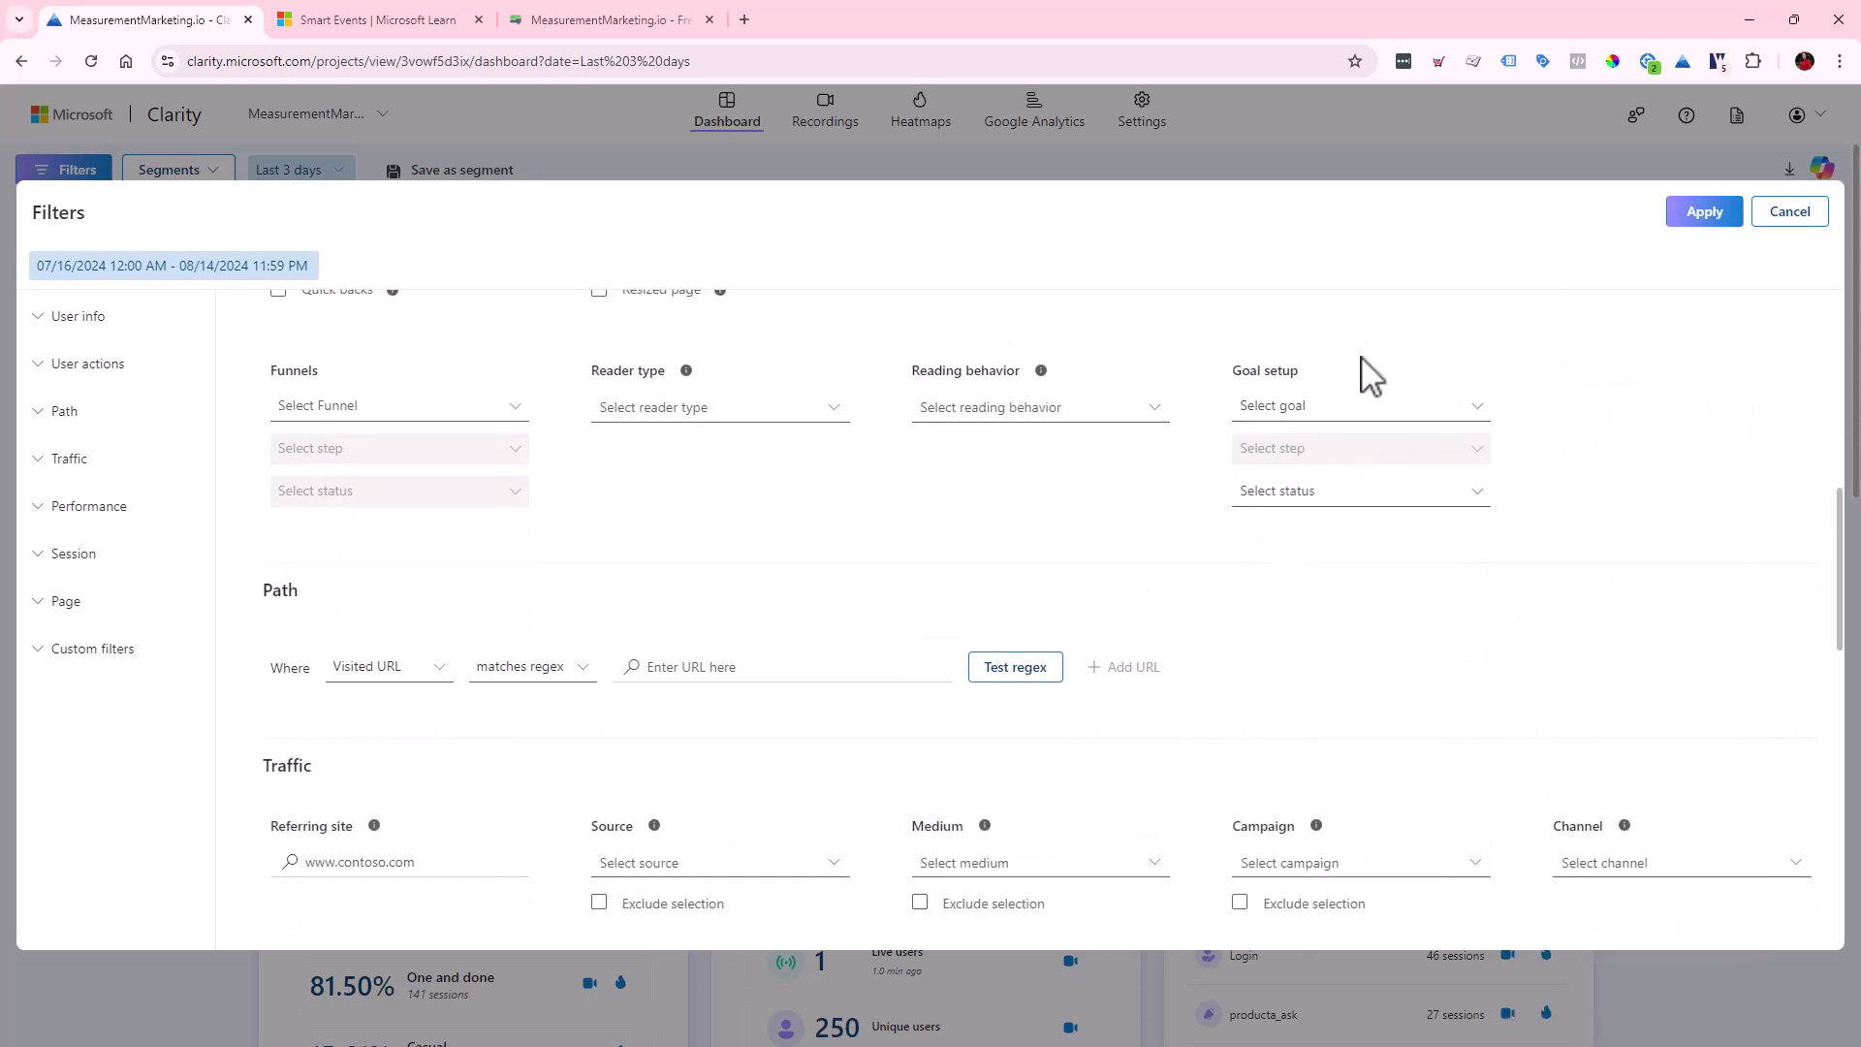
- Review the Path, Traffic, Performance, Session, Page and Custom filters, and close the filters without applying any changes
scroll(999, 497, down, 1)
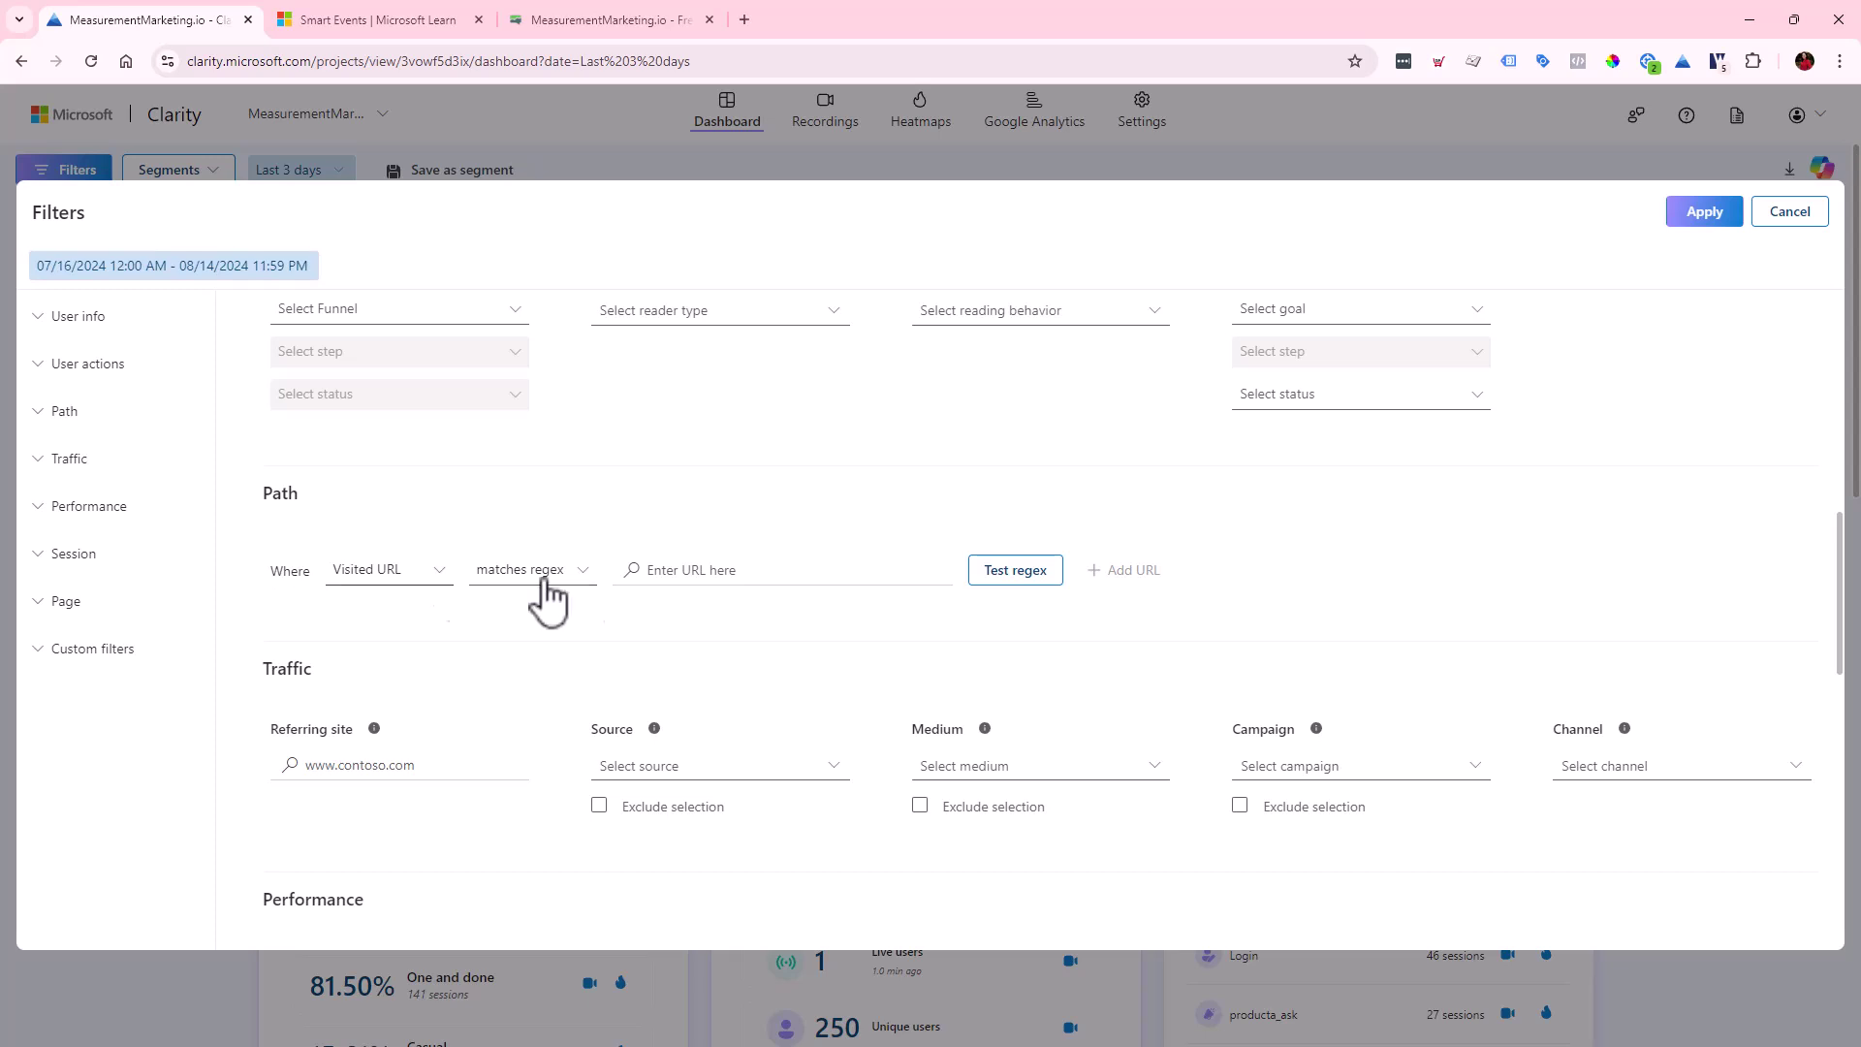
scroll(1094, 630, down, 1)
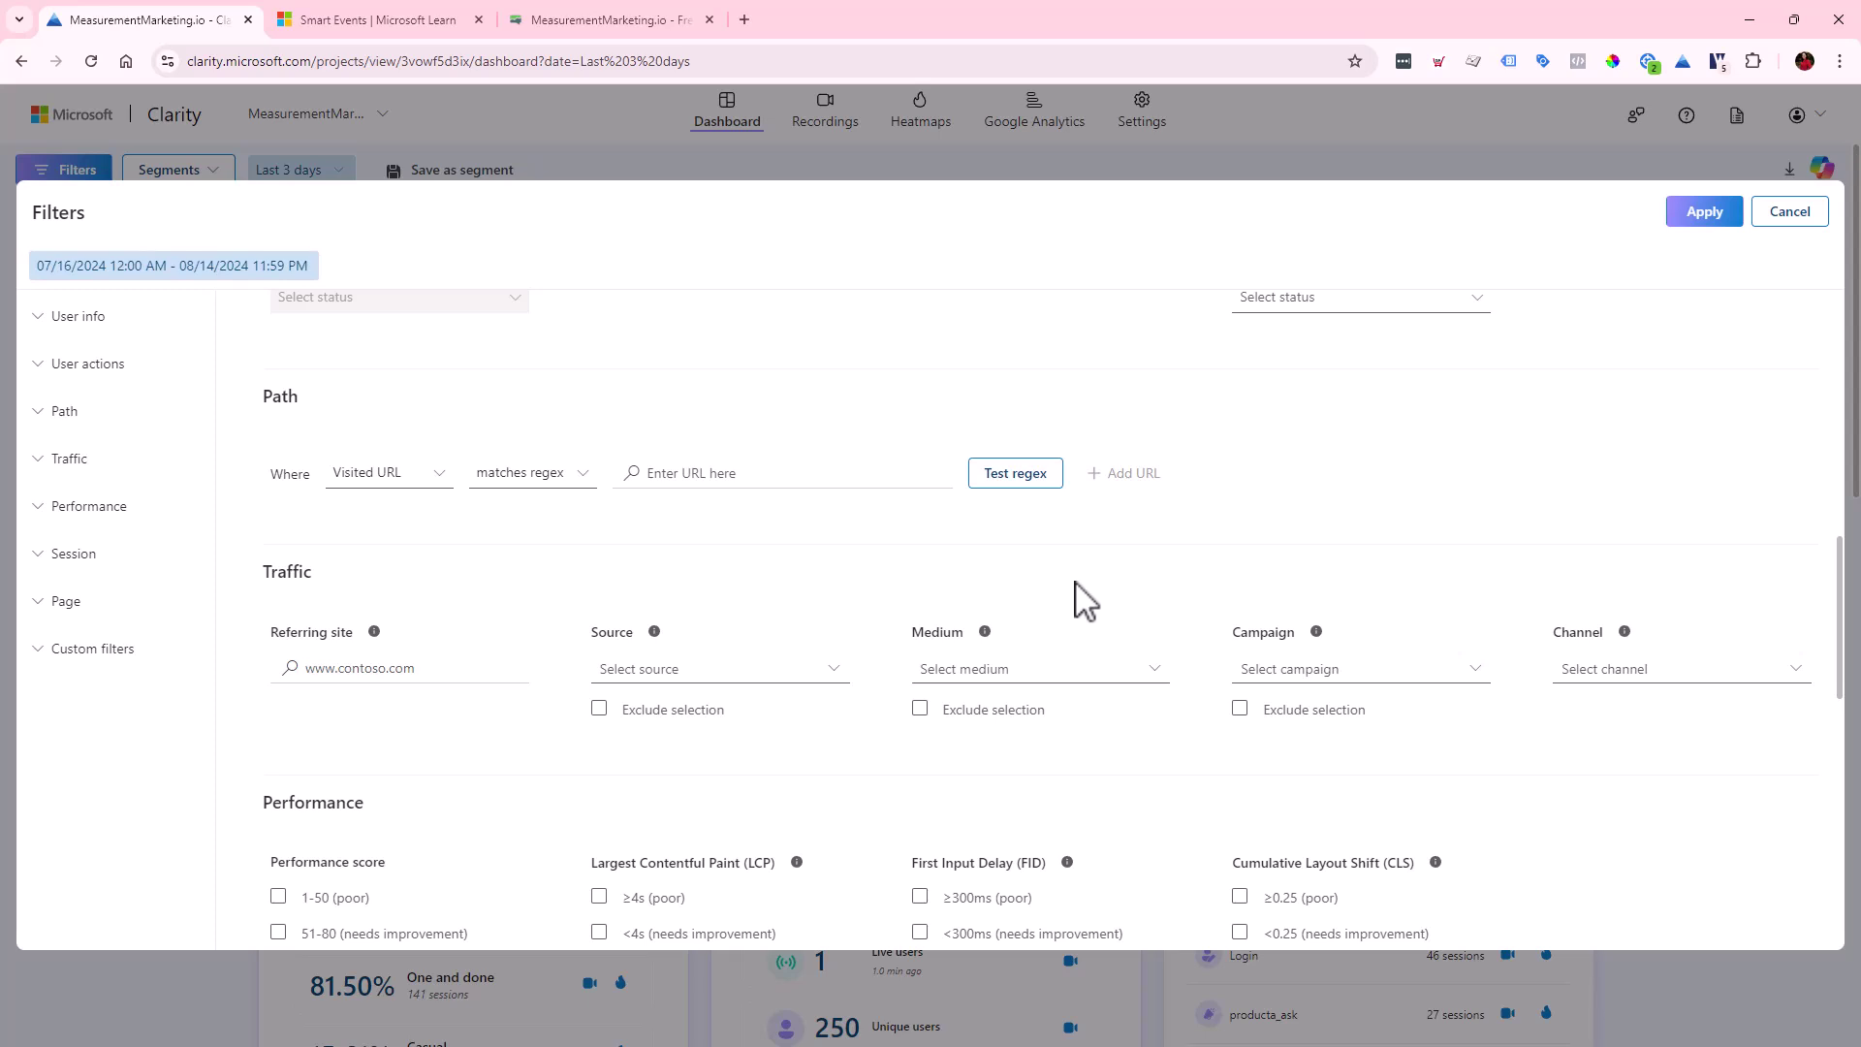
scroll(1086, 601, down, 1)
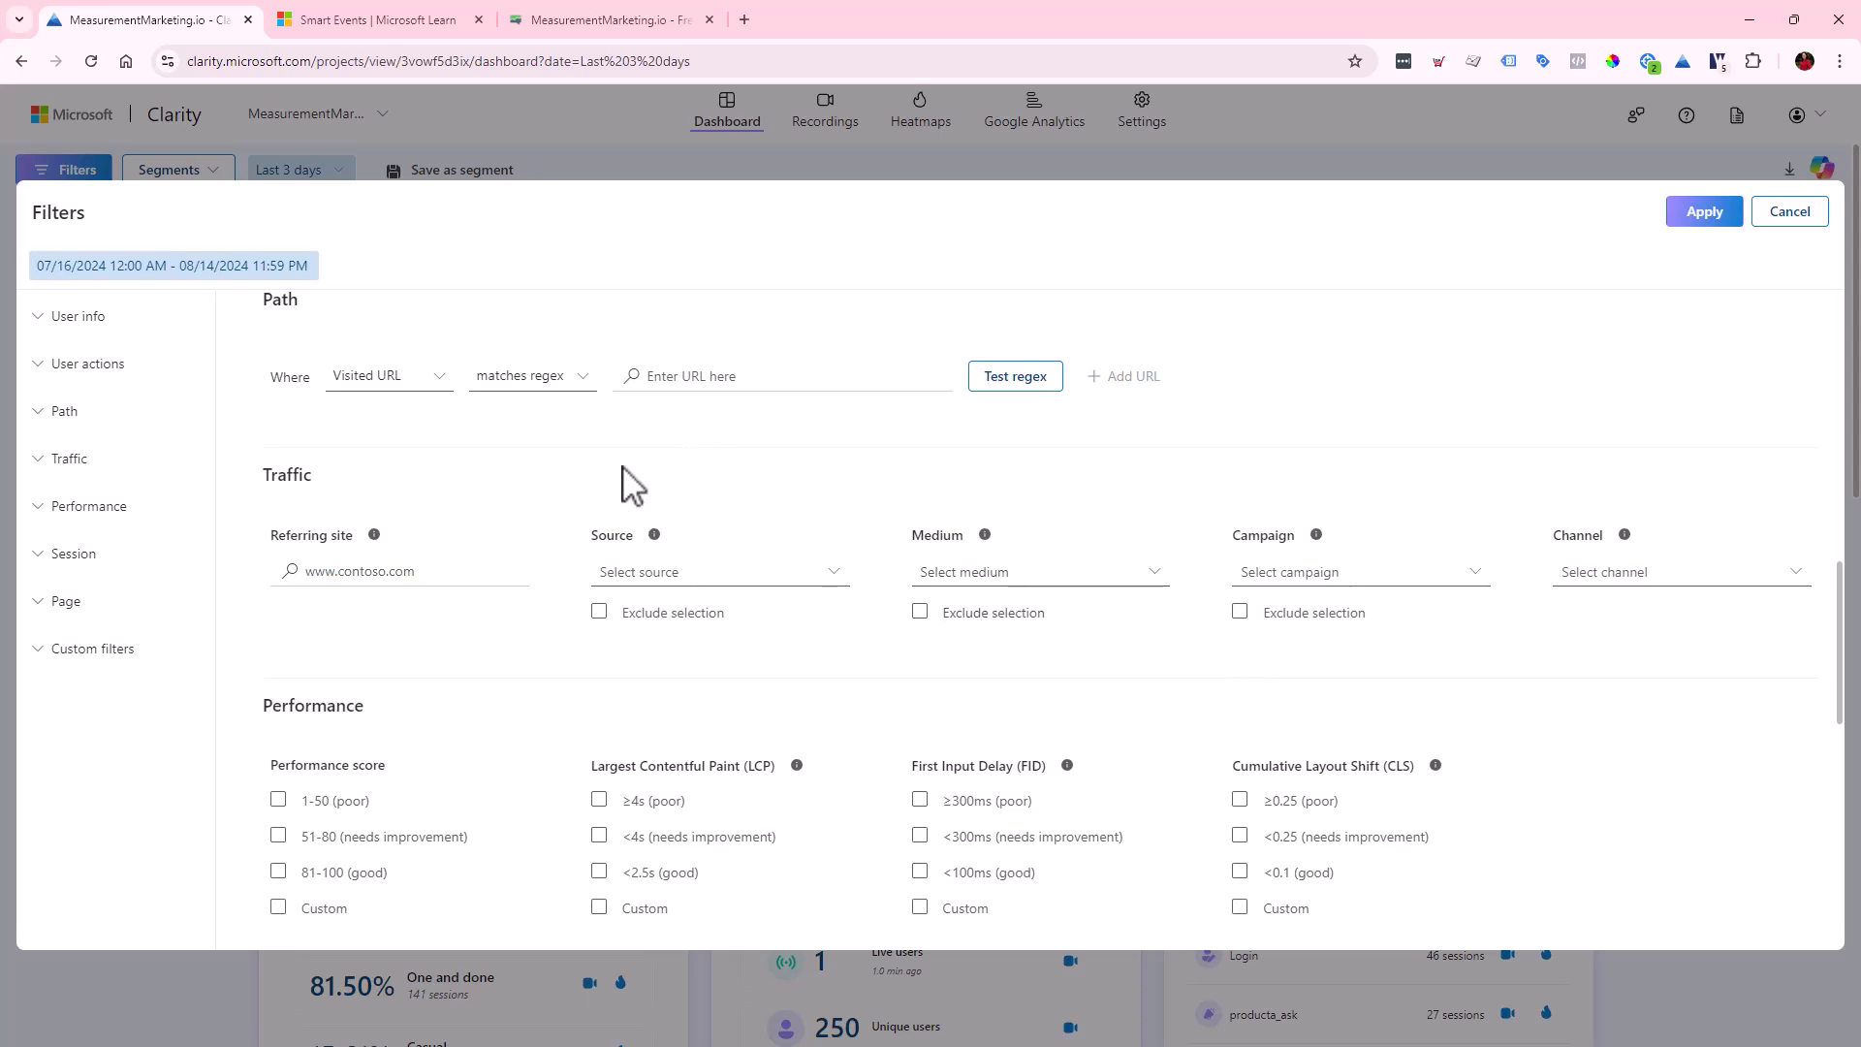
scroll(632, 485, down, 1)
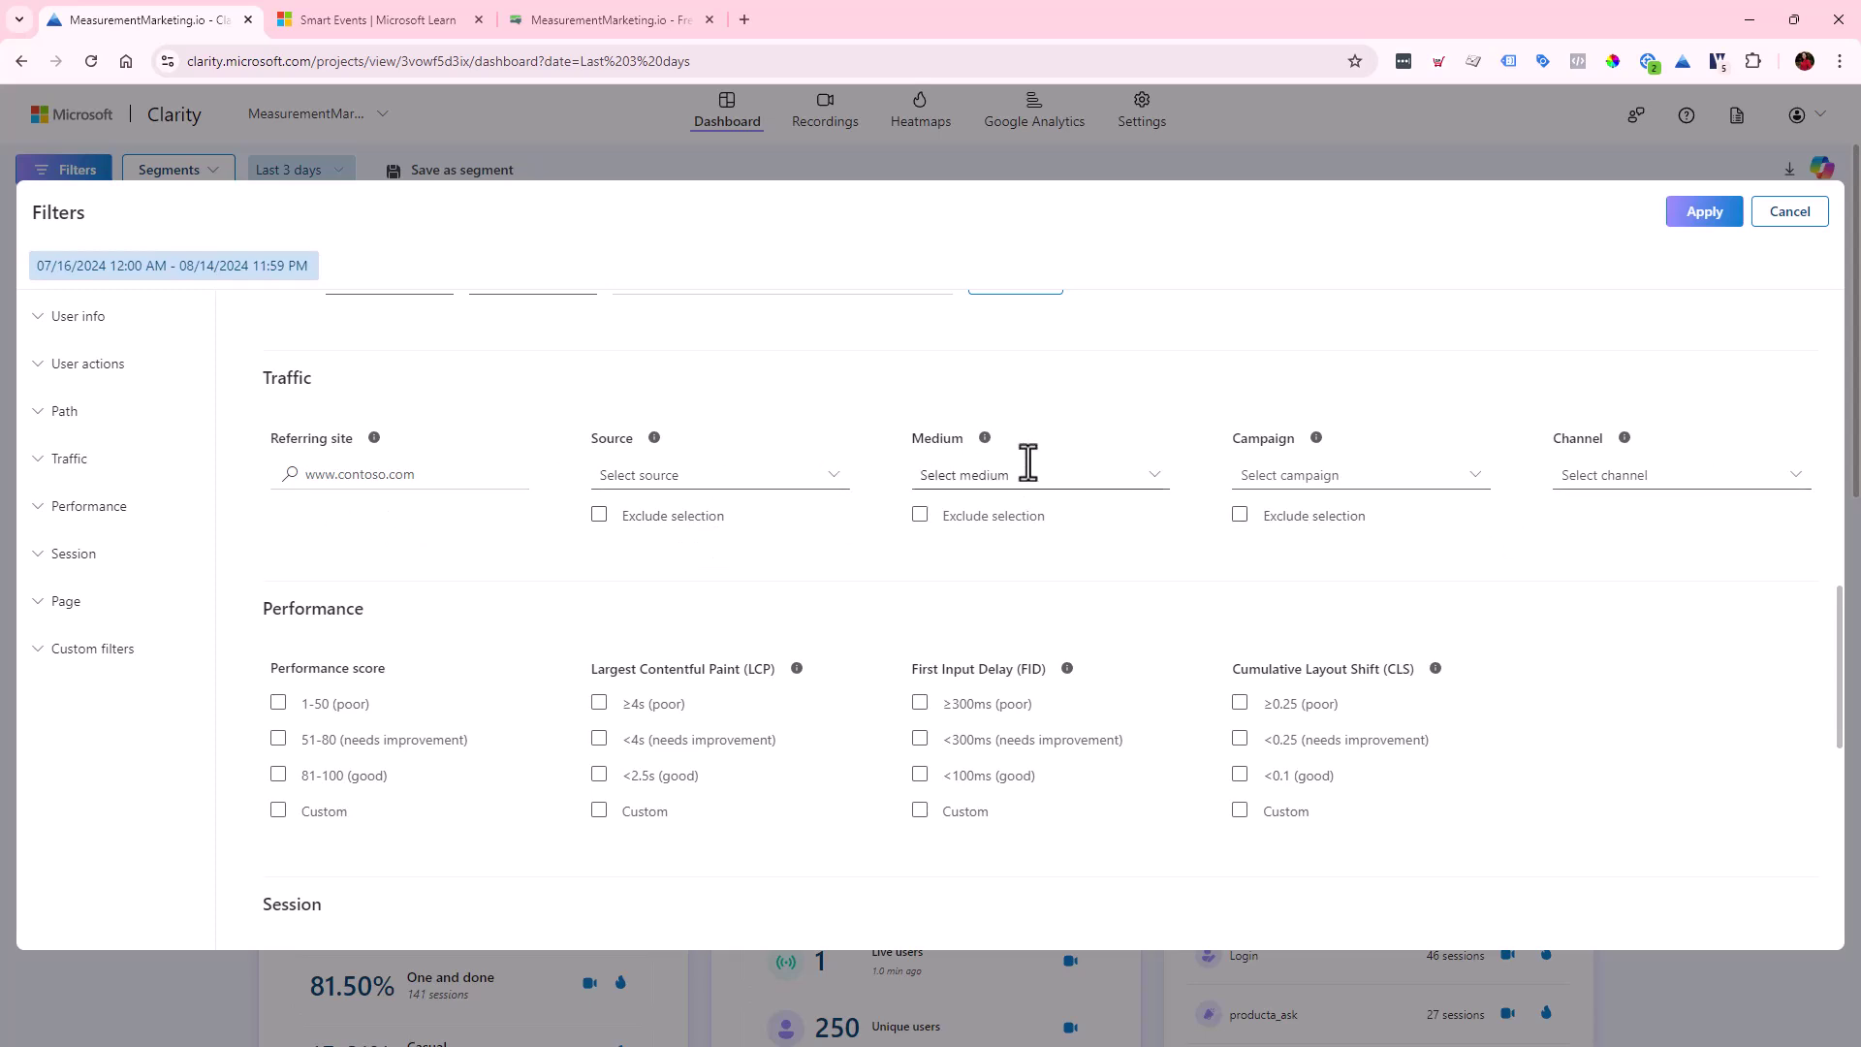
scroll(694, 723, down, 1)
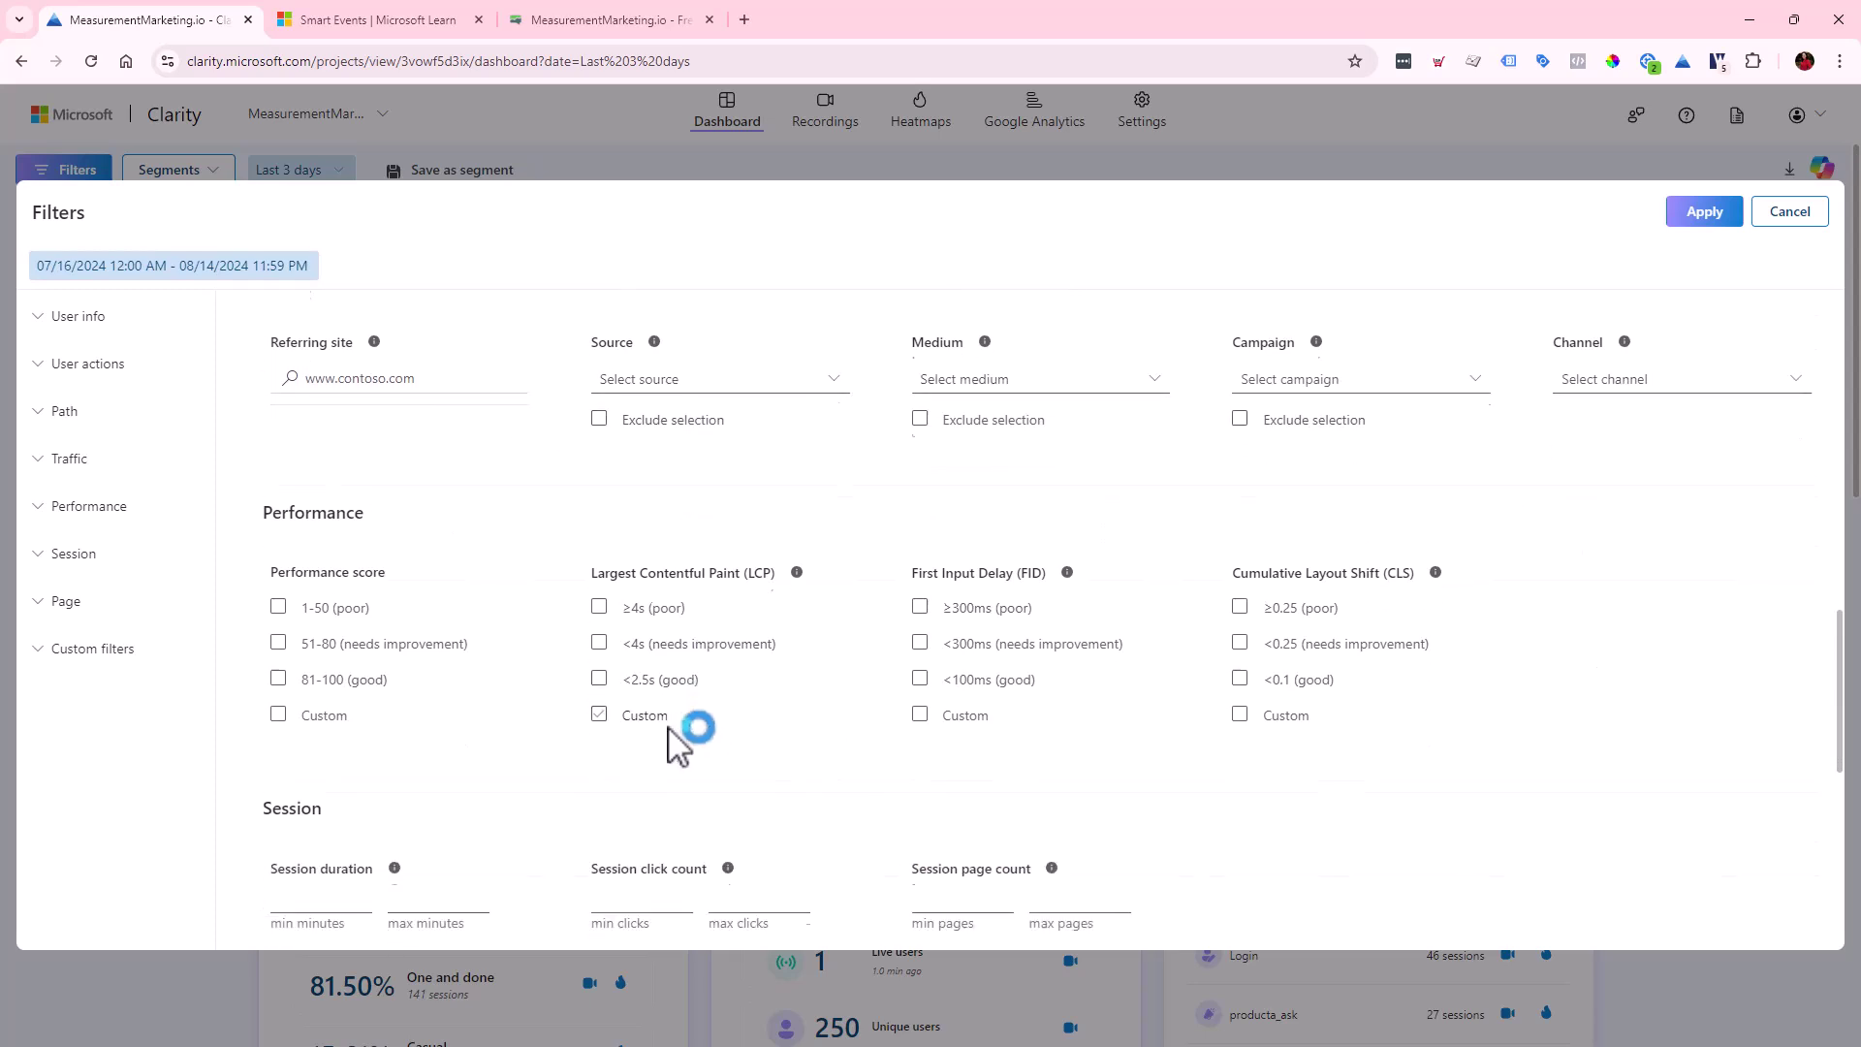
scroll(1633, 646, down, 4)
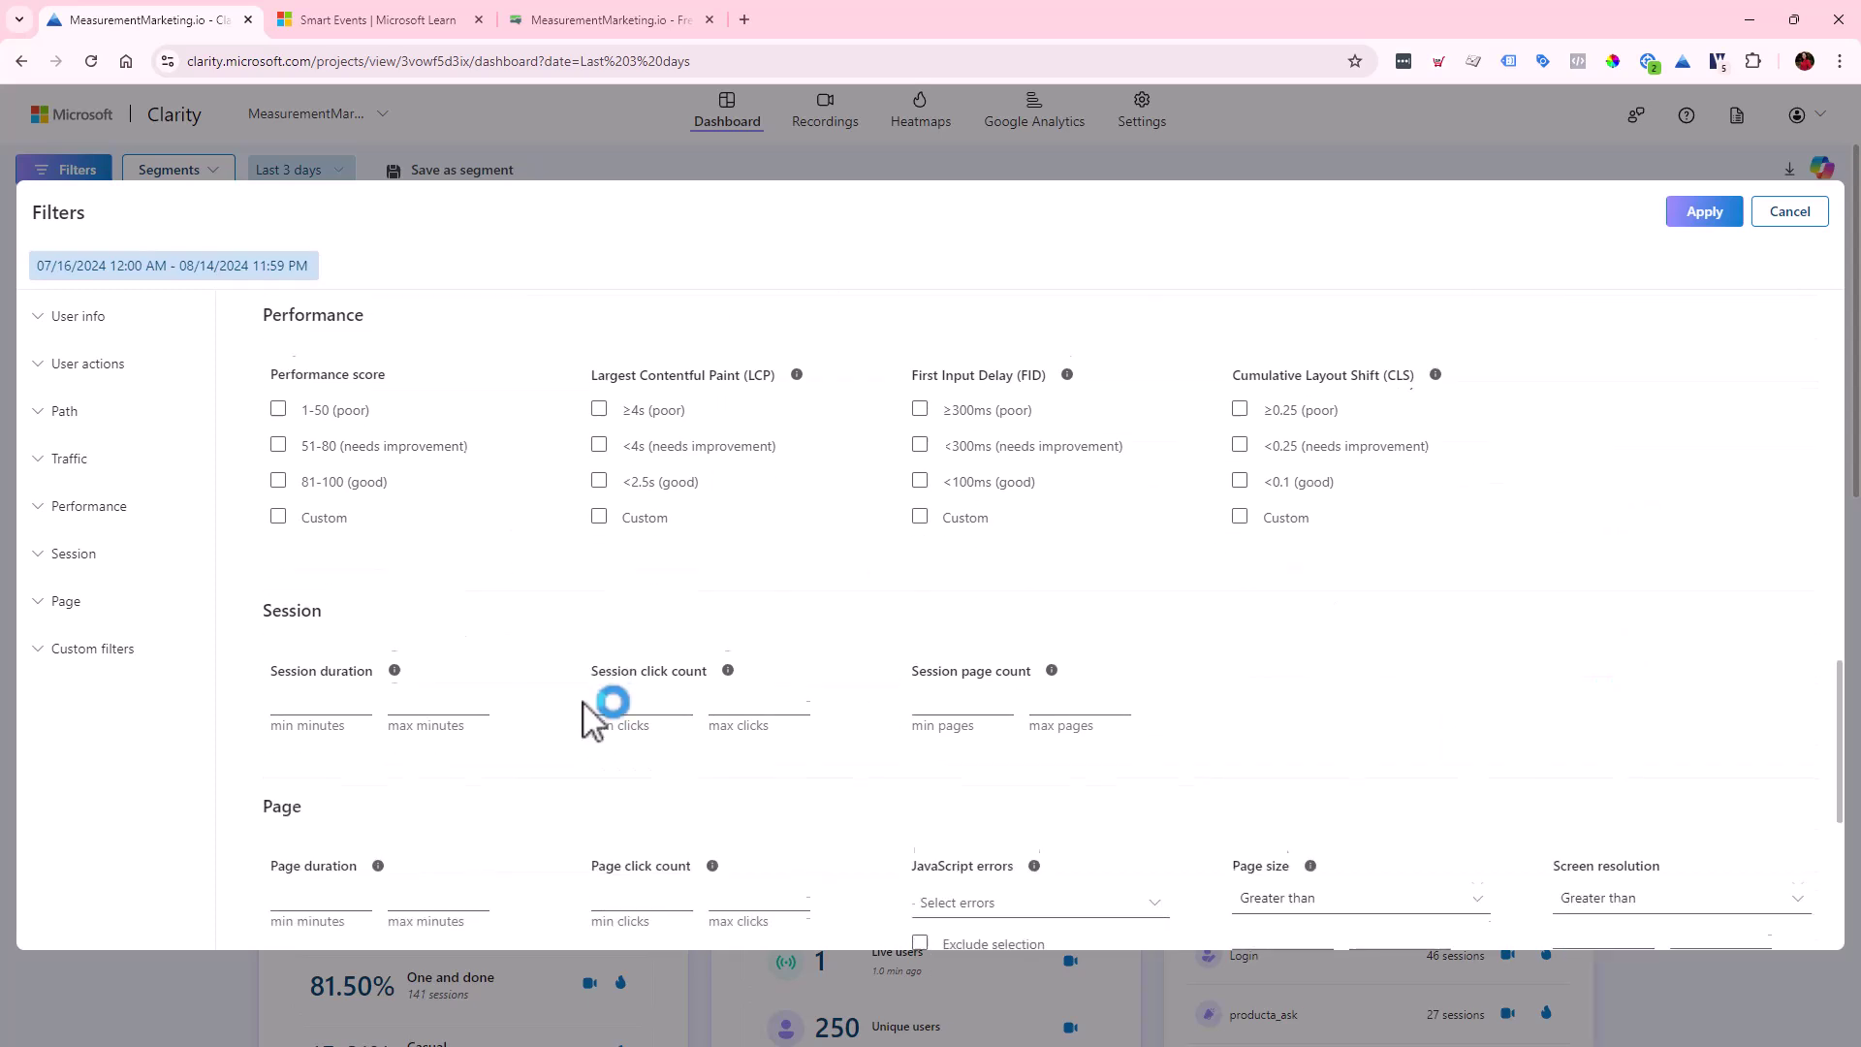
scroll(1132, 761, down, 3)
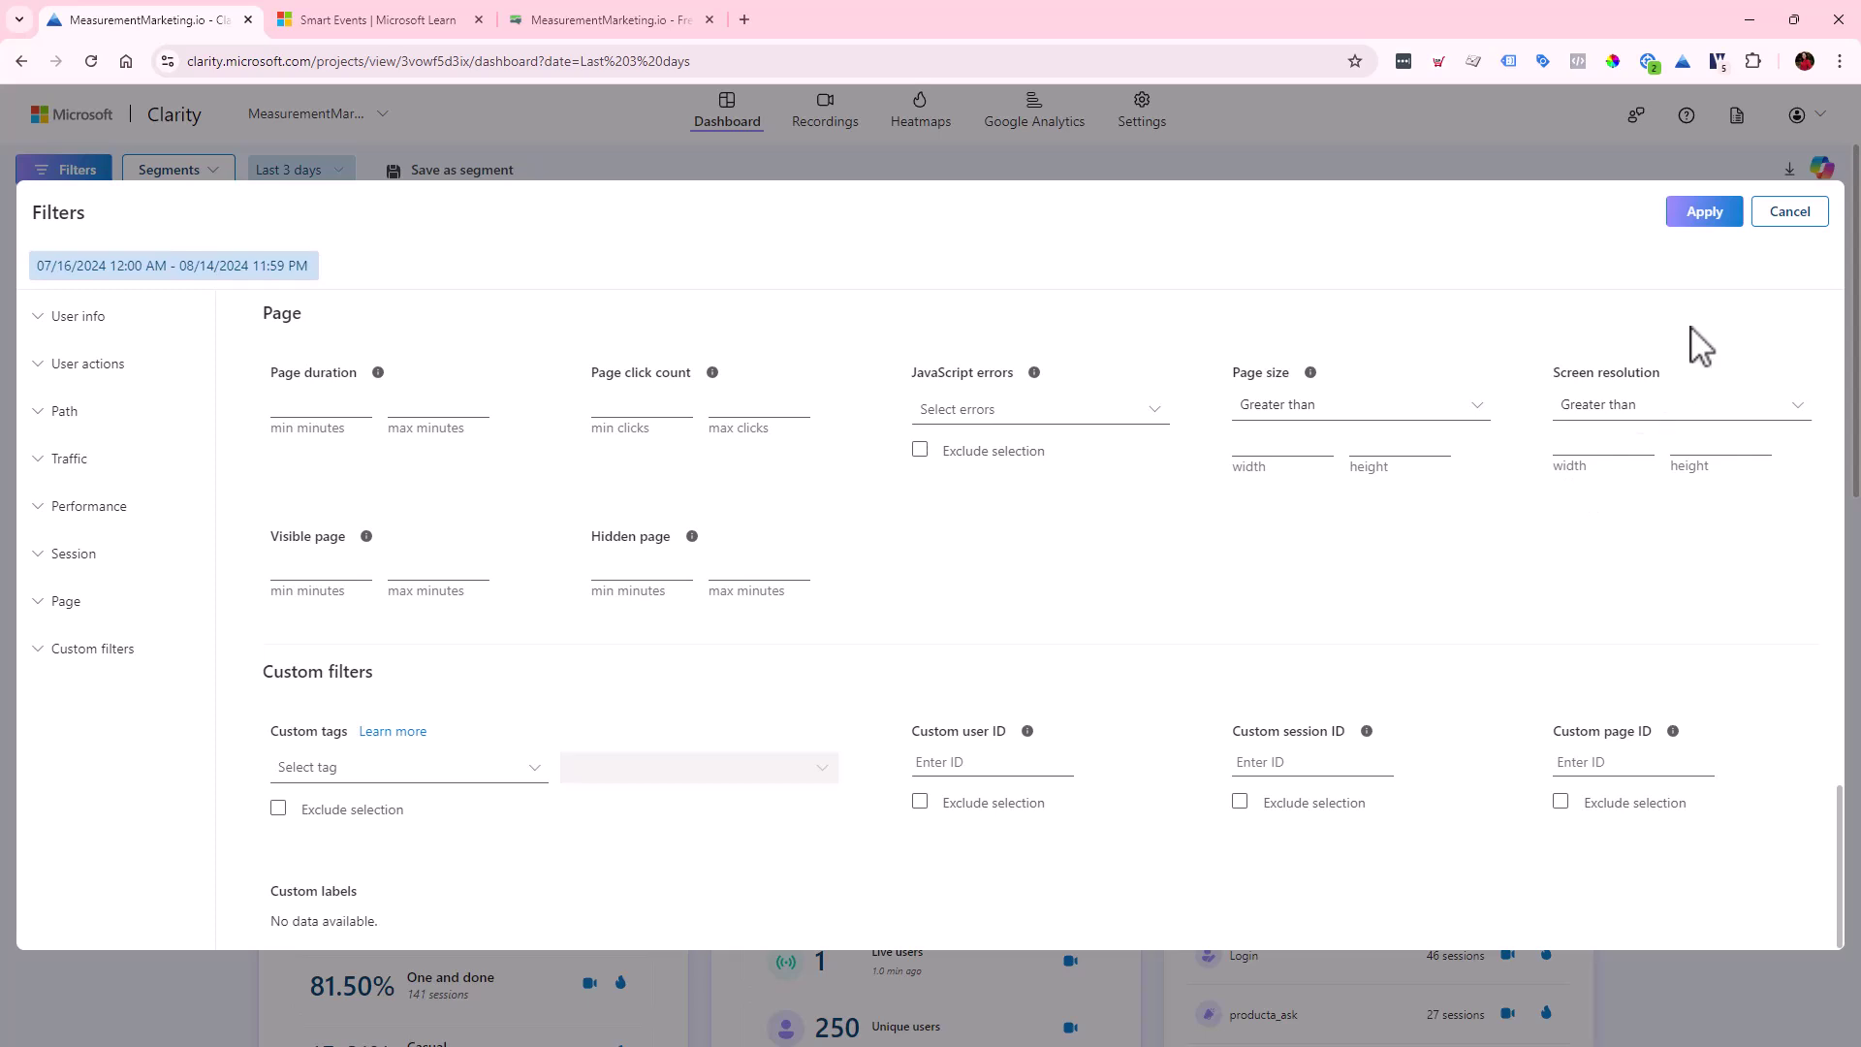
click(1789, 212)
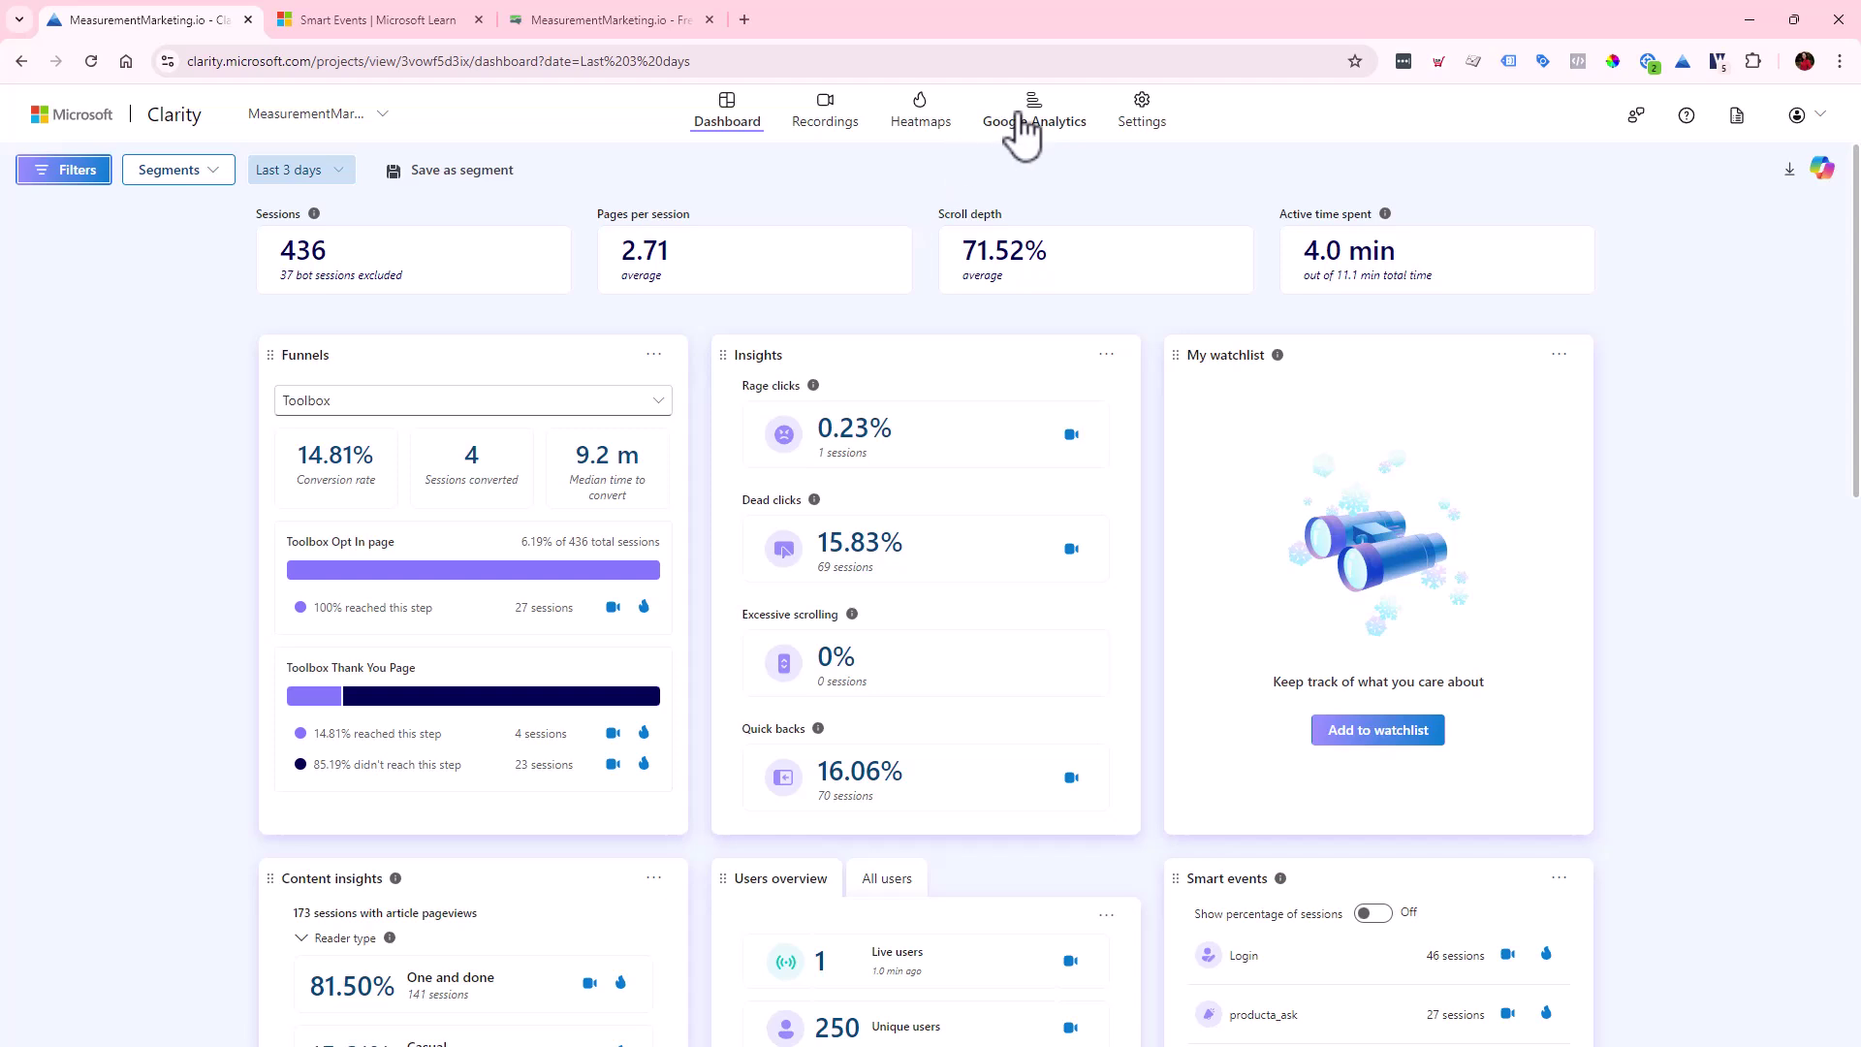
- Start a new funnel from the dashboard's Funnels card and show page visits as the available steps
click(655, 355)
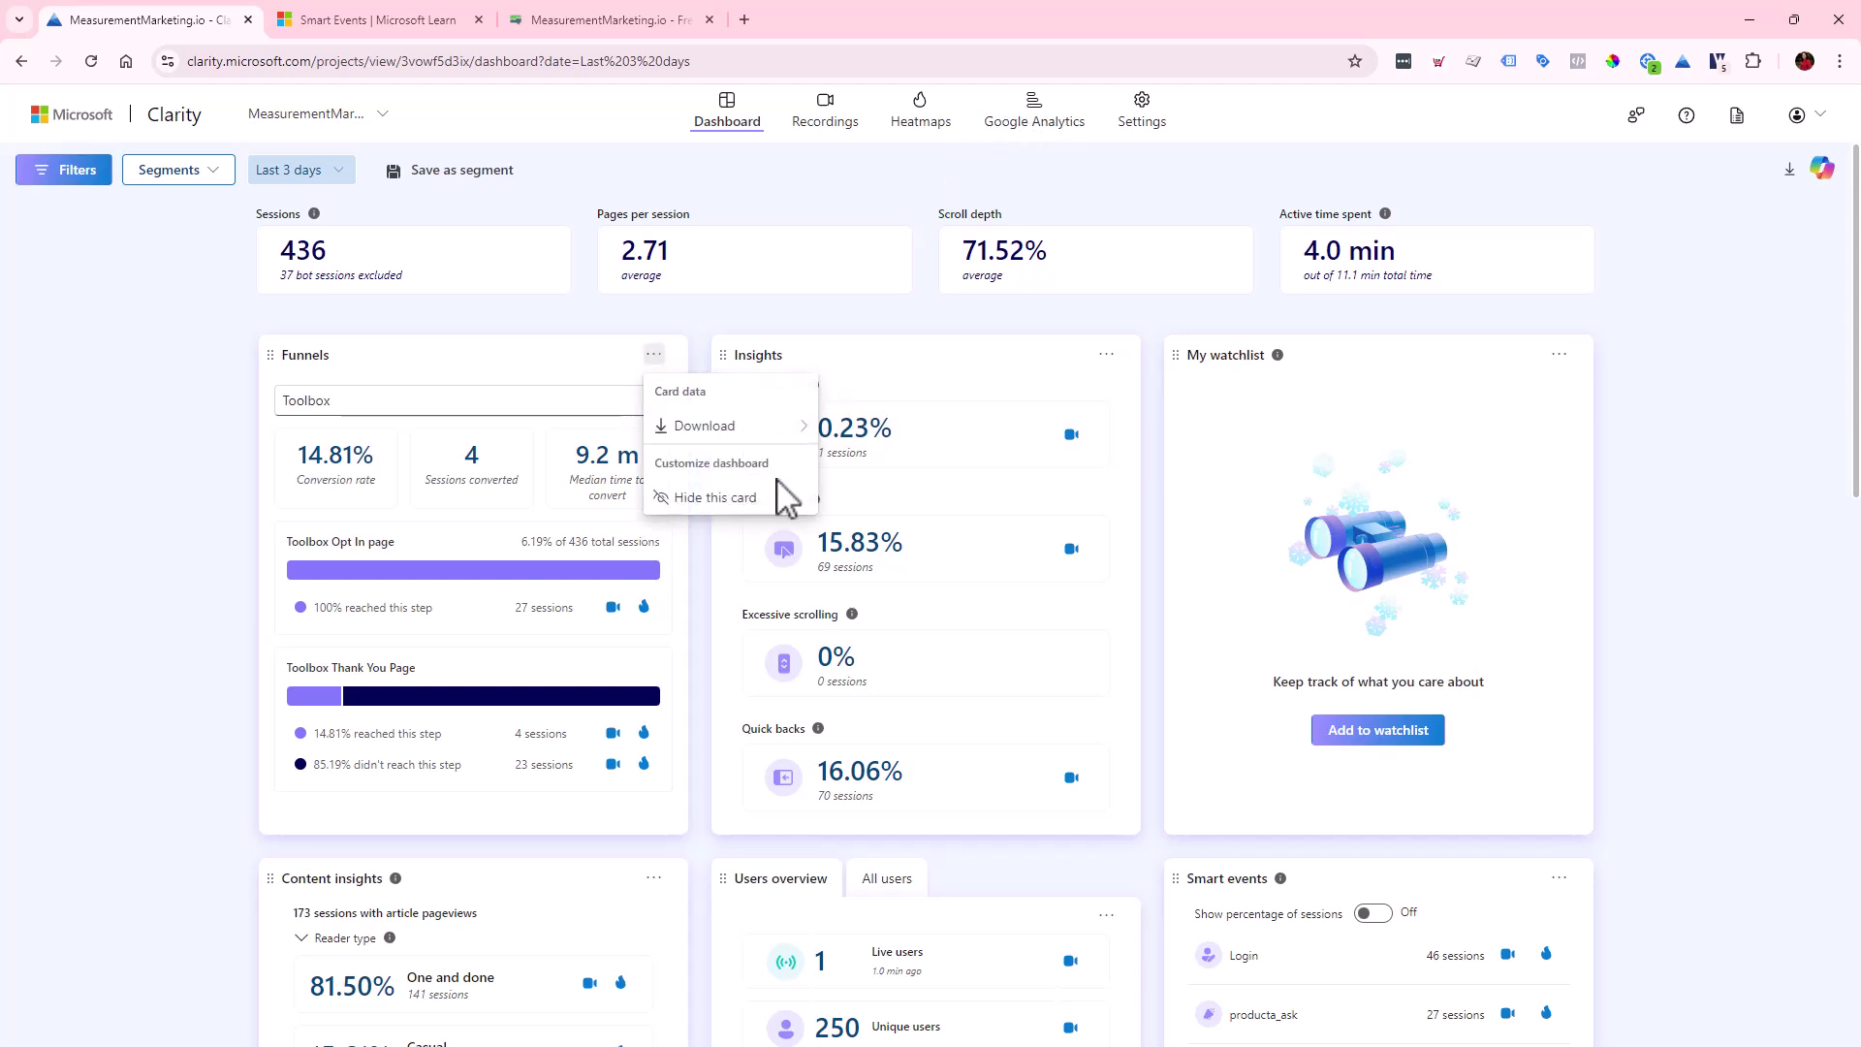
click(655, 355)
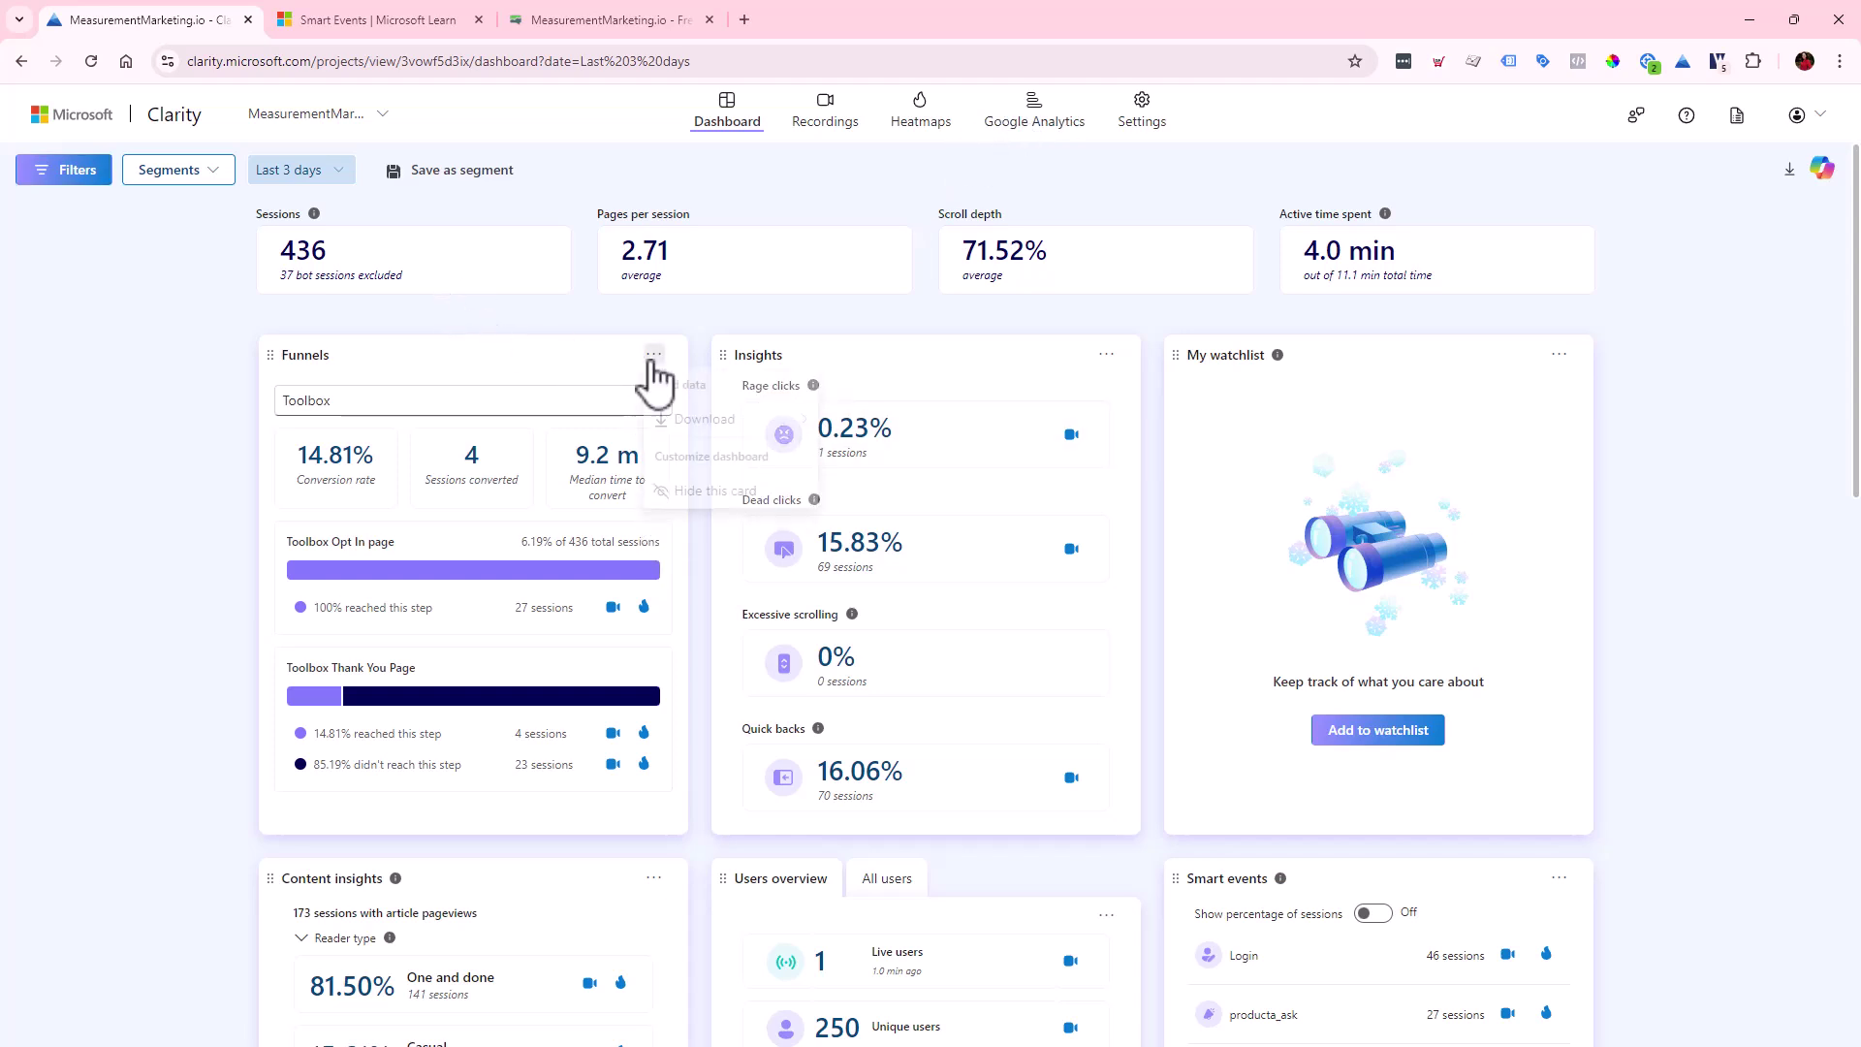
click(517, 403)
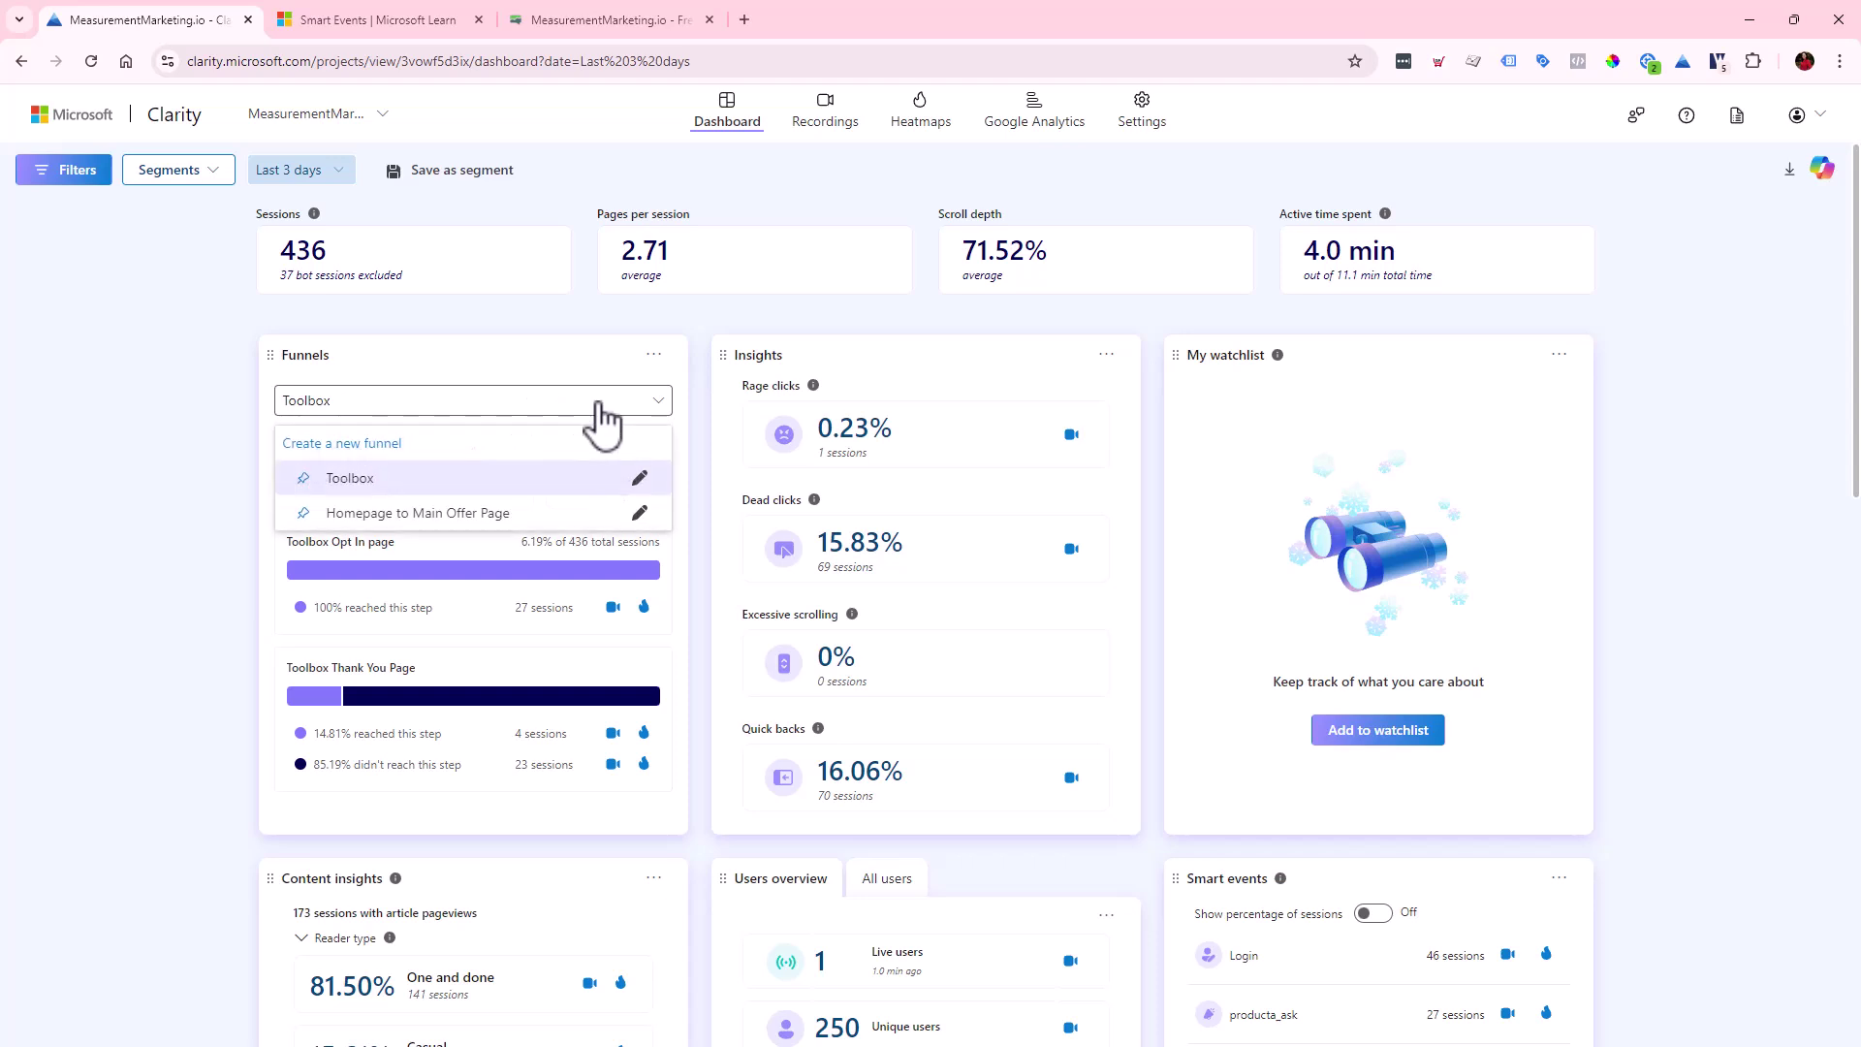
click(349, 444)
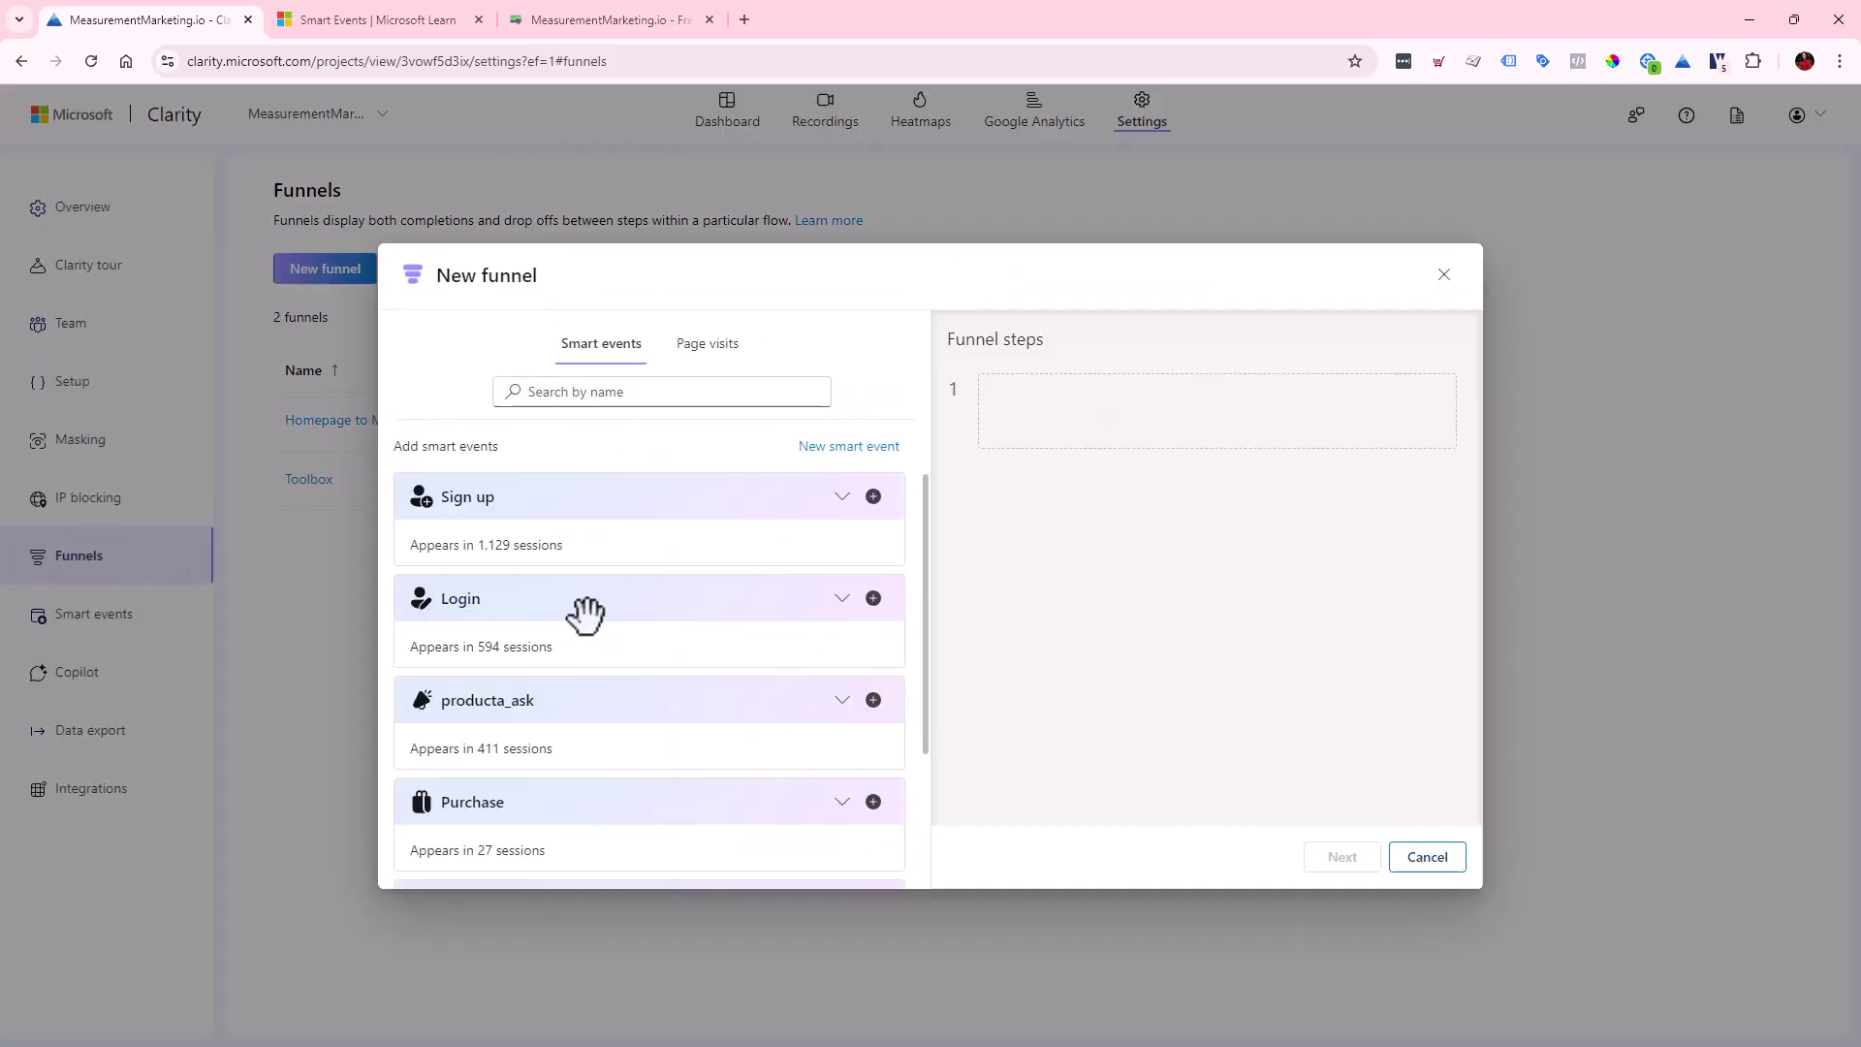
click(751, 357)
- Browse the list of page visits down to the Toolbox landing page for possible funnel steps
scroll(644, 478, down, 1)
scroll(642, 480, up, 1)
scroll(641, 480, down, 3)
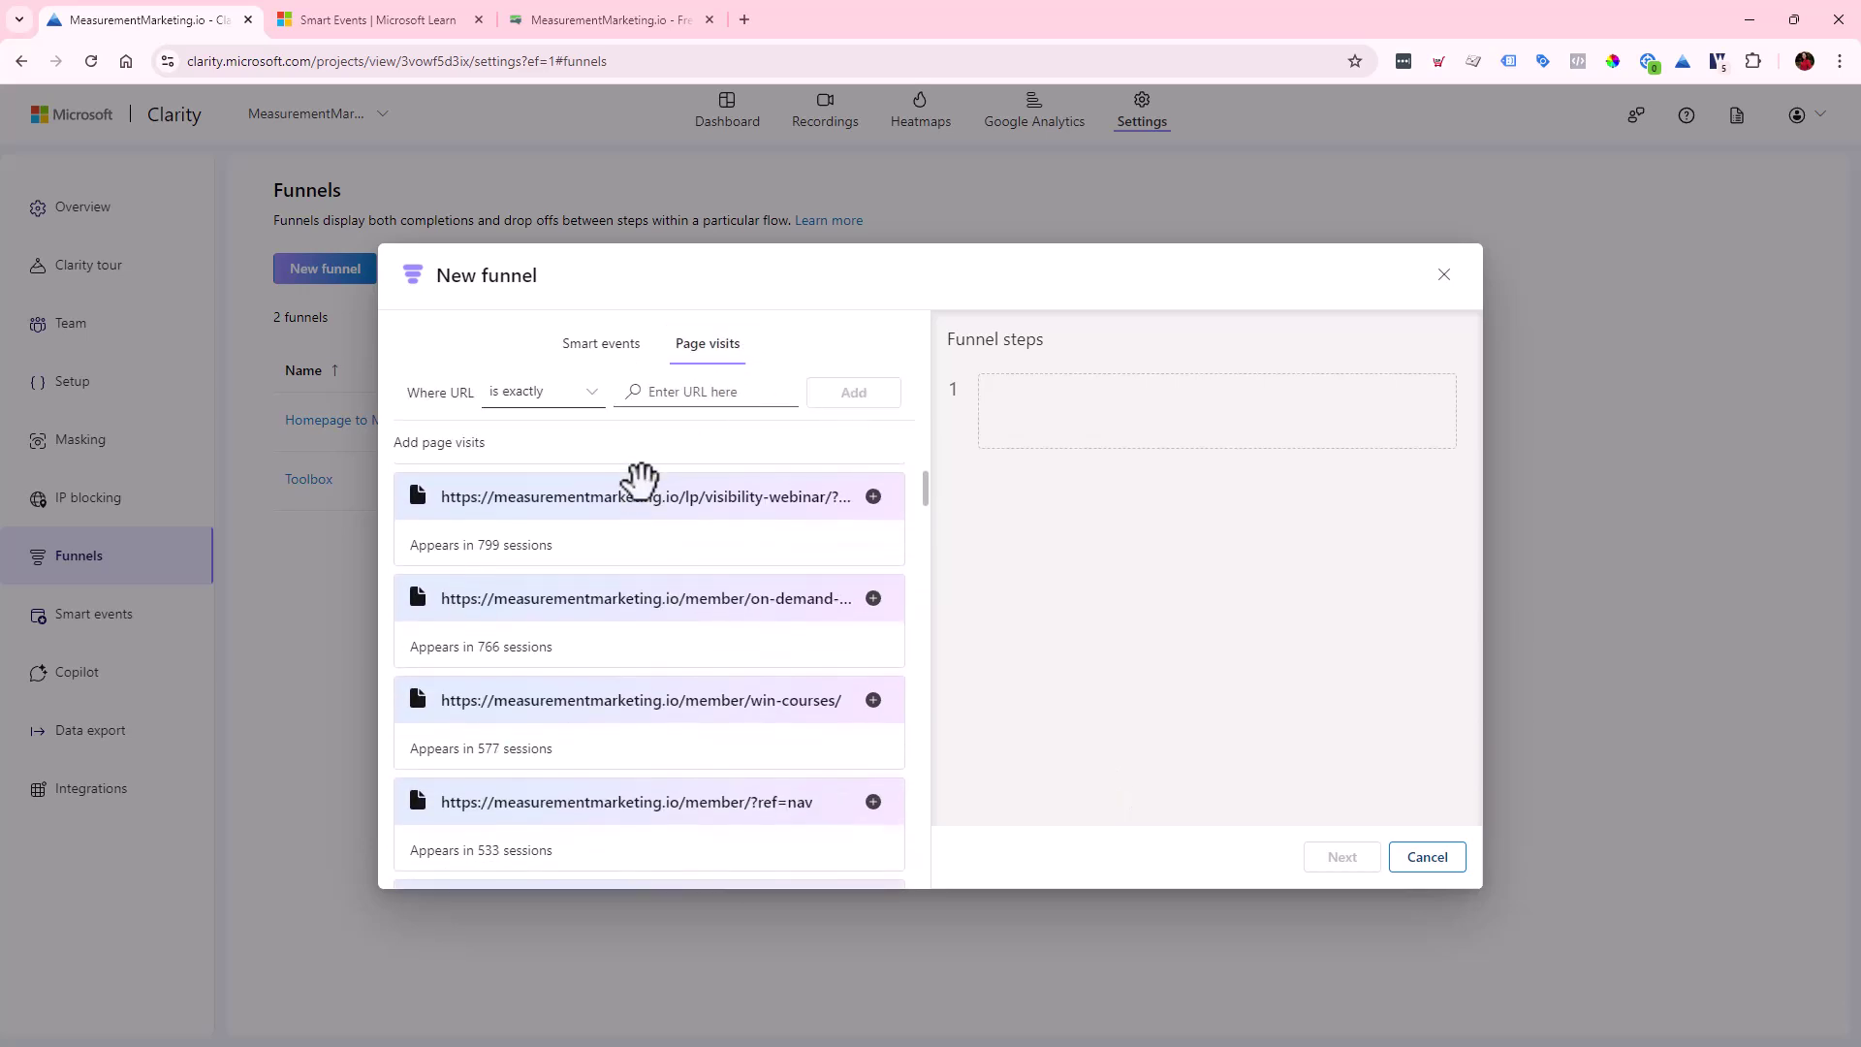
scroll(640, 480, up, 2)
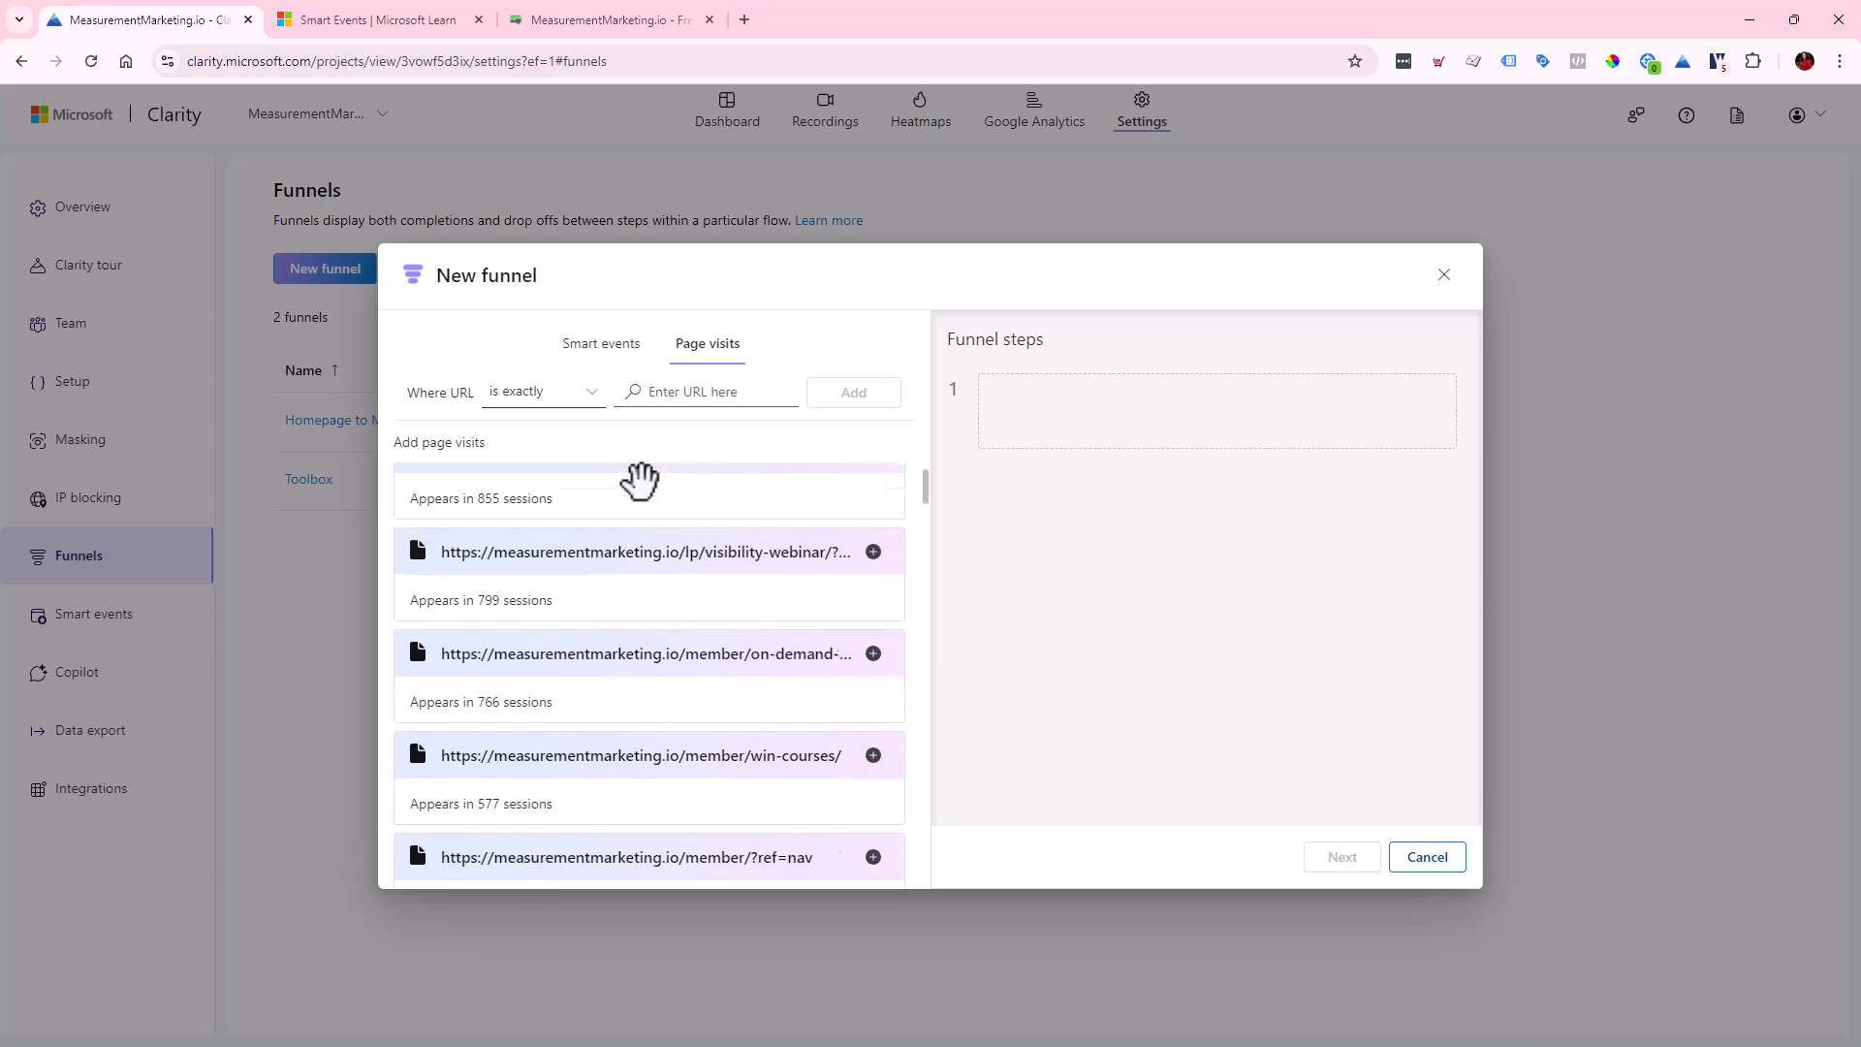
scroll(641, 480, down, 2)
scroll(642, 481, up, 3)
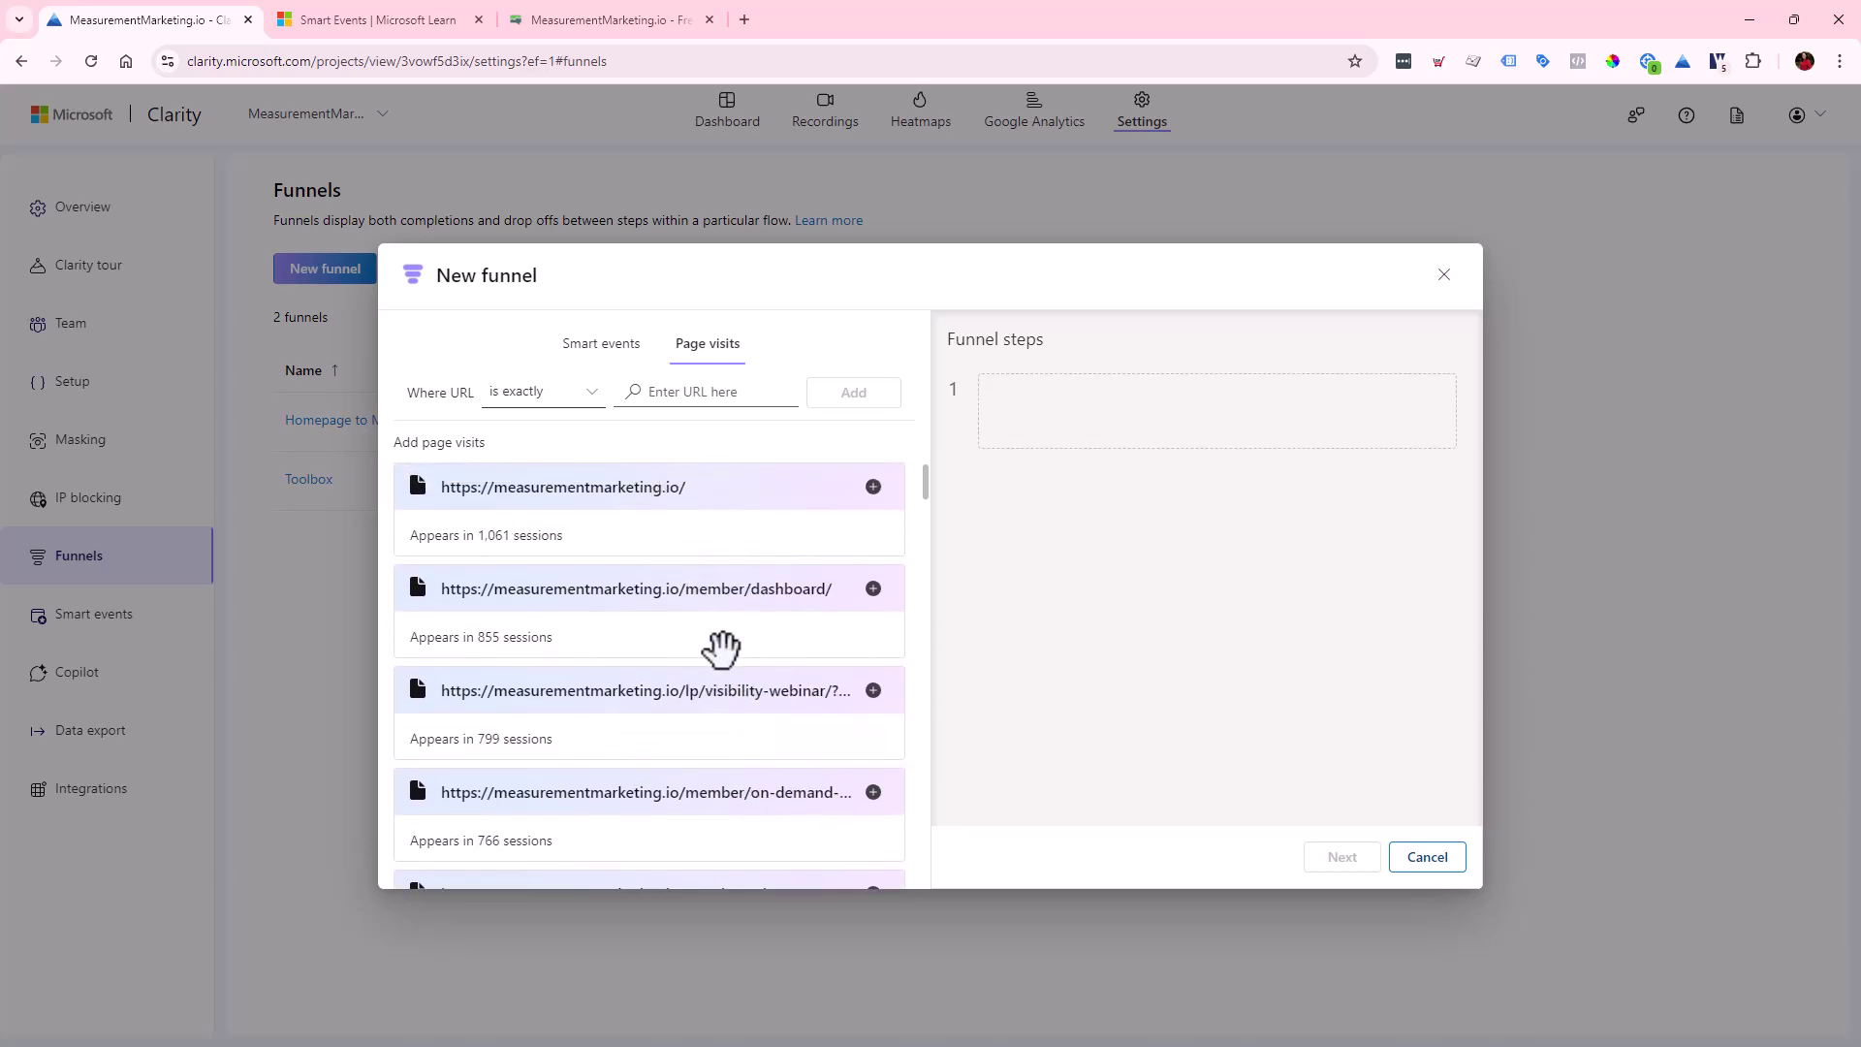
scroll(720, 644, down, 3)
scroll(722, 648, down, 4)
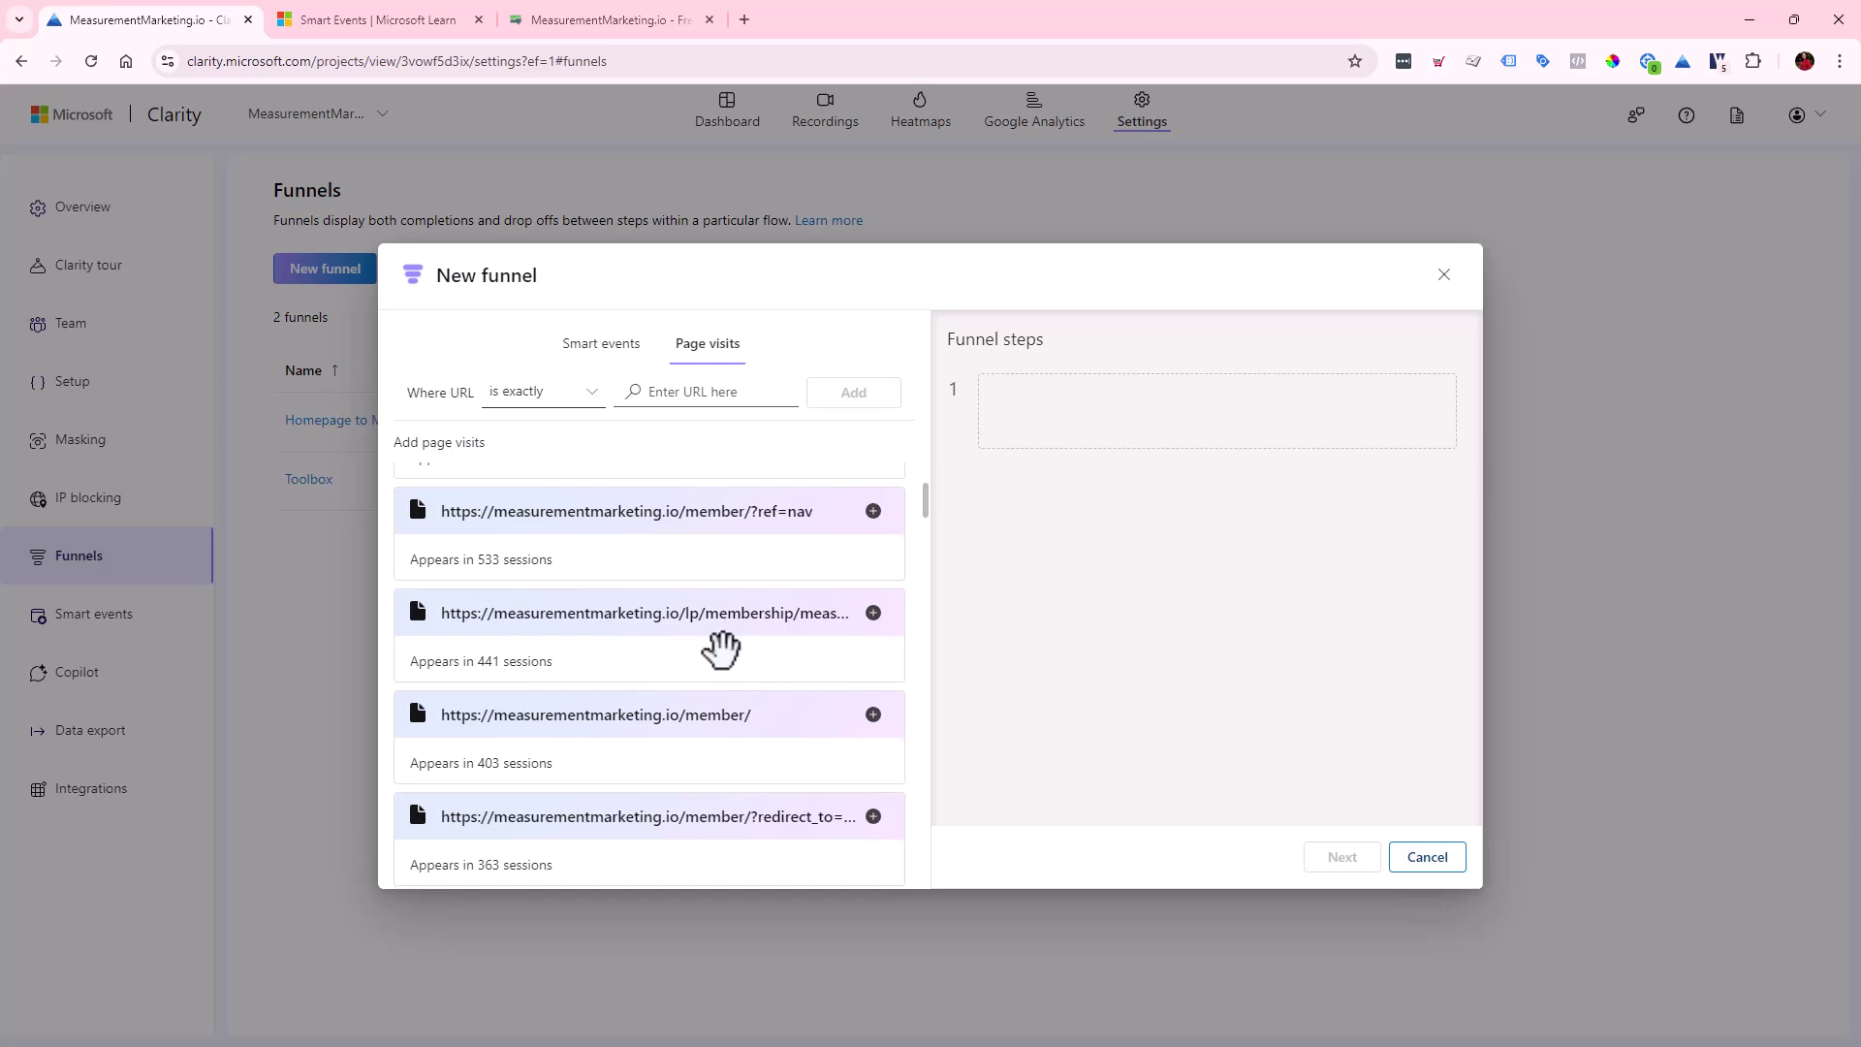
scroll(721, 647, down, 3)
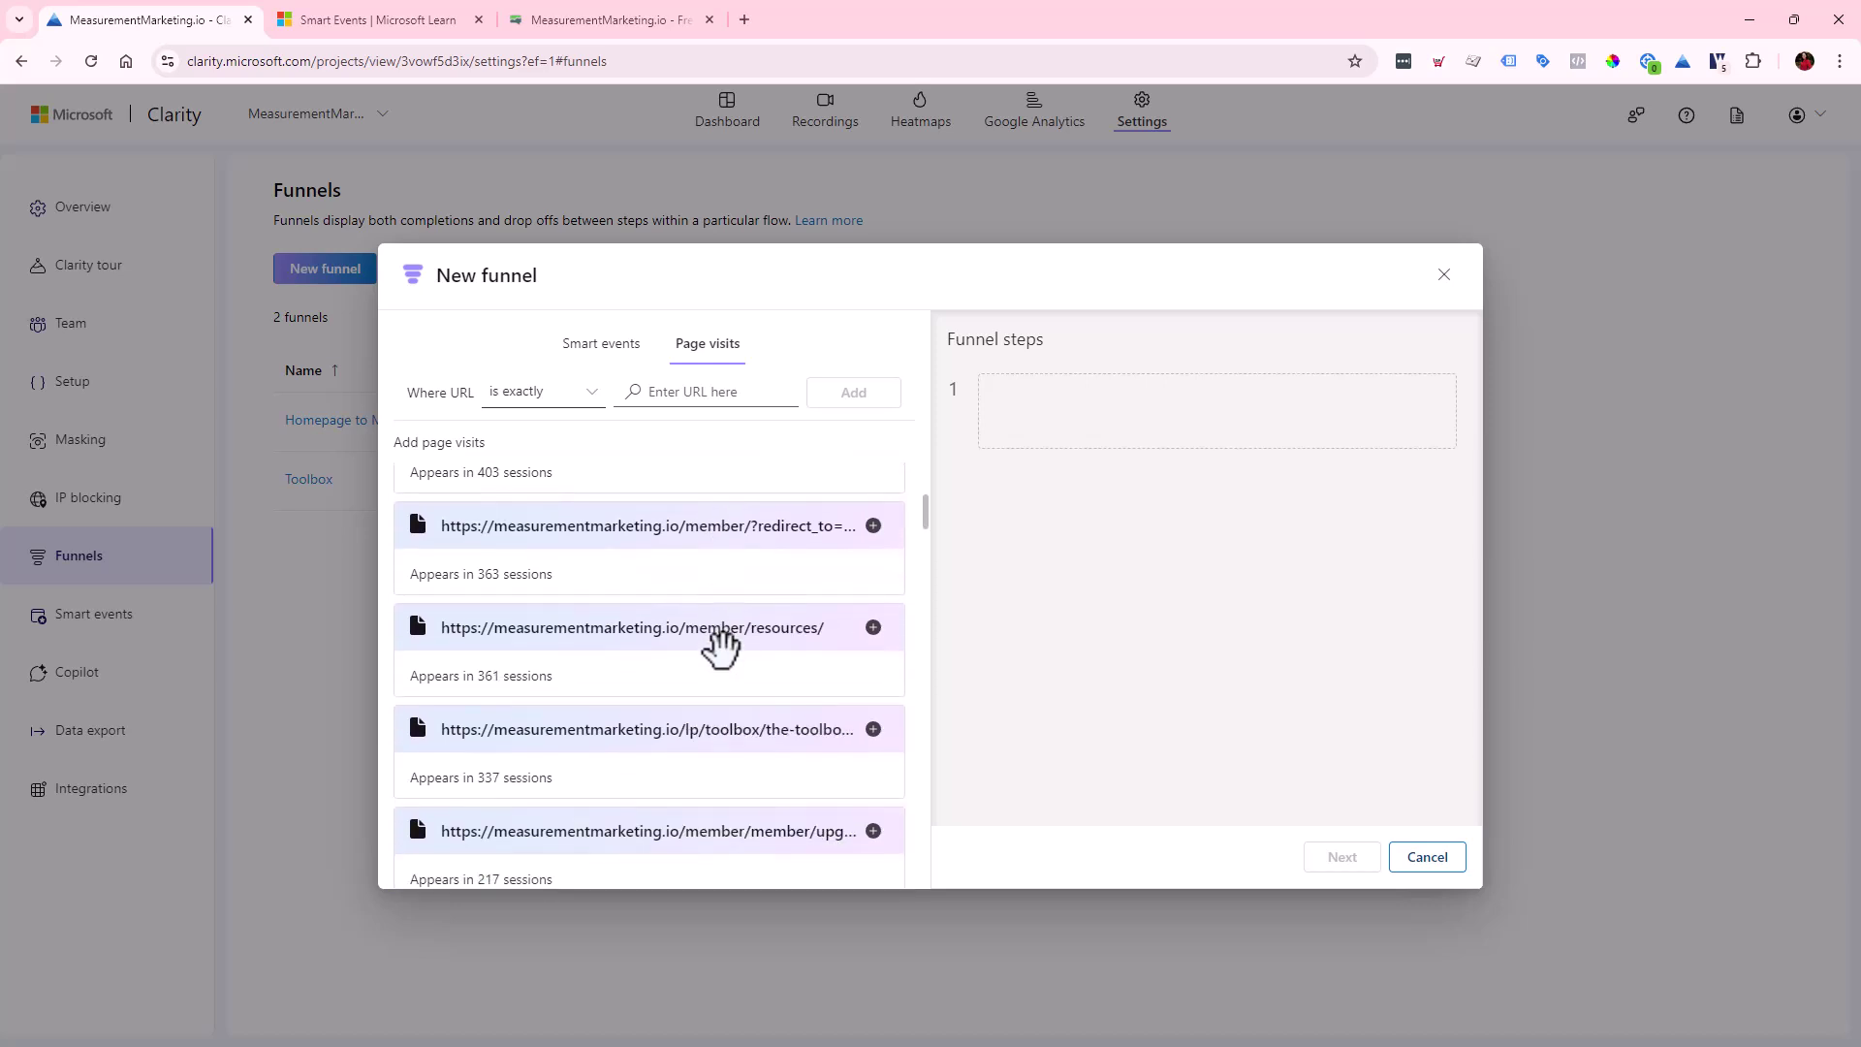
click(874, 632)
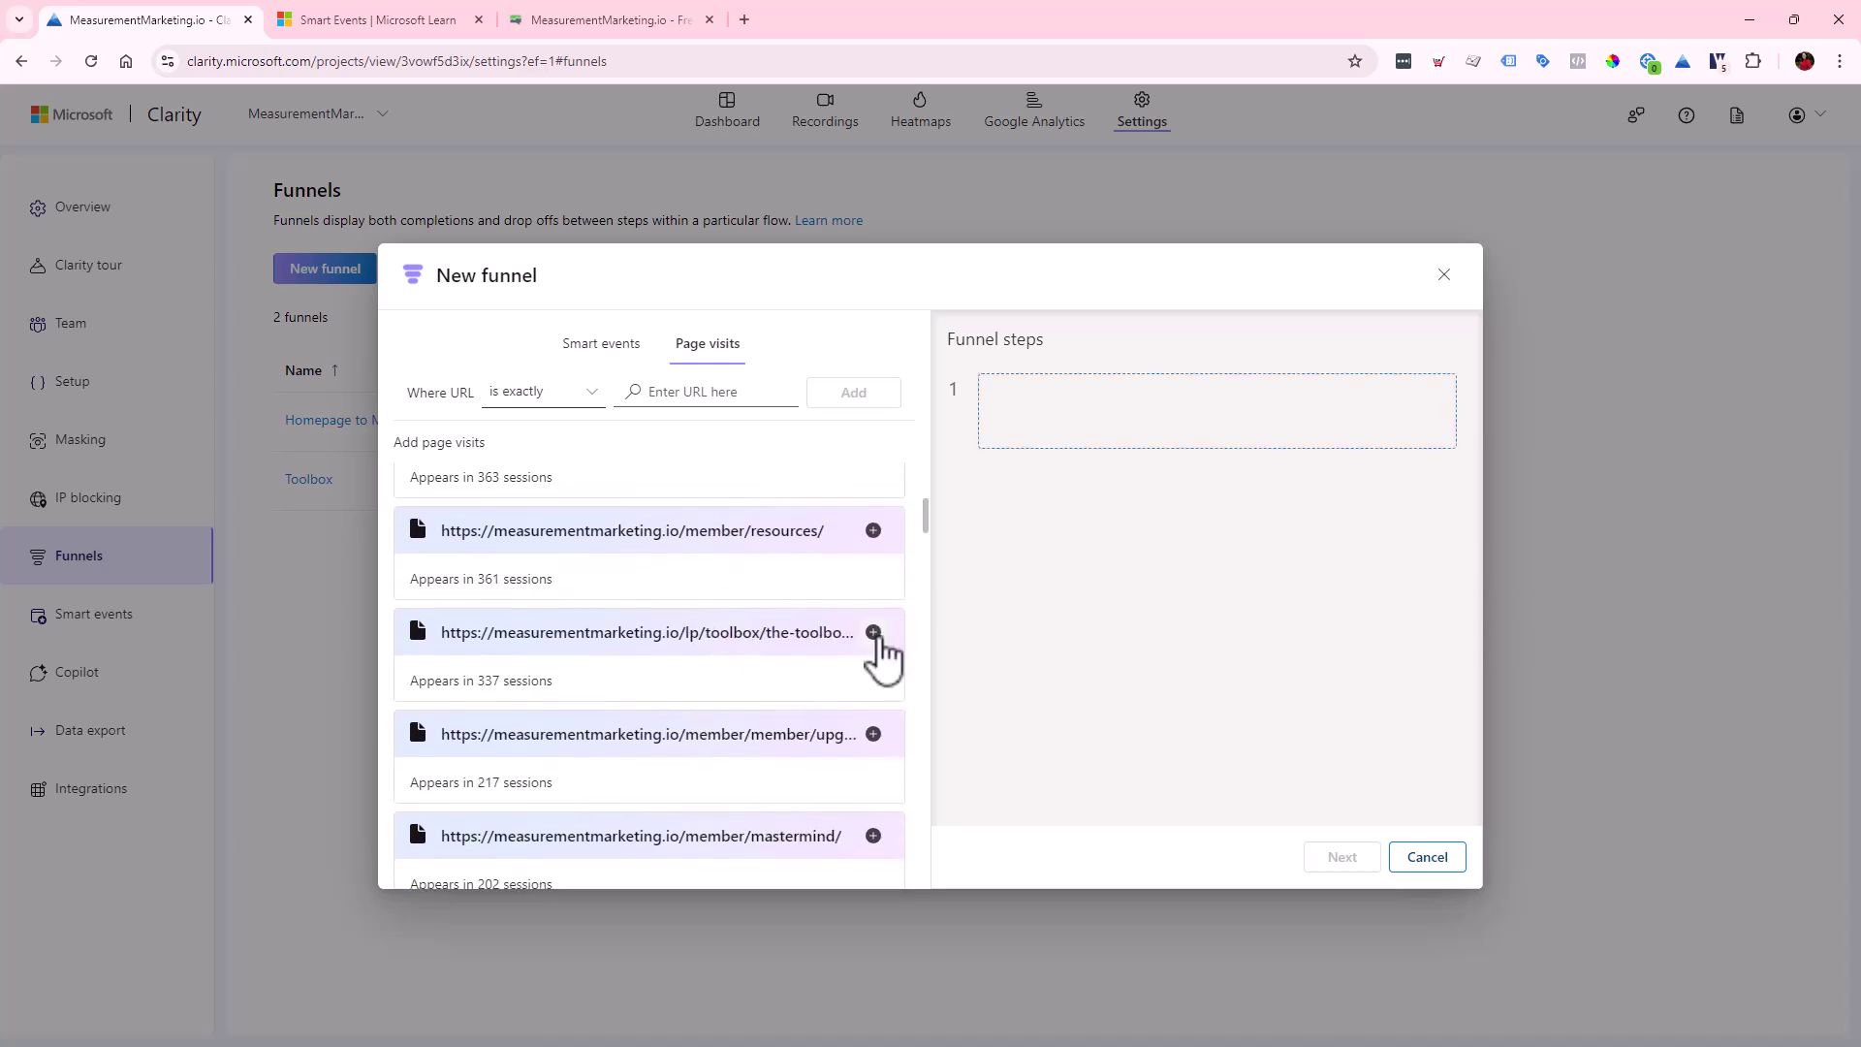
- Set the new funnel's page URL condition to contains and browse further through the page visits
click(586, 392)
click(542, 505)
scroll(601, 548, down, 1)
scroll(601, 545, up, 1)
scroll(602, 540, down, 2)
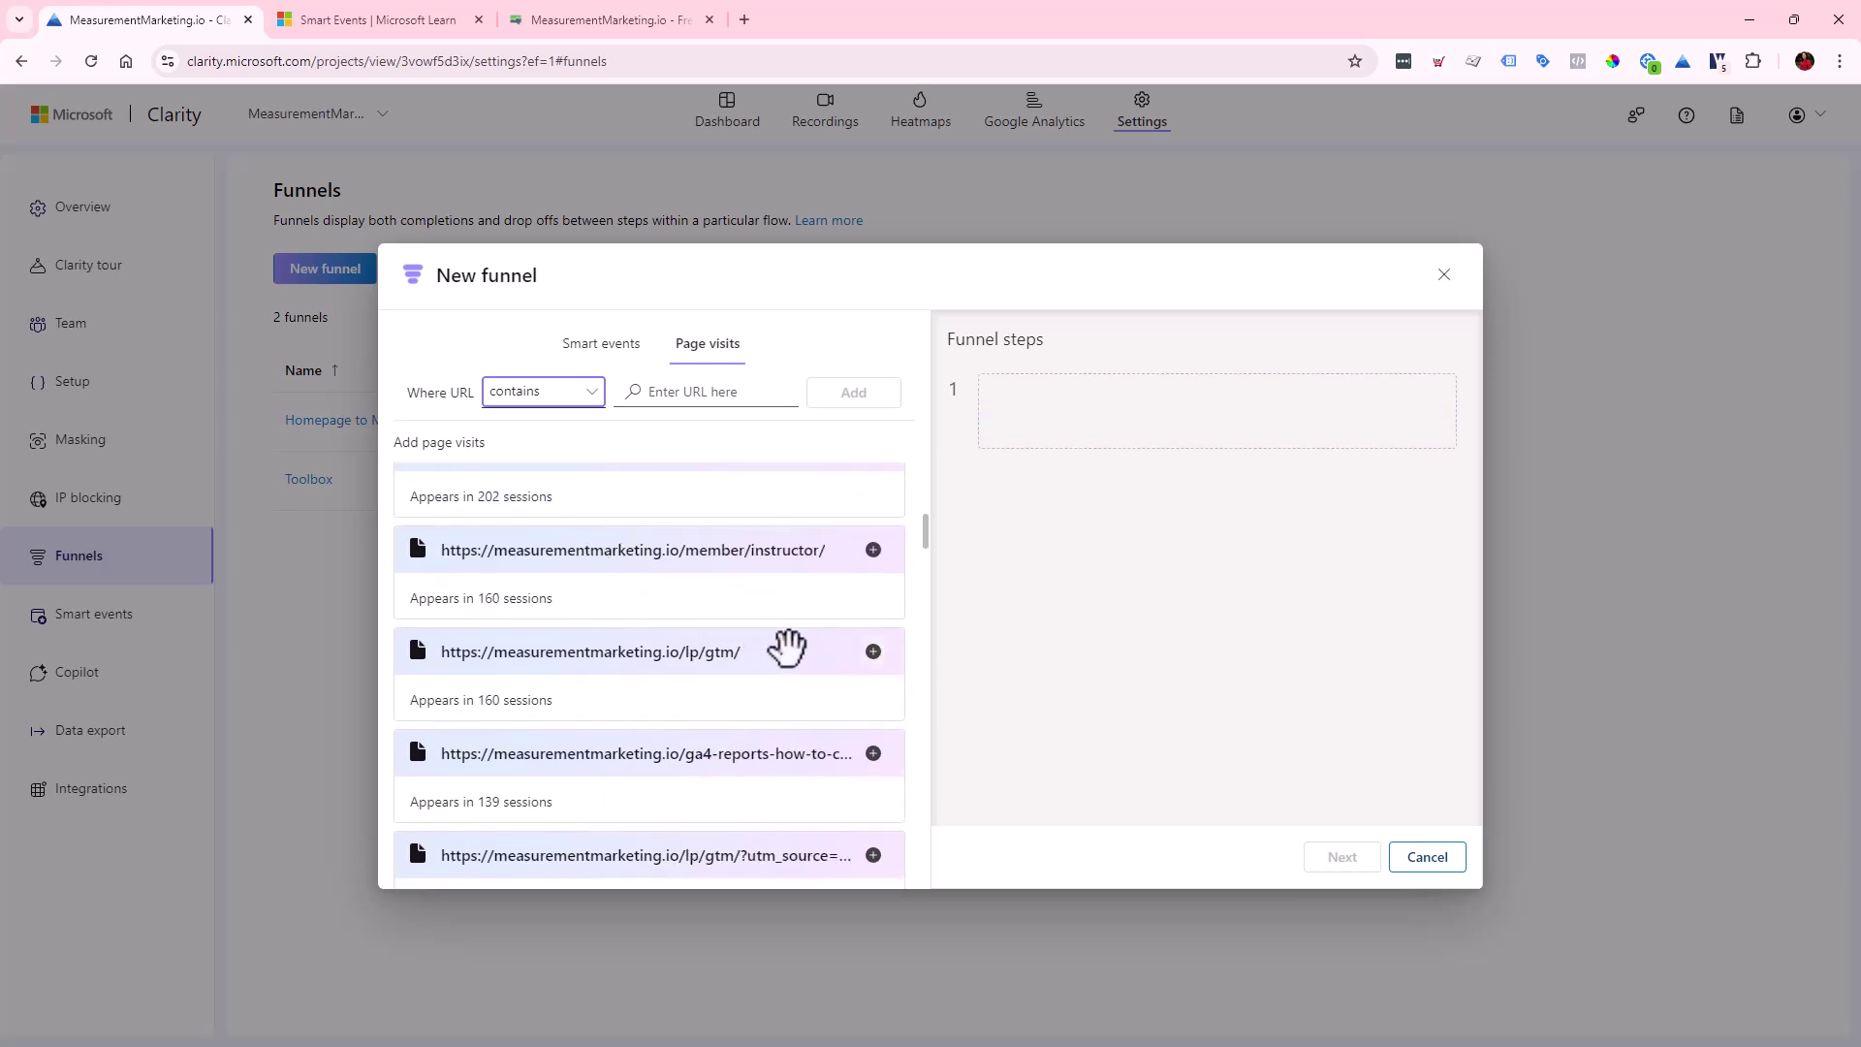
drag(805, 647, 652, 601)
click(741, 399)
text(/)
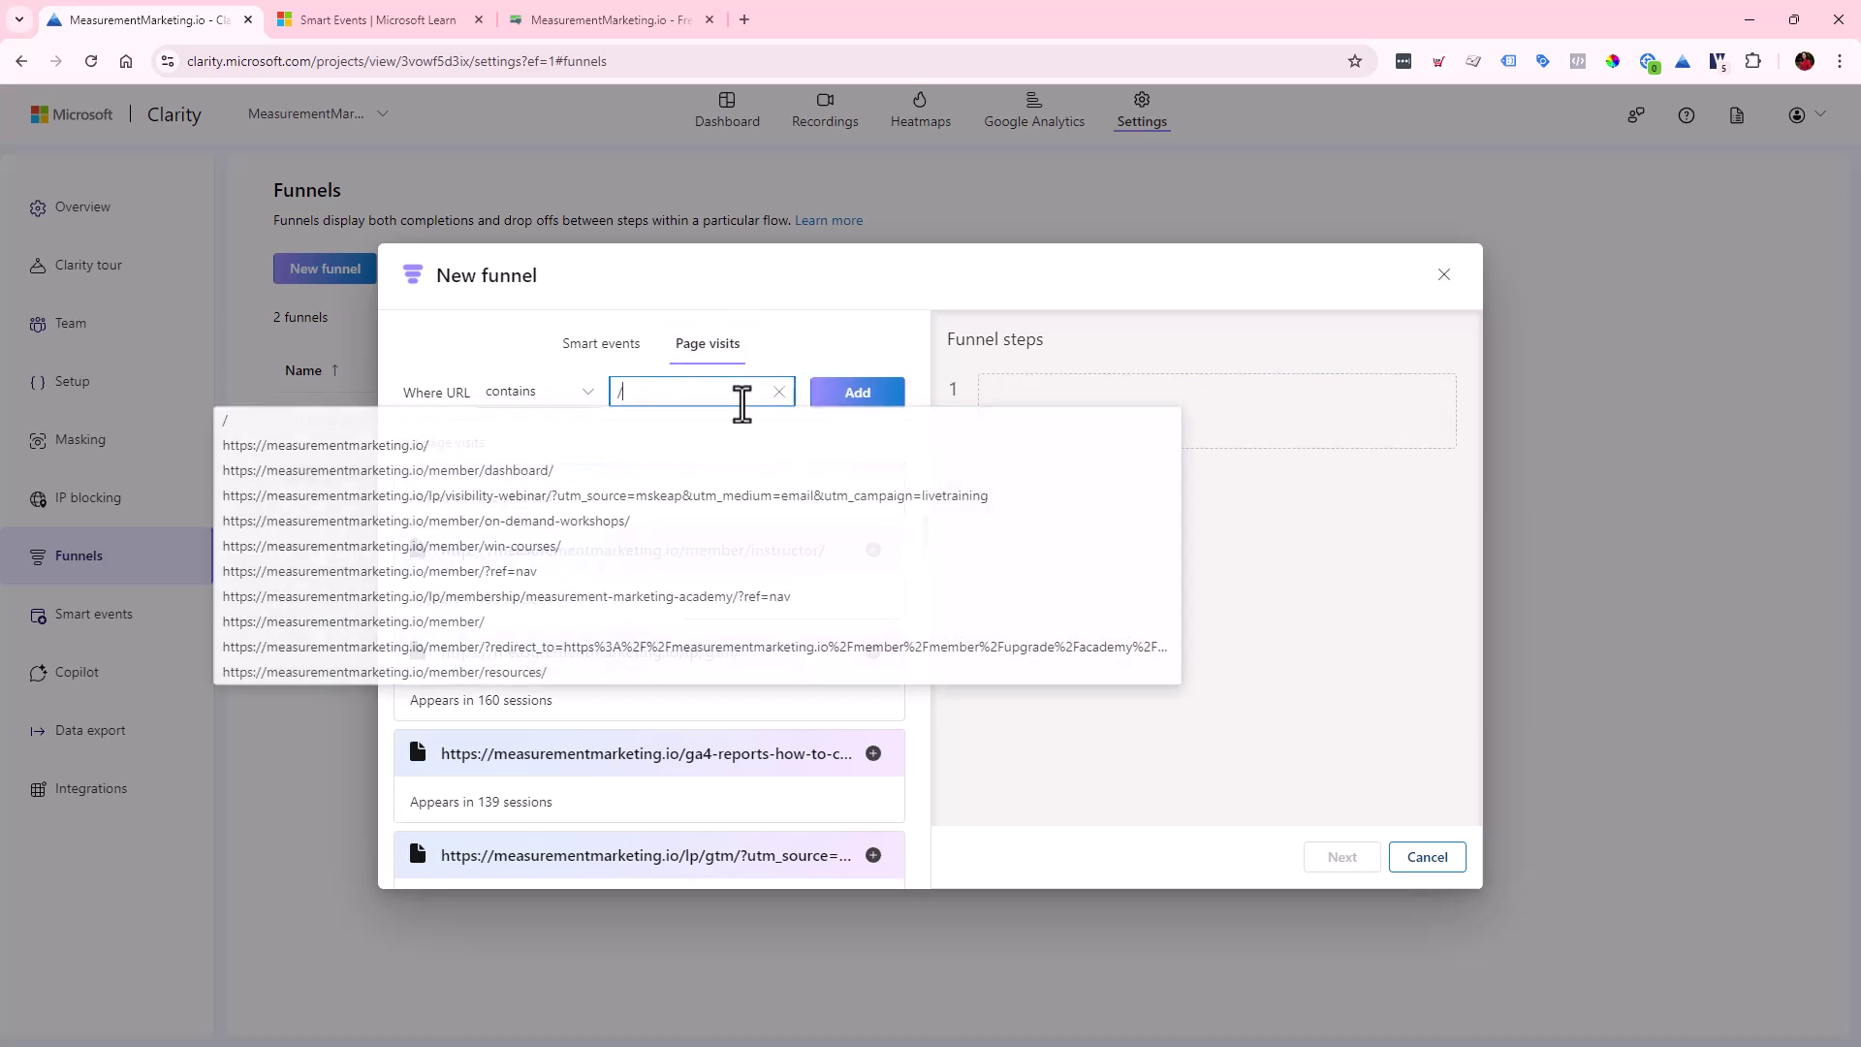
text(lp/gtm)
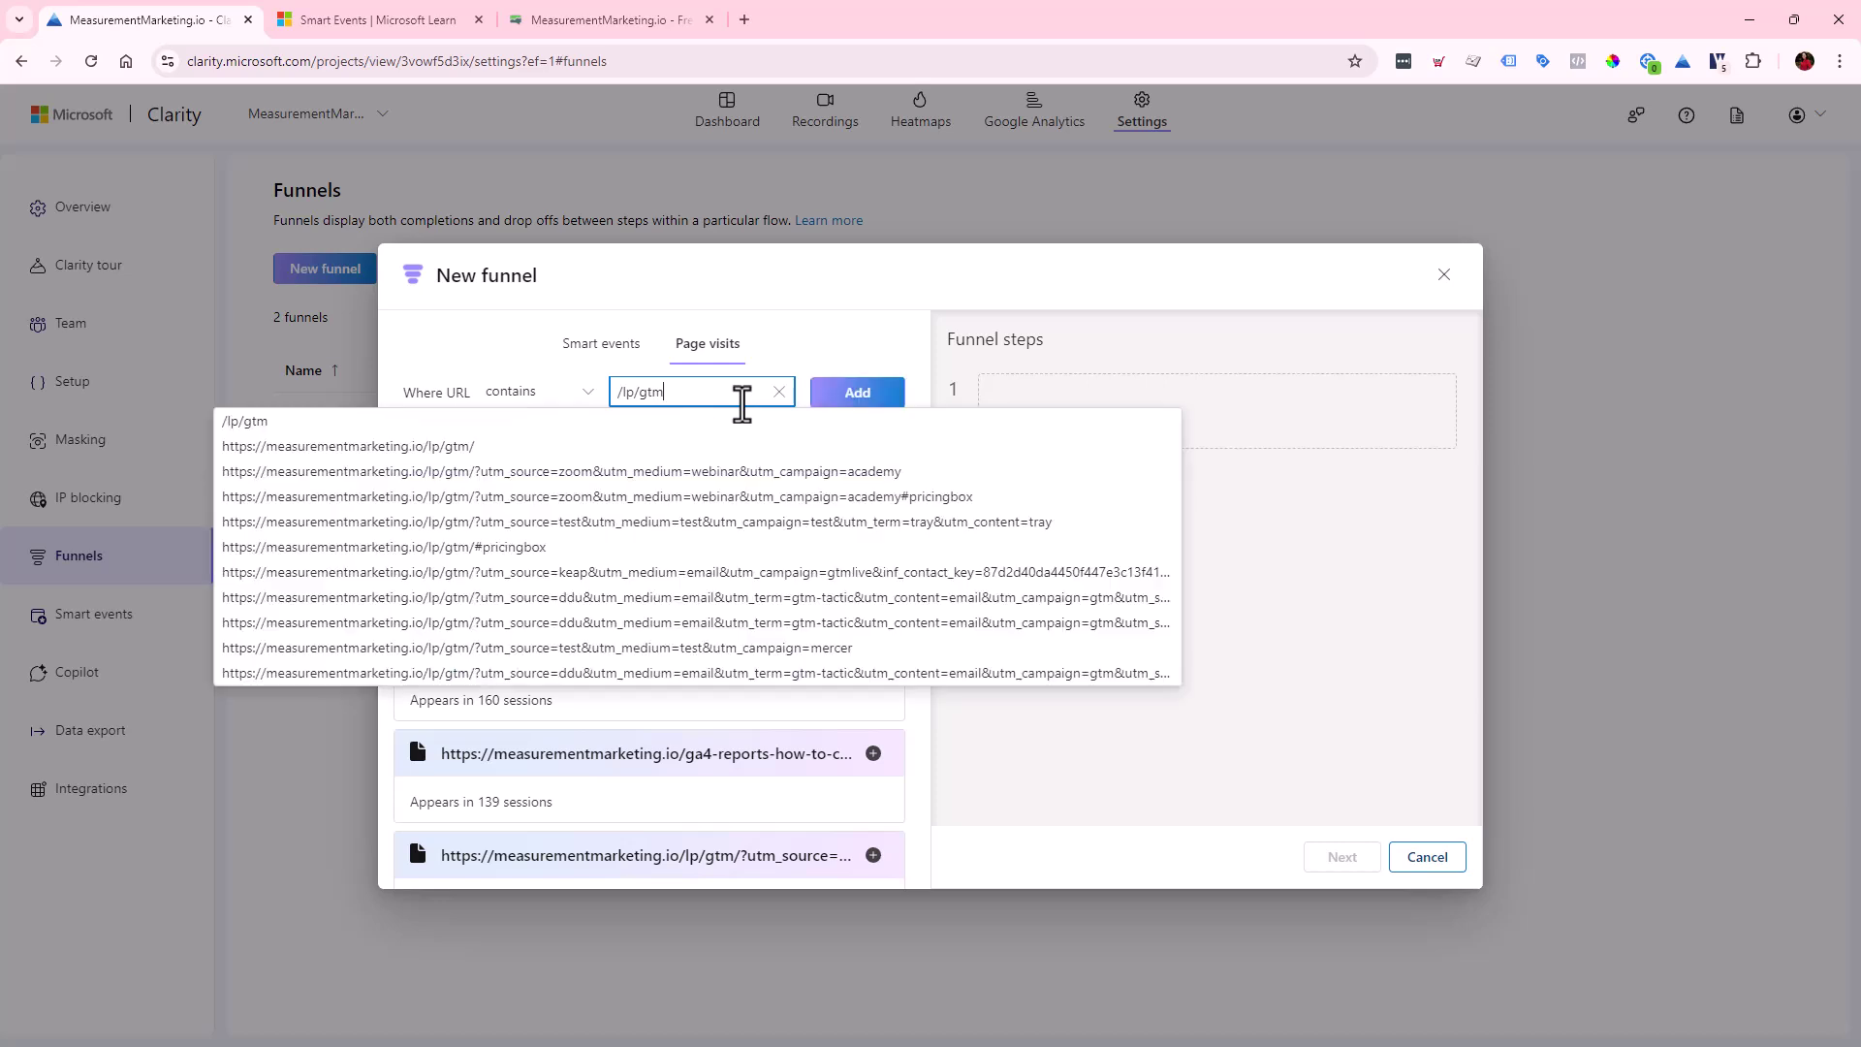
click(688, 446)
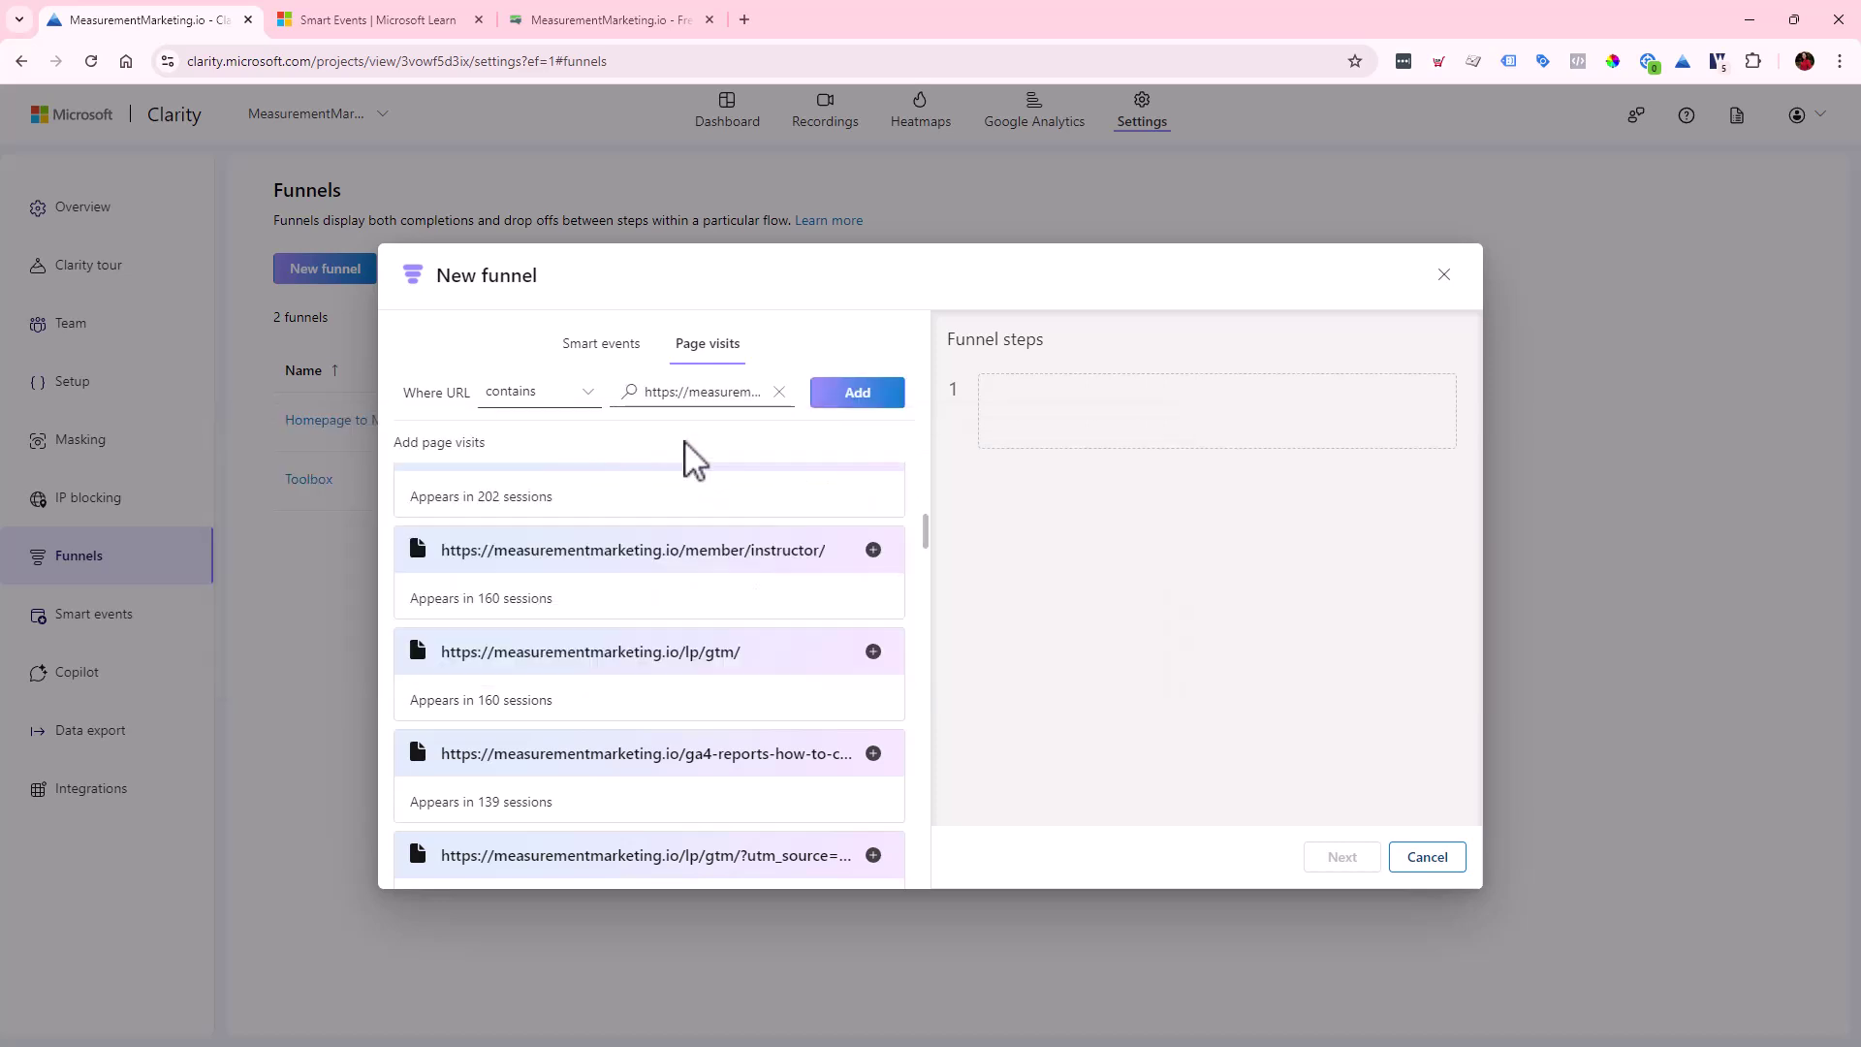
click(870, 417)
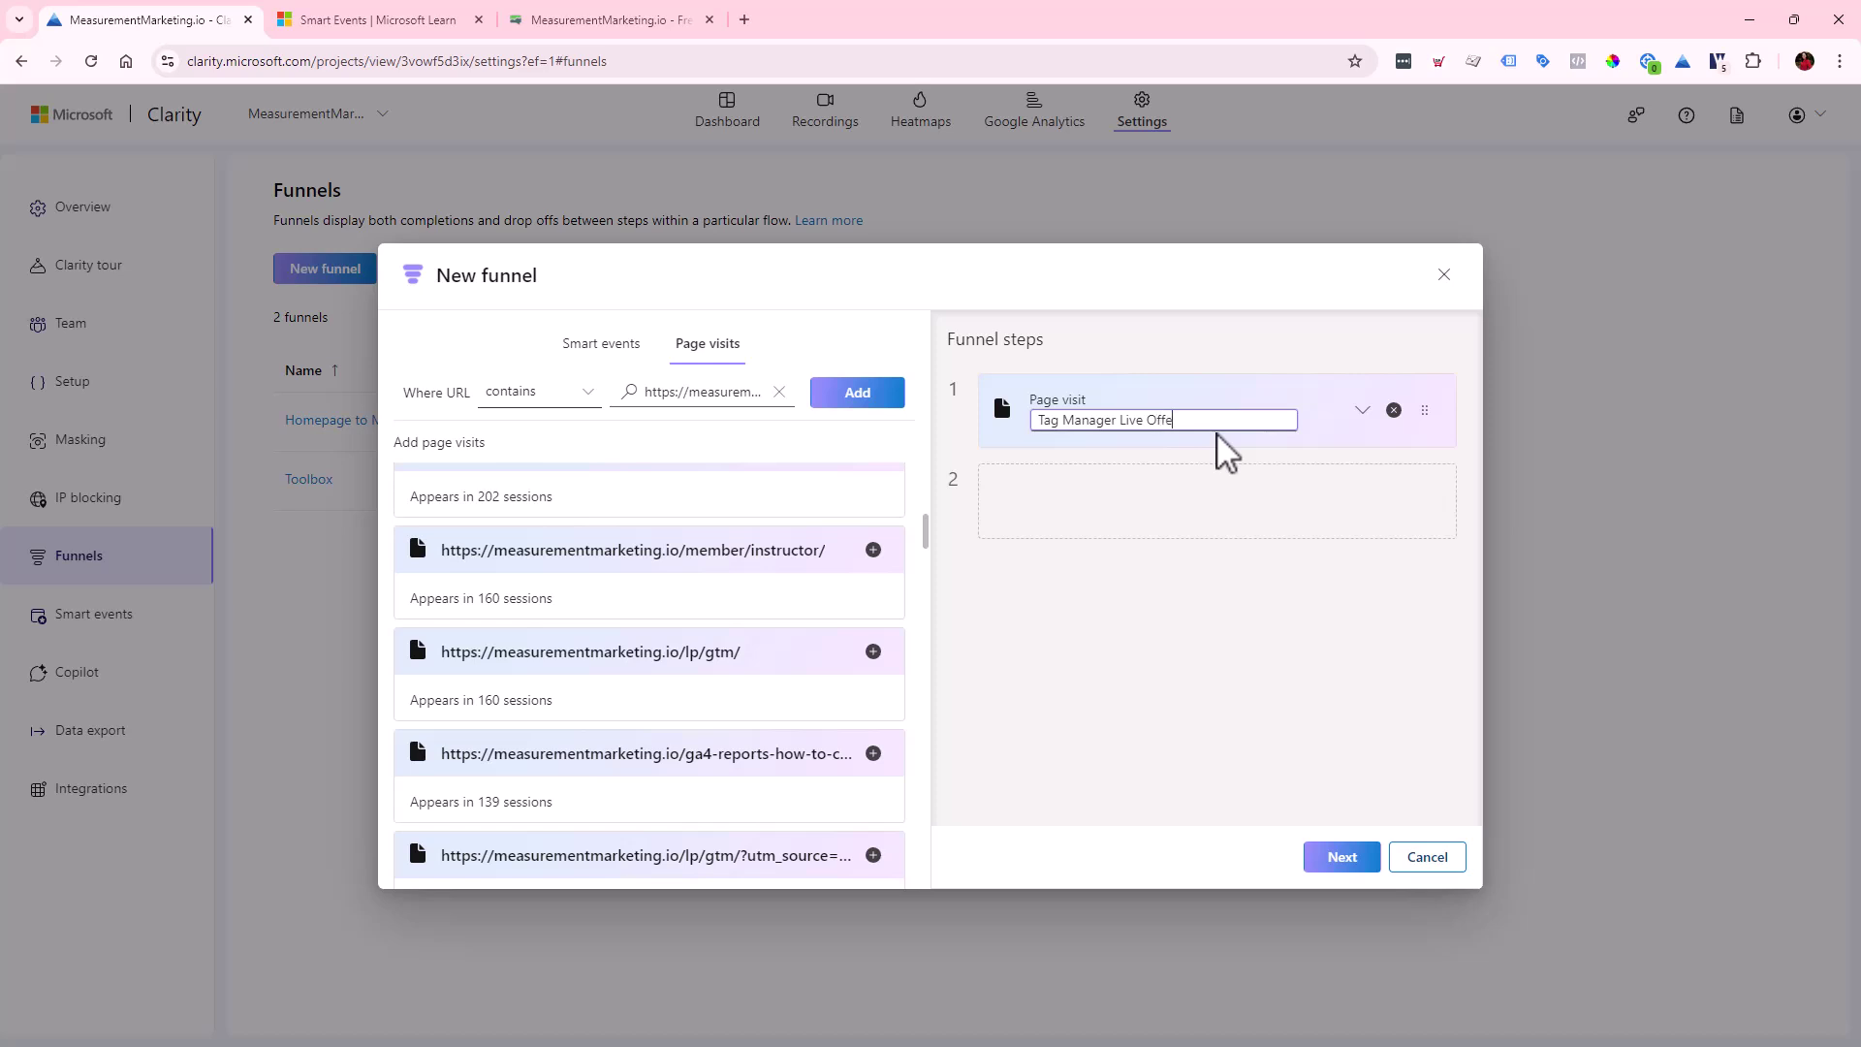
click(1212, 587)
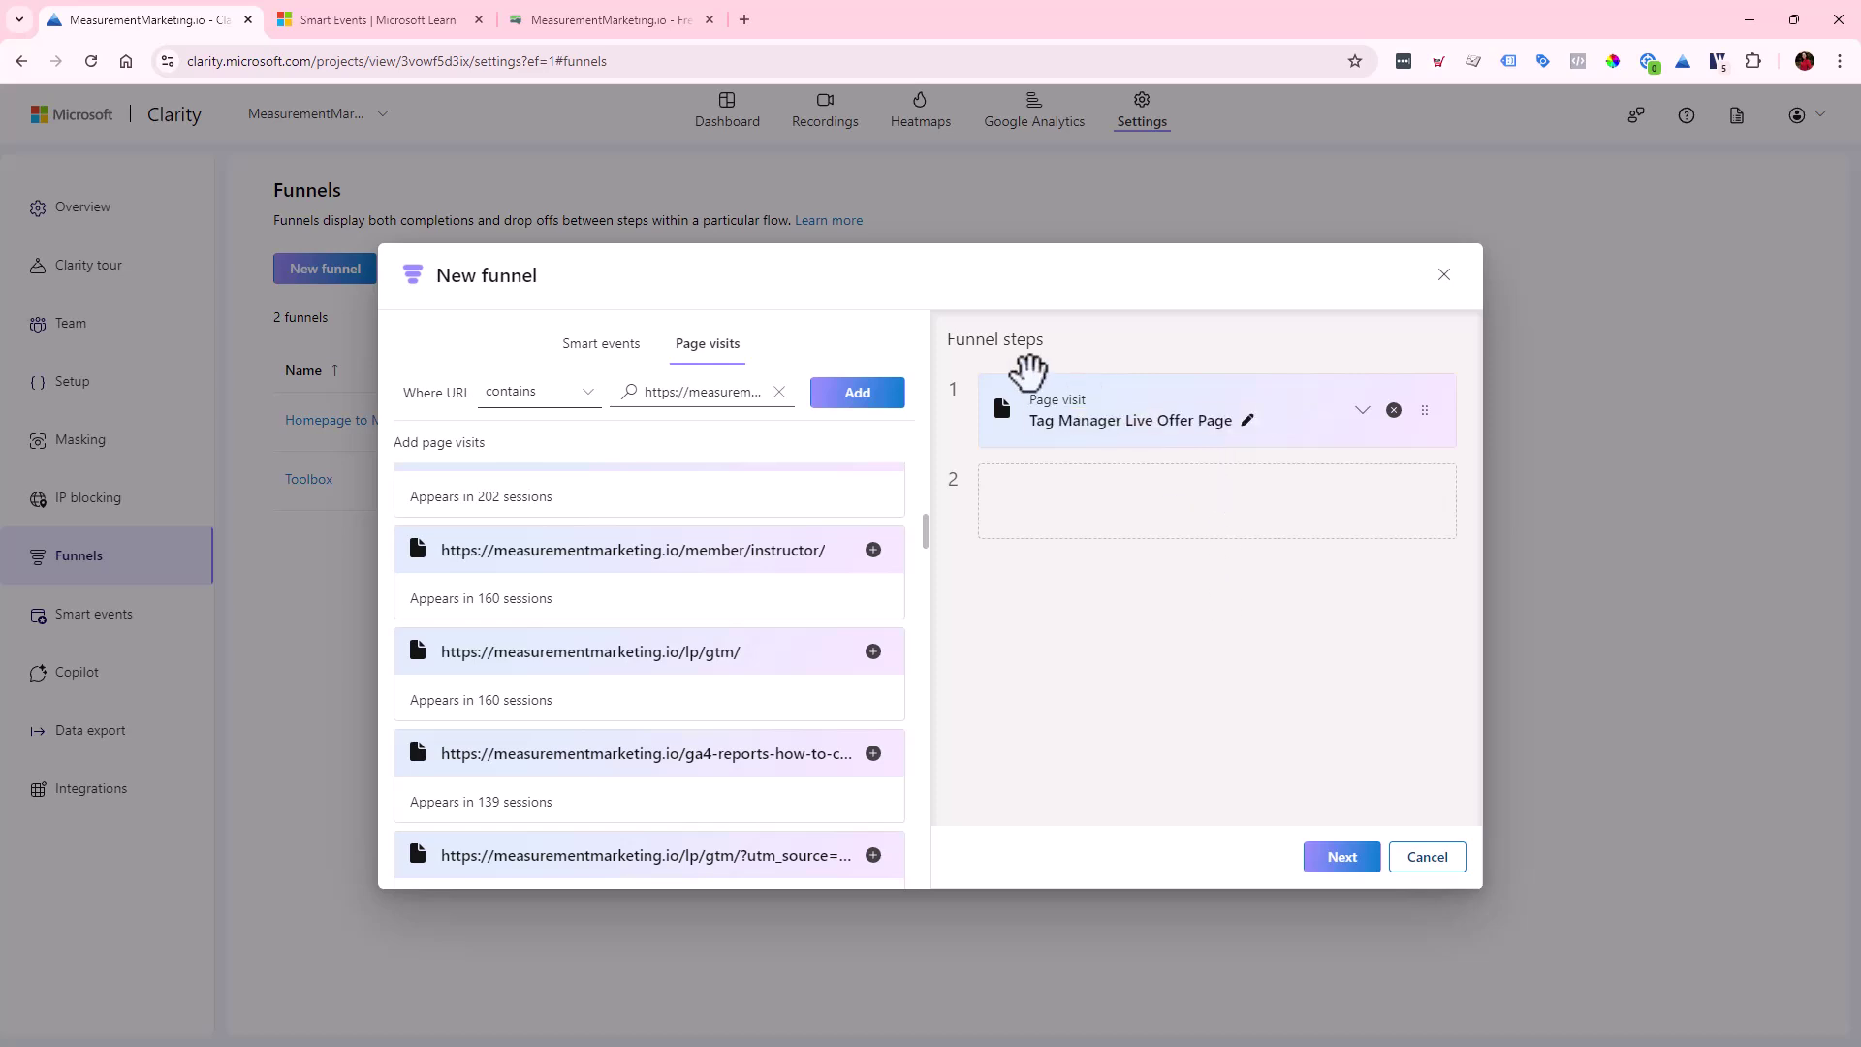
- Add the Purchase smart event as the second funnel step and save the funnel as Tag Manager Live
click(626, 349)
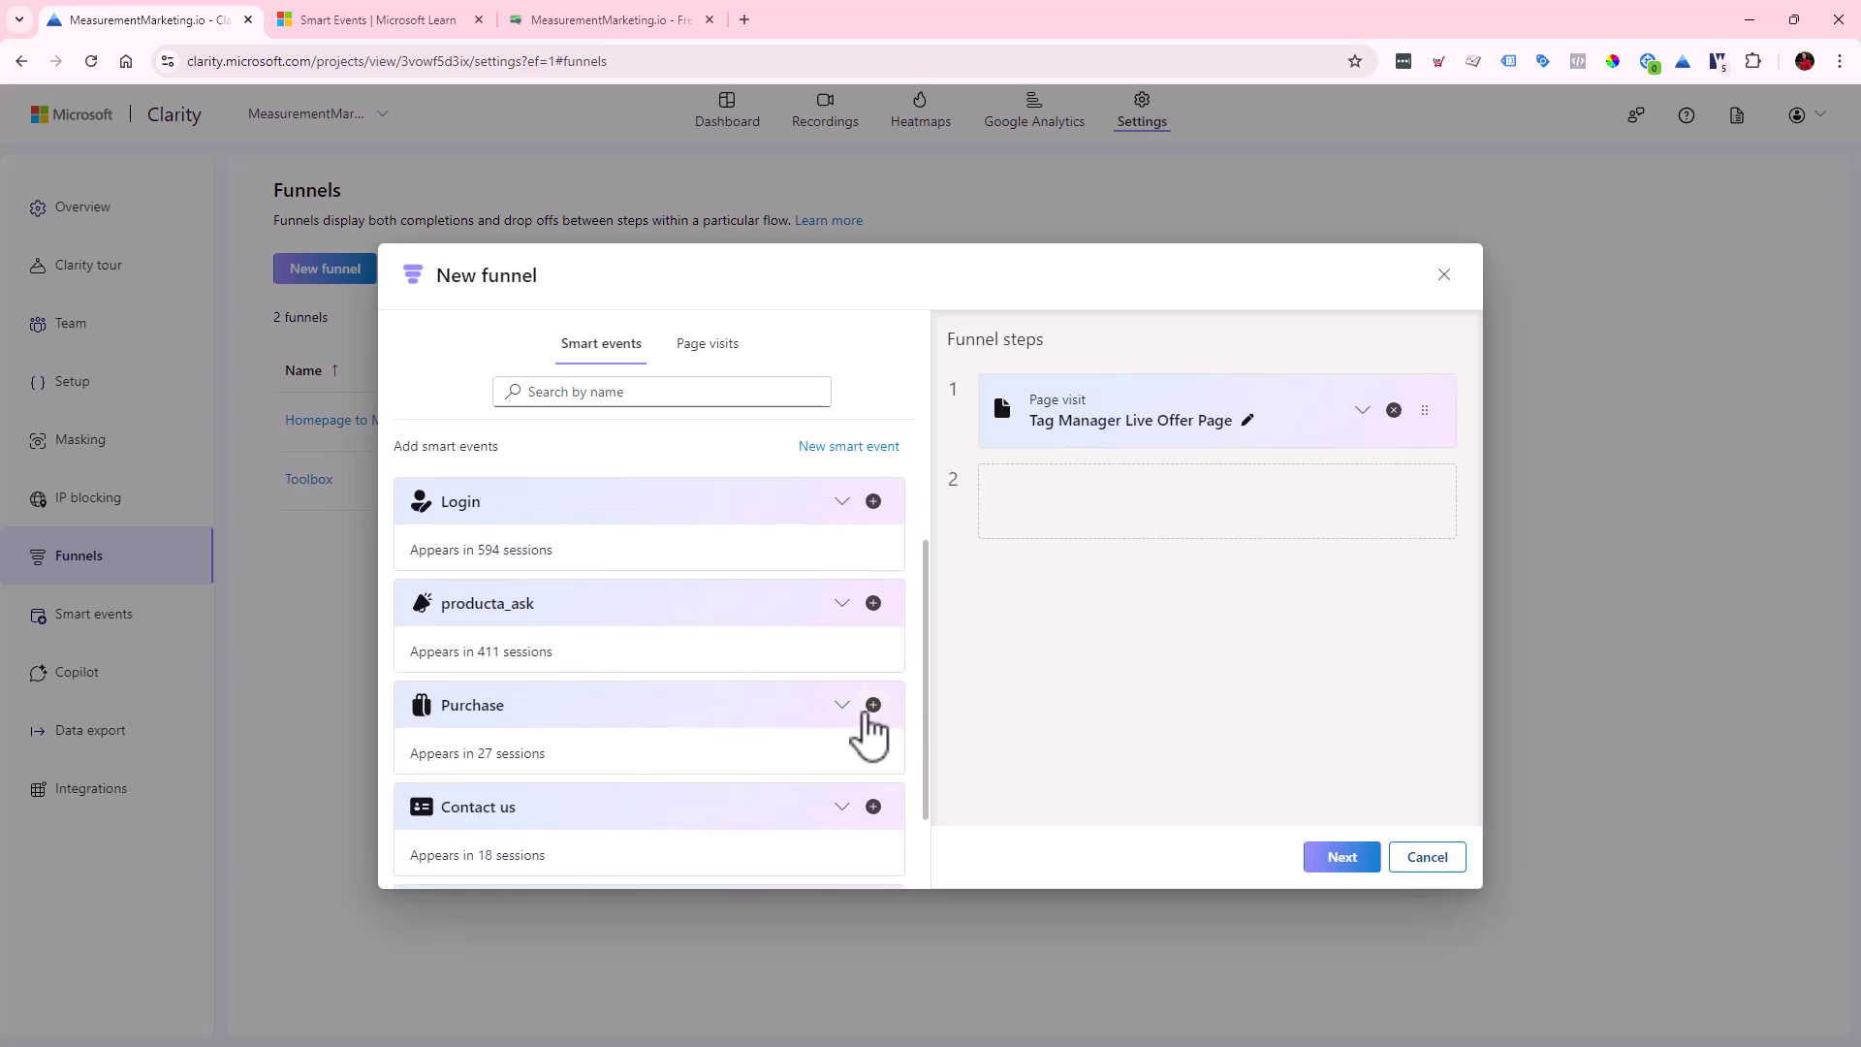
click(873, 705)
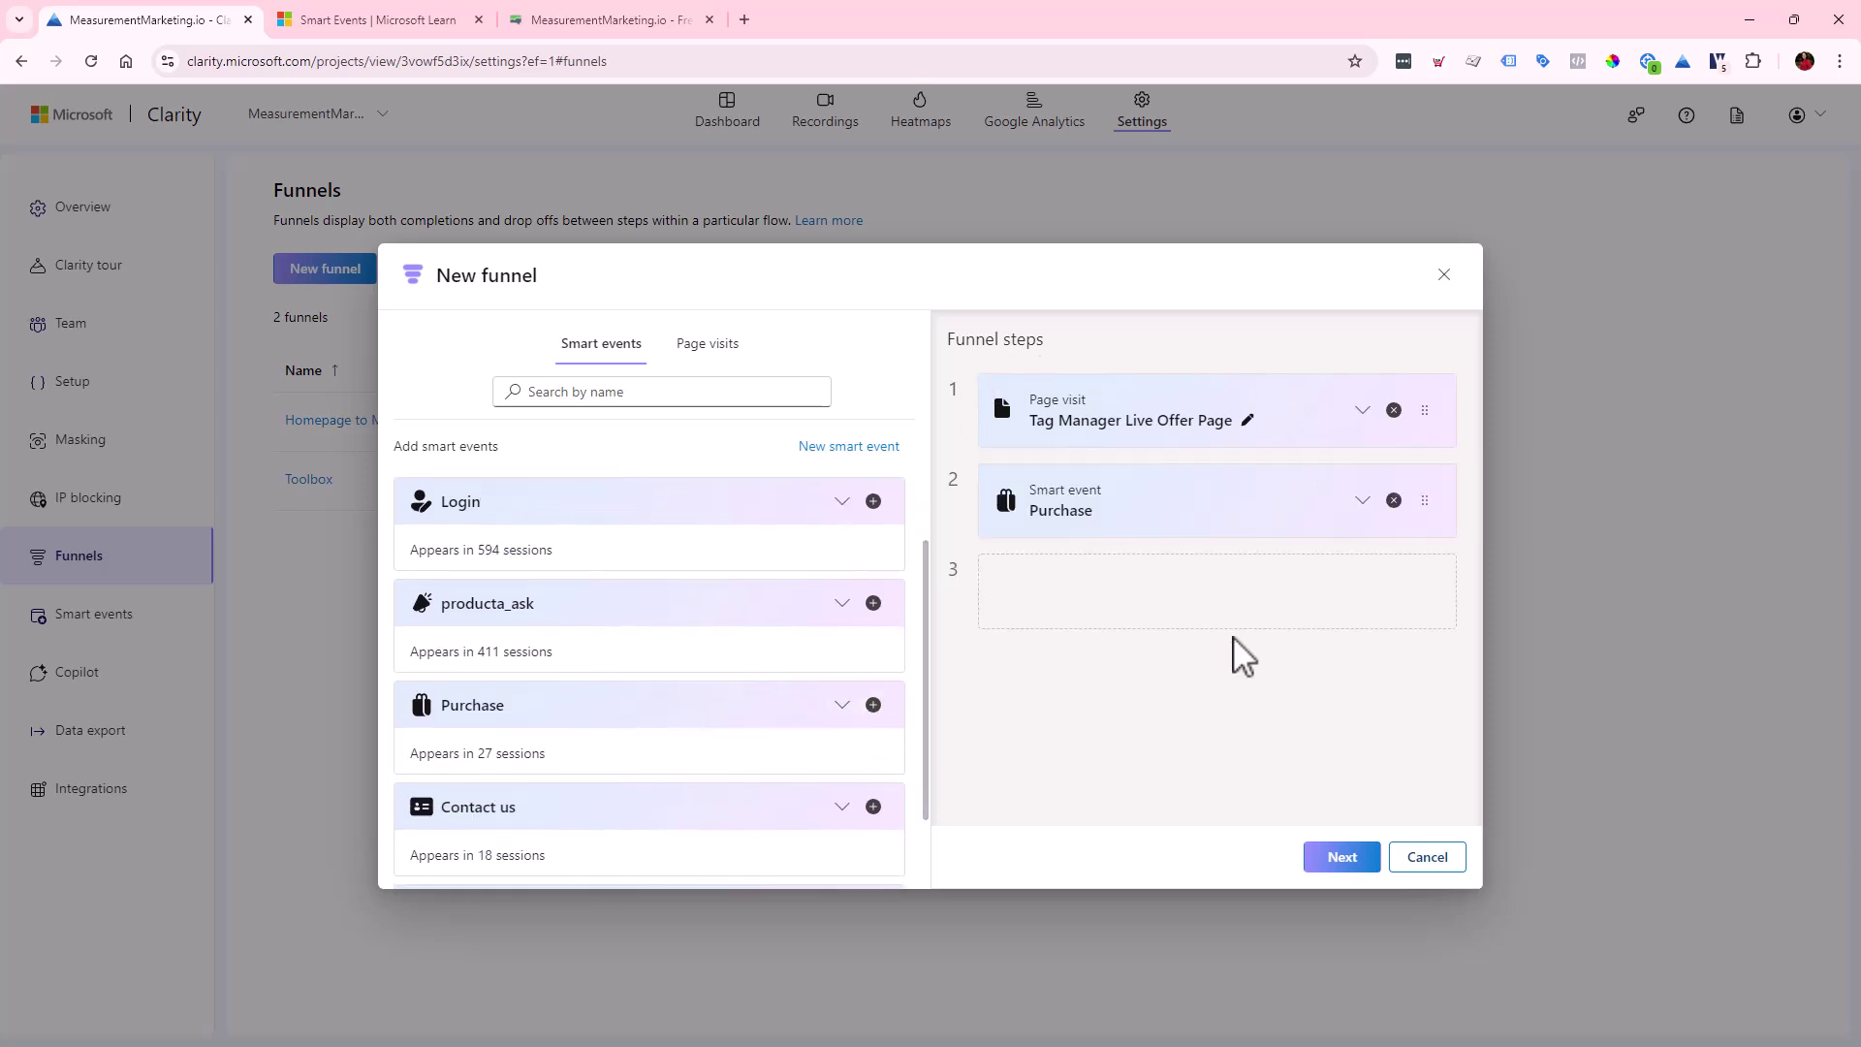
click(1367, 858)
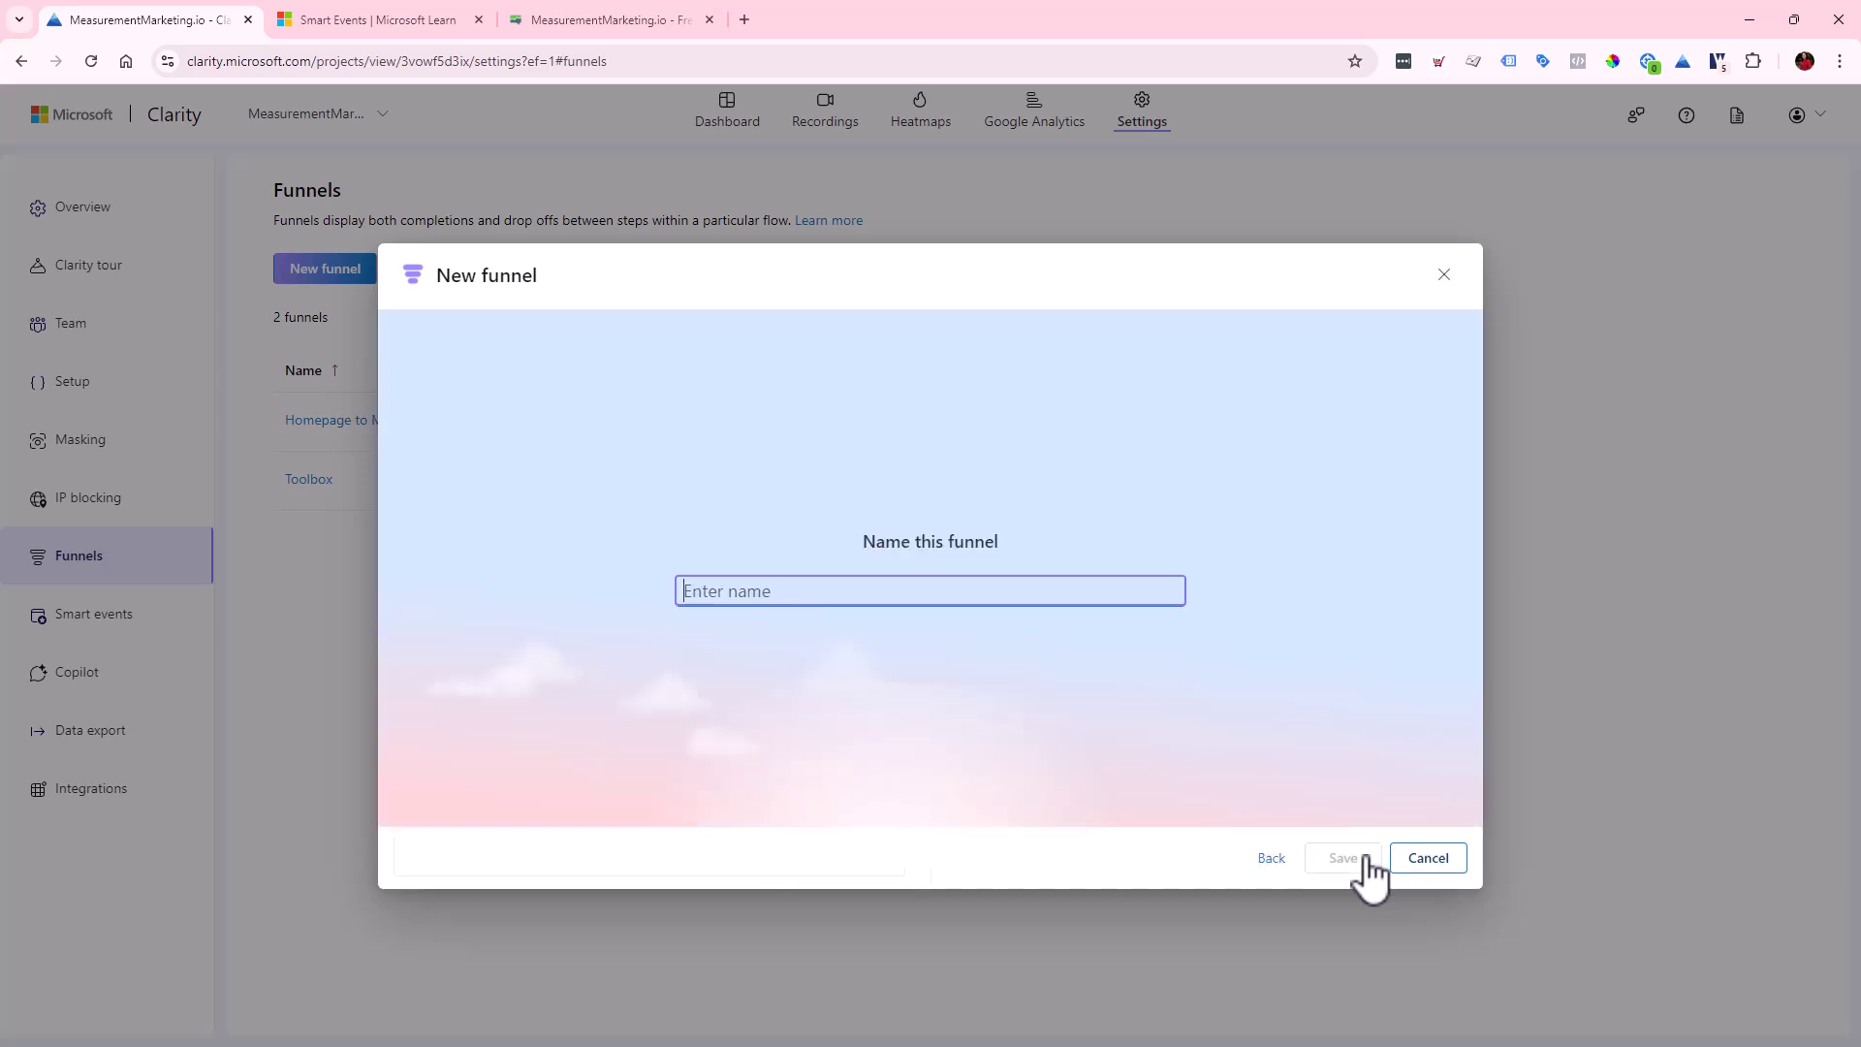
text(Tag Manager Live)
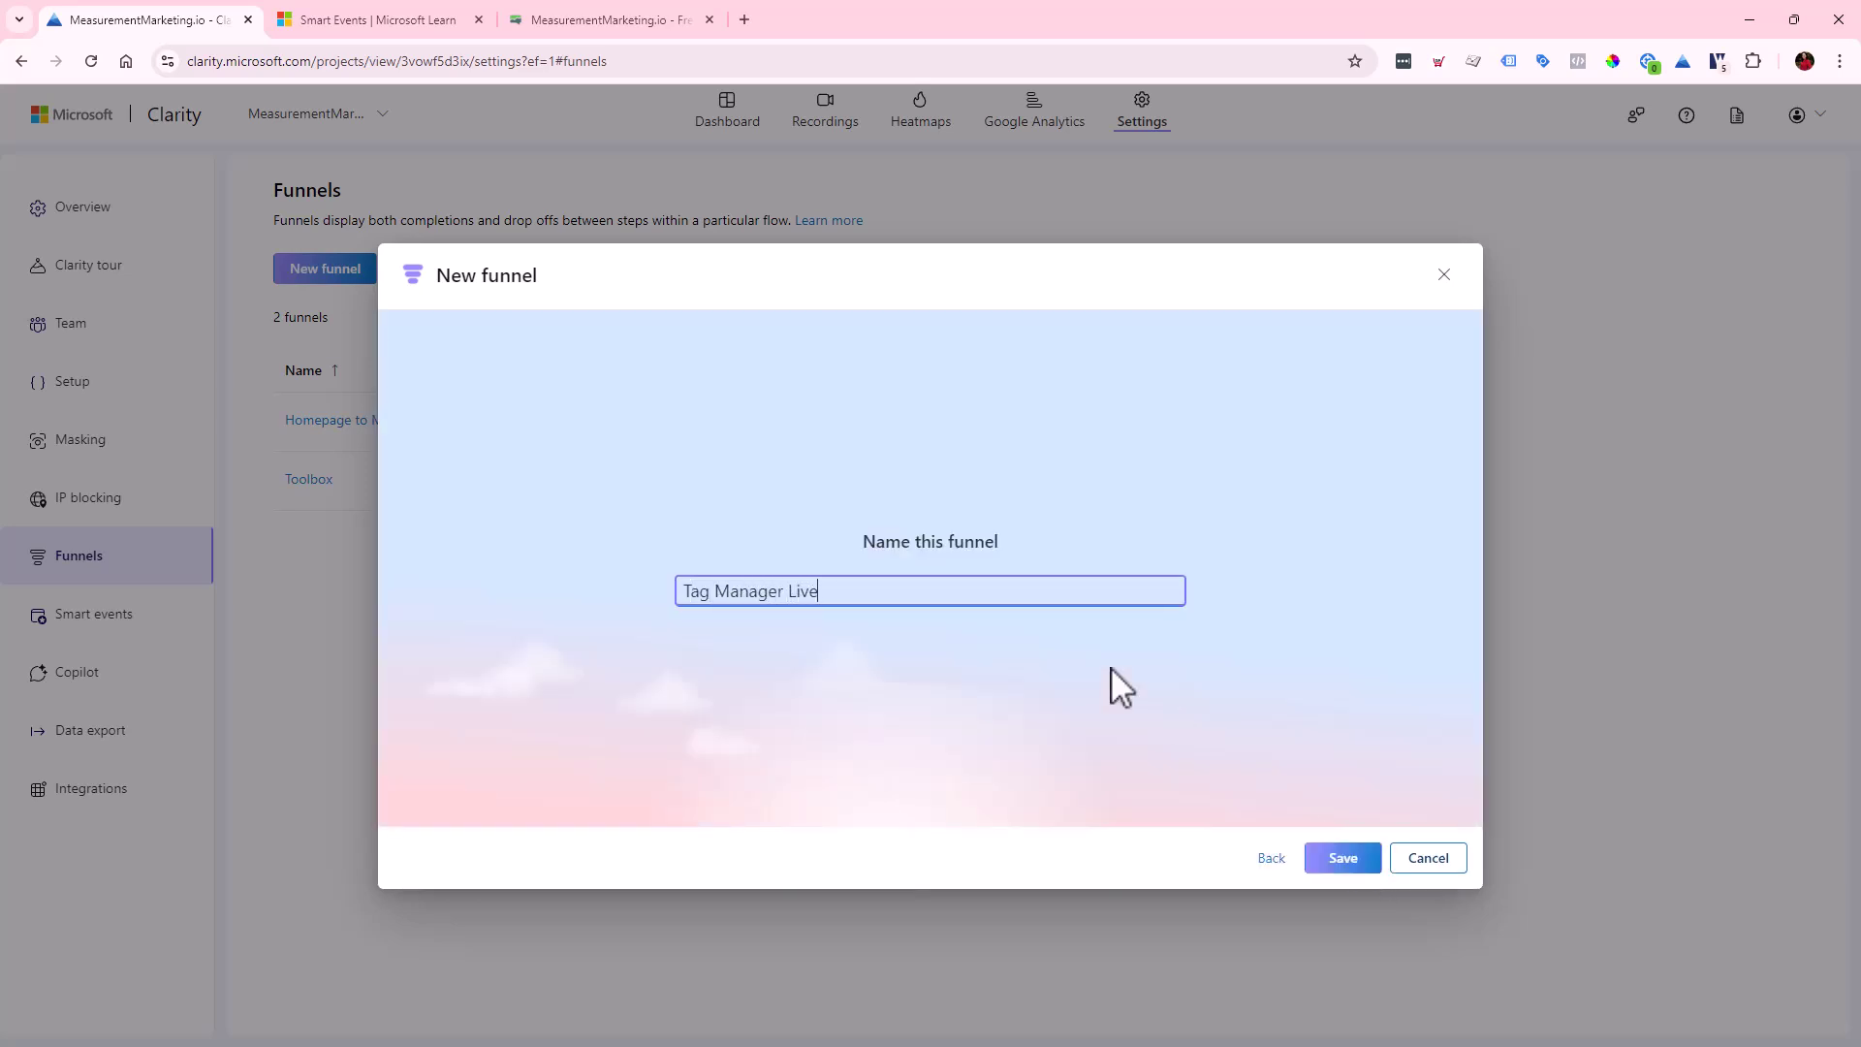
click(1340, 858)
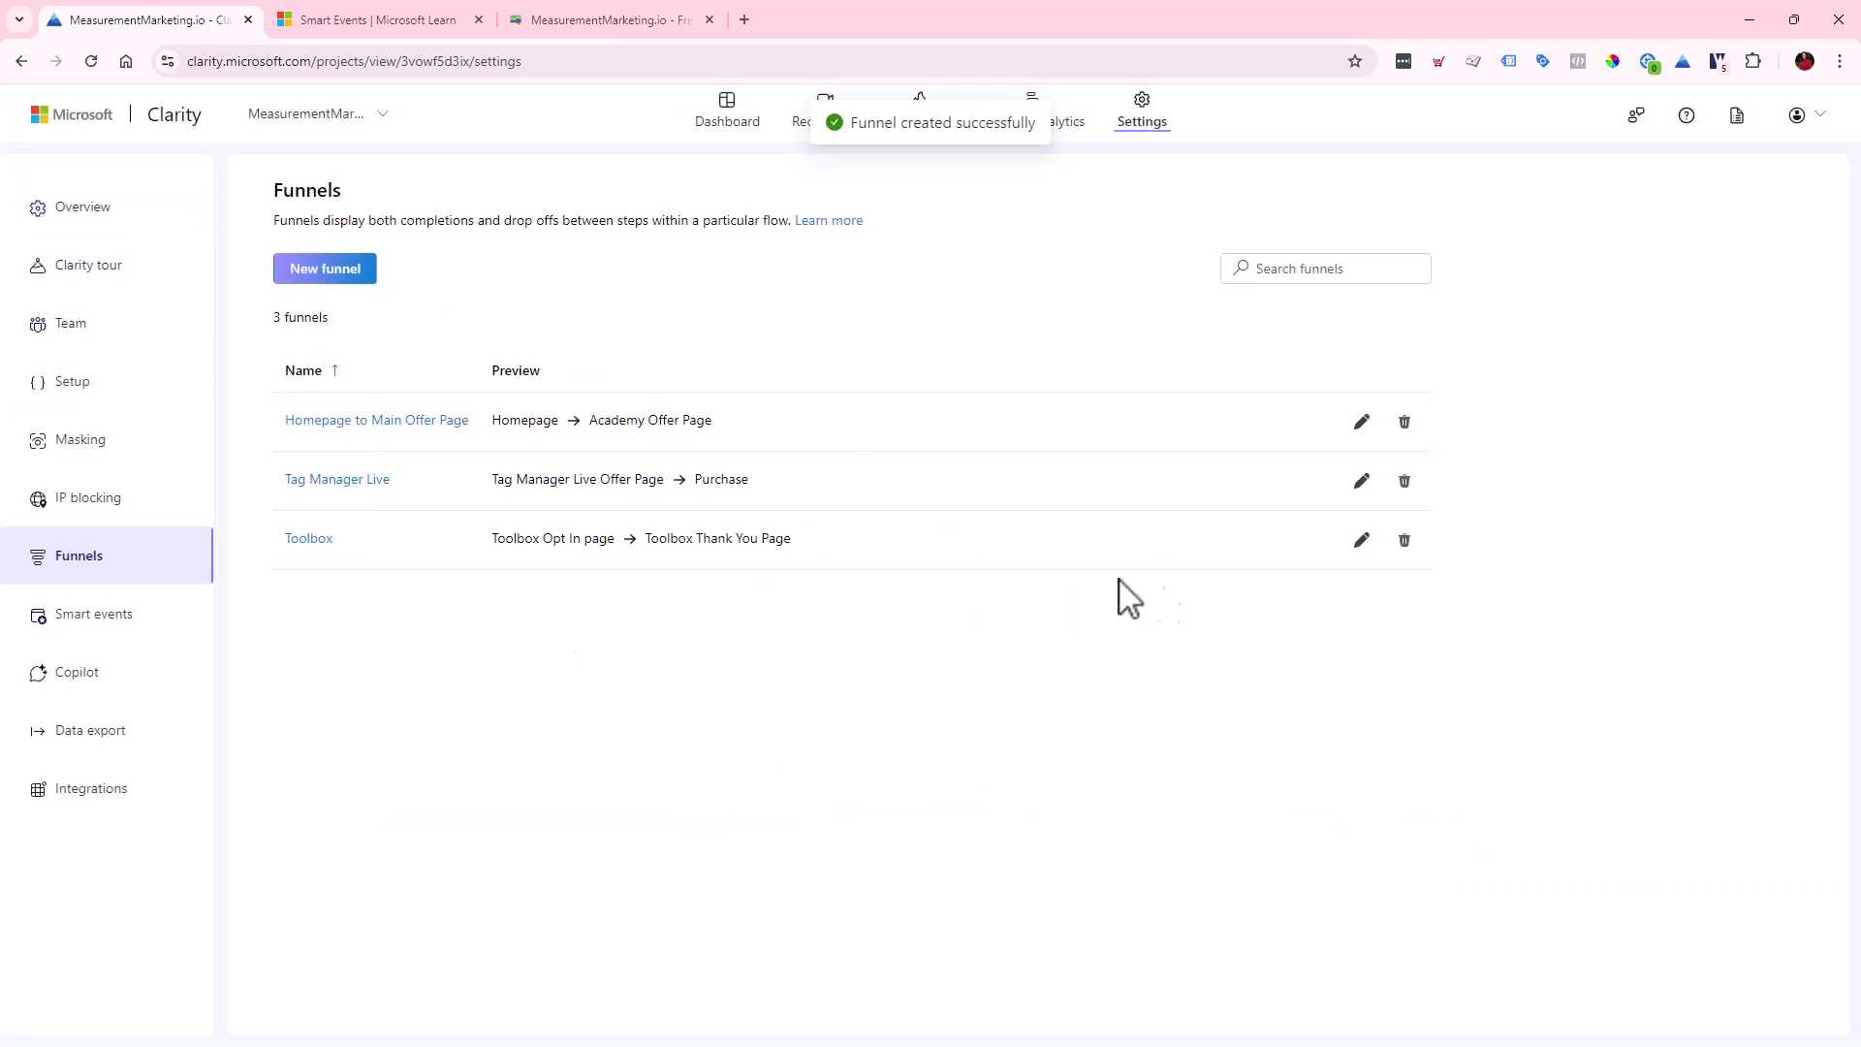
- Check the Tag Manager Live funnel's setup without changing it, and display that funnel in the dashboard's Funnels card
click(1361, 480)
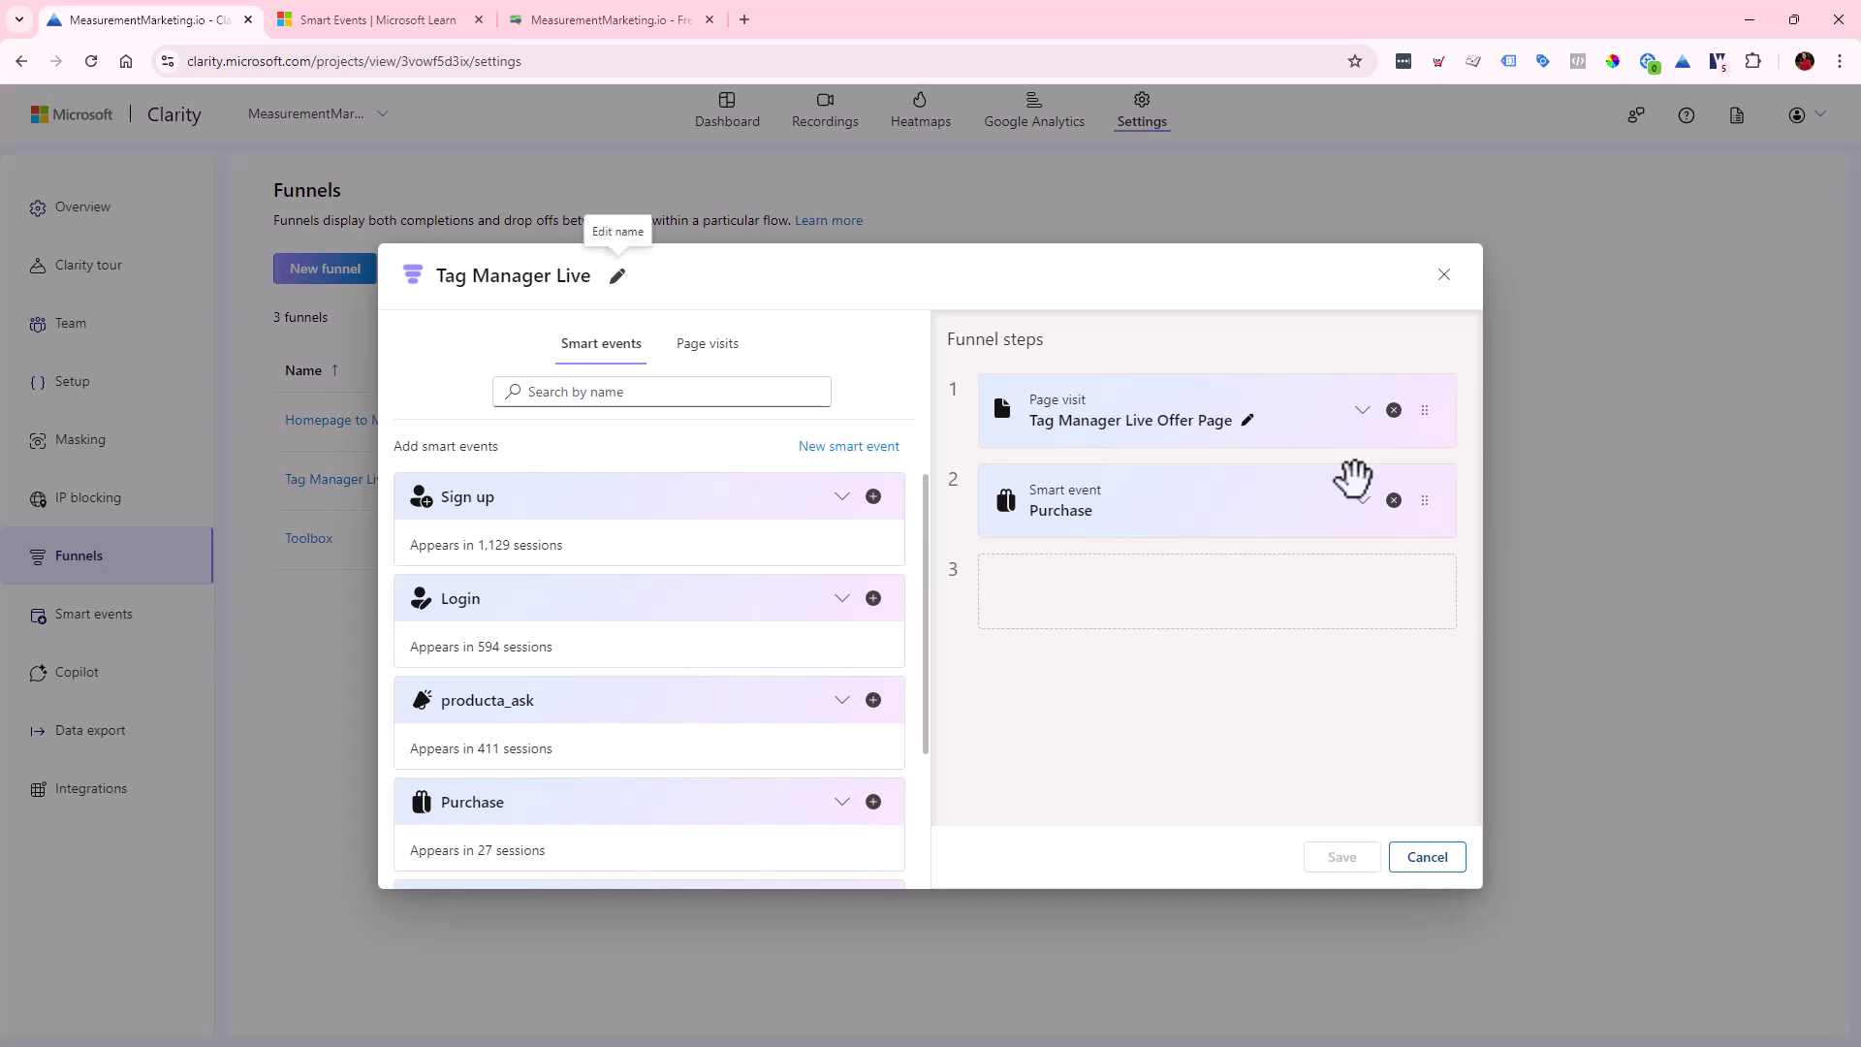
click(1445, 859)
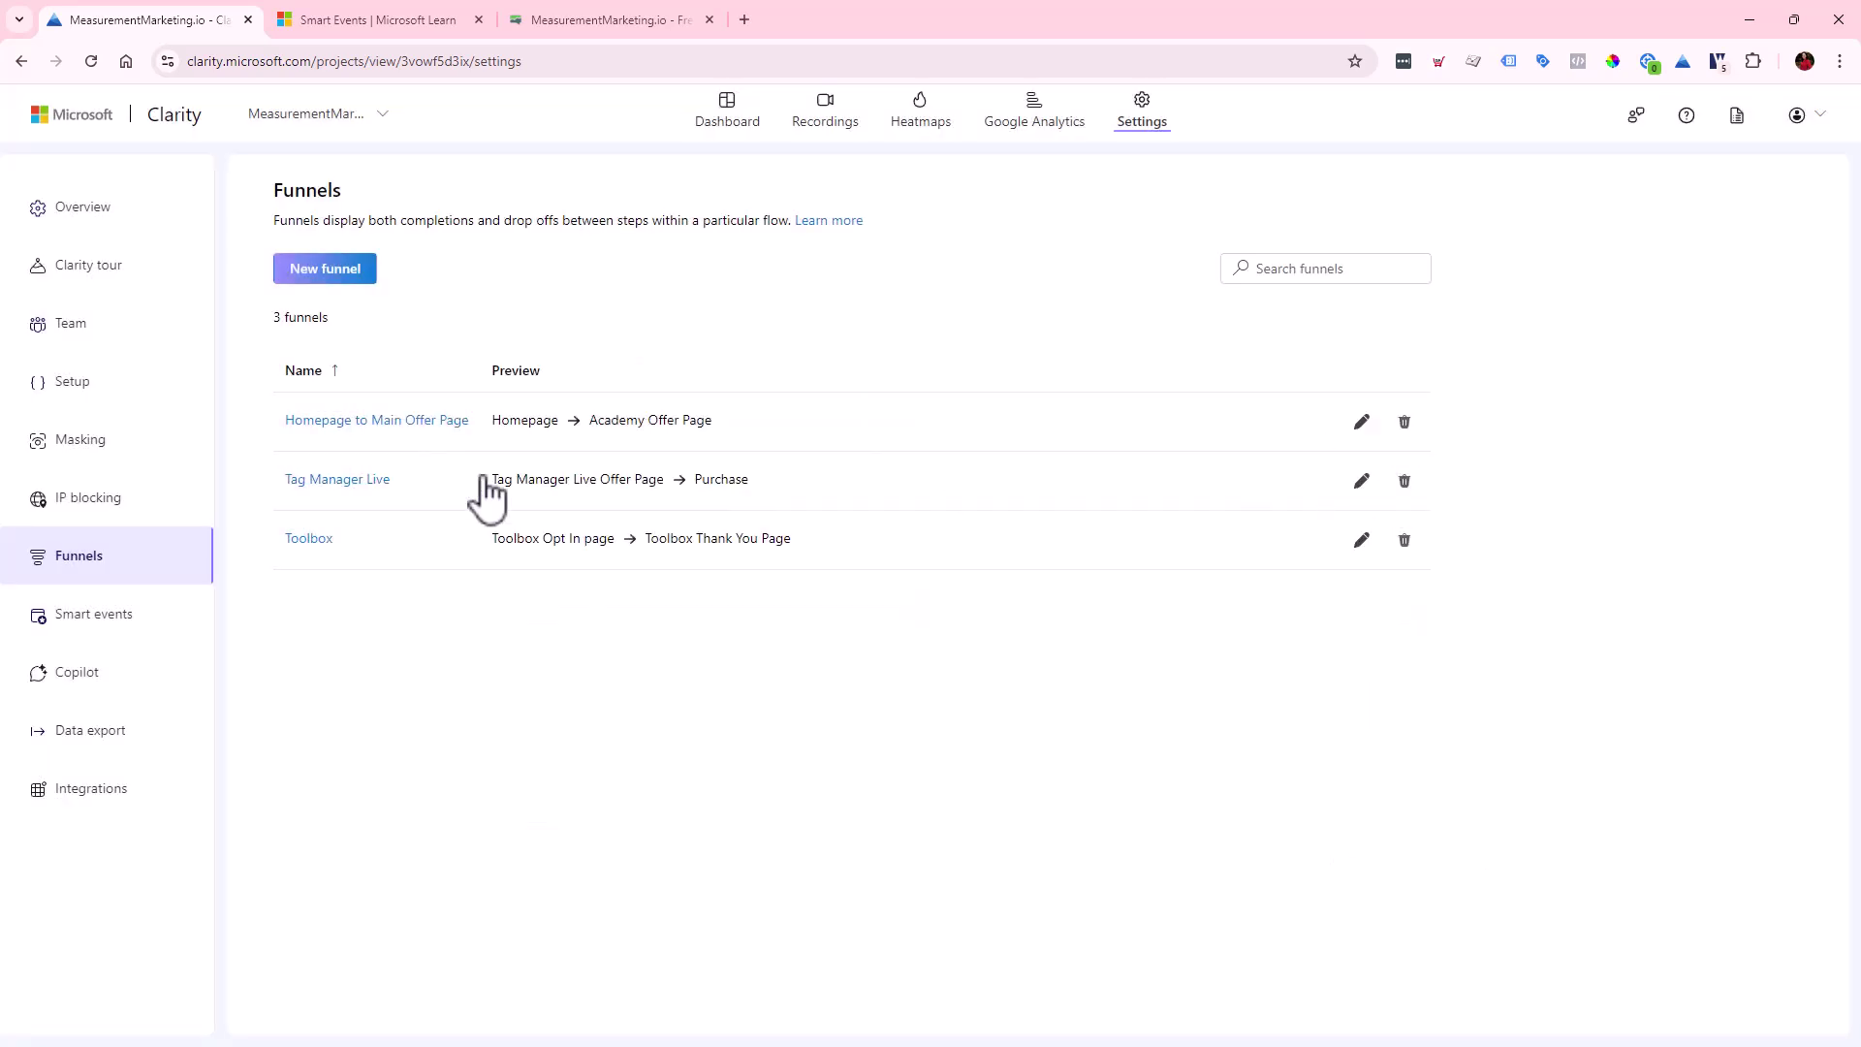
click(750, 129)
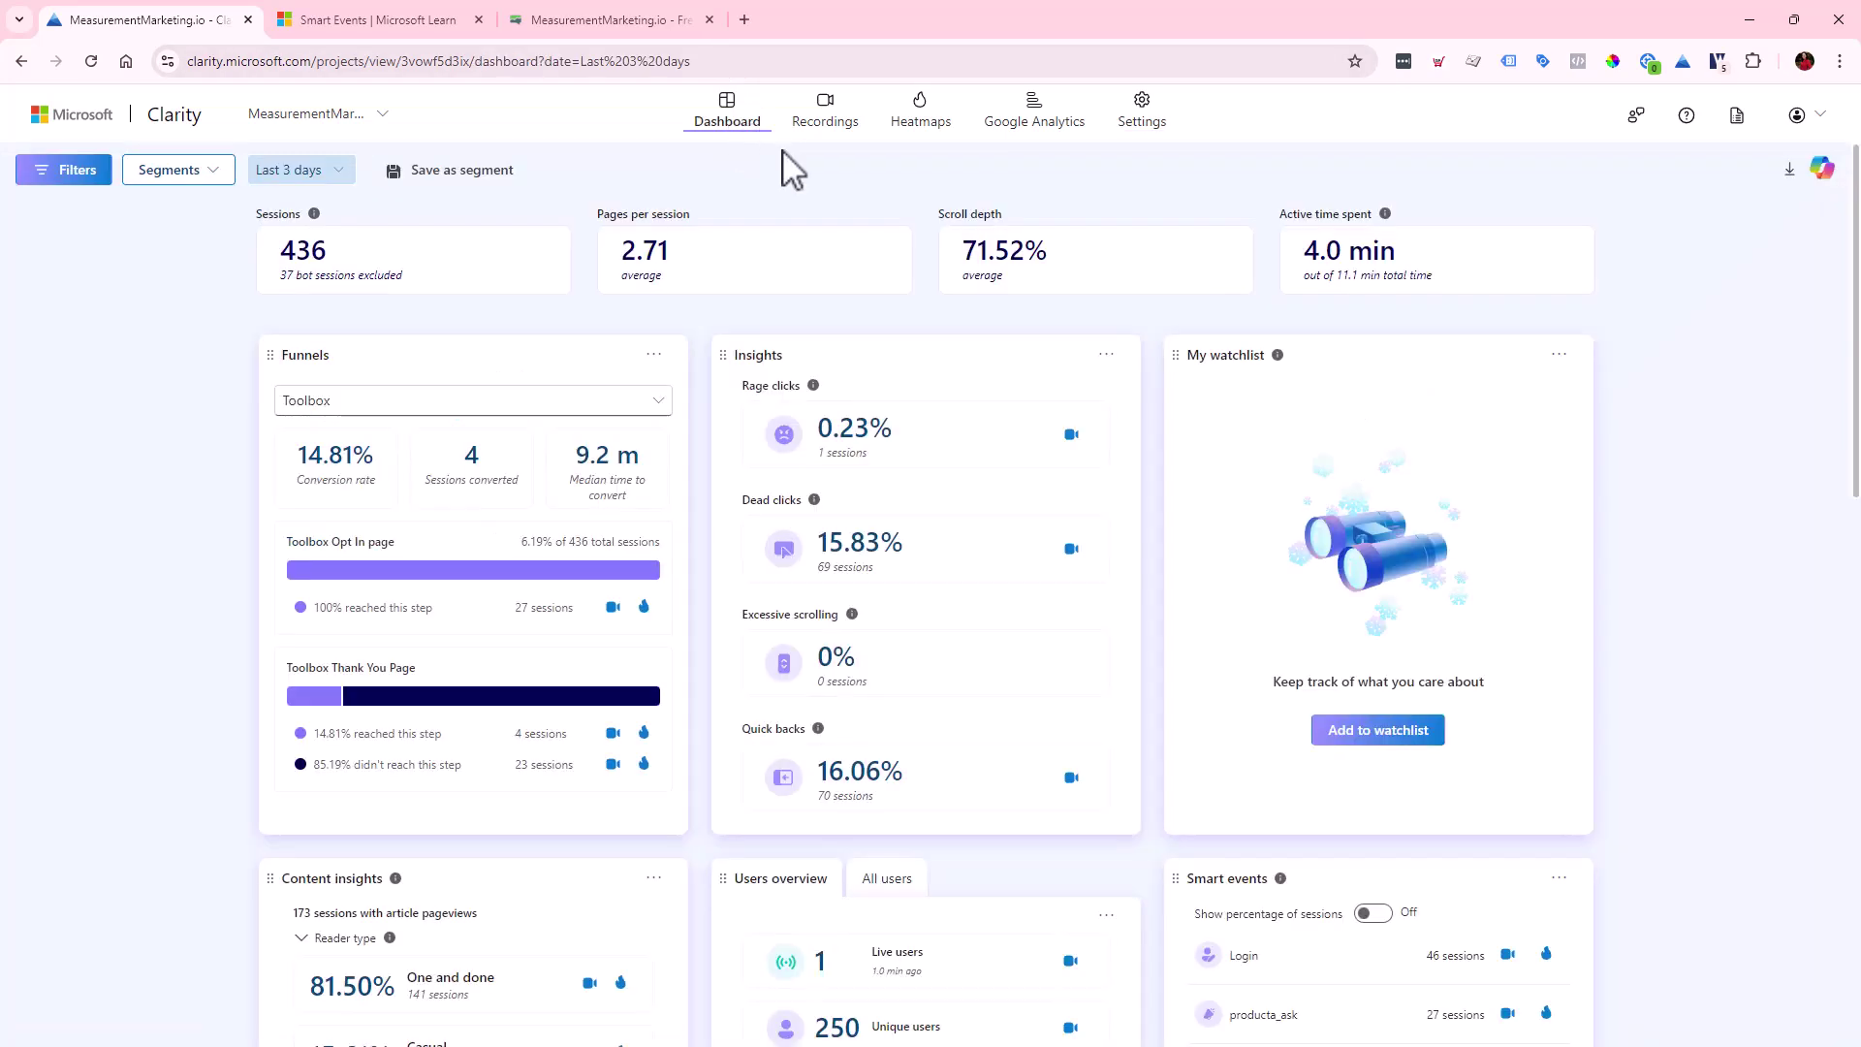
click(605, 407)
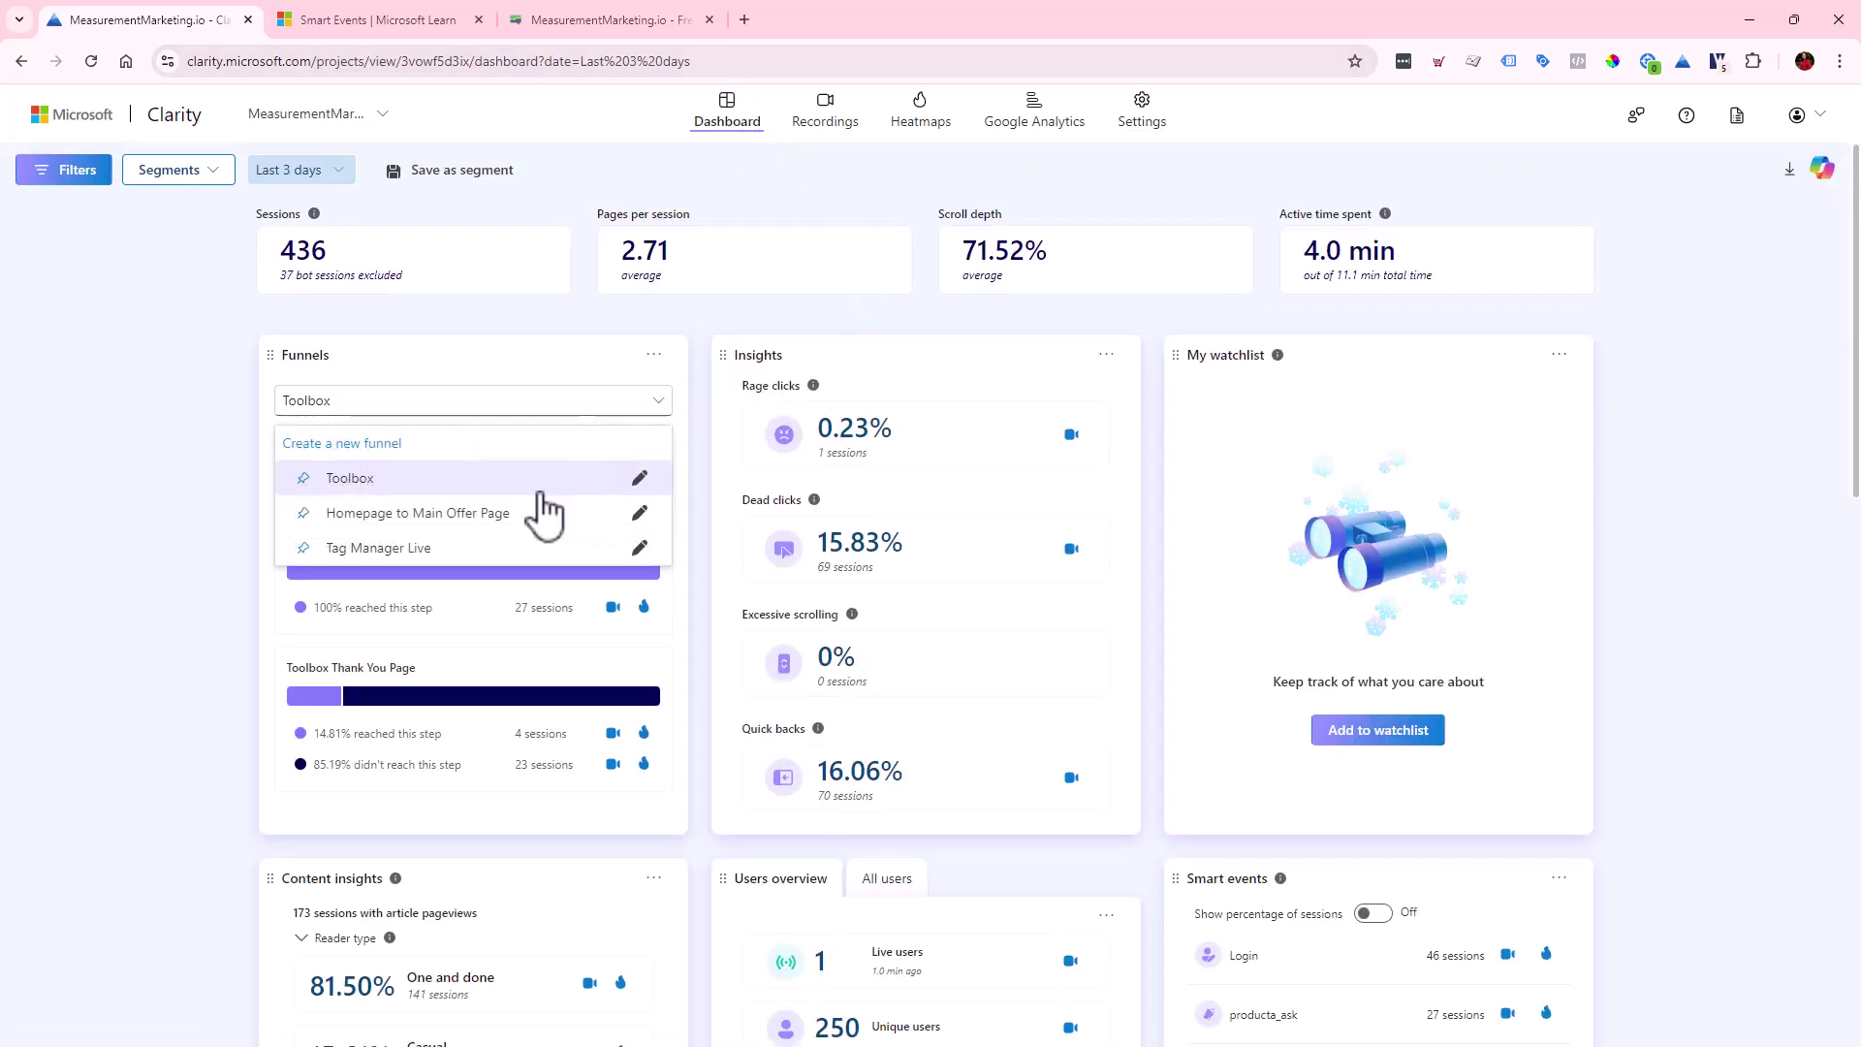
click(497, 551)
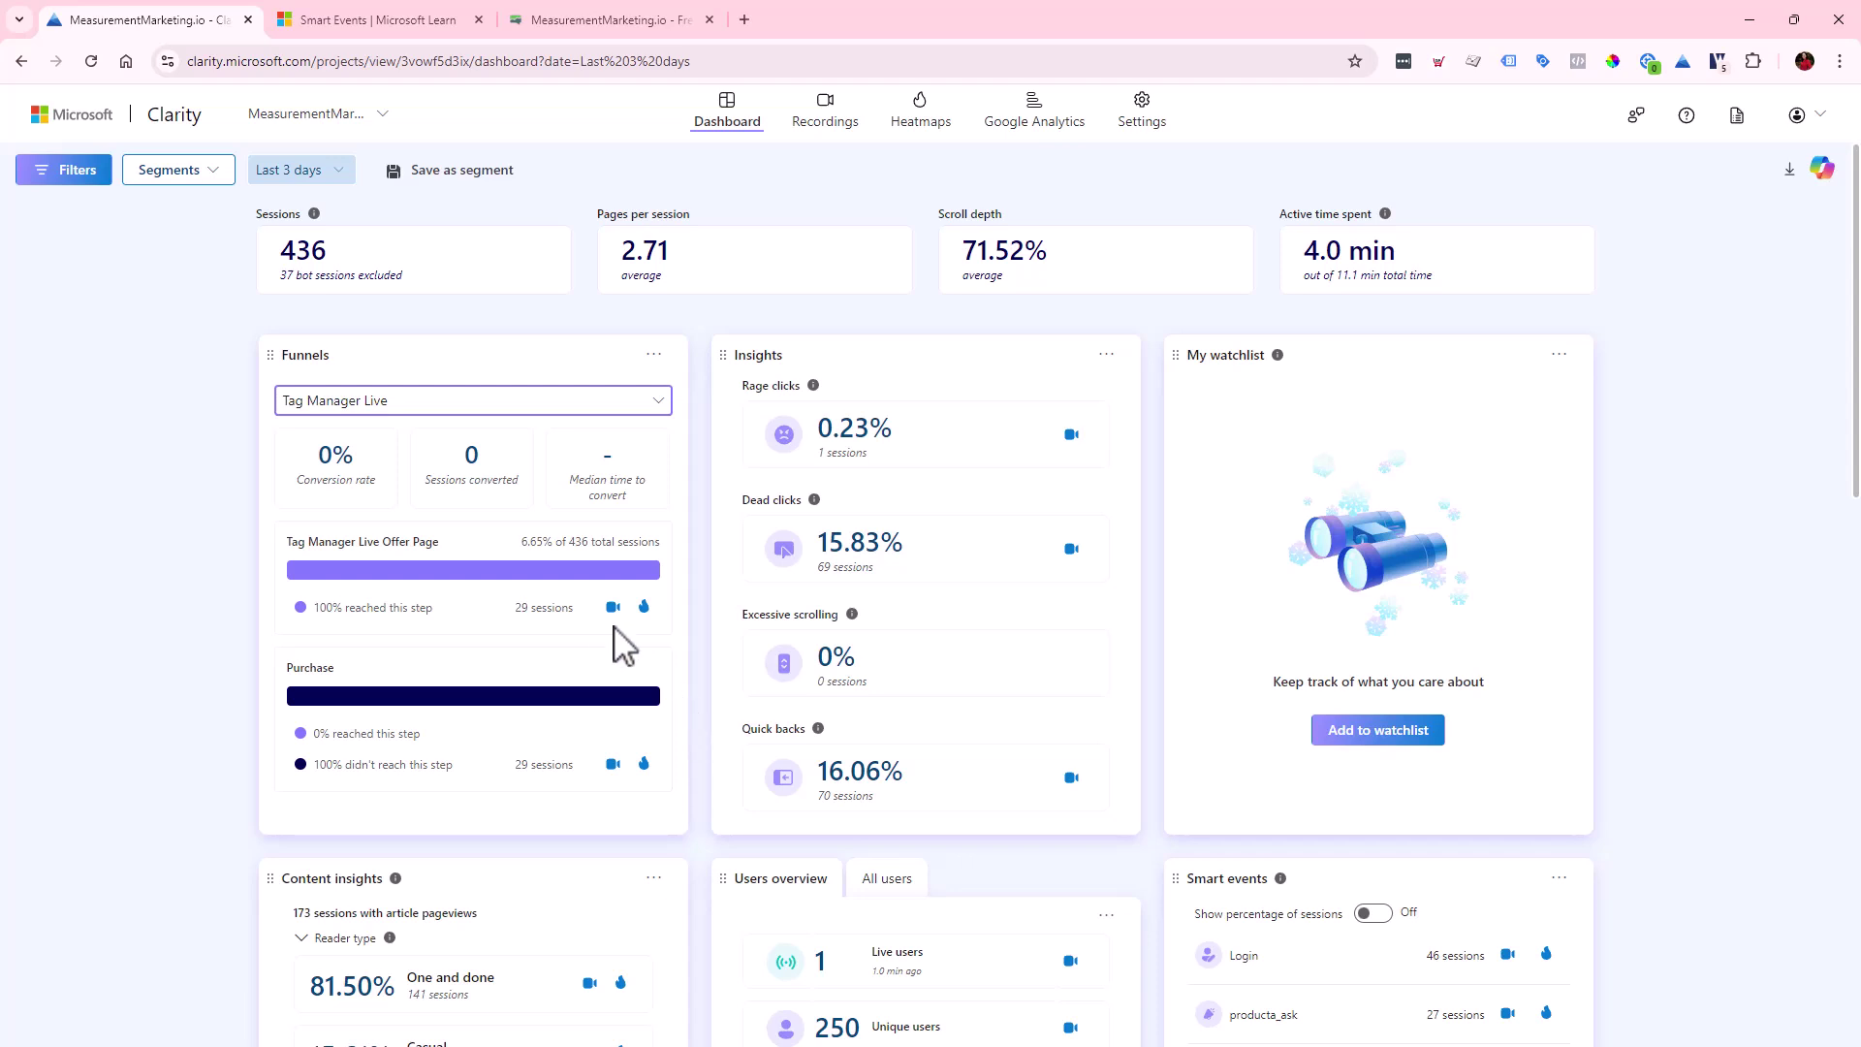
- Filter the dashboard to sessions that reached the Tag Manager Live Offer Page step, and remove that filter
click(490, 609)
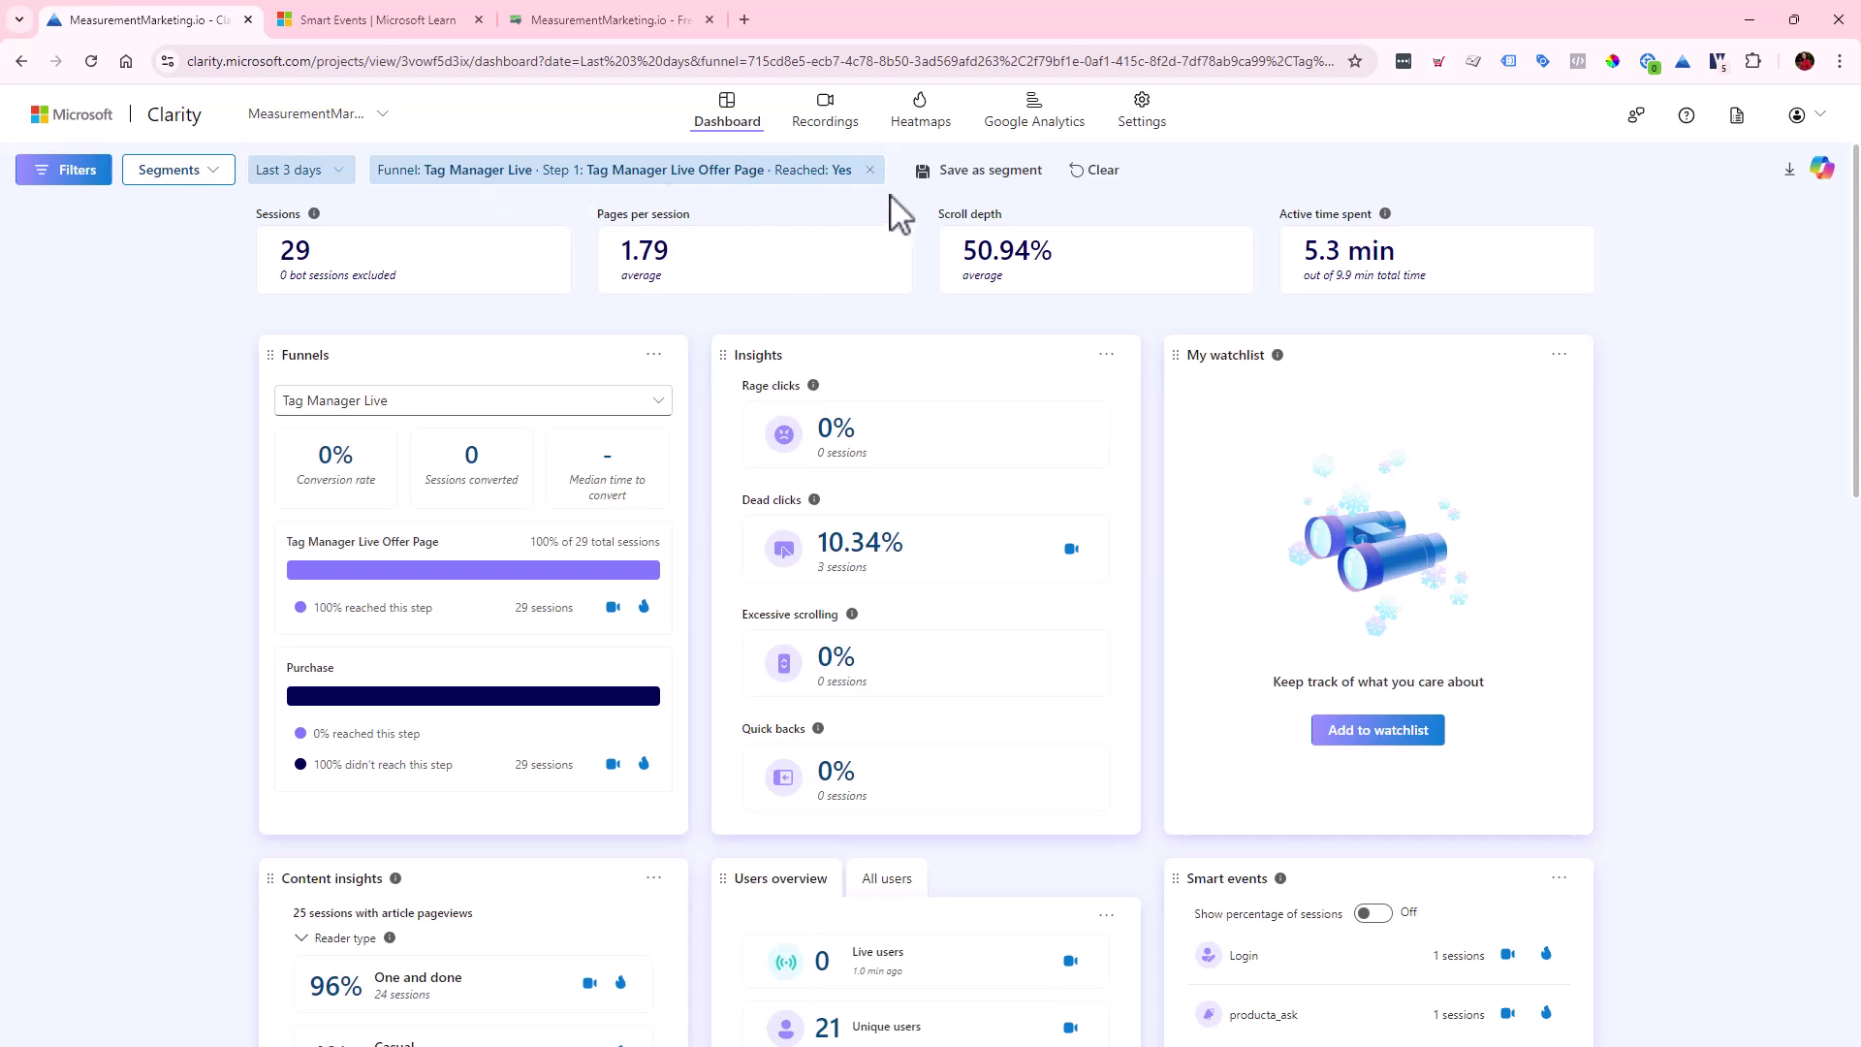
click(870, 170)
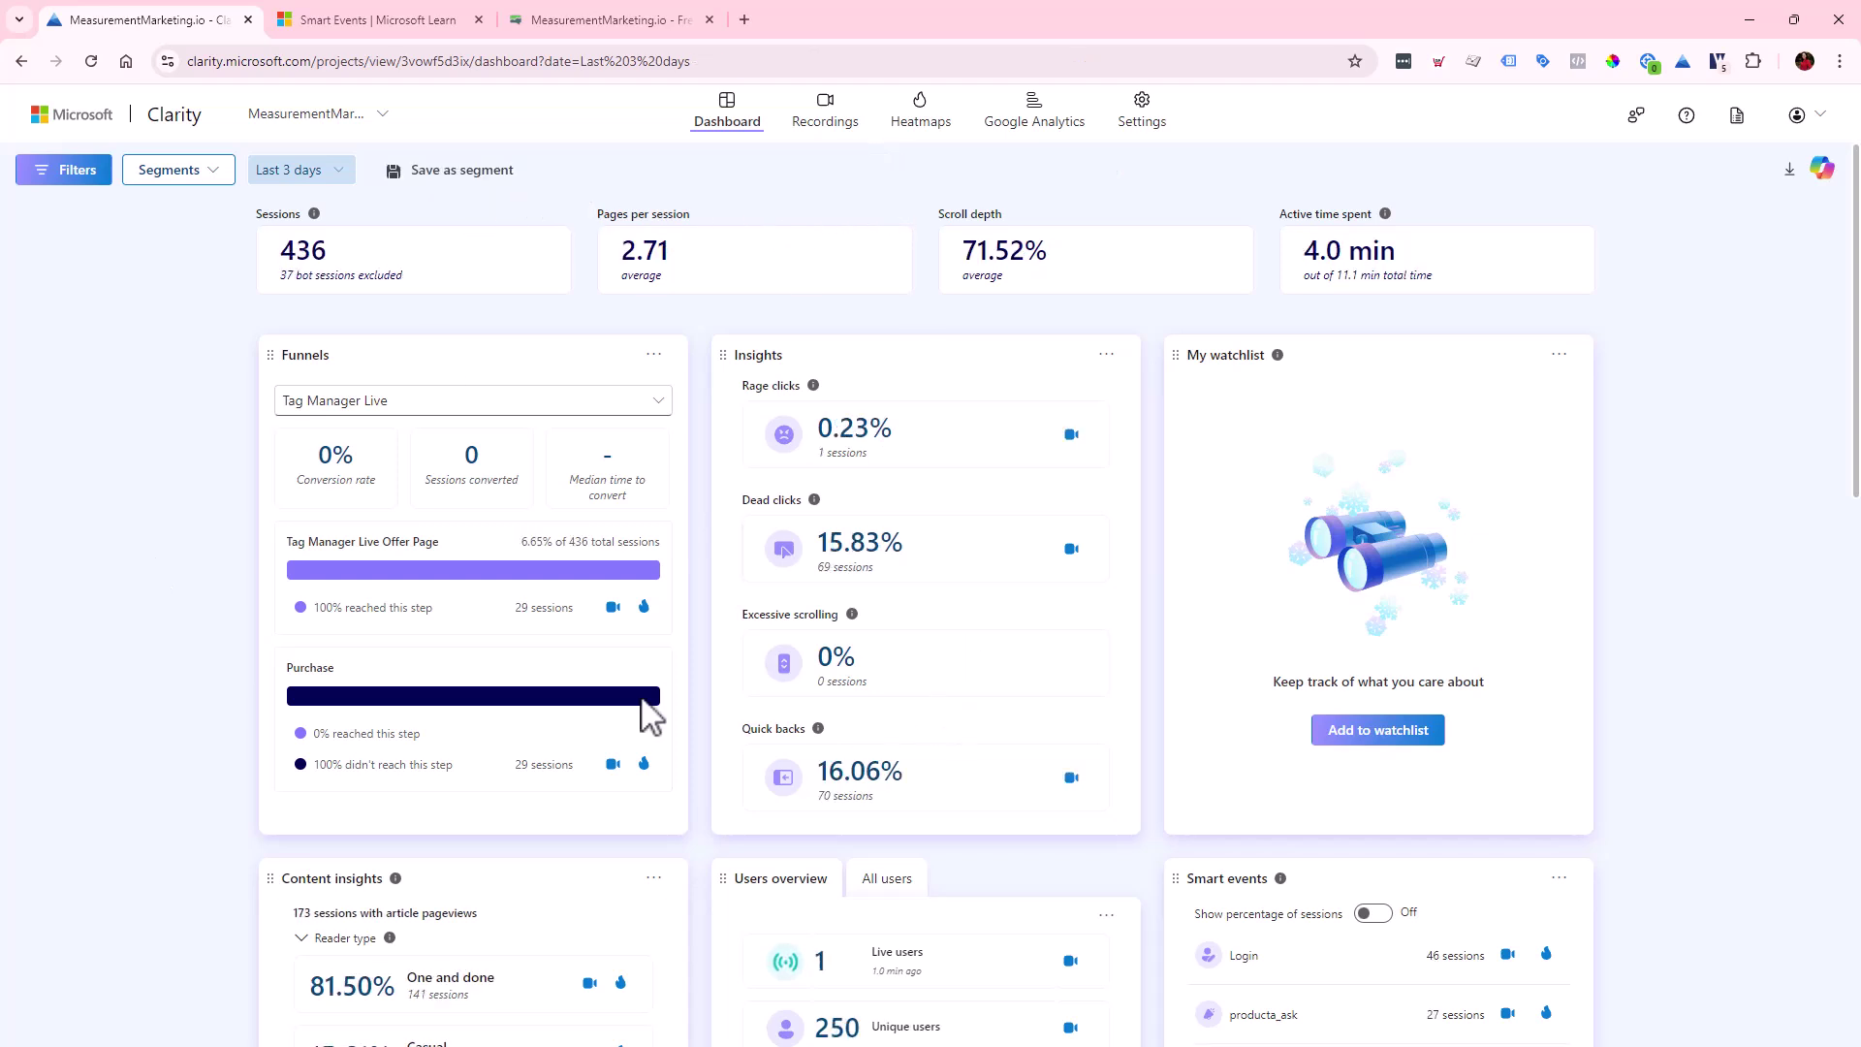
- Apply a custom date range from 07/29/2024 12:00 AM to 08/14/2024 11:59 PM to the dashboard
click(348, 176)
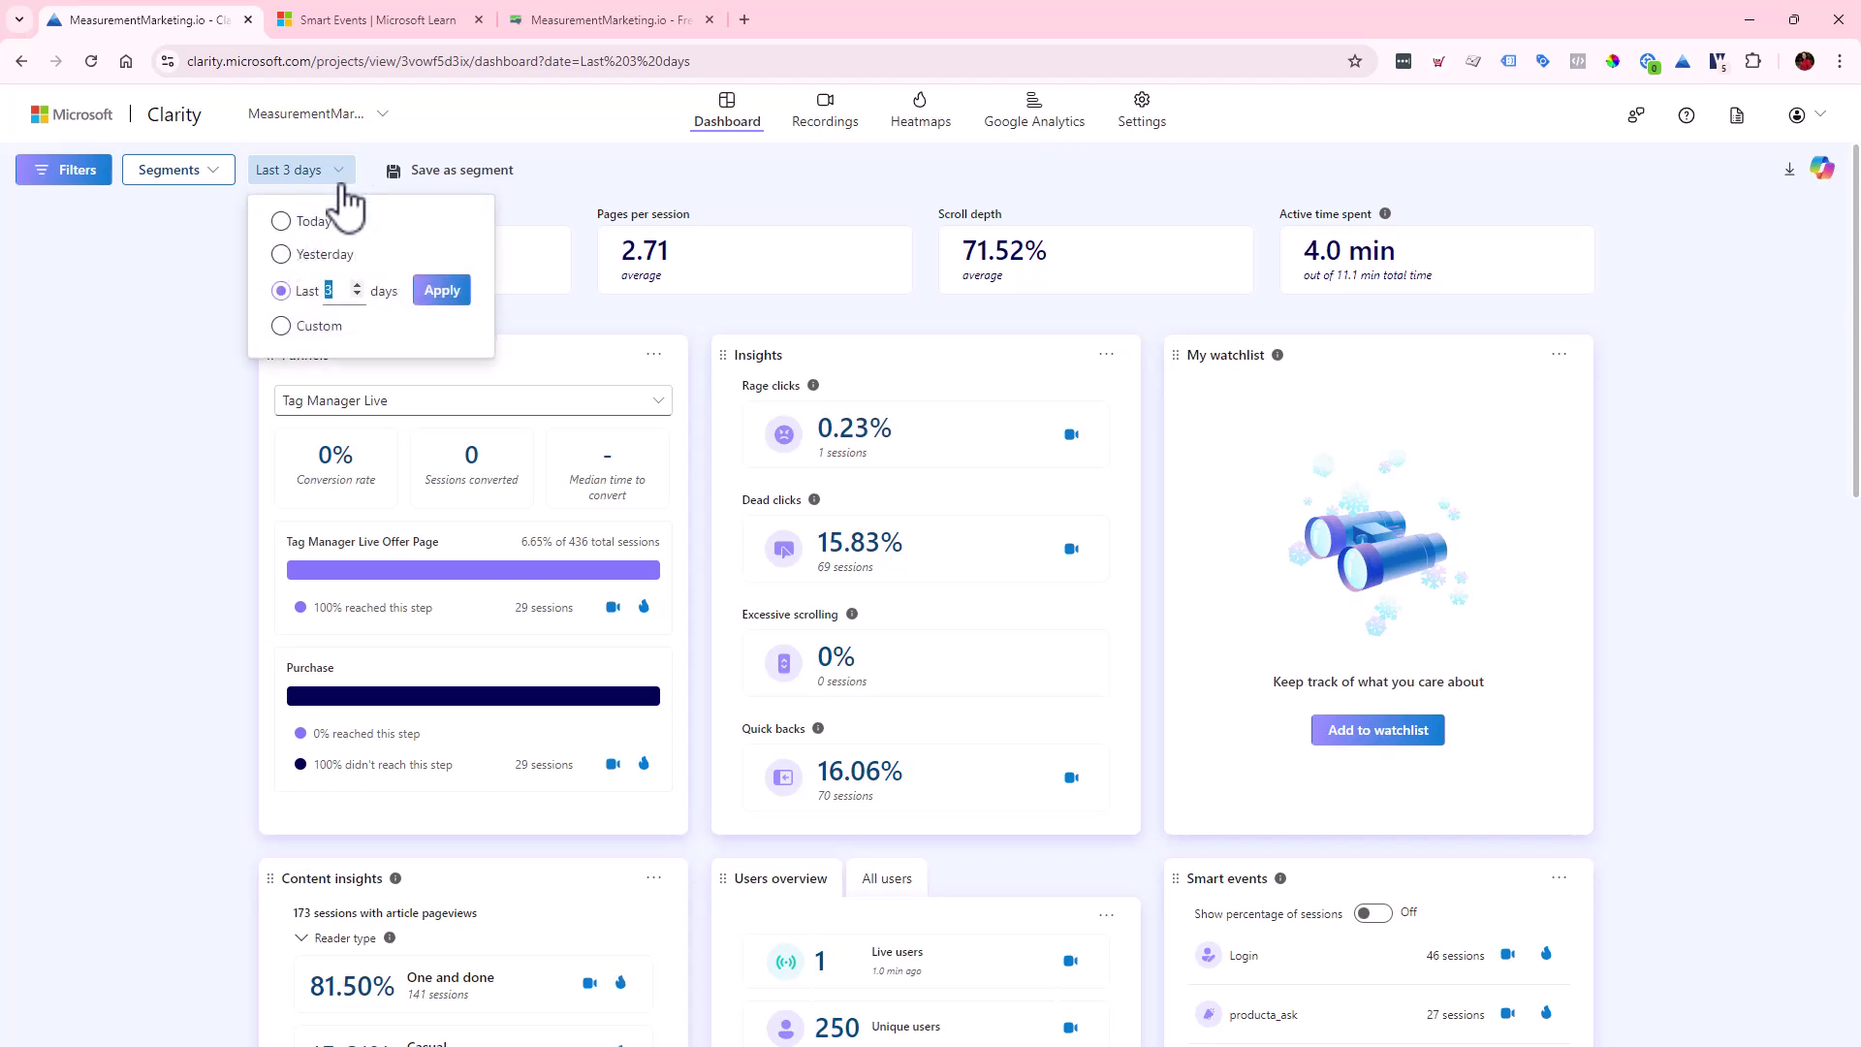
click(282, 326)
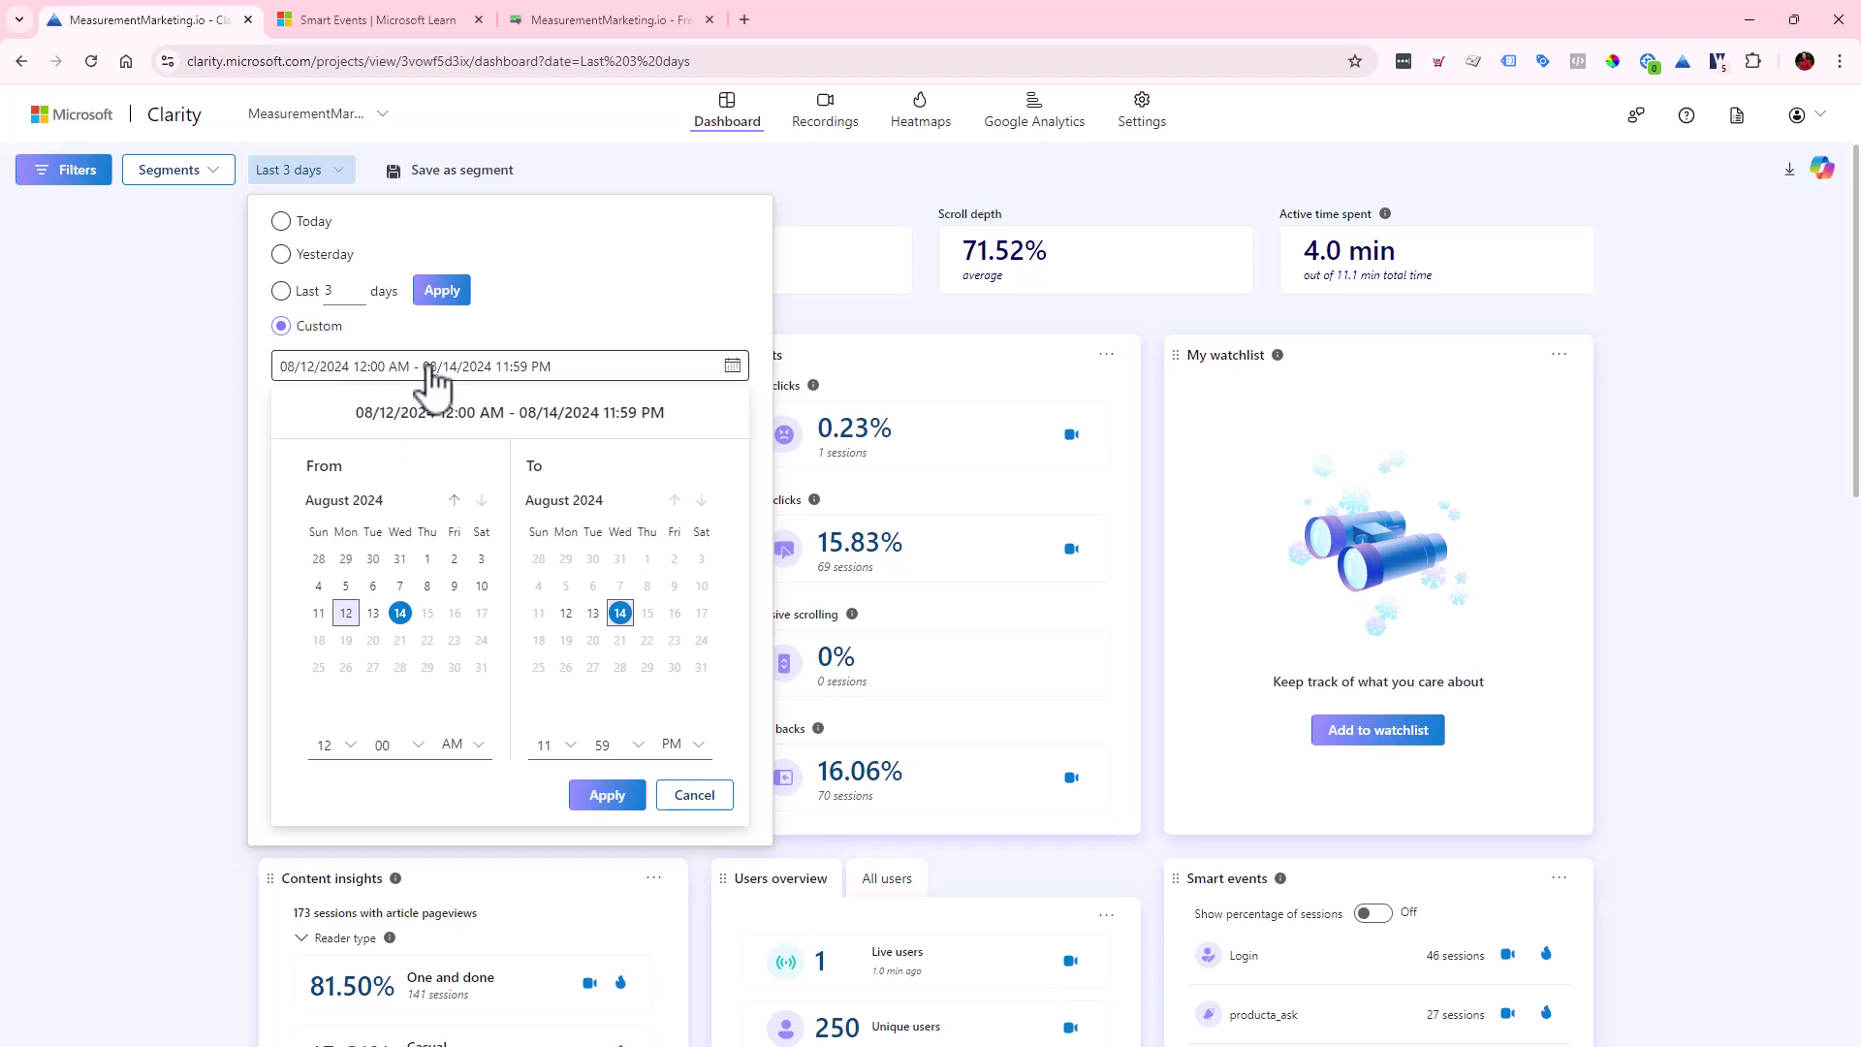
click(454, 500)
click(345, 667)
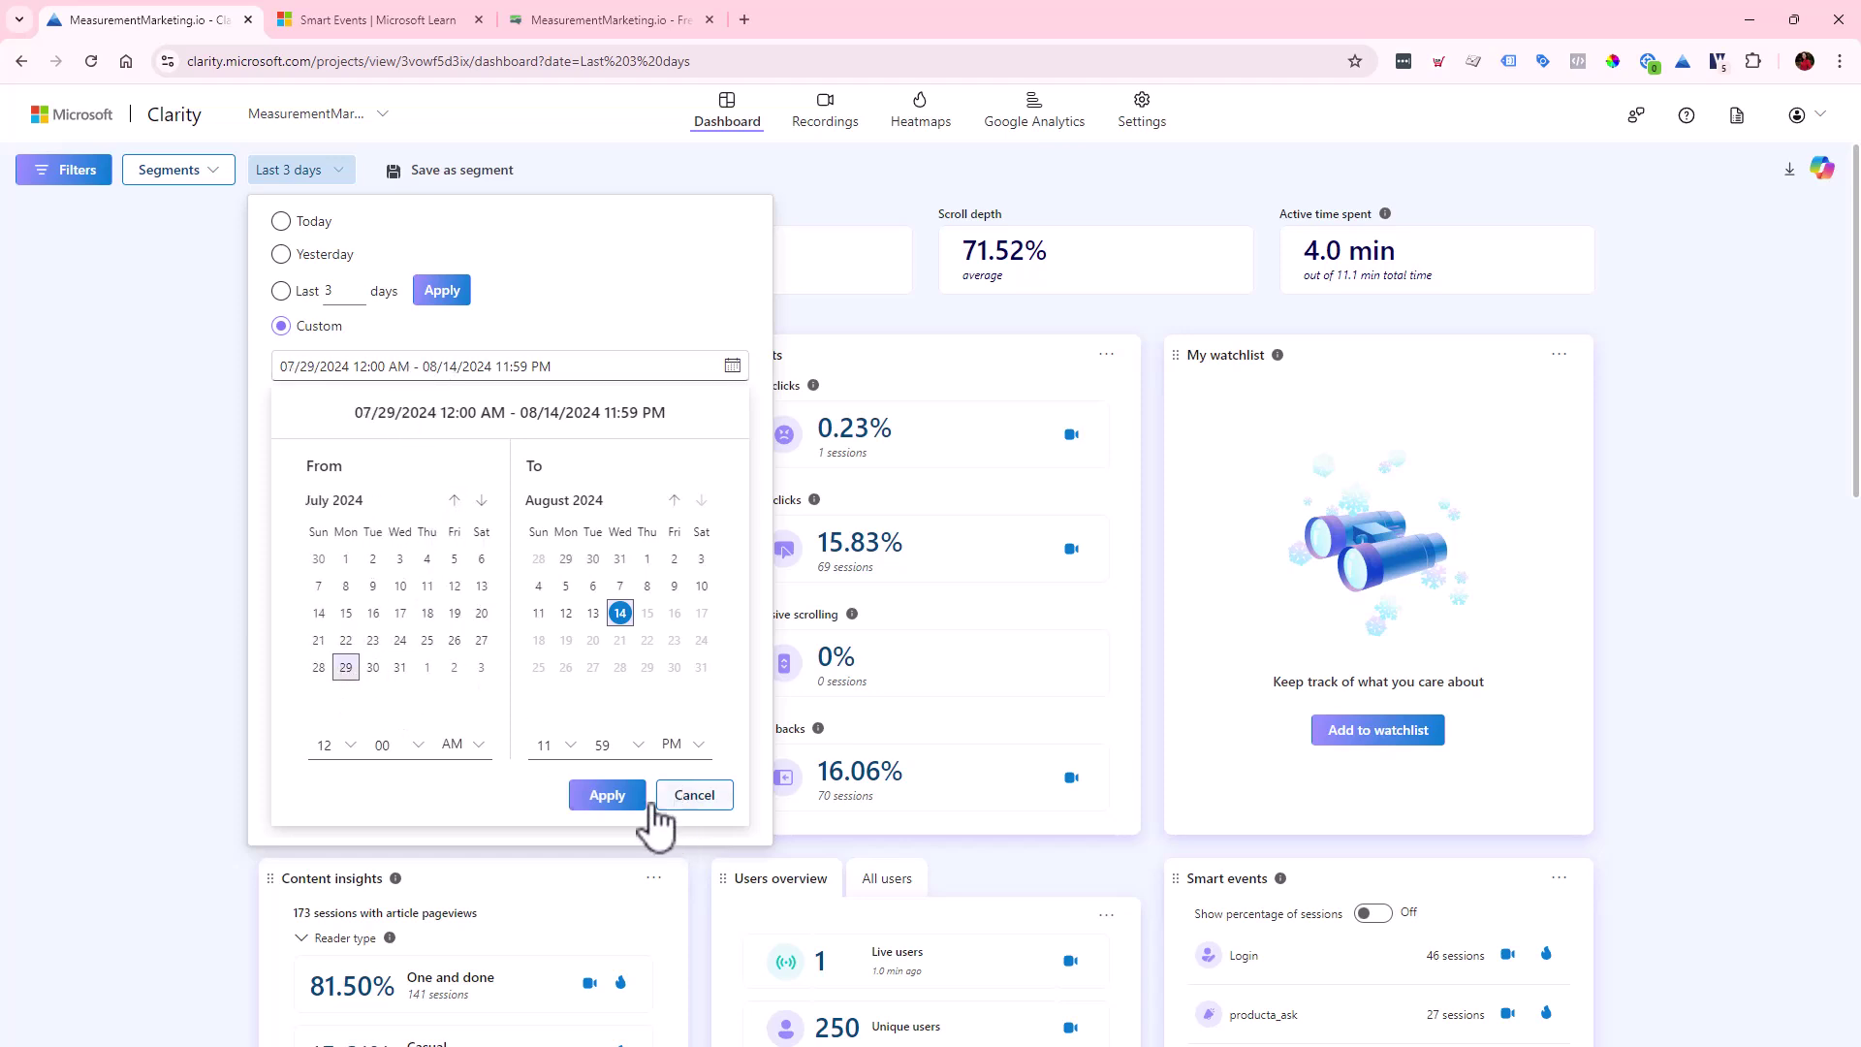
click(607, 794)
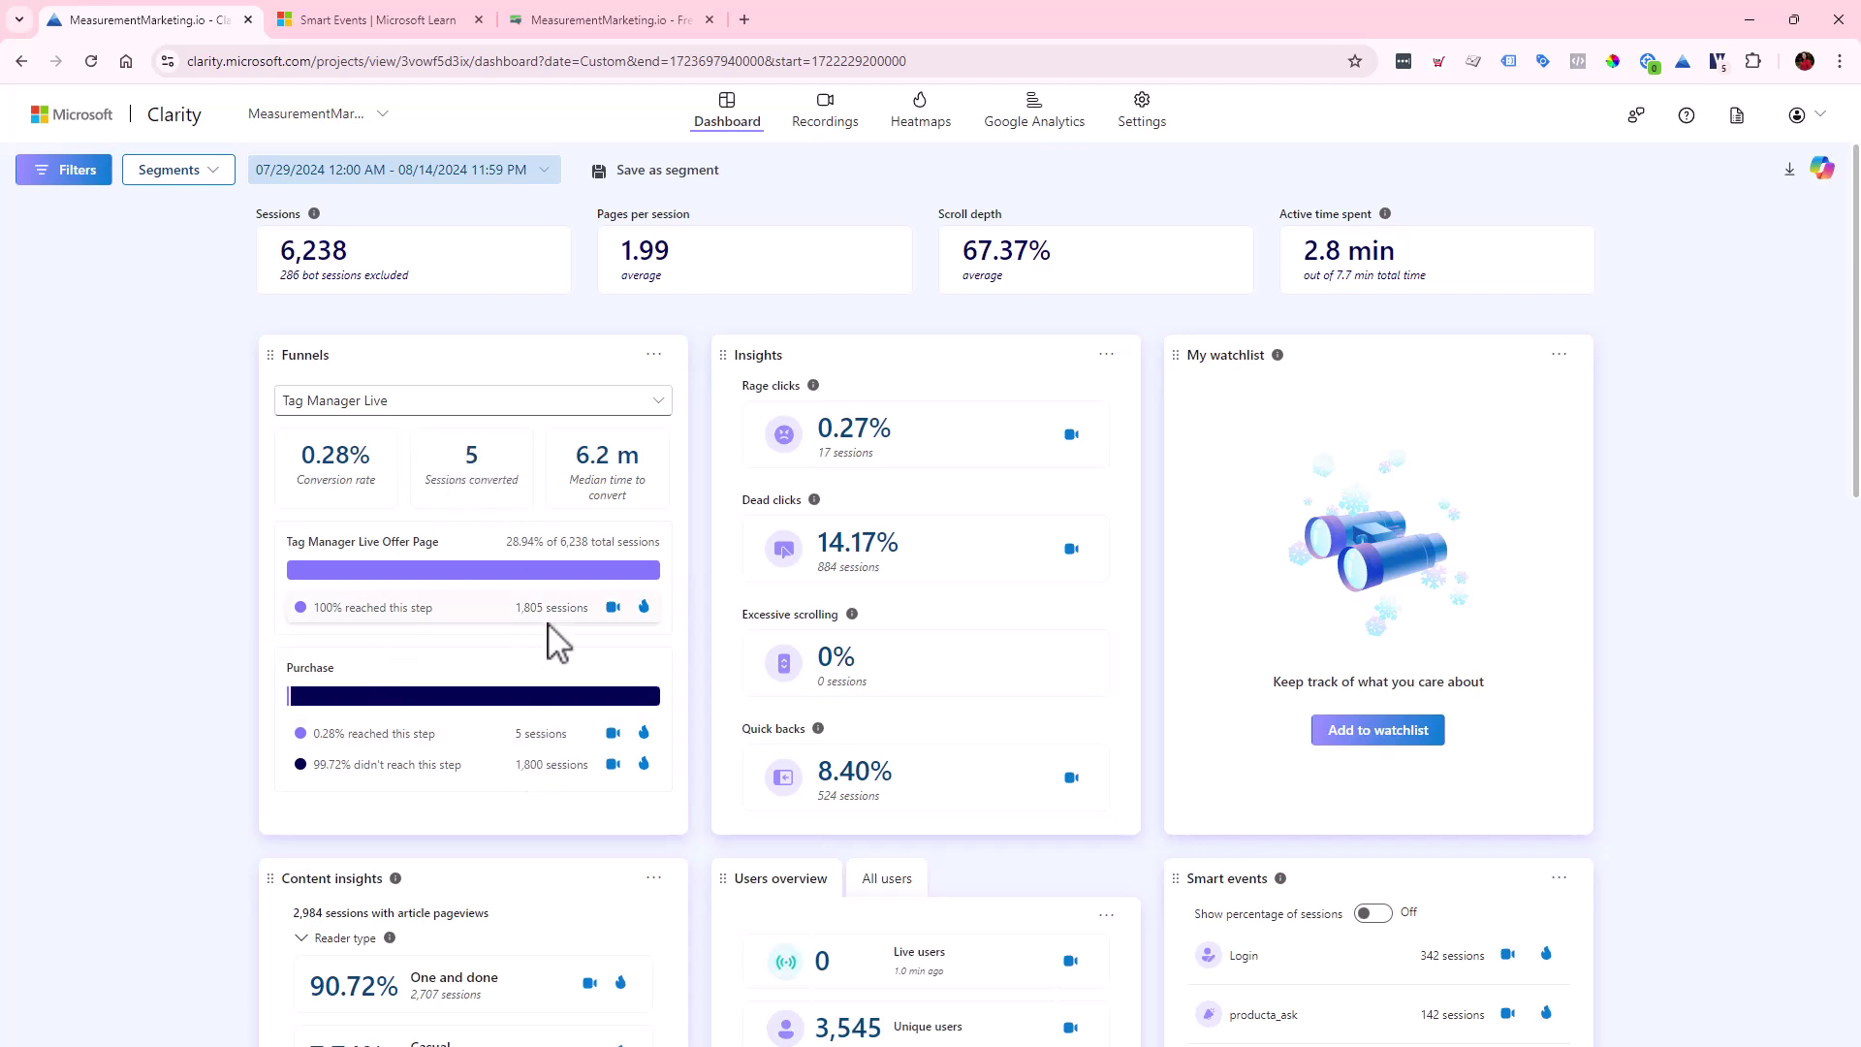
click(514, 401)
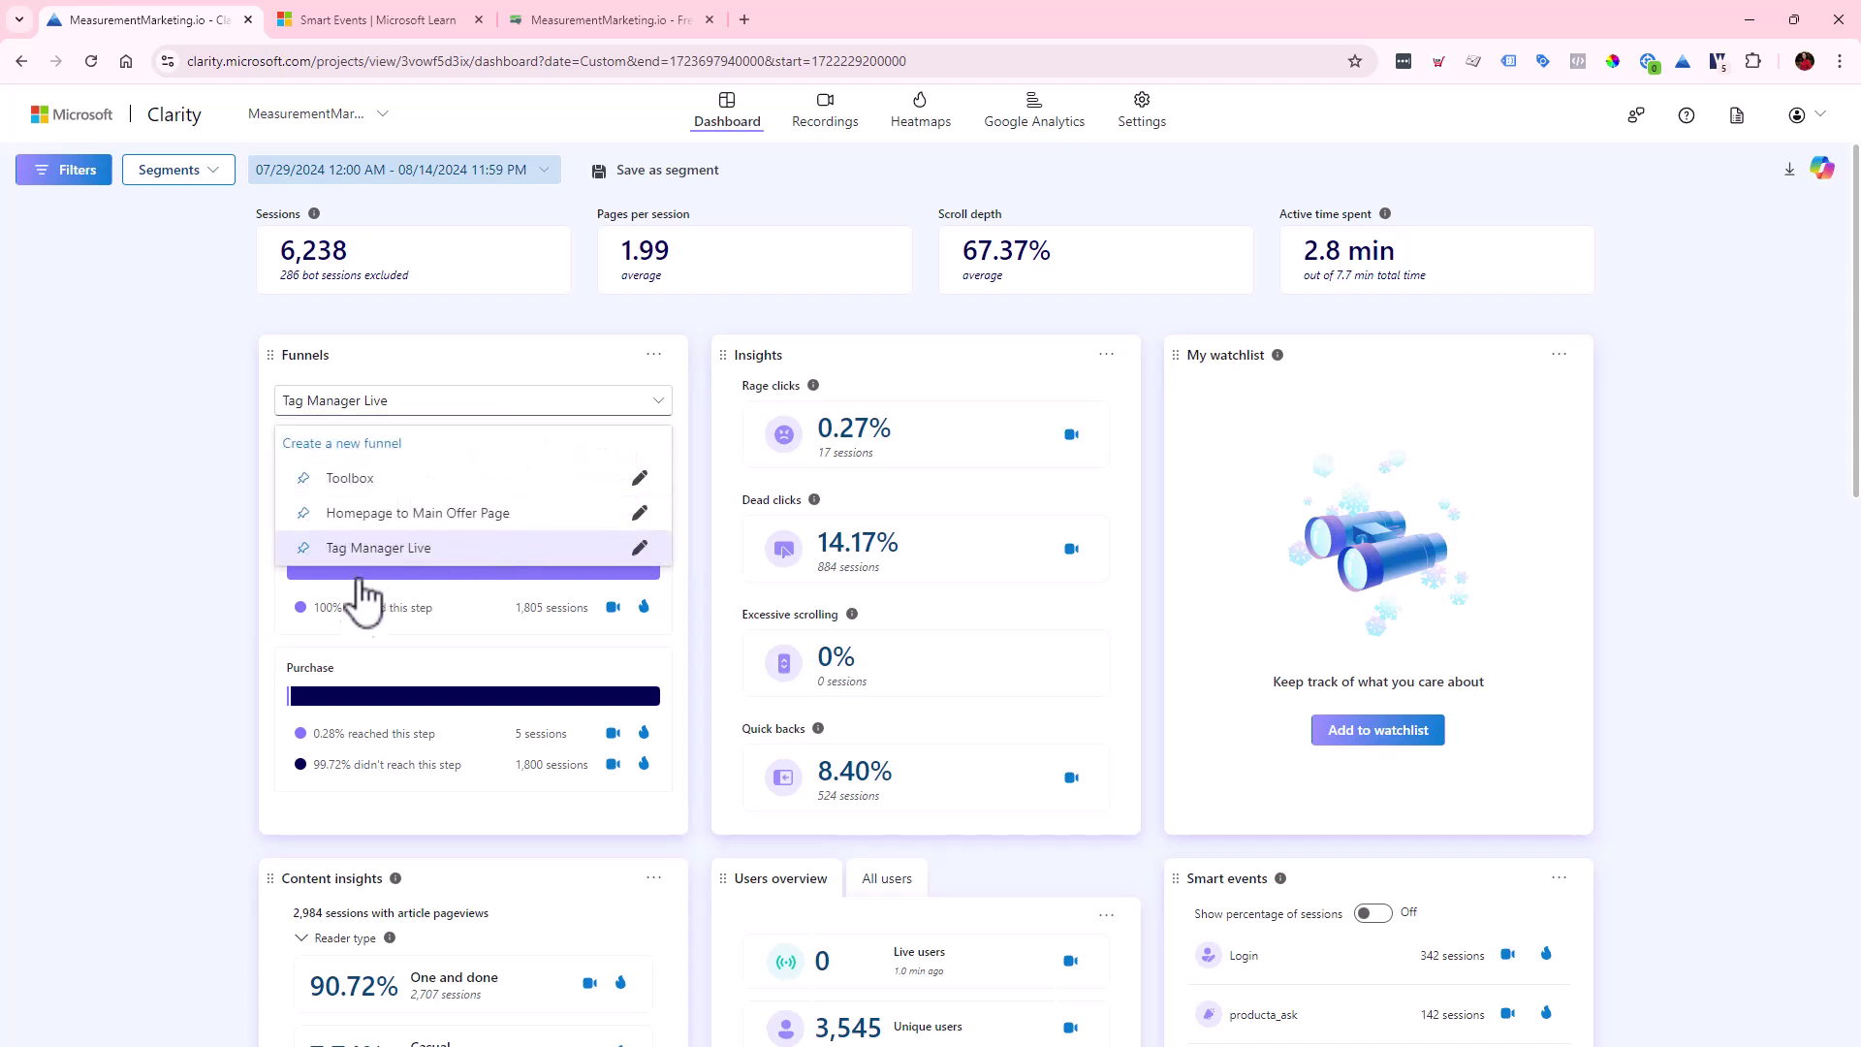
click(131, 630)
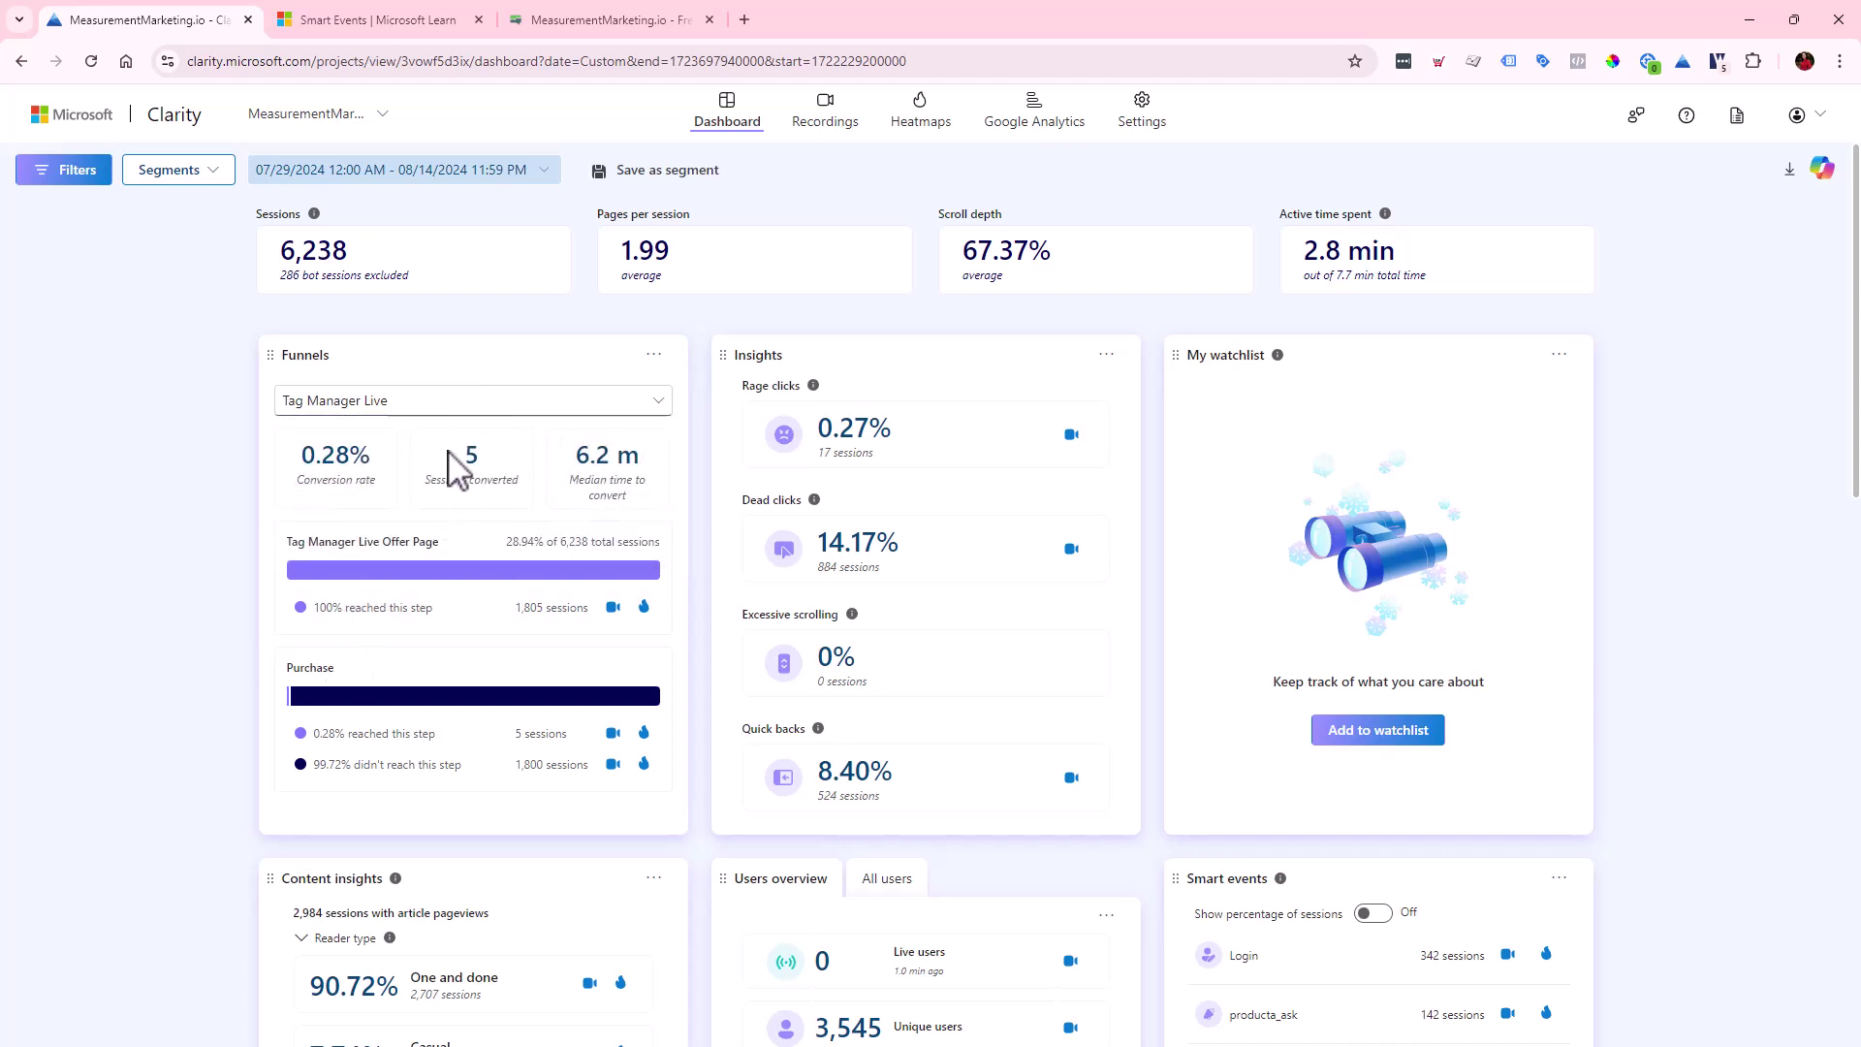
click(376, 402)
click(216, 591)
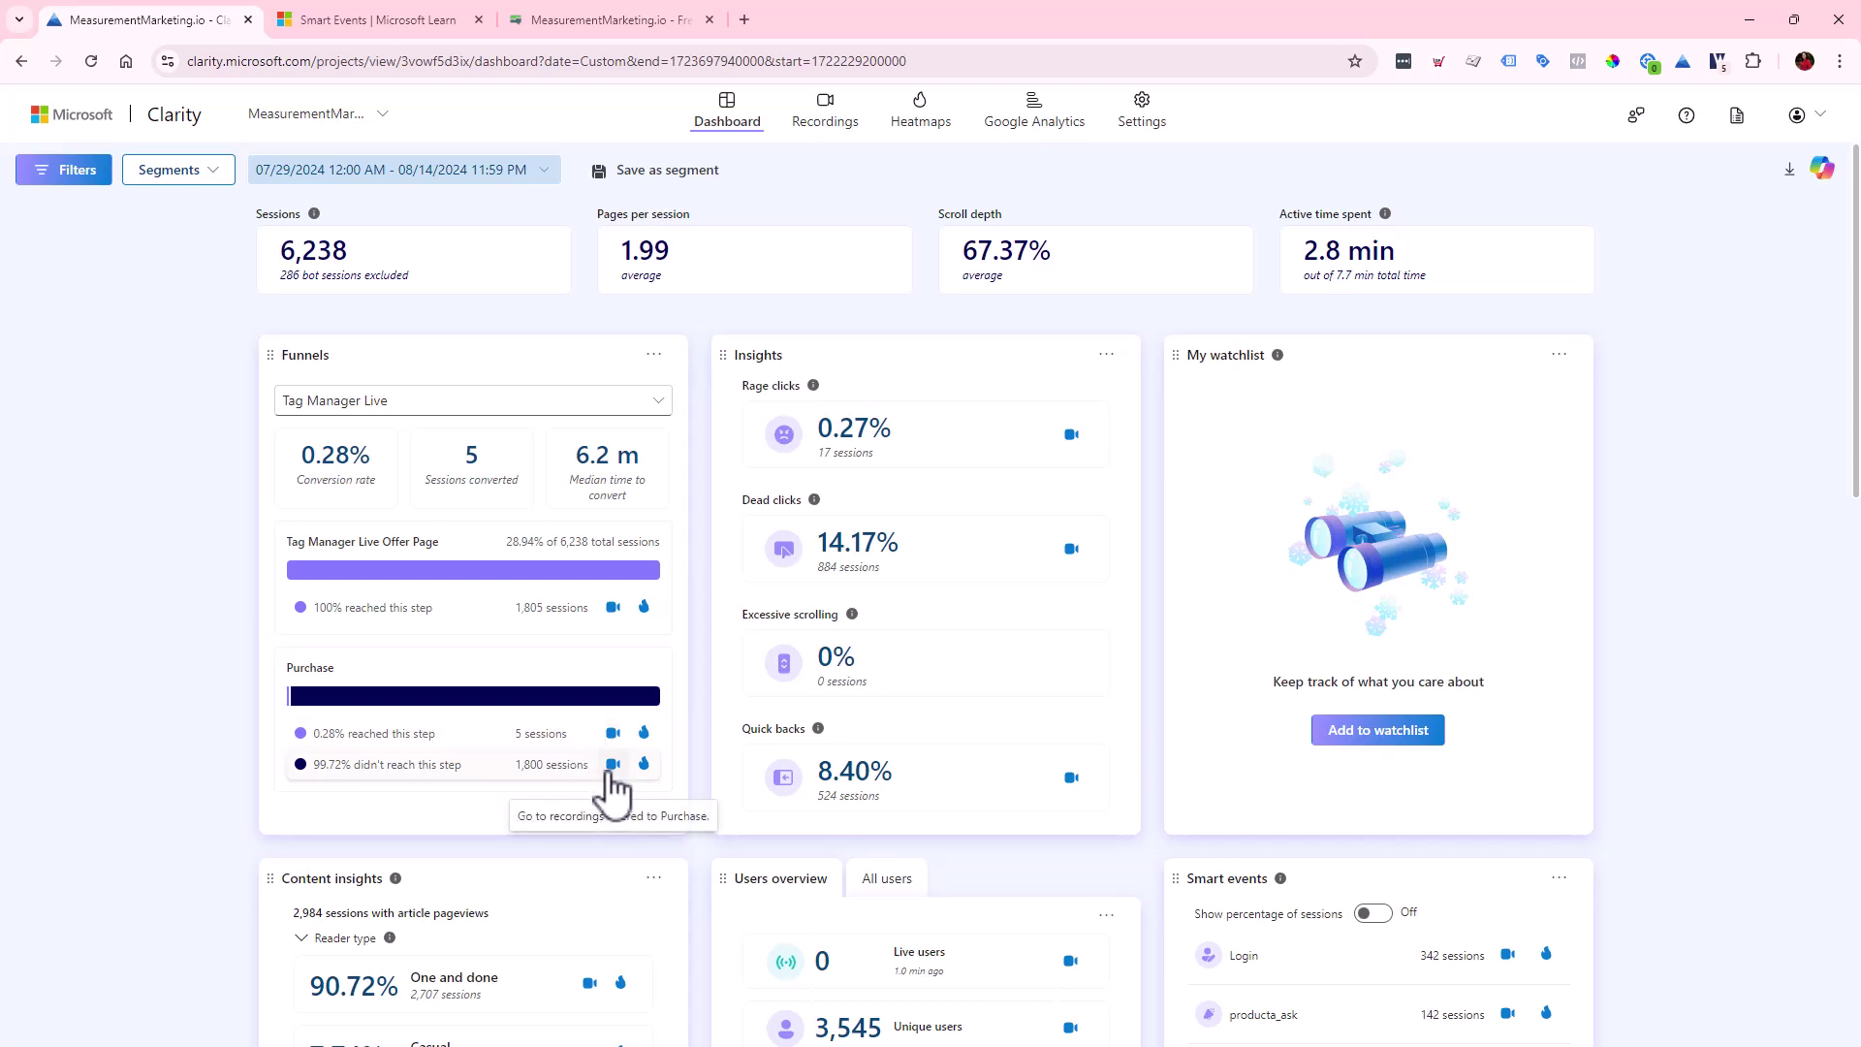
- View the recordings of sessions that didn't reach Purchase, check the options for summarizing recordings, and return to the dashboard
click(612, 765)
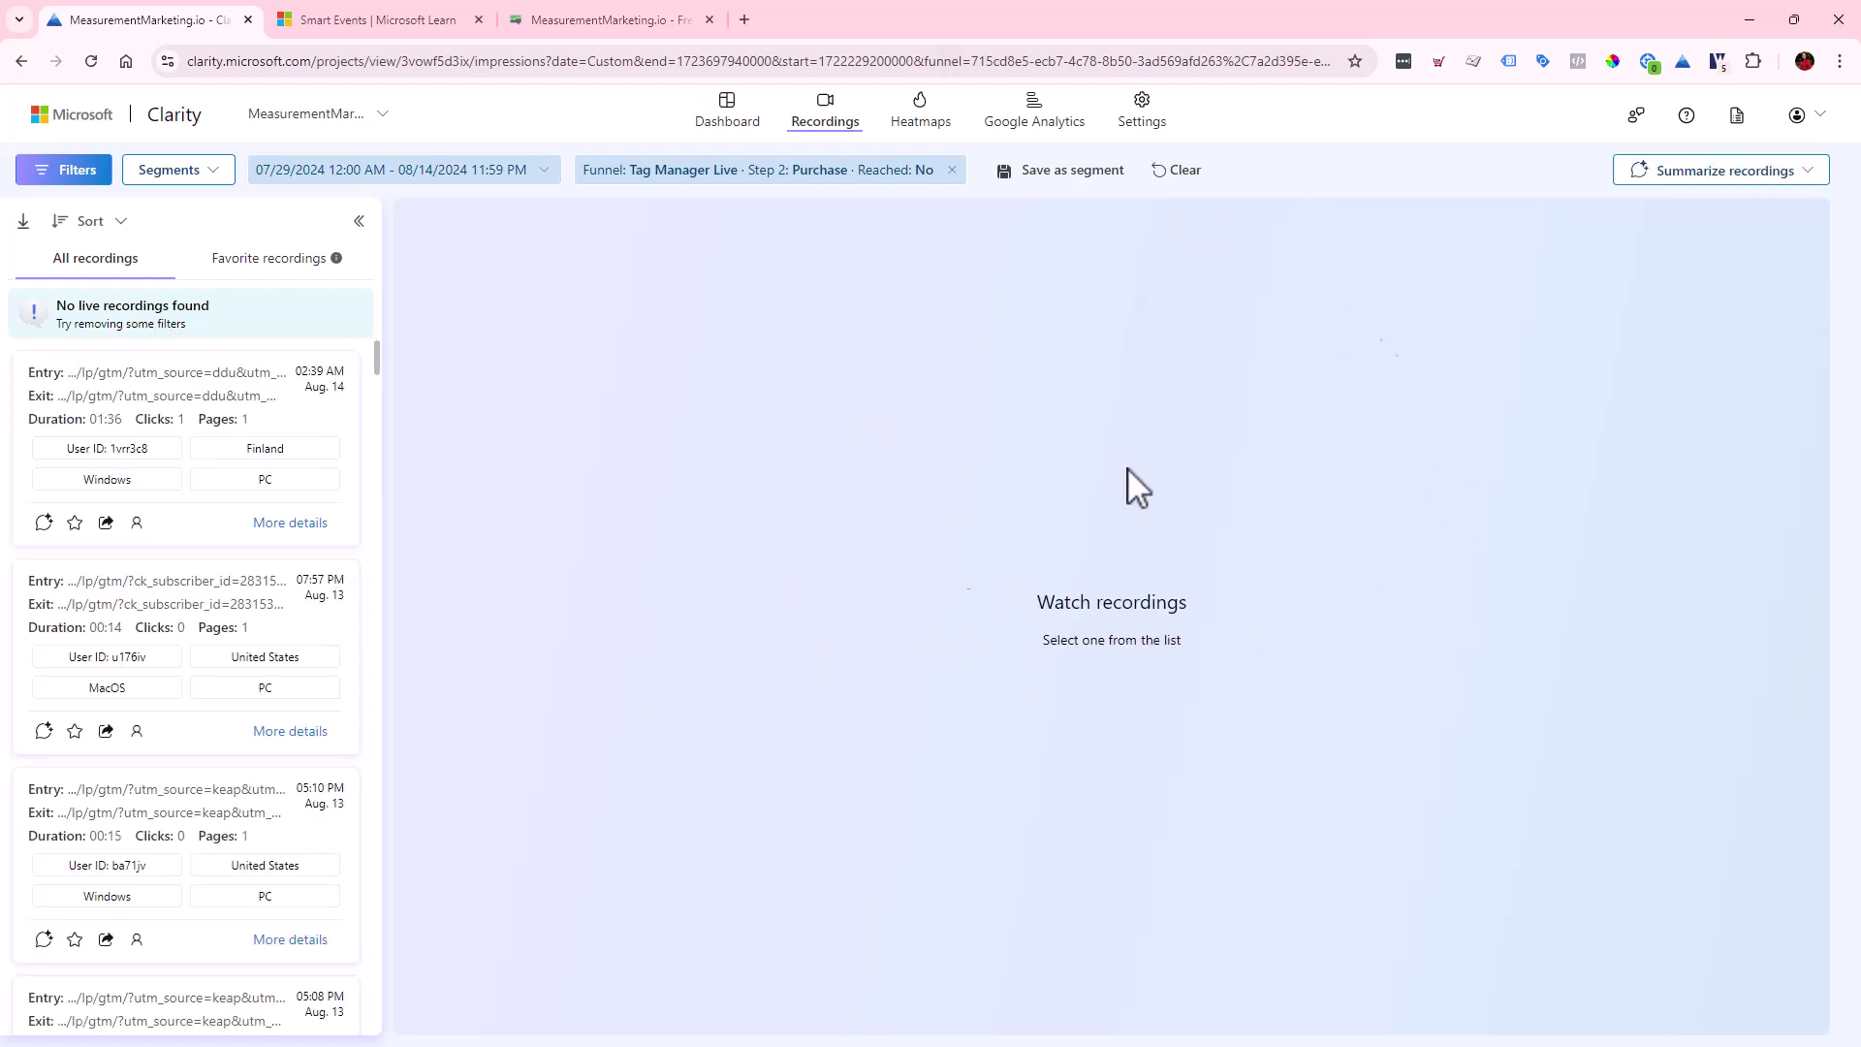
click(1674, 189)
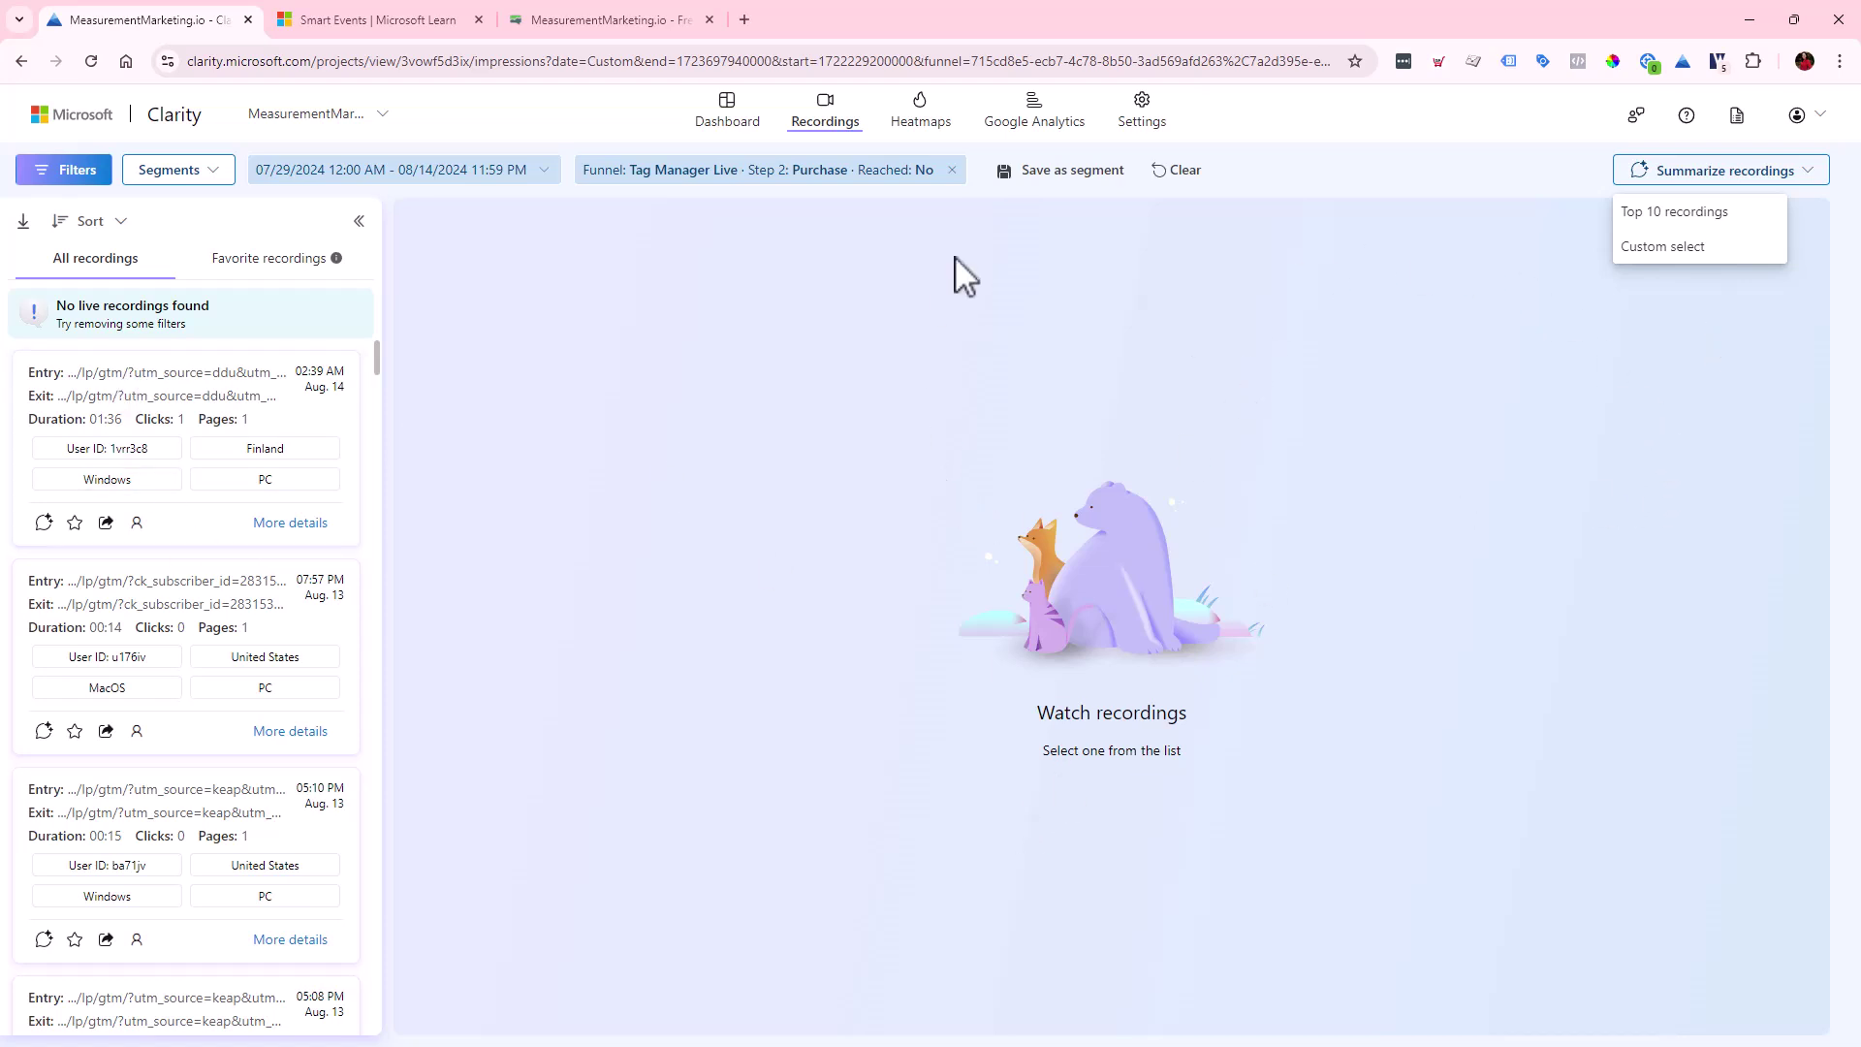
click(740, 114)
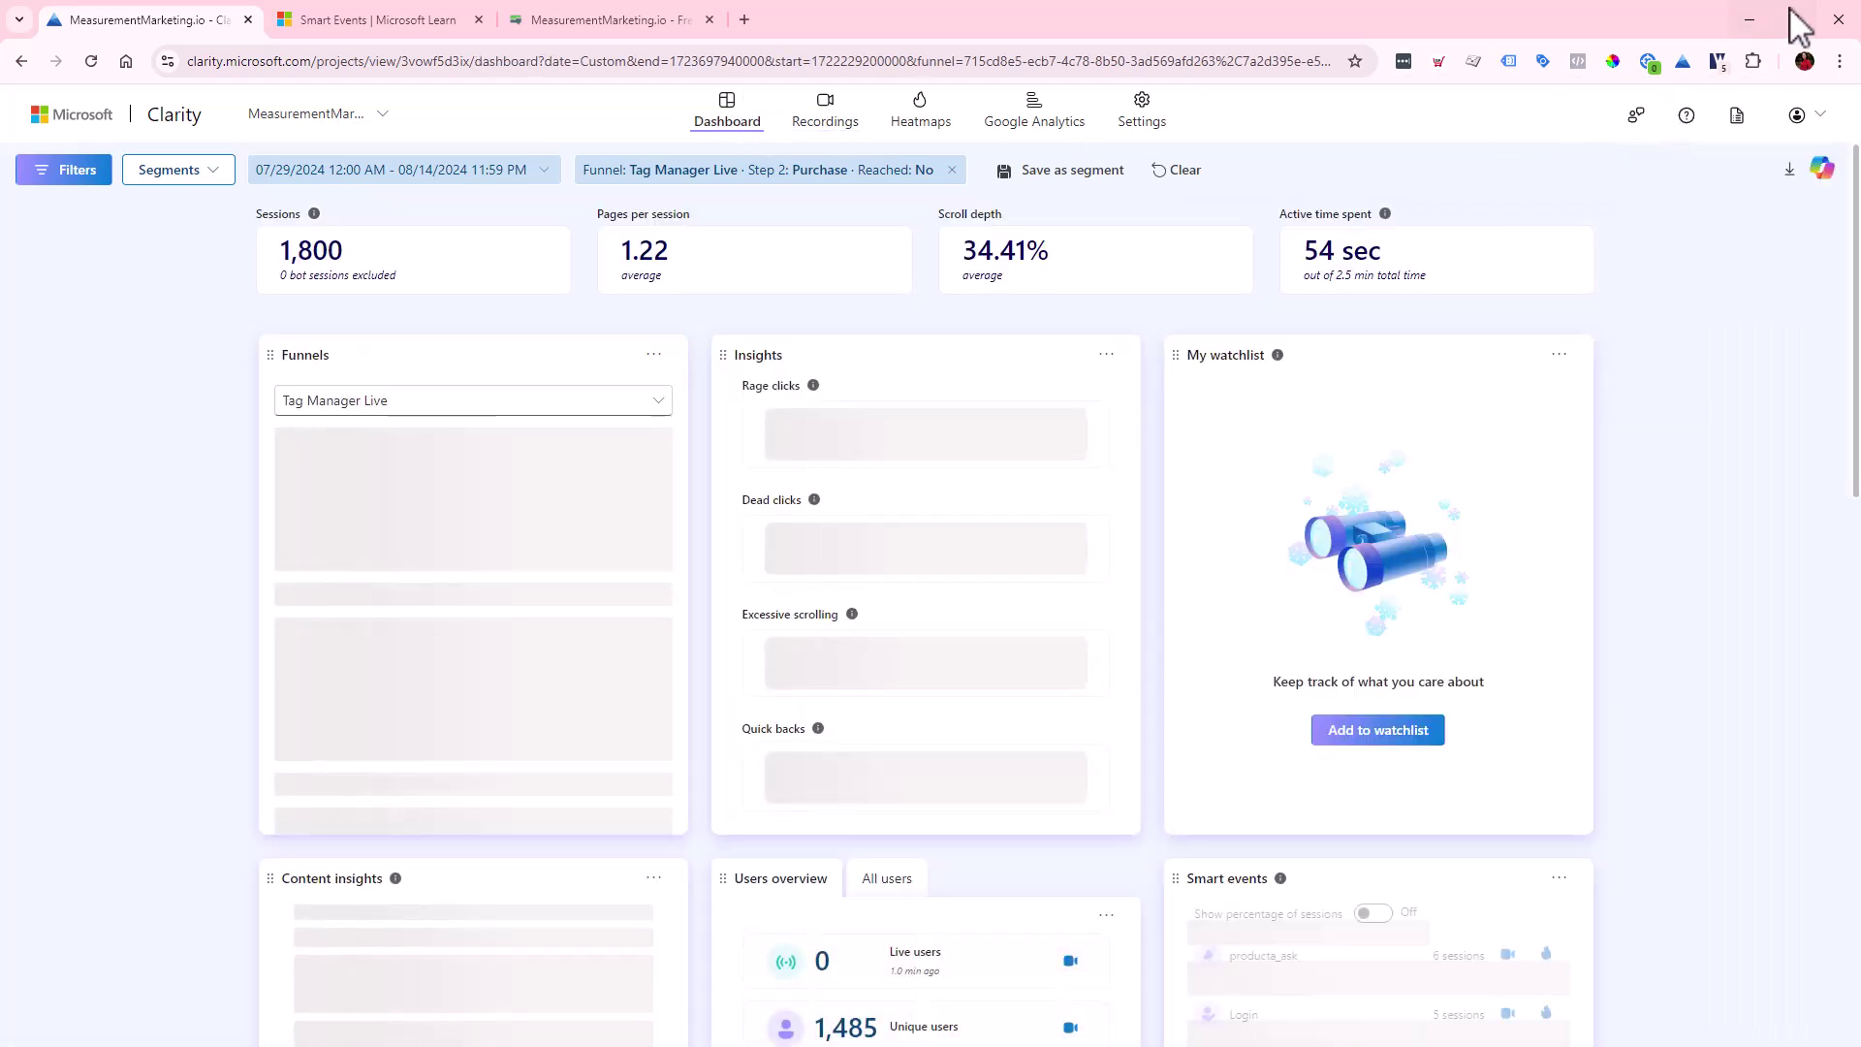